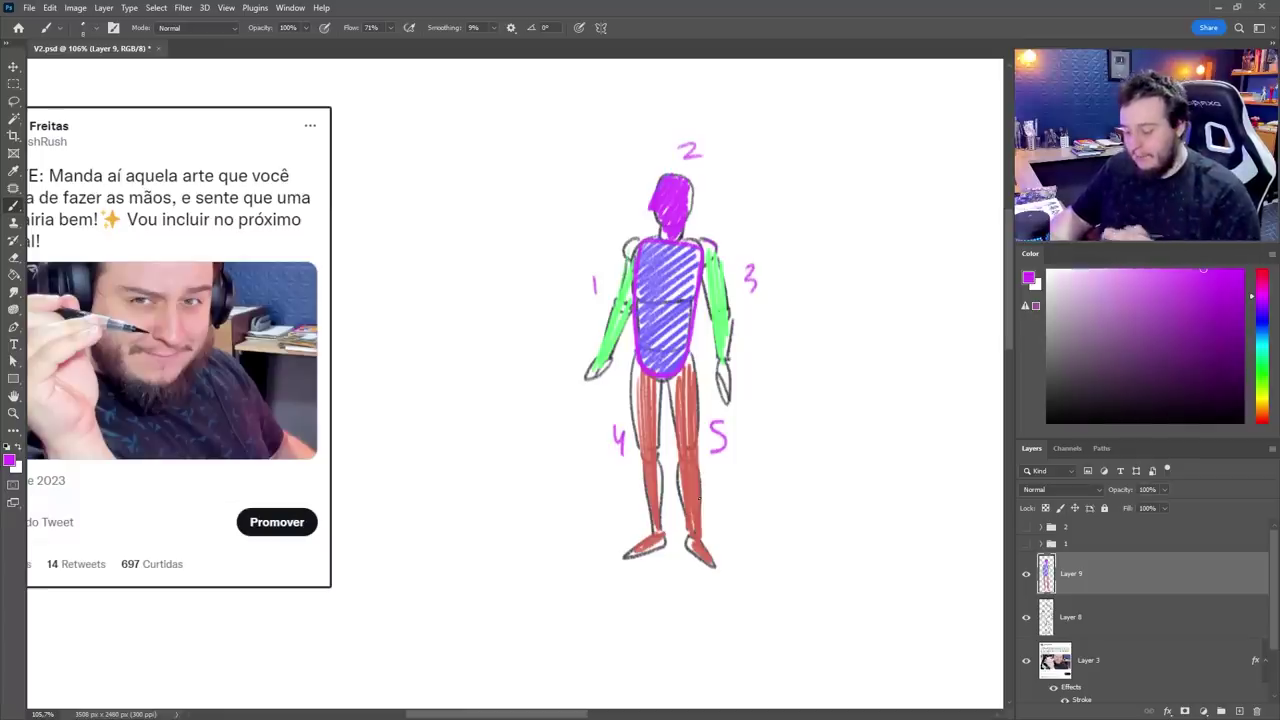
Step: Mark the figure's elbows, knees, ankles and wrists with short magenta bands across the limbs
drag(744, 438, 643, 447)
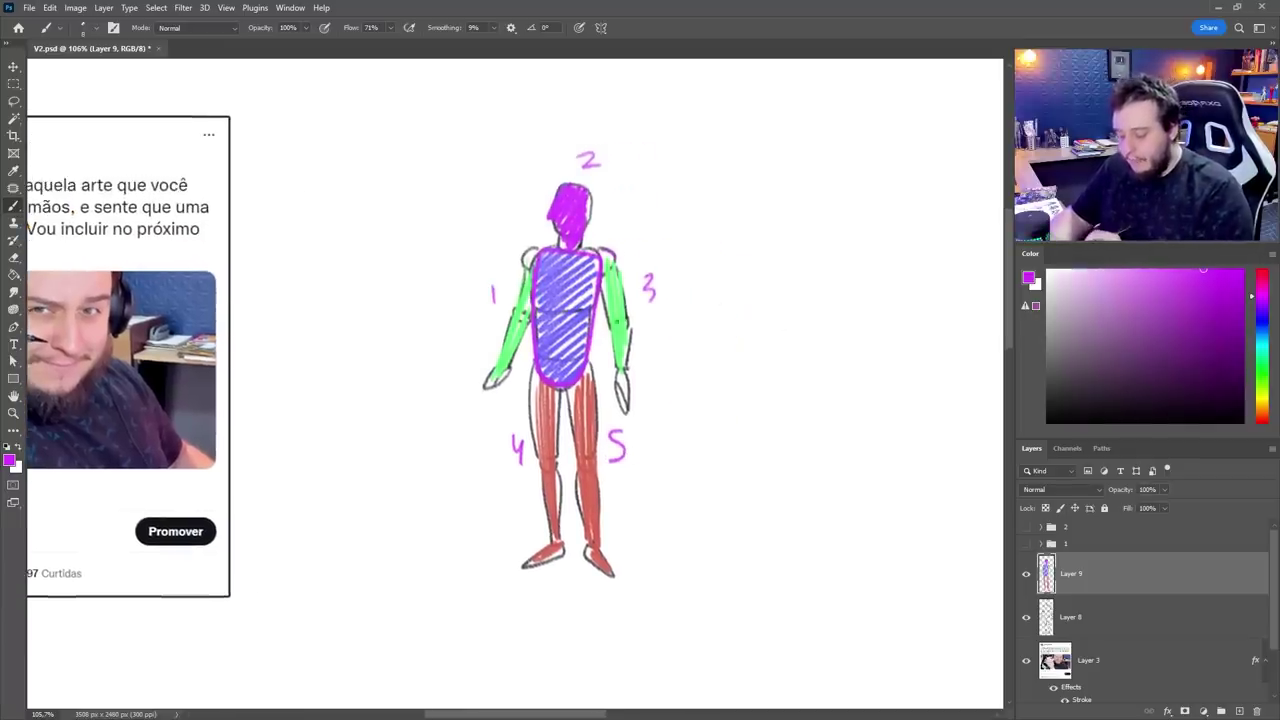
drag(633, 318, 606, 333)
drag(508, 308, 528, 318)
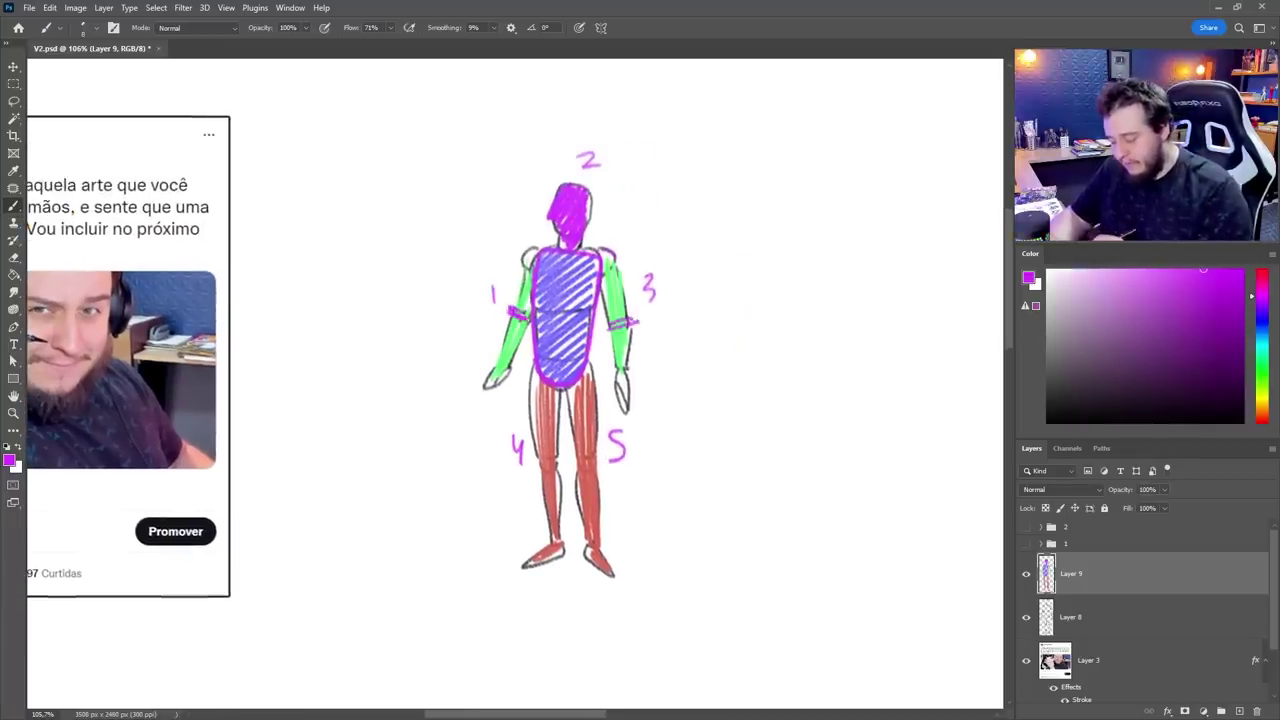
drag(528, 465, 608, 471)
drag(541, 546, 606, 550)
drag(492, 365, 514, 359)
drag(612, 372, 642, 366)
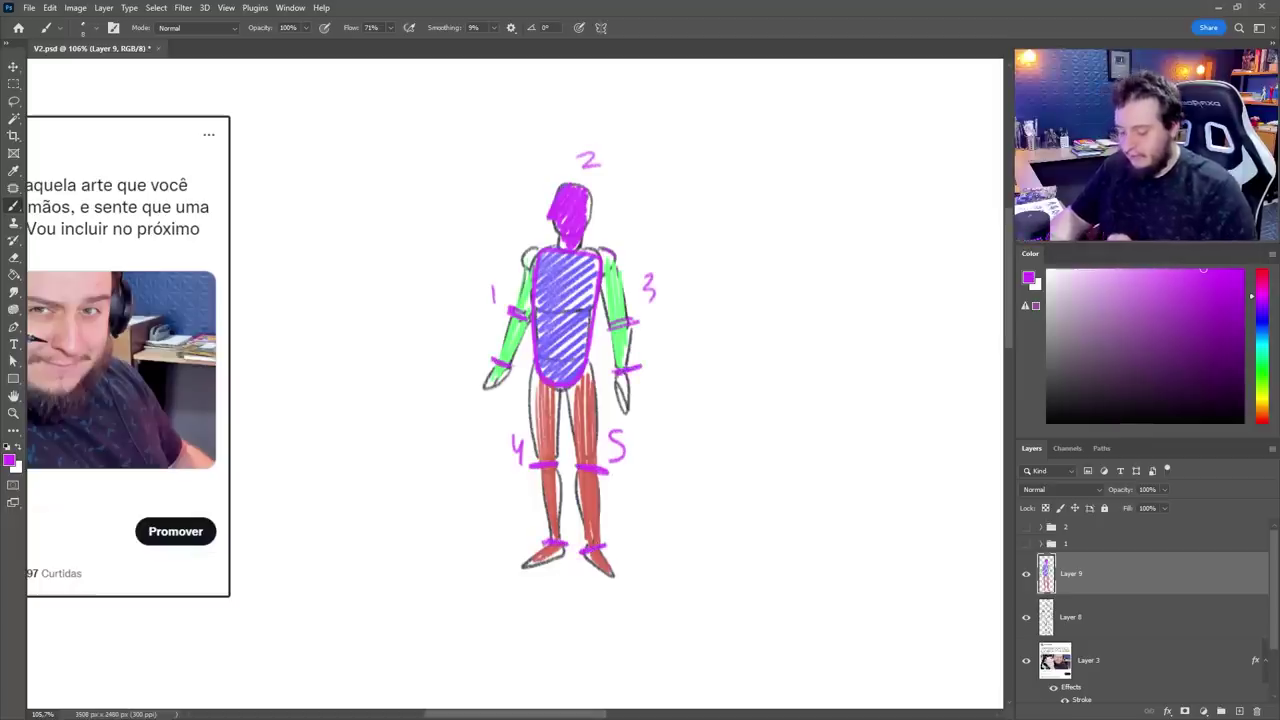
Step: Number the figure's parts in magenta: circled 1 to 4 beside one arm, a torso dividing line with 2, and 1 over 2 beside the head
drag(629, 267, 630, 280)
drag(643, 385, 642, 391)
mouse_move(650, 367)
mouse_down()
mouse_move(657, 392)
mouse_move(649, 368)
mouse_up()
mouse_move(648, 321)
mouse_down()
mouse_move(657, 346)
mouse_move(656, 335)
mouse_up()
mouse_move(635, 262)
mouse_down()
mouse_move(634, 287)
mouse_move(636, 264)
mouse_up()
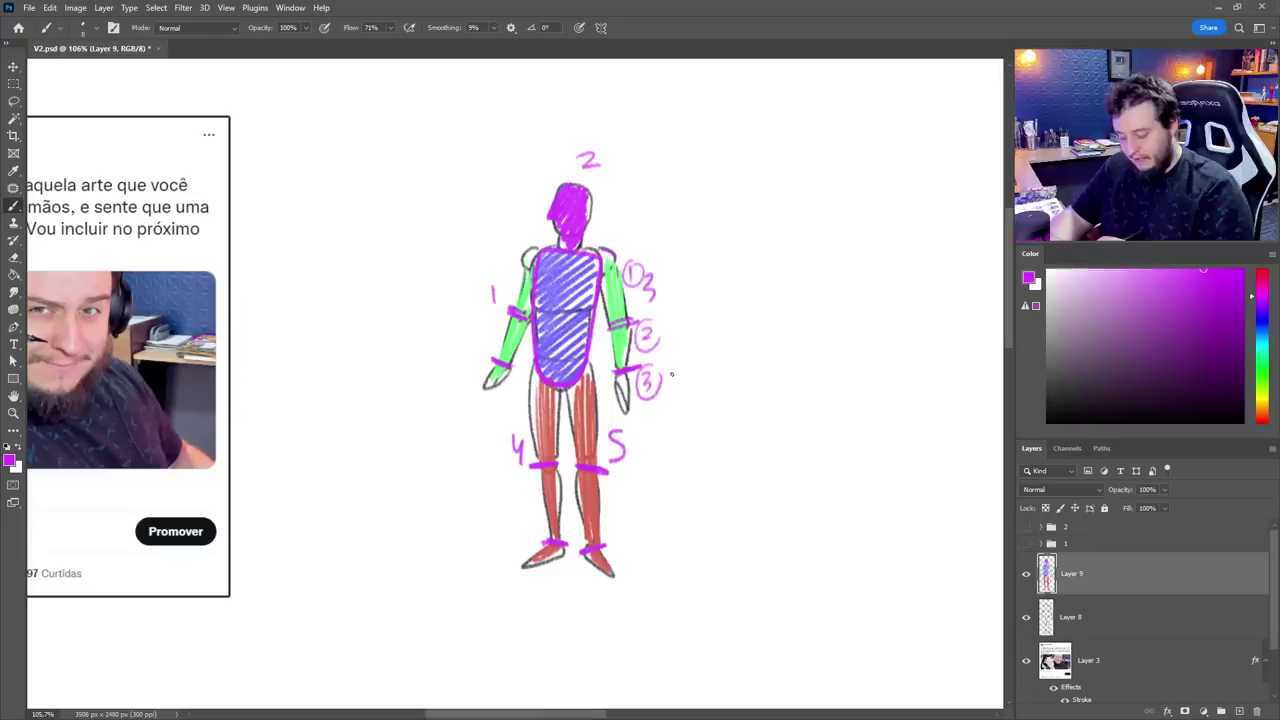
mouse_move(676, 366)
mouse_down()
mouse_move(670, 390)
mouse_move(666, 376)
mouse_up()
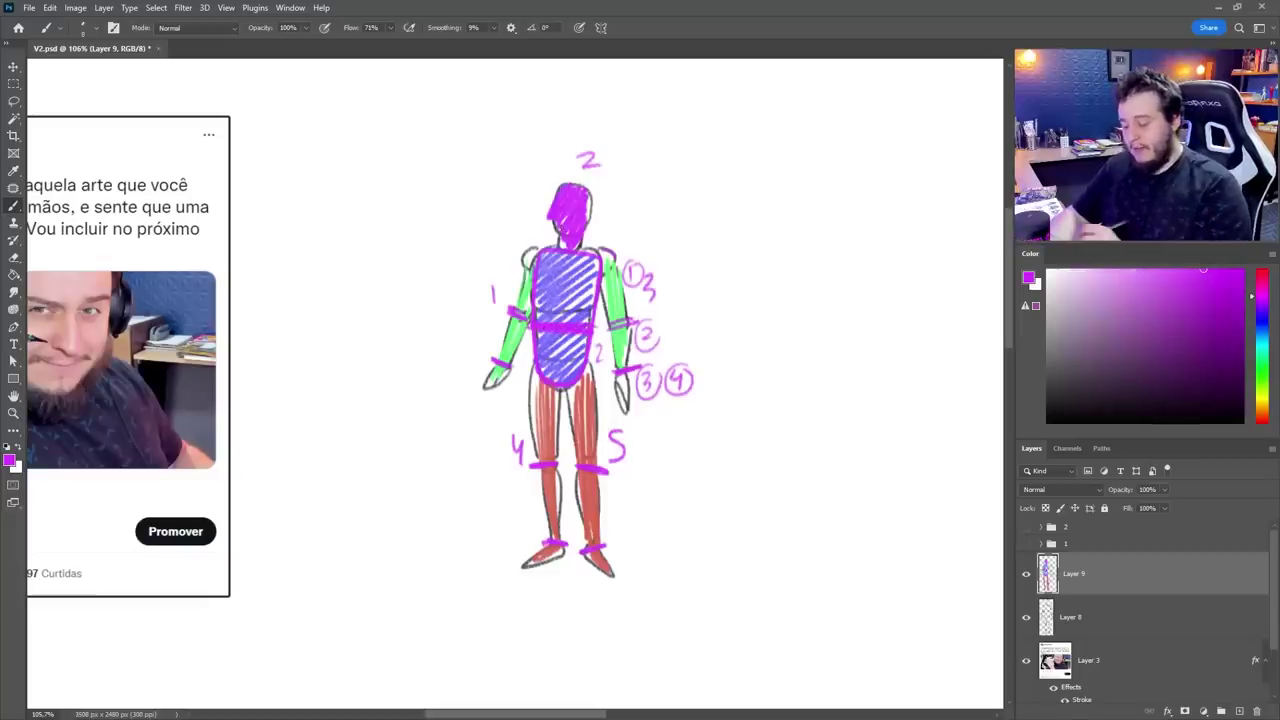
mouse_move(591, 228)
mouse_down()
mouse_move(633, 212)
mouse_move(610, 205)
mouse_up()
drag(610, 229, 622, 241)
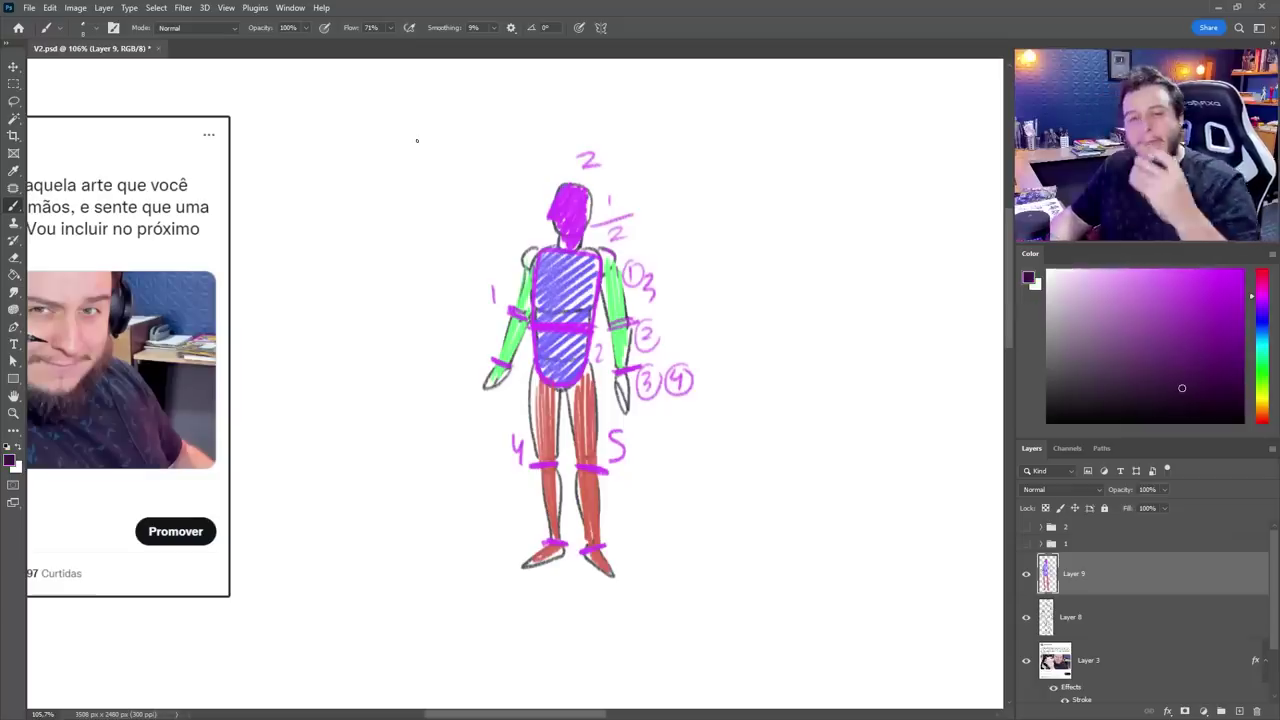
Step: Sketch an open hand with spread, curved fingers and a thumb in dark purple, in the empty space beside the figure
mouse_move(856, 281)
mouse_down()
mouse_move(817, 268)
mouse_move(775, 303)
mouse_up()
drag(809, 353, 832, 353)
mouse_move(864, 297)
mouse_down()
mouse_move(853, 352)
mouse_move(873, 323)
mouse_move(866, 274)
mouse_move(891, 279)
mouse_move(865, 355)
mouse_move(823, 357)
mouse_move(859, 360)
mouse_move(833, 341)
mouse_up()
mouse_move(856, 276)
mouse_down()
mouse_move(859, 248)
mouse_move(830, 221)
mouse_move(838, 238)
mouse_up()
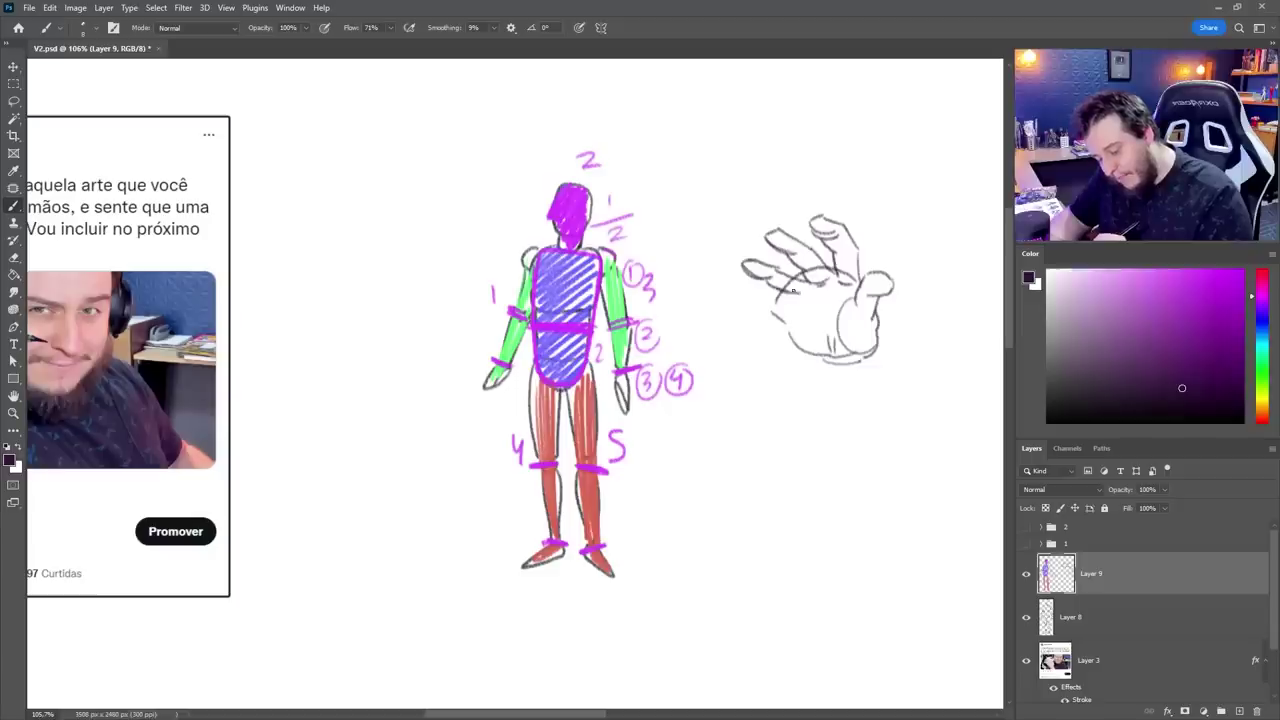
mouse_move(792, 290)
mouse_down()
mouse_move(837, 311)
mouse_move(807, 317)
mouse_move(825, 313)
mouse_move(775, 302)
mouse_move(746, 328)
mouse_move(780, 318)
mouse_move(802, 350)
mouse_up()
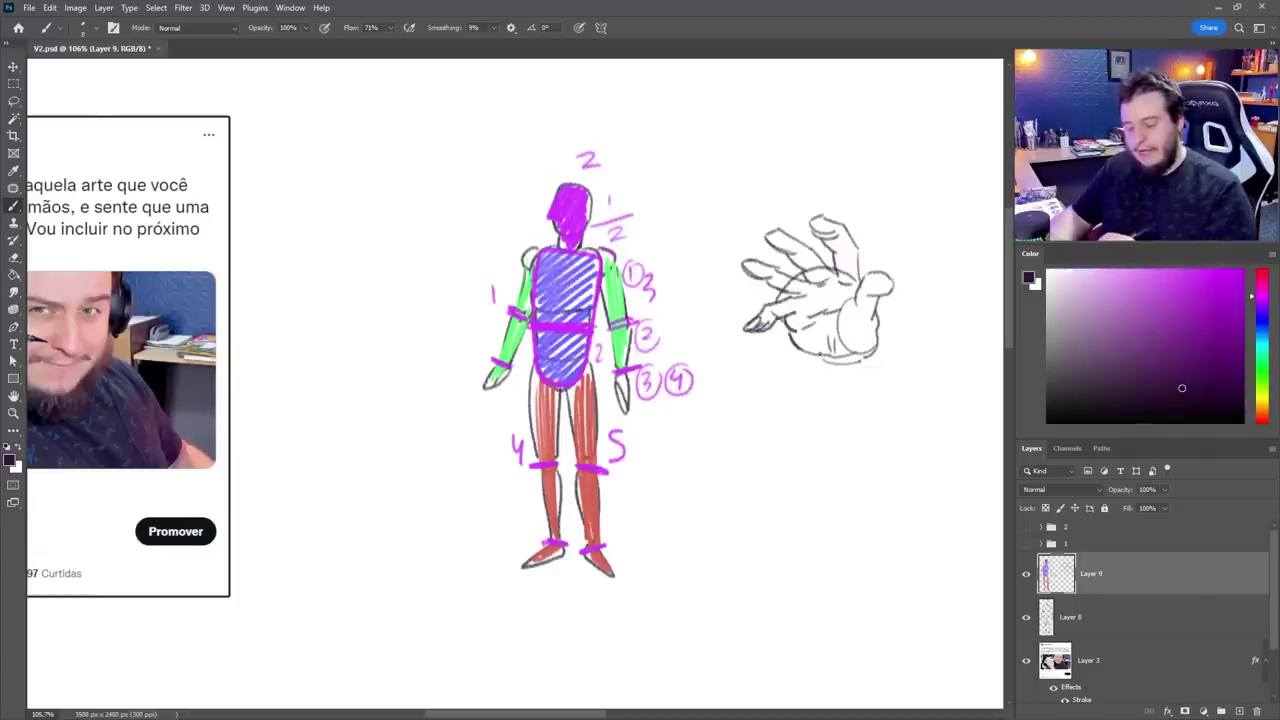
Step: Darken the contours of the fingers and thumb, and draw the wrist and forearm lines below the palm
mouse_move(810, 222)
mouse_down()
mouse_move(856, 282)
mouse_move(866, 272)
mouse_move(892, 290)
mouse_move(843, 342)
mouse_up()
drag(877, 298, 873, 325)
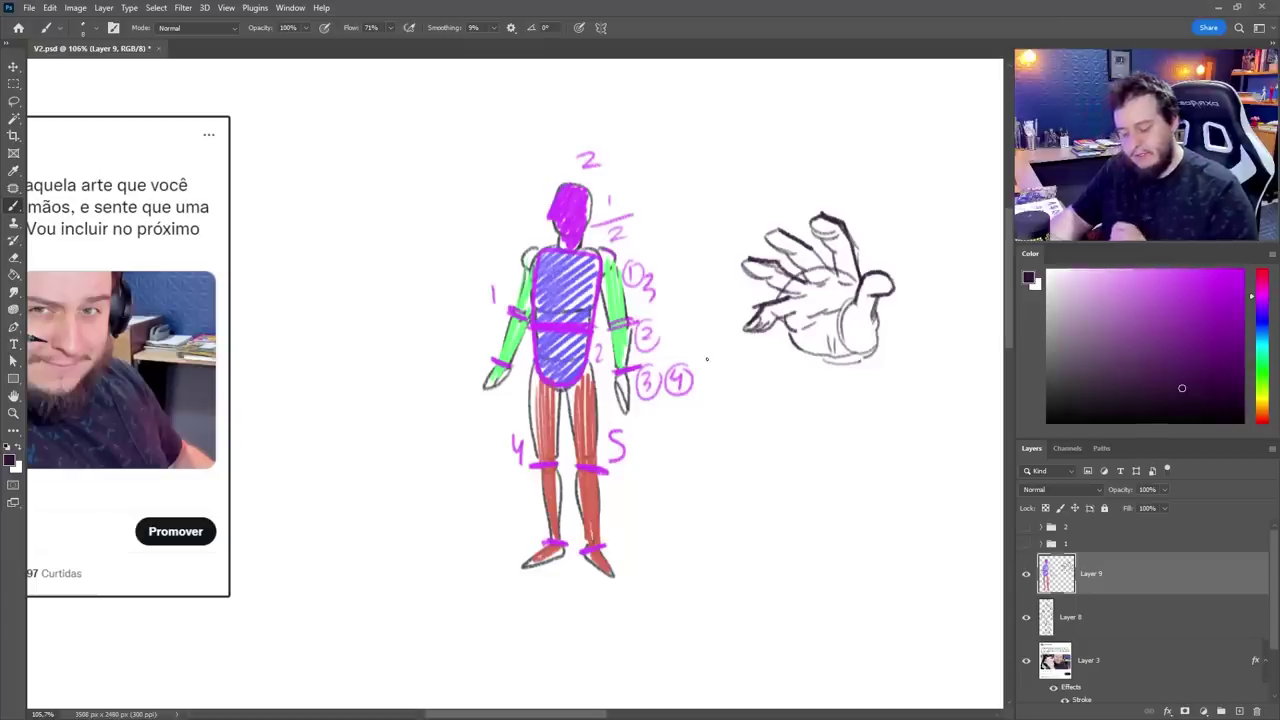
mouse_move(792, 325)
mouse_down()
mouse_move(806, 350)
mouse_move(876, 350)
mouse_move(828, 420)
mouse_up()
drag(870, 356, 890, 420)
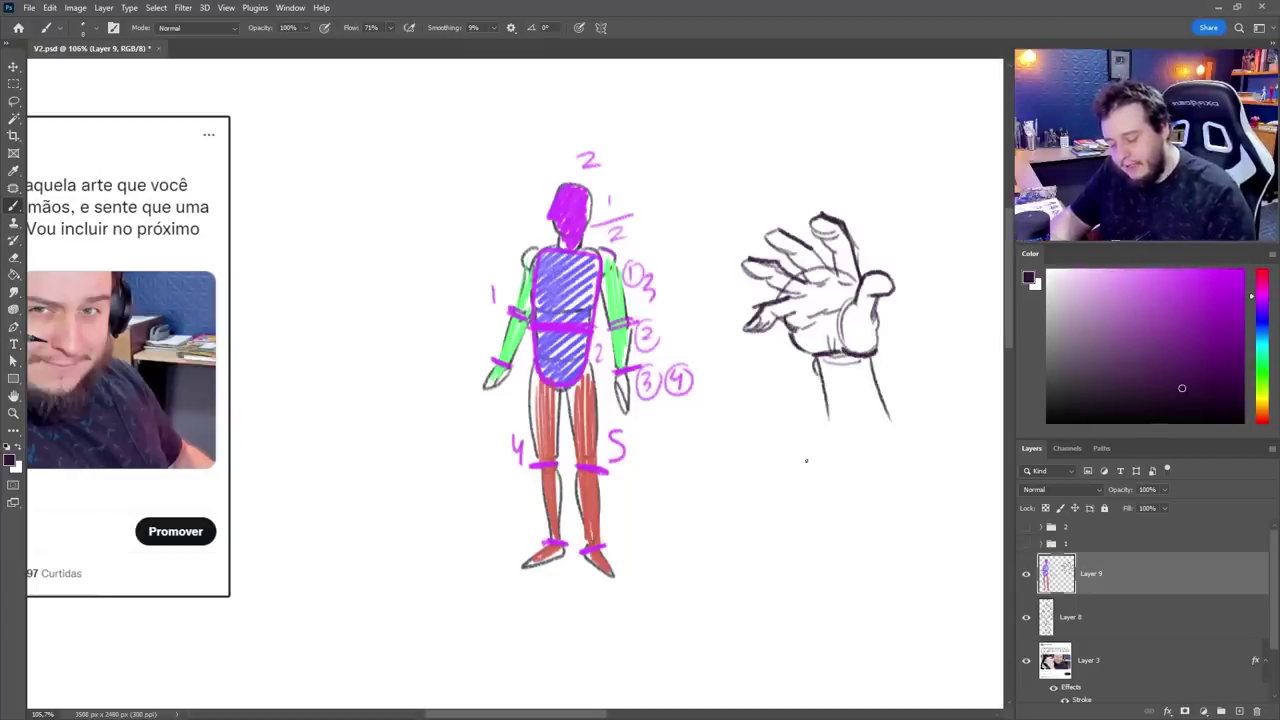
Step: Handwrite the label linguagem "corporal" above the hand with a curved pointer line leading to the fingers
drag(762, 210, 801, 168)
mouse_move(813, 156)
mouse_down()
mouse_move(877, 164)
mouse_move(872, 188)
mouse_move(919, 173)
mouse_up()
drag(814, 171, 820, 183)
mouse_move(834, 188)
mouse_down()
mouse_move(830, 200)
mouse_move(846, 201)
mouse_up()
drag(852, 201, 909, 197)
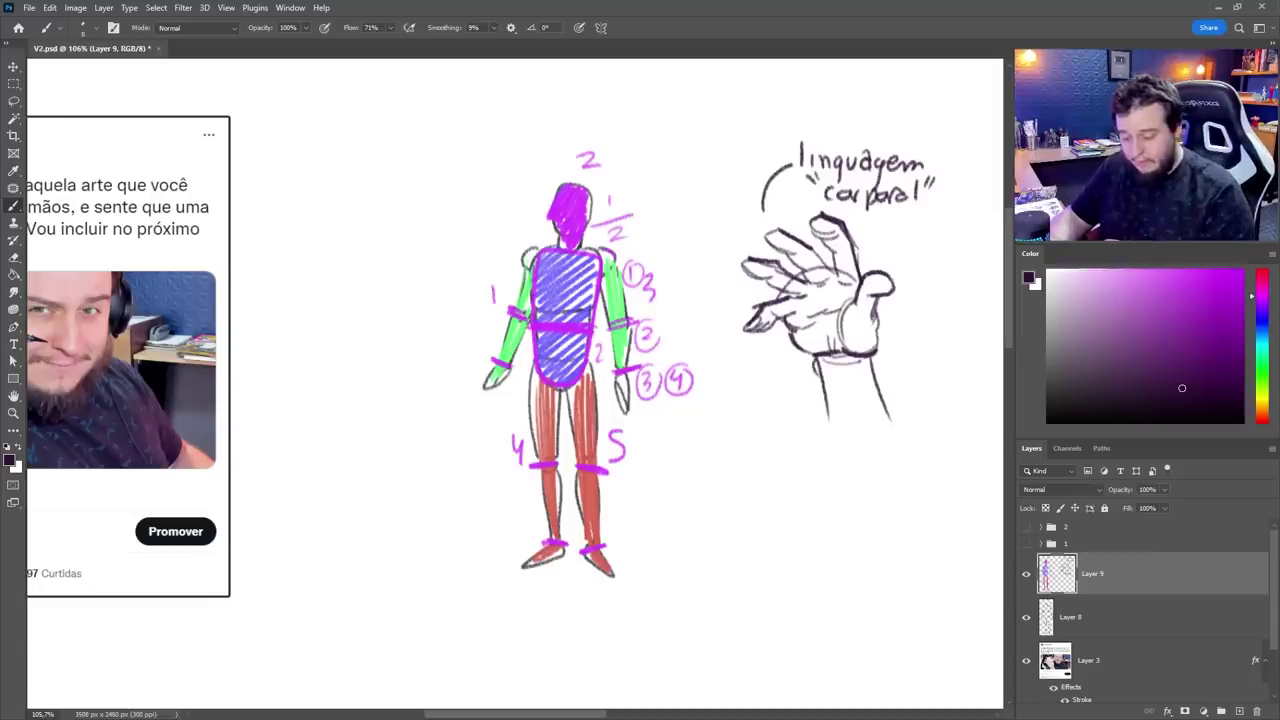
Step: Draw a large outlined upward arrow beside the hand and small direction arrows at the fingertips
mouse_move(922, 404)
mouse_down()
mouse_move(903, 340)
mouse_move(955, 325)
mouse_move(966, 380)
mouse_move(920, 402)
mouse_up()
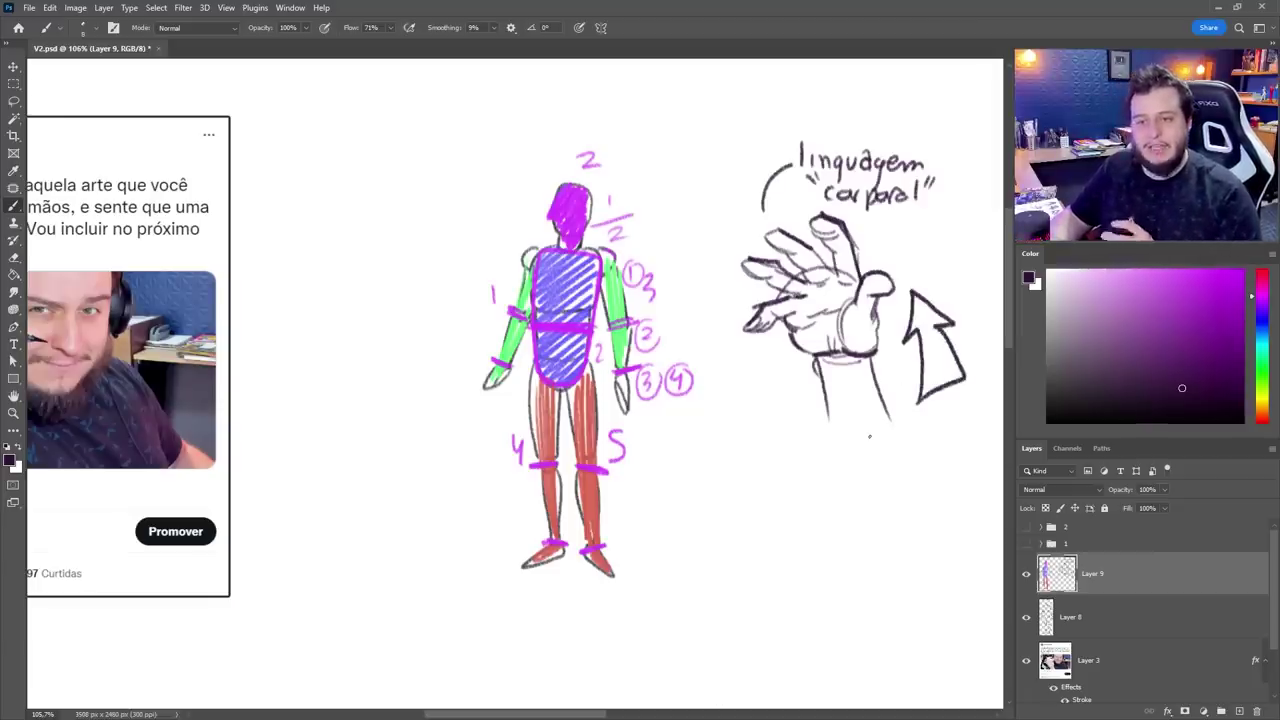
drag(734, 313, 740, 348)
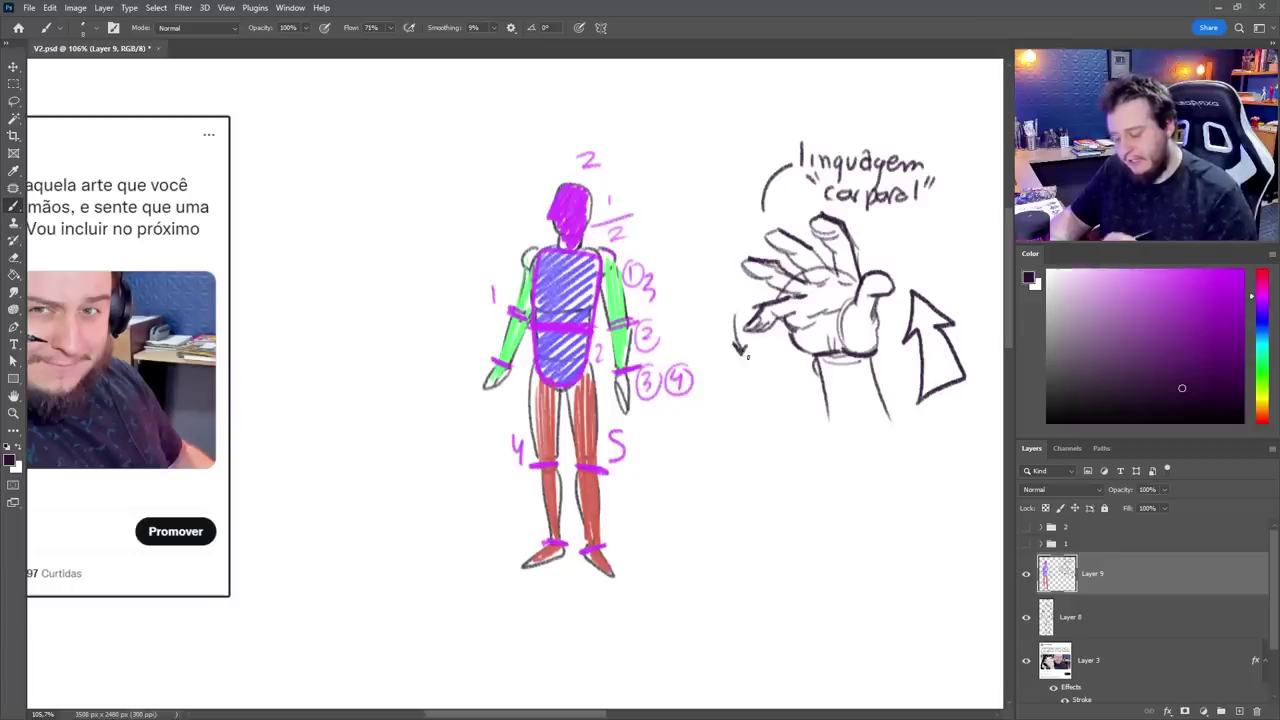
mouse_move(798, 220)
mouse_down()
mouse_move(757, 215)
mouse_move(768, 221)
mouse_move(731, 252)
mouse_move(744, 255)
mouse_up()
drag(830, 200, 797, 204)
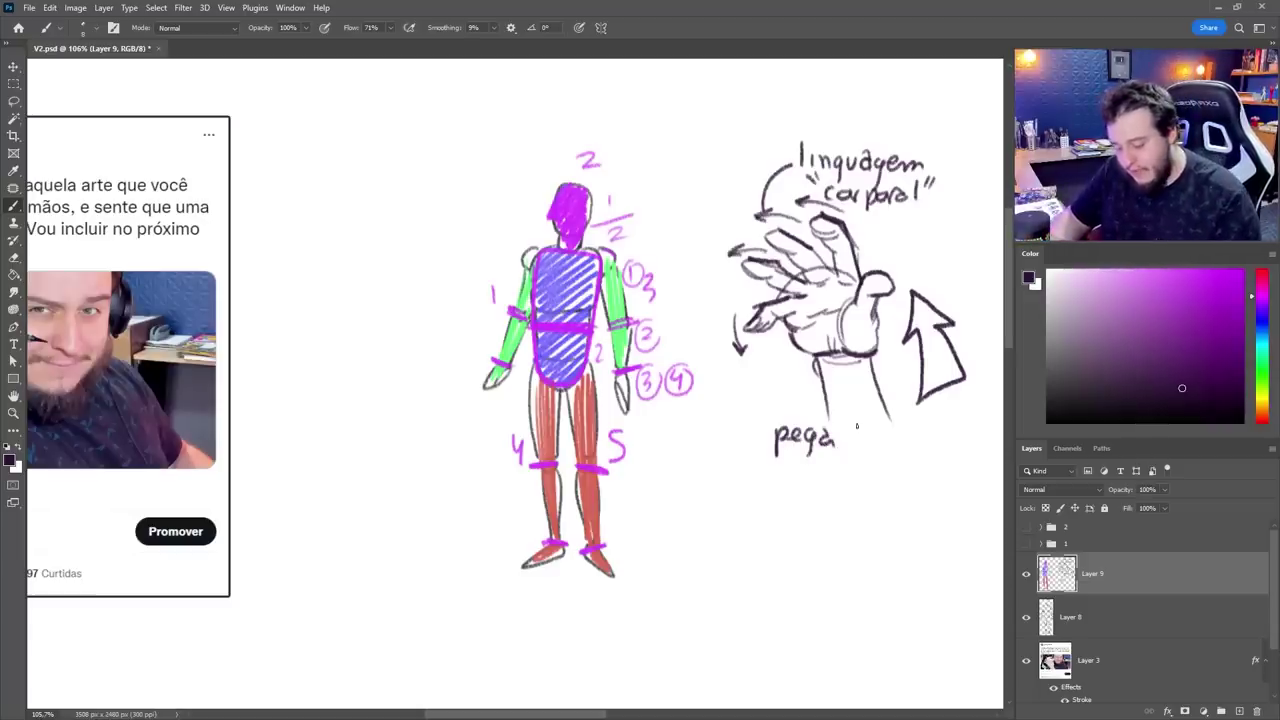
Step: Write gesto beside pega below the hand, separated by a vertical bar, and box it with an arrow pointing down
mouse_move(856, 422)
mouse_down()
mouse_move(856, 468)
mouse_move(910, 450)
mouse_up()
drag(926, 430, 930, 453)
drag(924, 441, 944, 440)
drag(937, 441, 938, 442)
mouse_move(873, 423)
mouse_down()
mouse_move(952, 424)
mouse_move(872, 470)
mouse_move(953, 470)
mouse_move(906, 498)
mouse_move(914, 488)
mouse_up()
Step: Write gestual under the downward arrow and frame it with a doubled rectangle
mouse_move(890, 510)
mouse_down()
mouse_move(886, 538)
mouse_move(898, 522)
mouse_up()
mouse_move(914, 512)
mouse_down()
mouse_move(908, 526)
mouse_move(933, 511)
mouse_up()
mouse_move(926, 503)
mouse_down()
mouse_move(929, 526)
mouse_move(958, 526)
mouse_up()
drag(966, 500, 966, 528)
mouse_move(864, 494)
mouse_down()
mouse_move(982, 546)
mouse_move(868, 540)
mouse_up()
drag(870, 542, 984, 540)
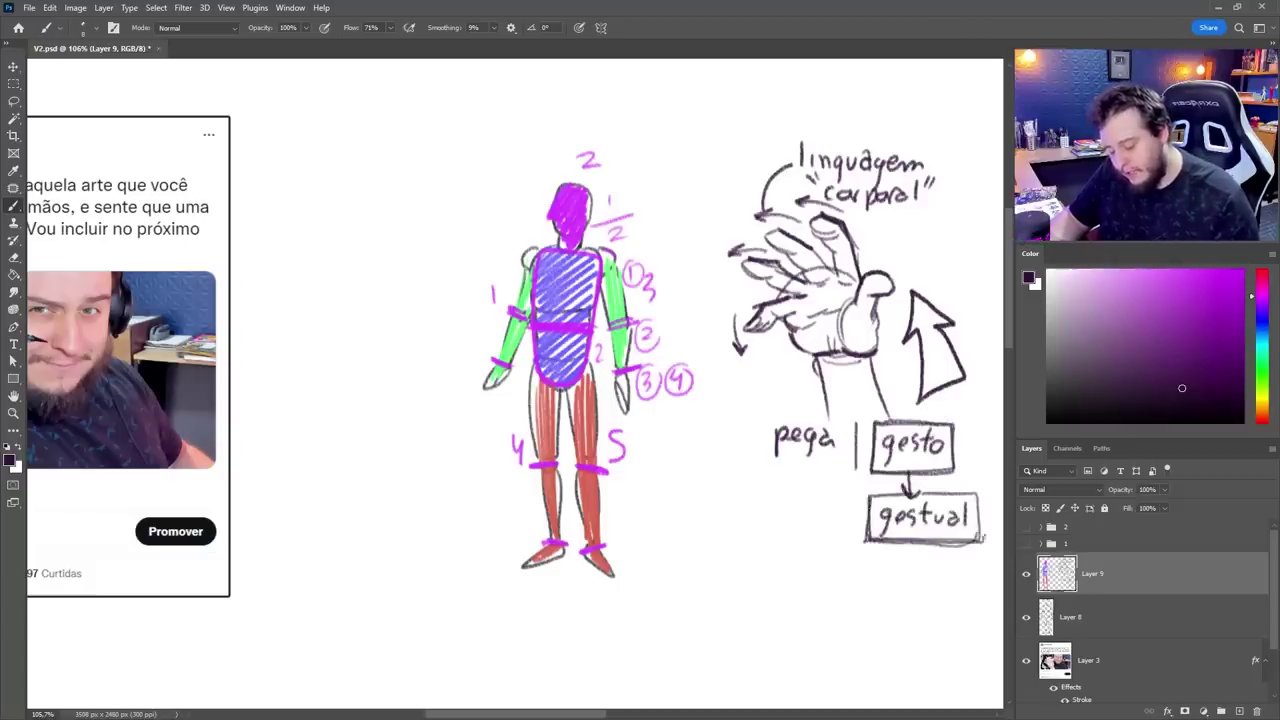
drag(980, 494, 982, 544)
drag(872, 498, 976, 496)
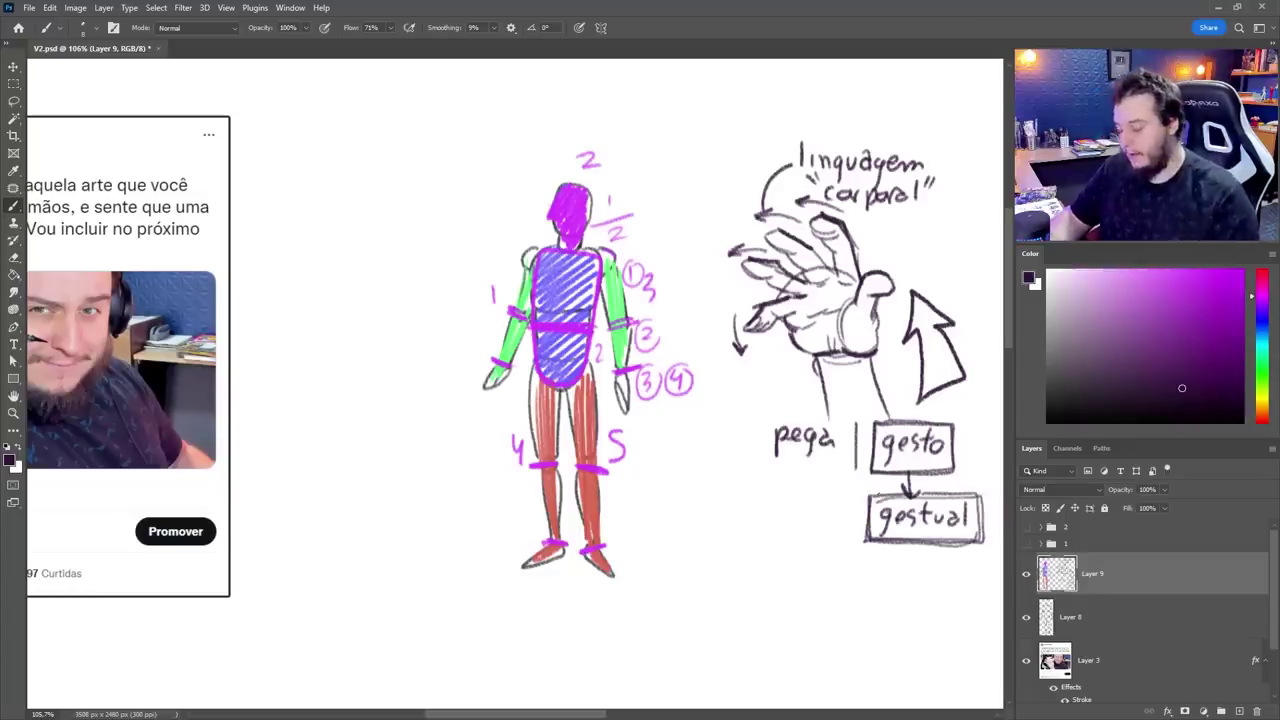
drag(481, 170, 484, 262)
drag(483, 408, 492, 575)
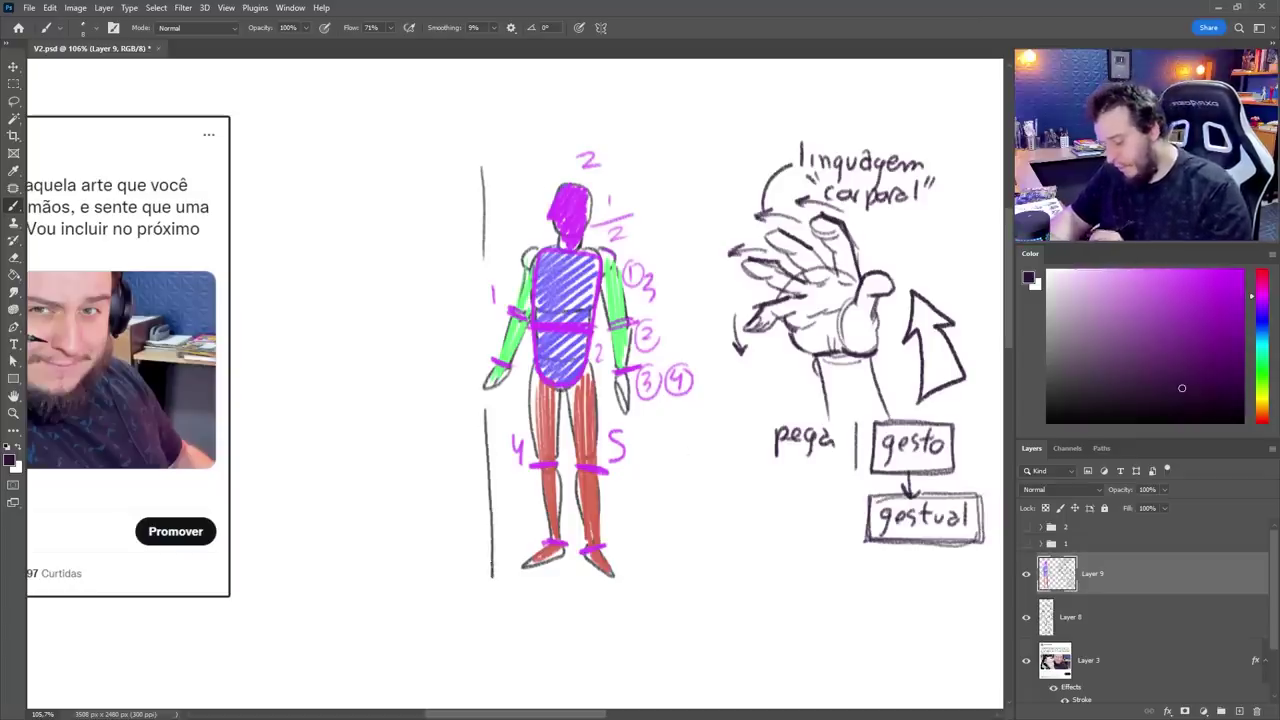
key(ctrl+z)
key(ctrl+z)
Step: Draw a long, dark downward arrow alongside the figure, spanning from head to feet
drag(477, 166, 475, 558)
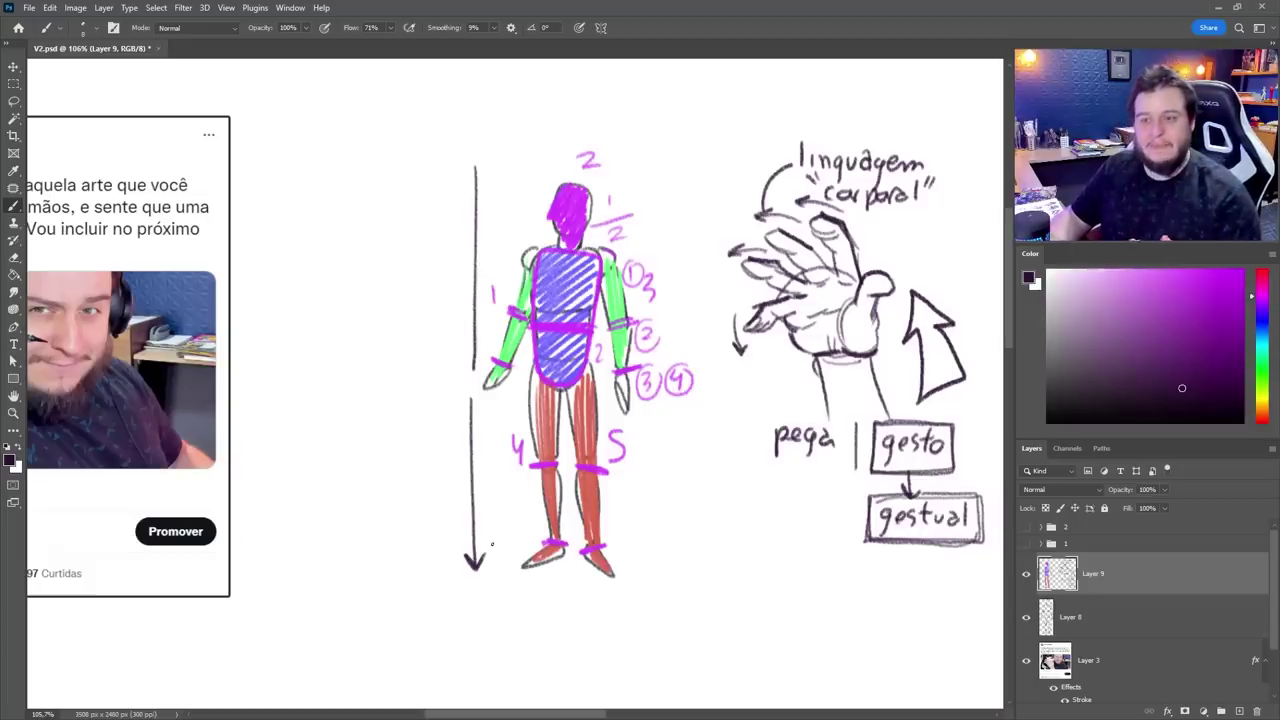
Step: Fill the gaps between the hand's upper fingers with bright magenta
click(1200, 267)
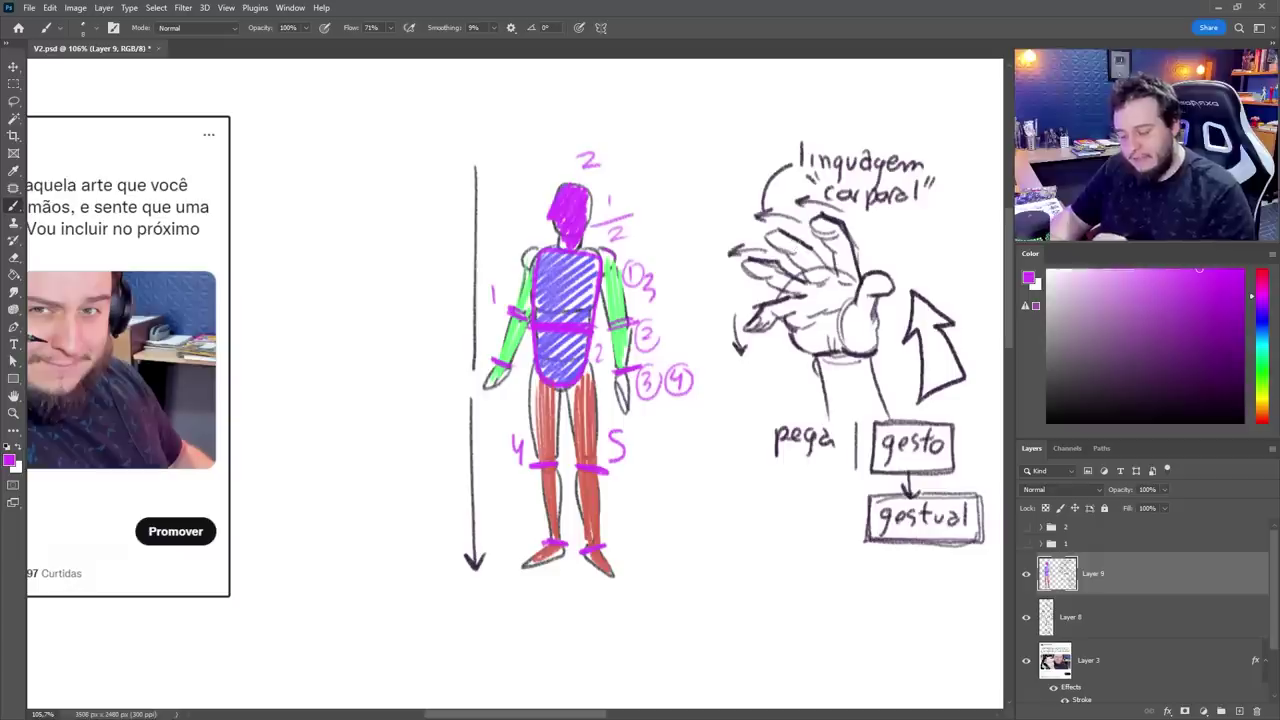
mouse_move(785, 226)
mouse_down()
mouse_move(824, 246)
mouse_move(836, 270)
mouse_up()
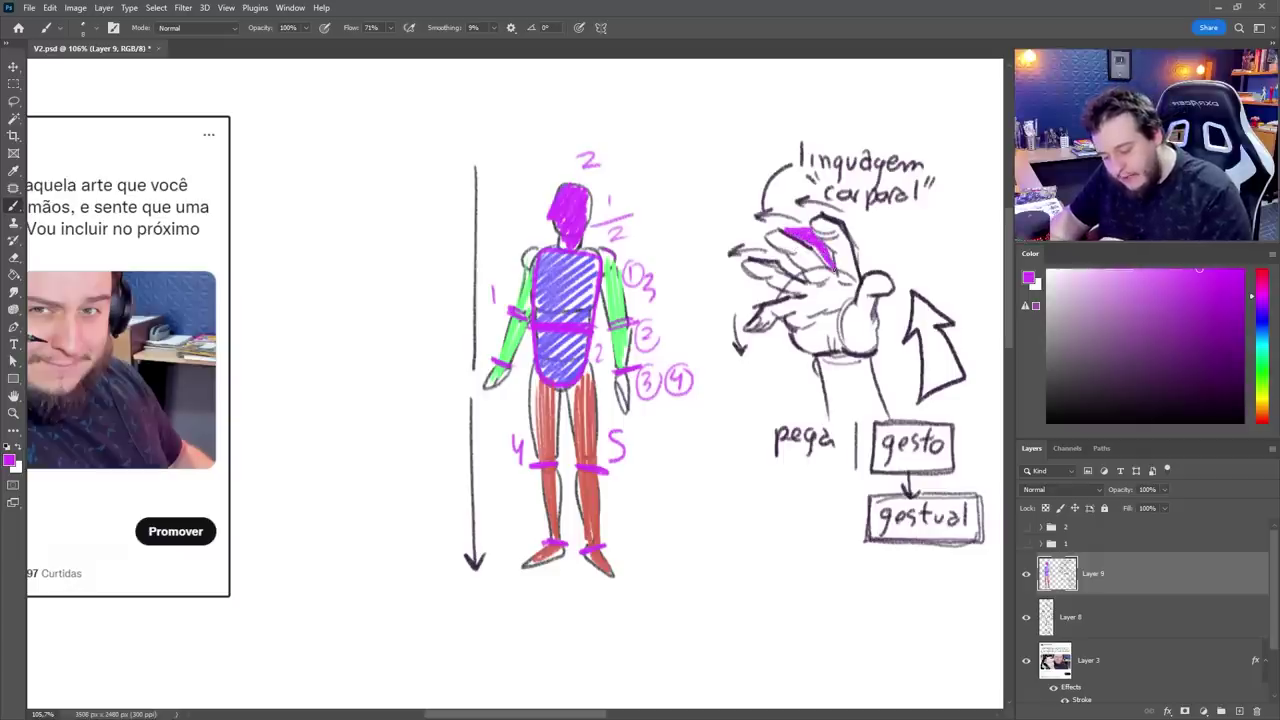
drag(757, 252, 804, 281)
Step: Trace blue guide lines along the fingertips' arc, the little finger, across the palm and at the wrist
click(1262, 324)
click(1212, 281)
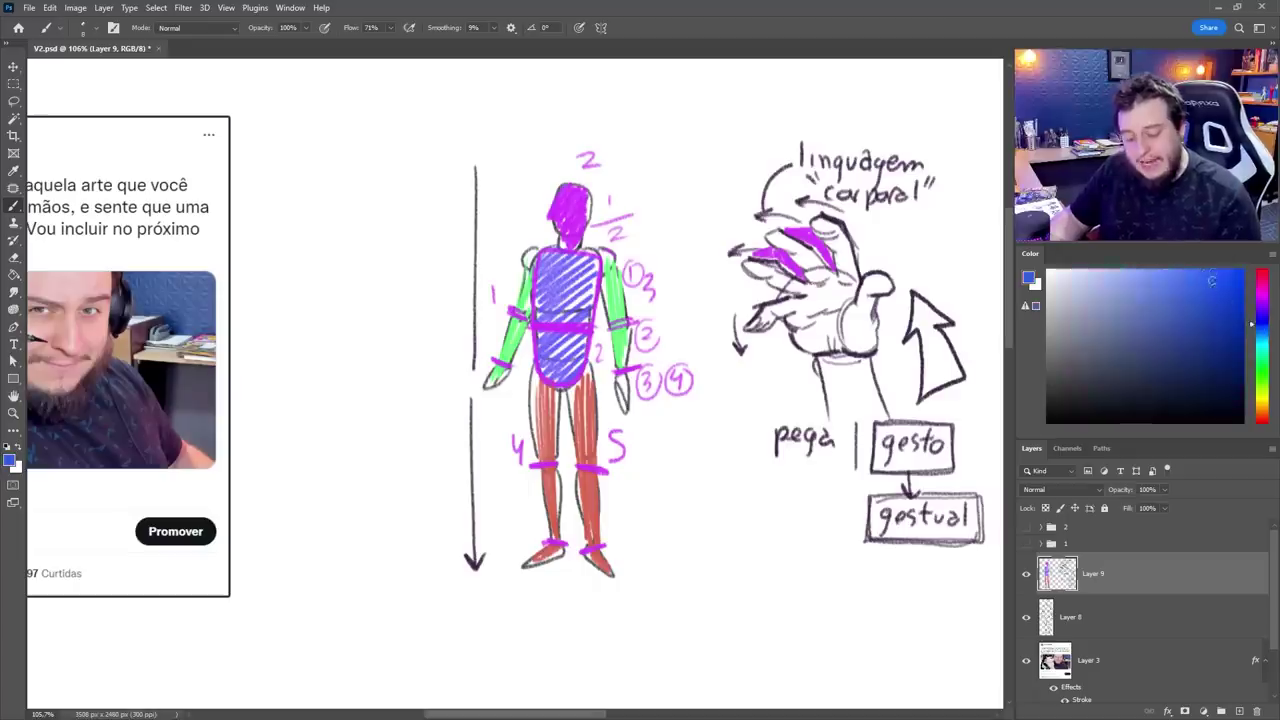
drag(832, 212, 738, 270)
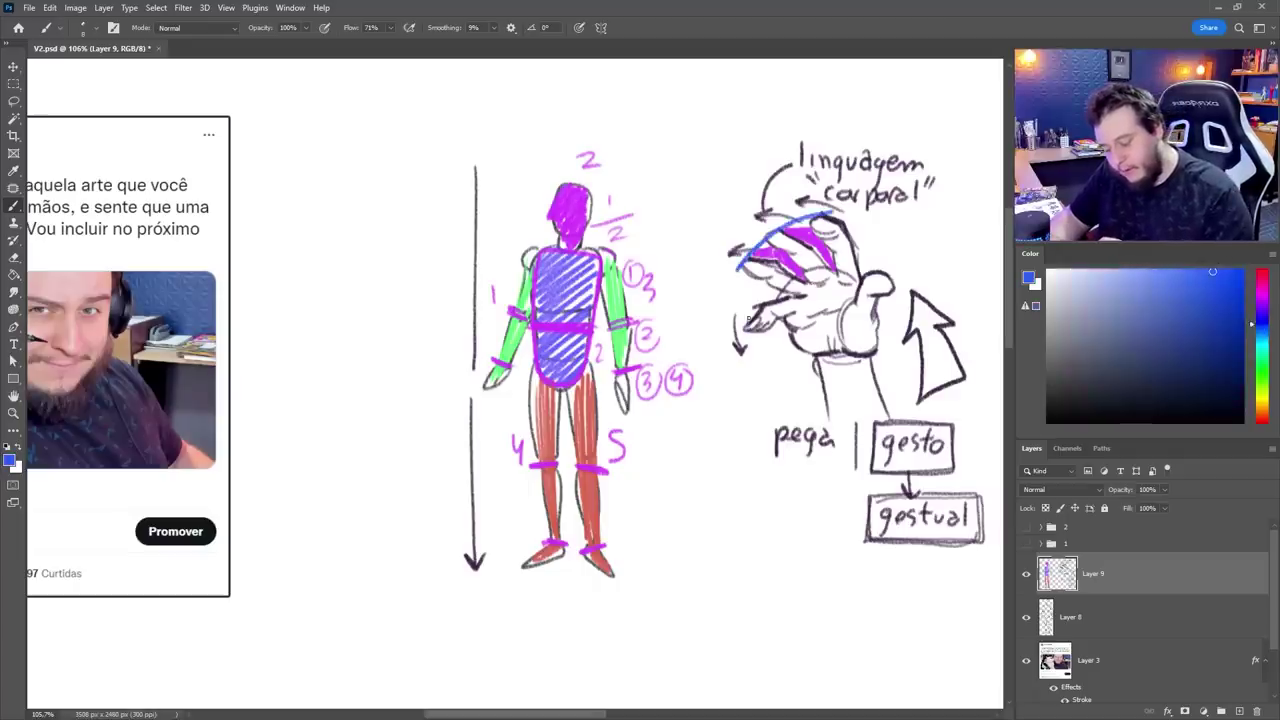
mouse_move(748, 320)
mouse_down()
mouse_move(756, 296)
mouse_move(848, 282)
mouse_up()
drag(794, 338, 846, 312)
drag(802, 352, 890, 358)
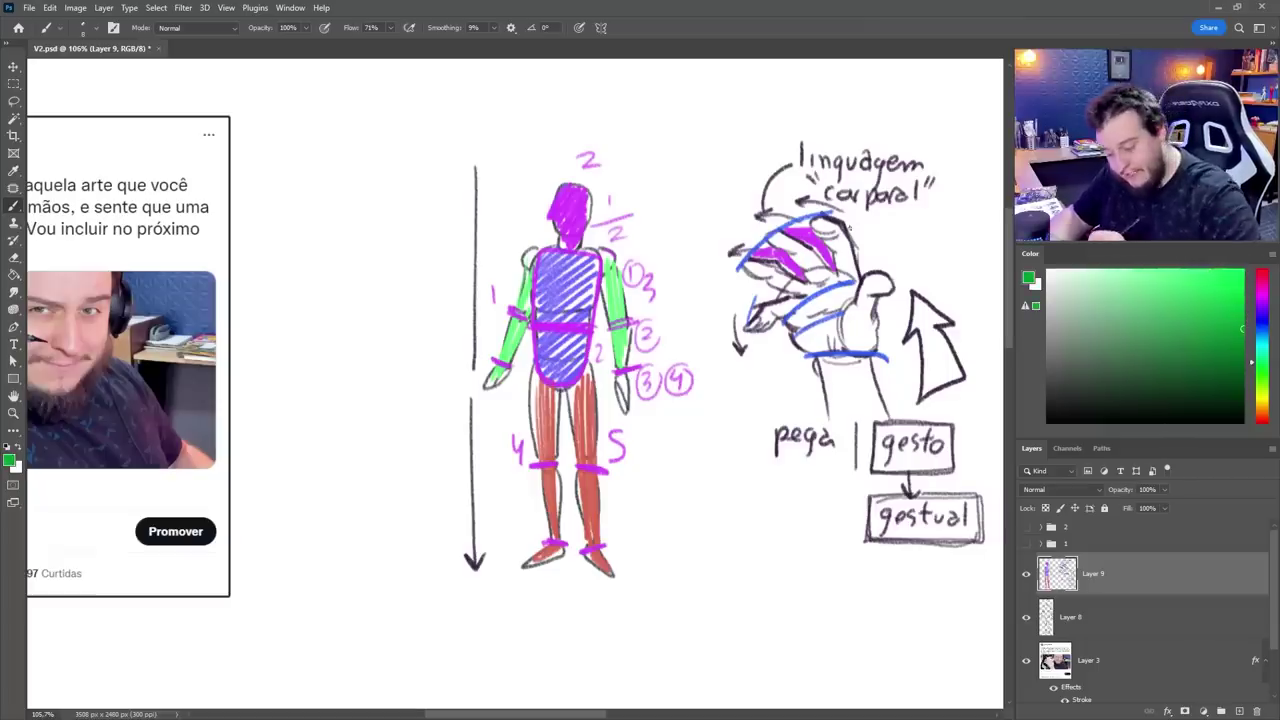
Step: Trace the outer edge of the index finger in green, discarding the trial strokes at the thumb
mouse_move(826, 212)
mouse_down()
mouse_move(852, 226)
mouse_move(900, 302)
mouse_move(906, 280)
mouse_move(888, 270)
mouse_up()
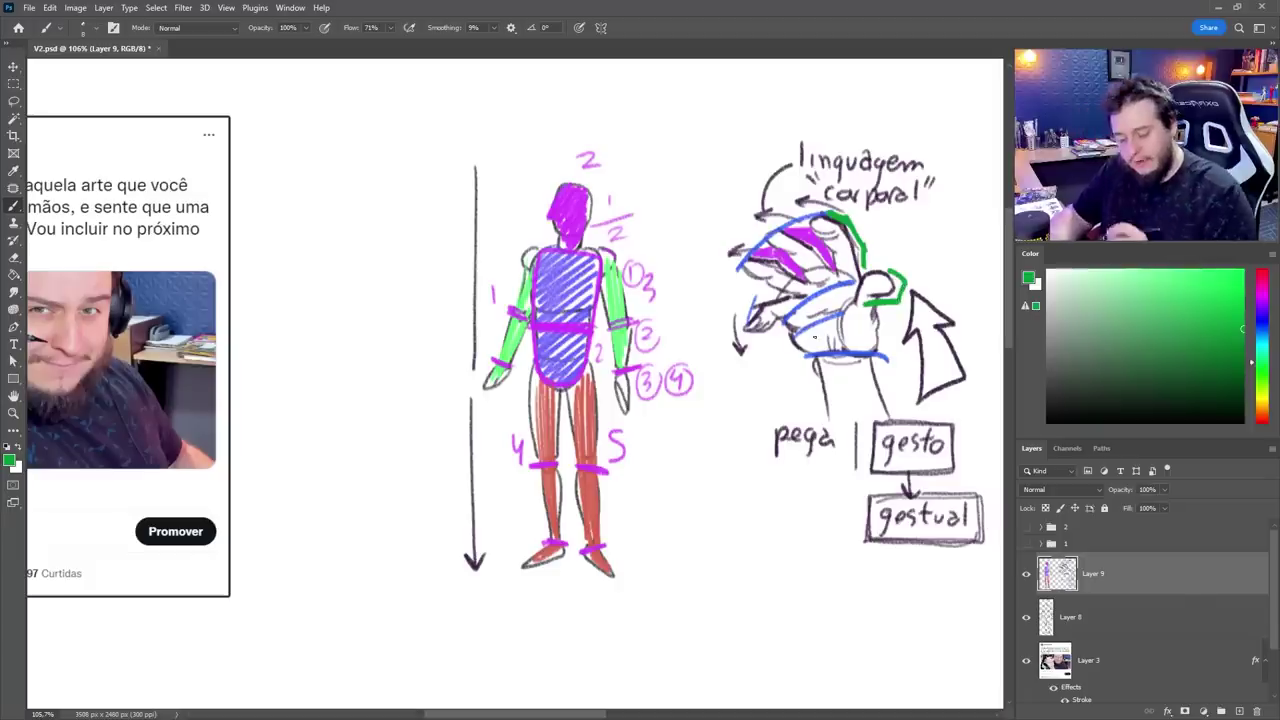
key(ctrl+z)
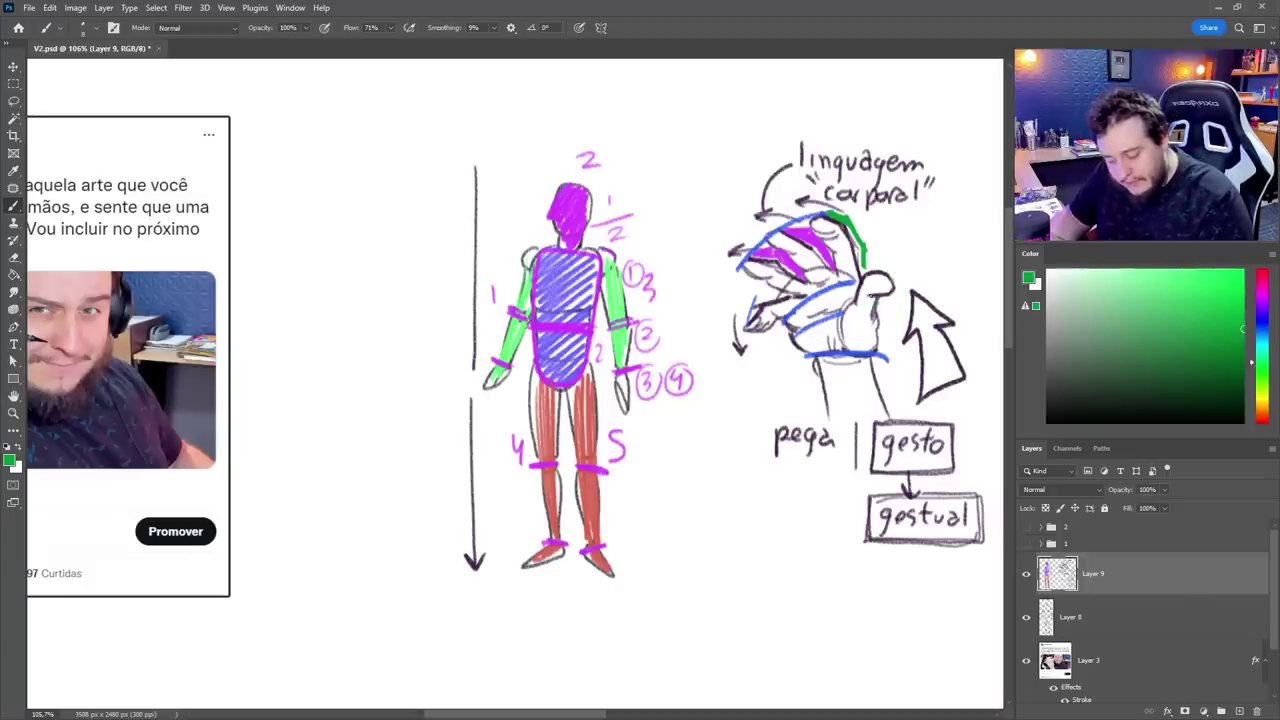
drag(866, 304, 890, 302)
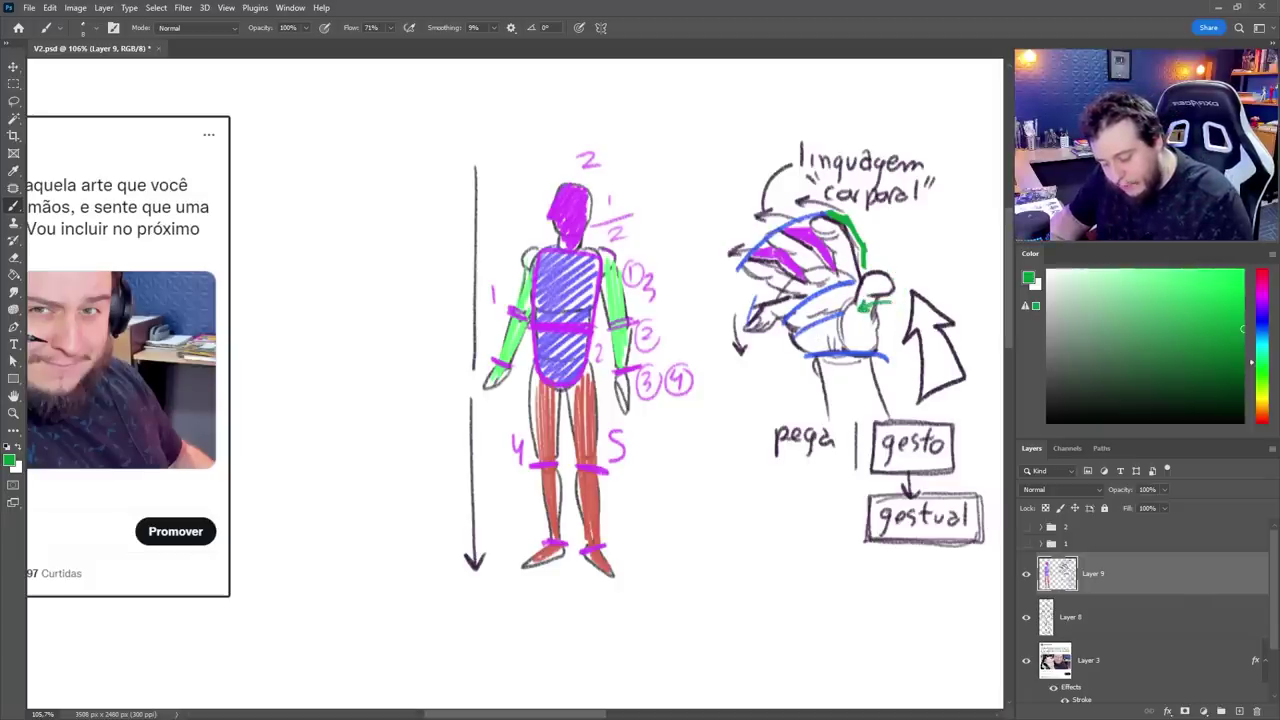
key(ctrl+z)
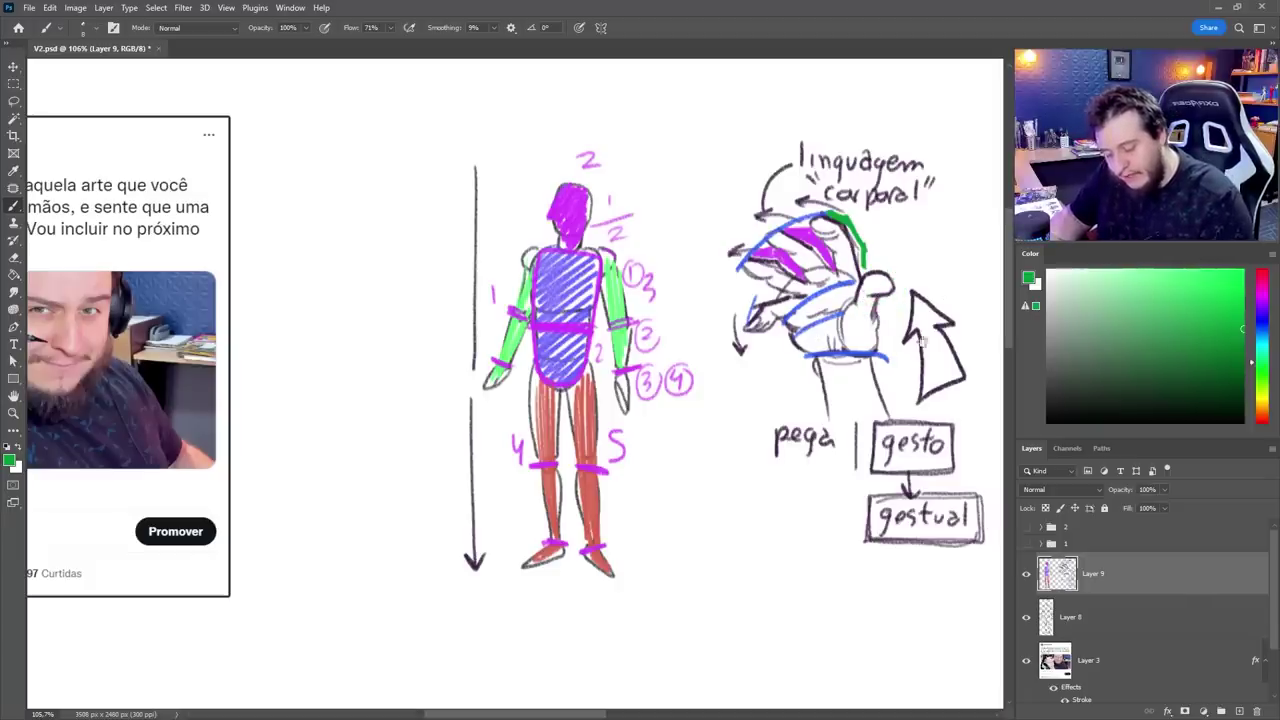
Step: Draw a bent green tube with contour lines beside the hand and a green arrow pointing to it from the thumb
drag(943, 308, 756, 335)
mouse_move(805, 280)
mouse_down()
mouse_move(860, 294)
mouse_move(878, 280)
mouse_move(815, 325)
mouse_up()
mouse_move(806, 292)
mouse_down()
mouse_move(806, 303)
mouse_move(848, 300)
mouse_up()
mouse_move(832, 256)
mouse_down()
mouse_move(836, 286)
mouse_move(870, 262)
mouse_move(804, 318)
mouse_up()
drag(808, 274, 798, 314)
drag(800, 320, 846, 306)
mouse_move(862, 290)
mouse_down()
mouse_move(842, 314)
mouse_move(848, 250)
mouse_move(798, 310)
mouse_move(822, 322)
mouse_up()
drag(797, 481, 879, 461)
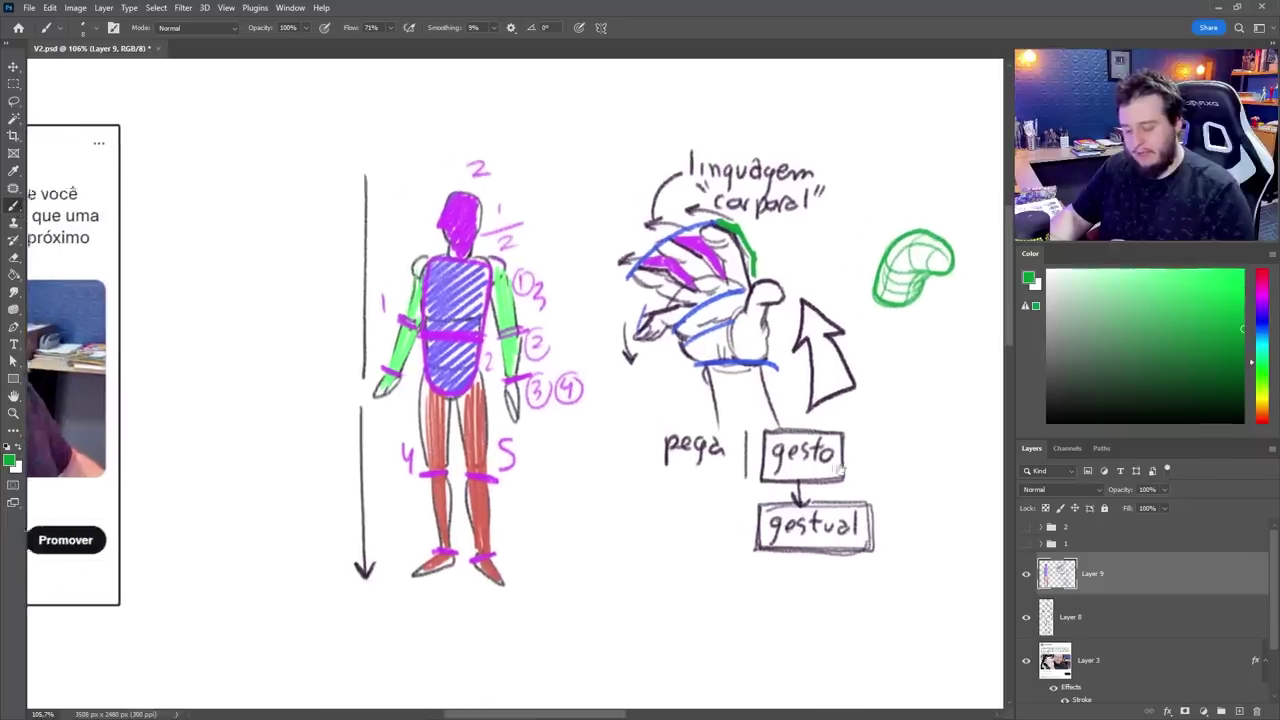
drag(786, 282, 946, 270)
Step: Handwrite "corretas" in very dark blue below pega, beside the gestual box
click(1262, 322)
click(1203, 389)
click(1213, 395)
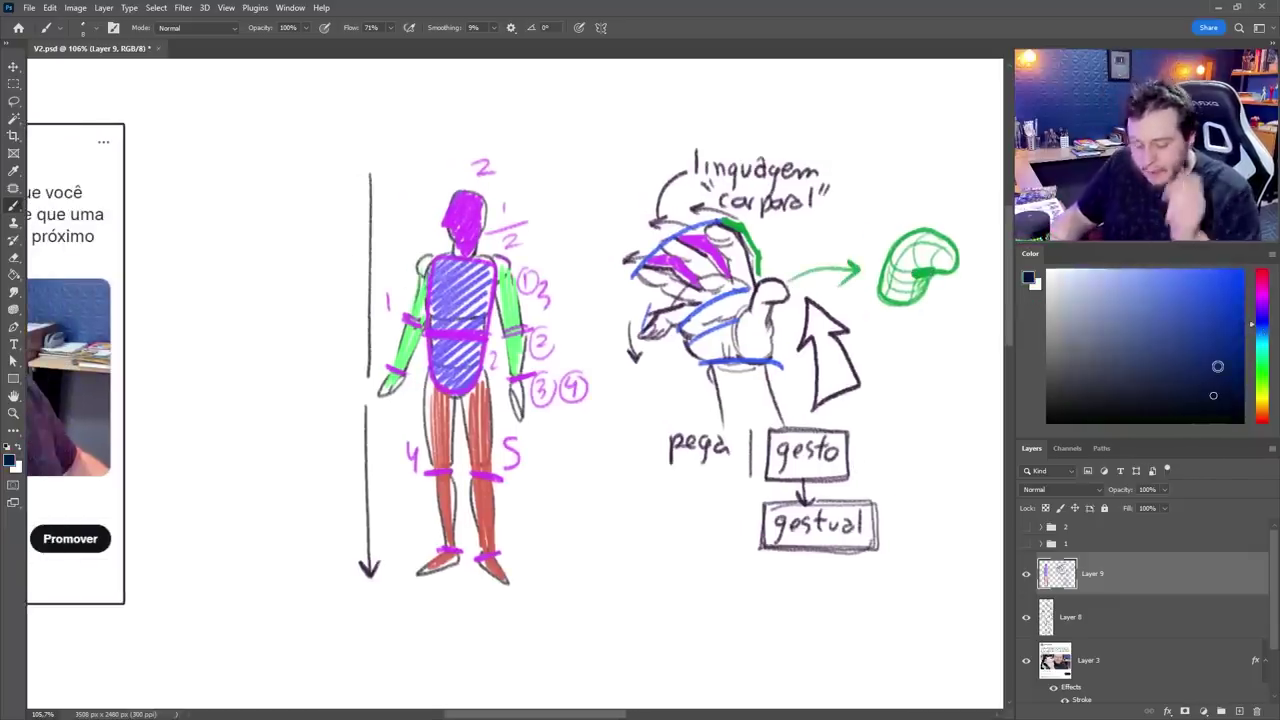
drag(721, 538, 730, 470)
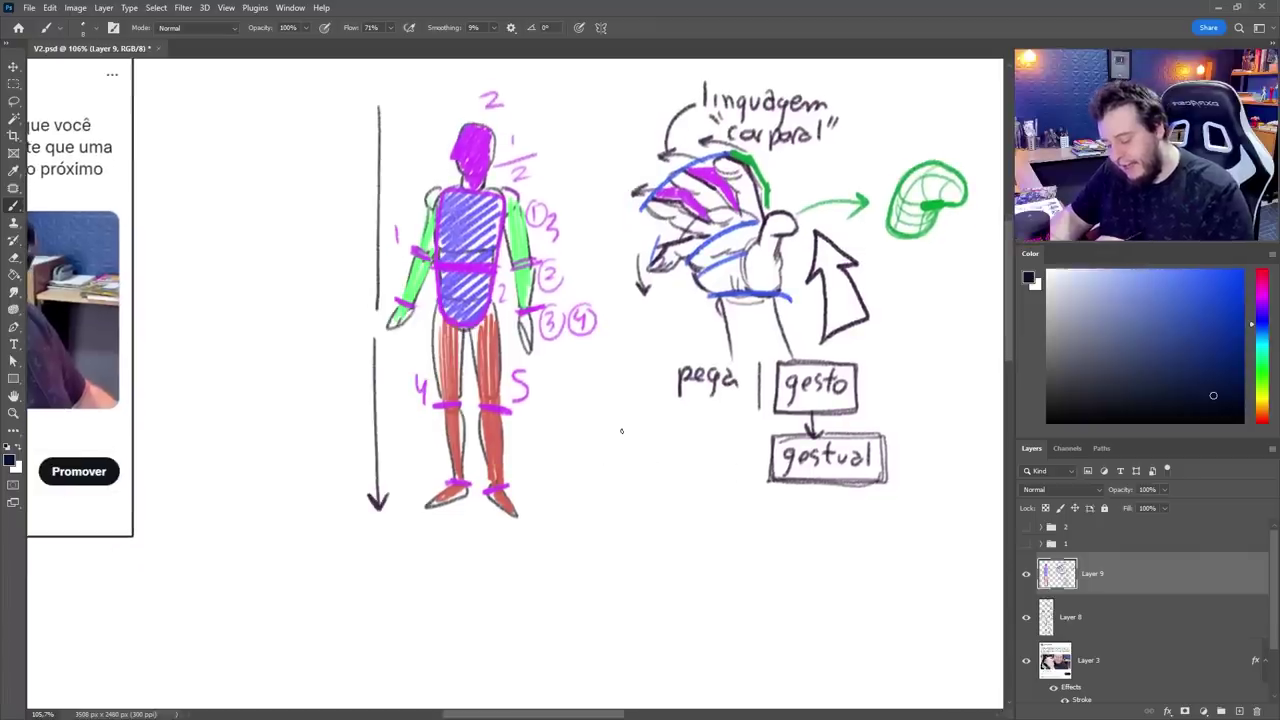
drag(633, 443, 728, 452)
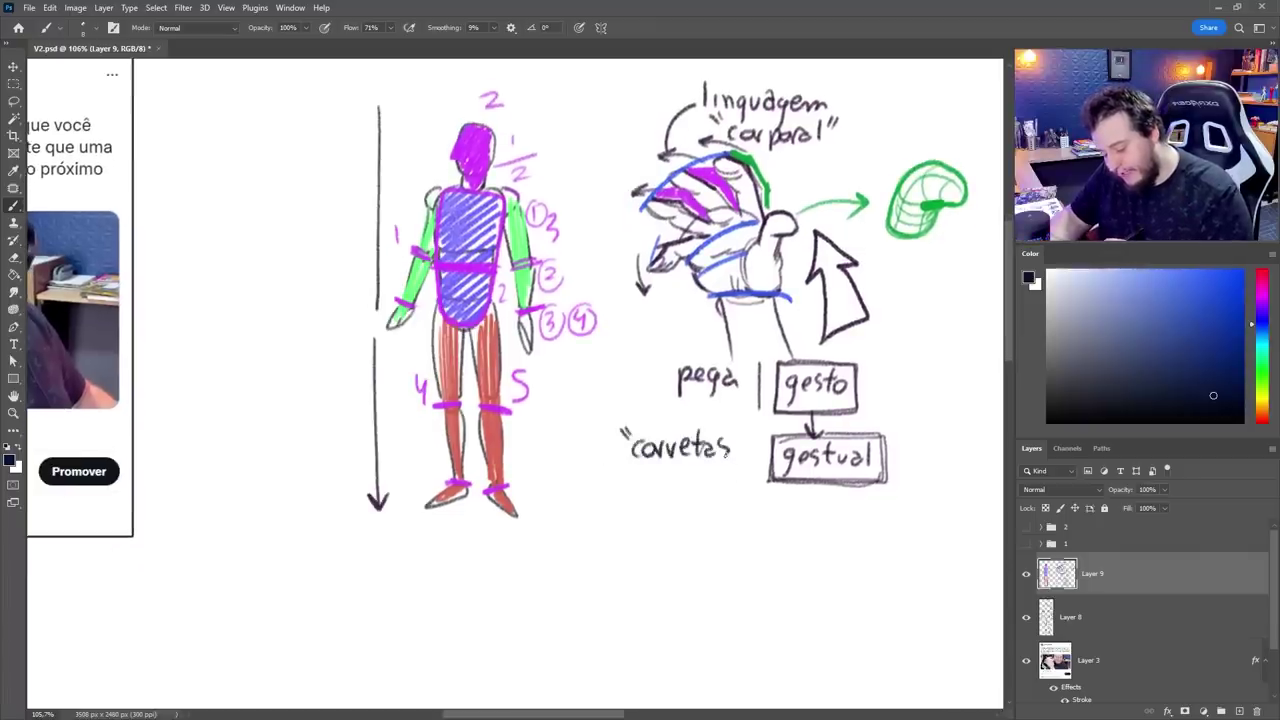
Step: Handwrite "EXPRESSIVAS" in large near-black capitals below the gestual box
drag(1262, 326, 1262, 430)
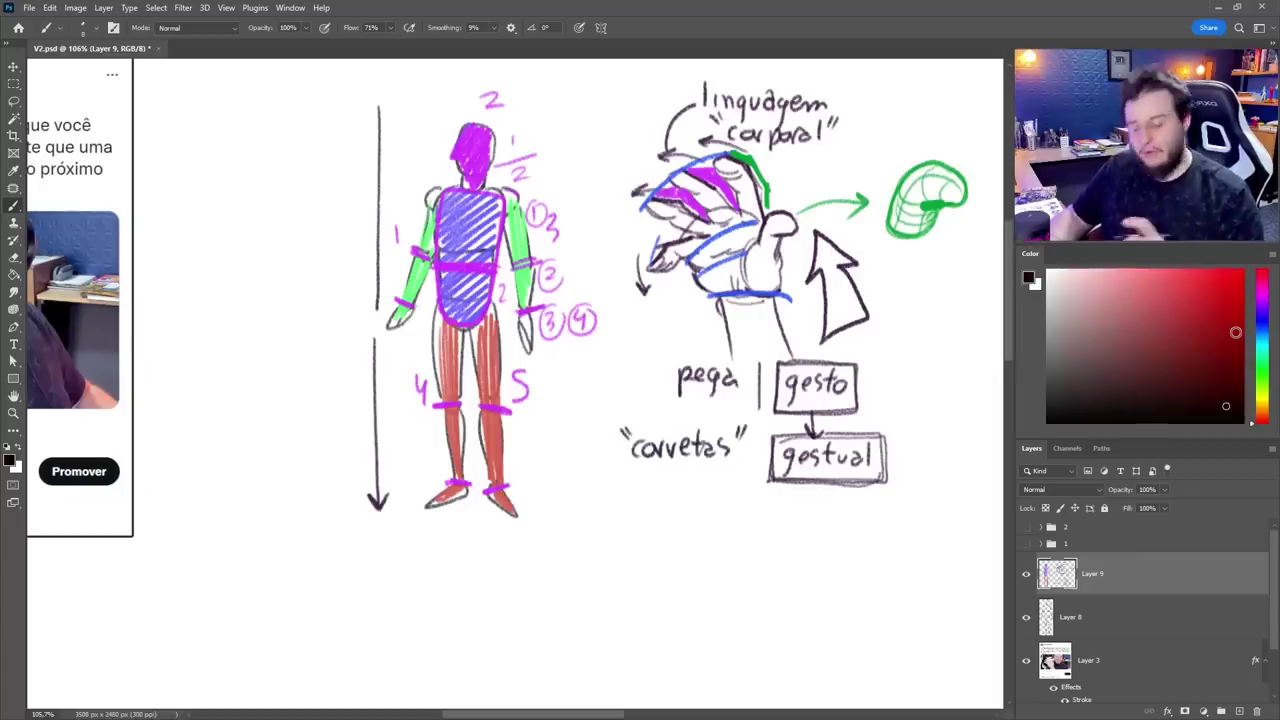
mouse_move(645, 505)
mouse_down()
mouse_move(661, 545)
mouse_move(665, 505)
mouse_up()
drag(646, 523, 699, 545)
mouse_move(698, 505)
mouse_down()
mouse_move(676, 545)
mouse_move(706, 546)
mouse_up()
mouse_move(707, 506)
mouse_down()
mouse_move(707, 530)
mouse_move(726, 546)
mouse_up()
drag(727, 506, 750, 546)
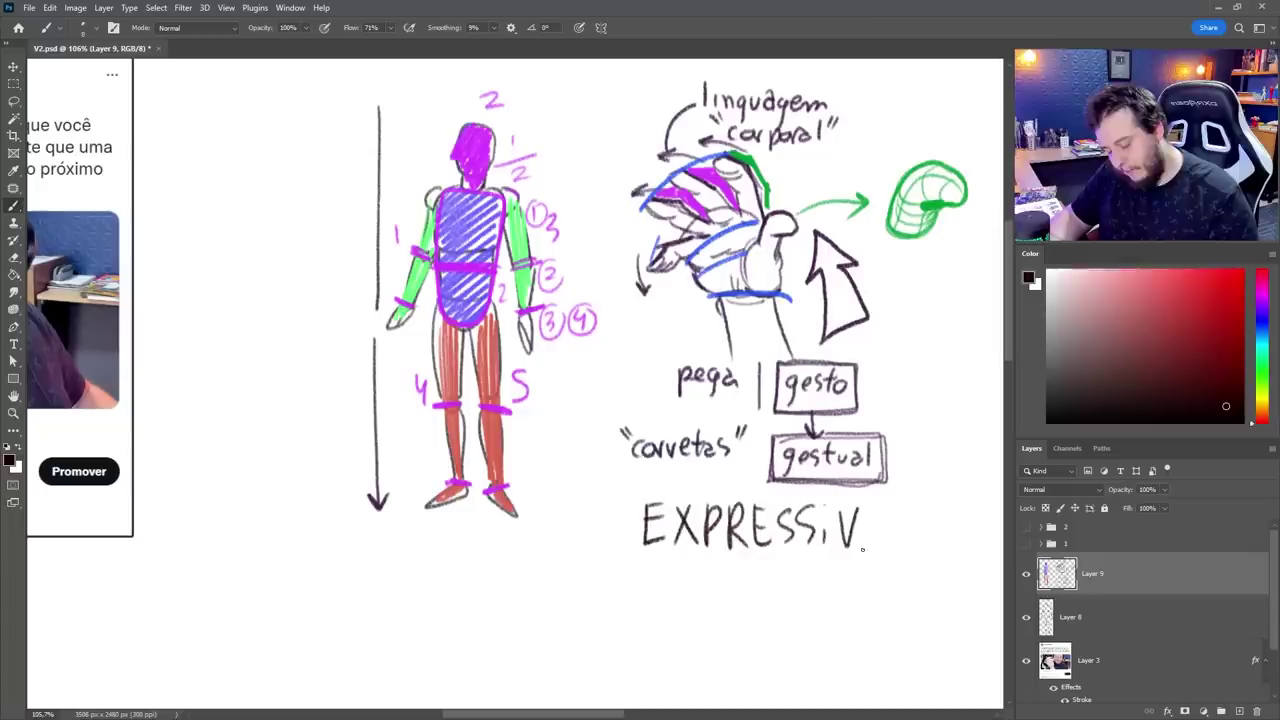
drag(858, 547, 868, 507)
drag(868, 507, 886, 553)
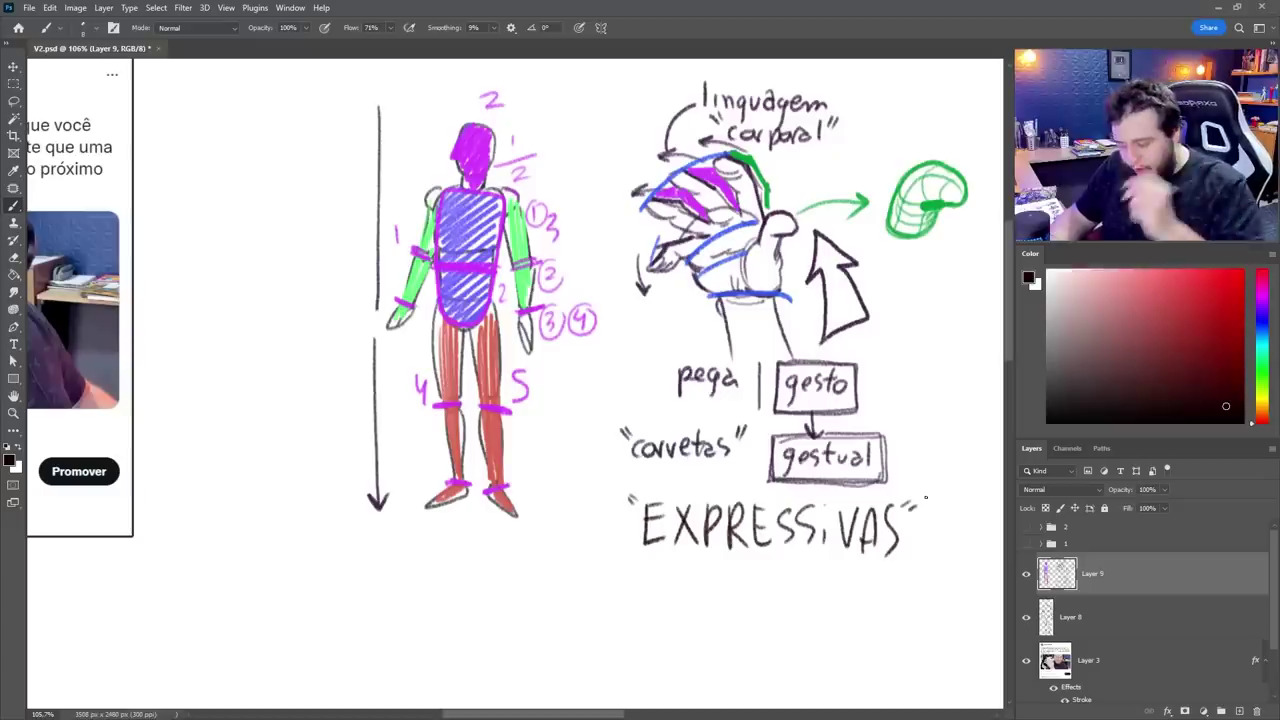
Step: Sketch an open palm in near-black beside the green tube, with a boxy palm, oval thumb segments and four segmented fingers
mouse_move(712, 388)
mouse_down()
mouse_move(724, 479)
mouse_move(508, 479)
mouse_up()
mouse_move(824, 353)
mouse_down()
mouse_move(778, 352)
mouse_move(838, 410)
mouse_move(826, 352)
mouse_move(846, 398)
mouse_move(836, 362)
mouse_move(850, 352)
mouse_move(848, 378)
mouse_move(858, 356)
mouse_up()
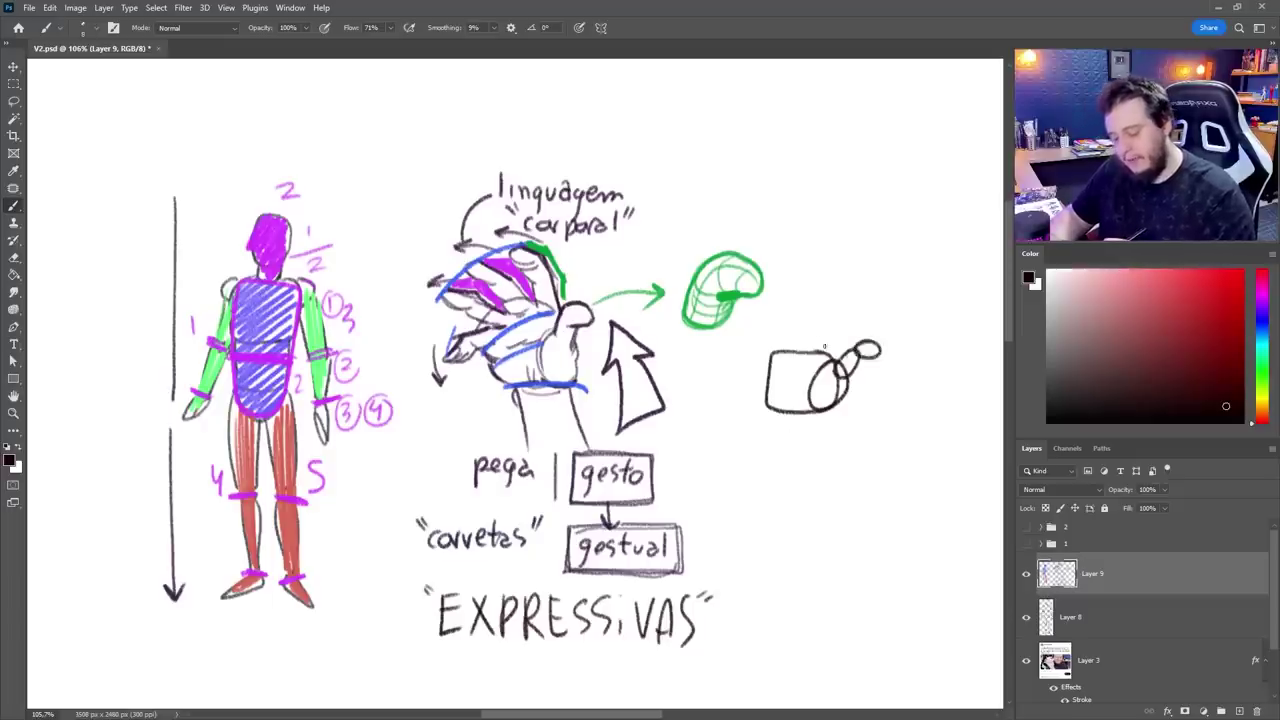
mouse_move(824, 344)
mouse_down()
mouse_move(812, 299)
mouse_move(816, 344)
mouse_move(806, 316)
mouse_move(775, 316)
mouse_move(772, 358)
mouse_up()
mouse_move(770, 330)
mouse_down()
mouse_move(754, 338)
mouse_move(764, 362)
mouse_move(820, 371)
mouse_up()
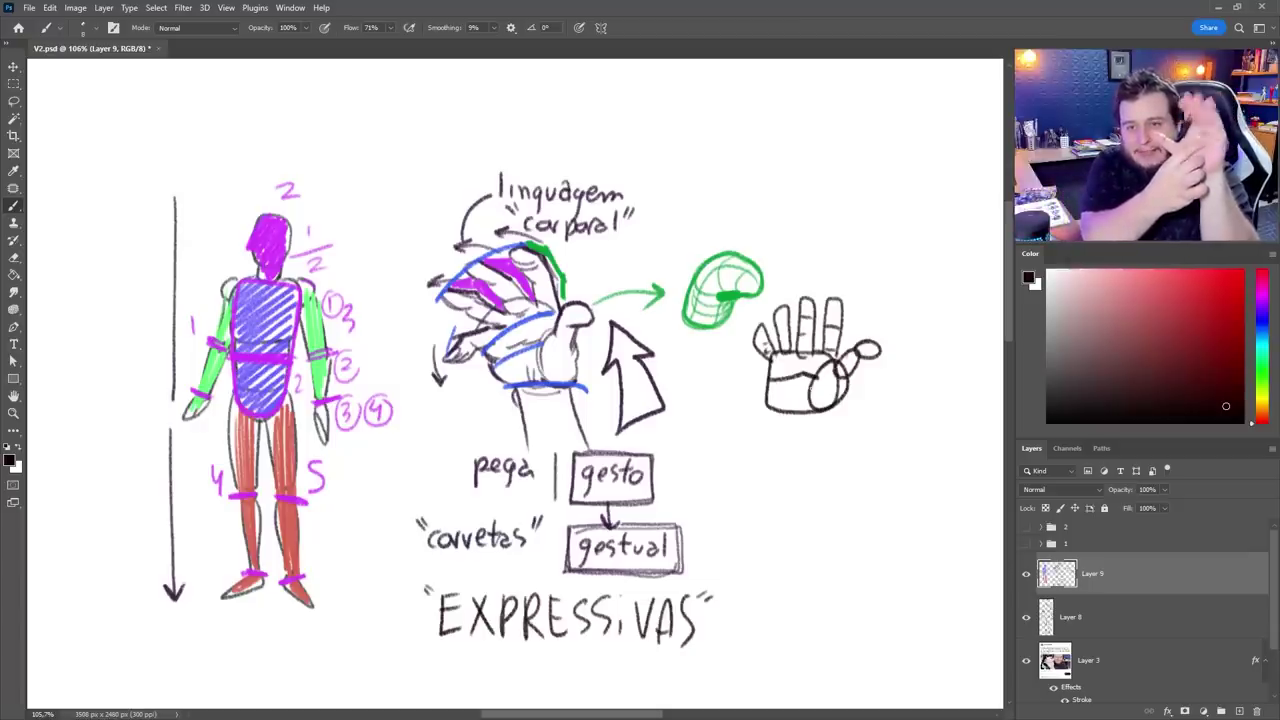
Step: Outline the palm pads in bold strokes, enclose the four fingers in a fan-shaped contour and add wrist lines below
mouse_move(769, 379)
mouse_down()
mouse_move(822, 377)
mouse_move(806, 414)
mouse_up()
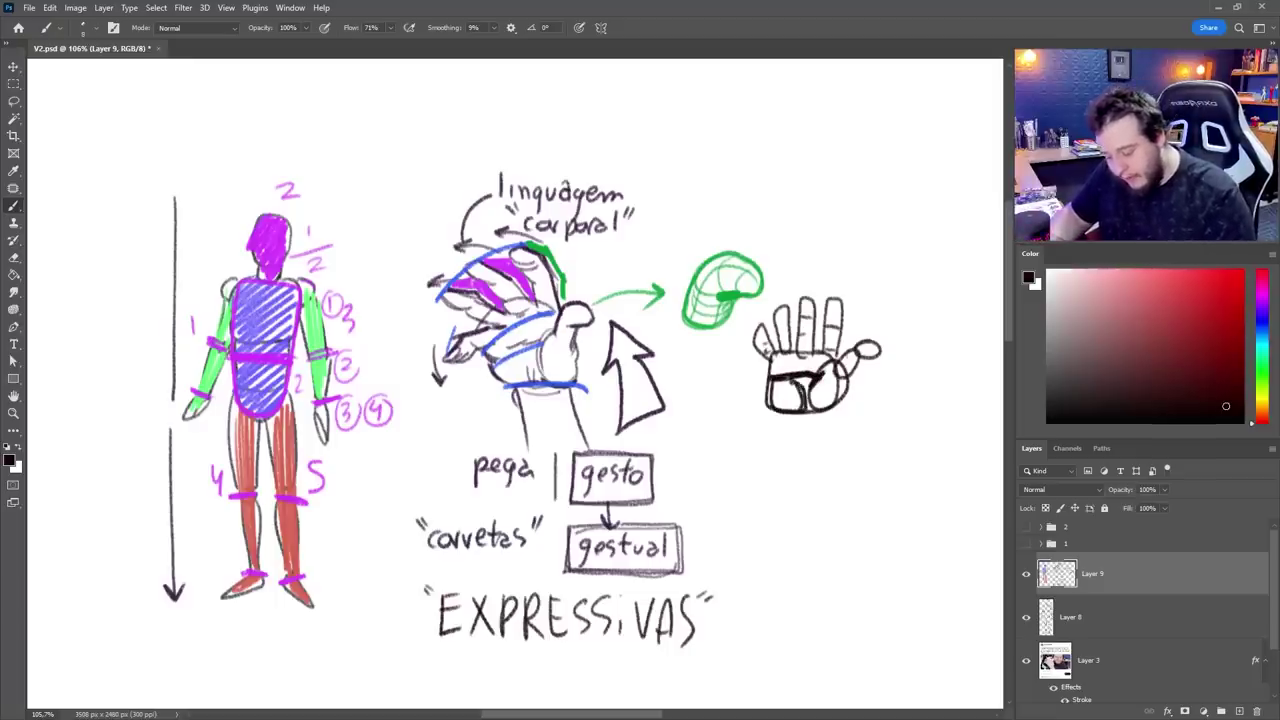
mouse_move(820, 364)
mouse_down()
mouse_move(816, 410)
mouse_move(836, 356)
mouse_up()
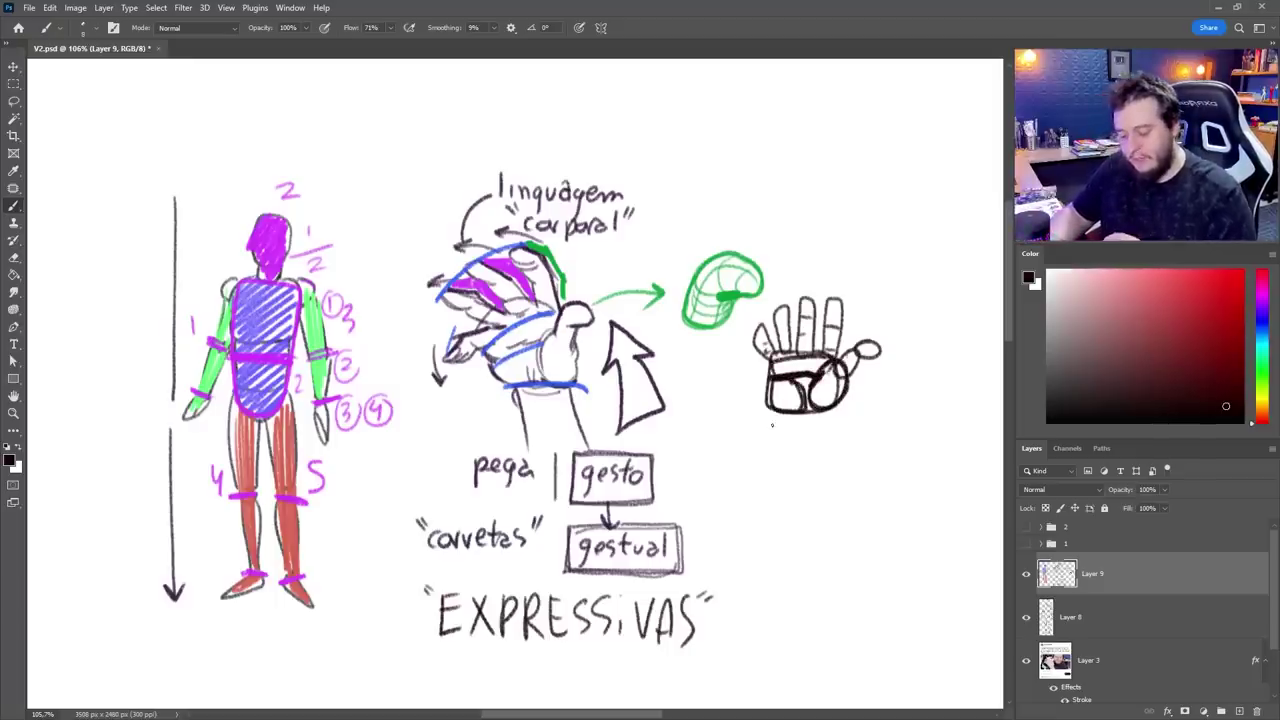
right_click(772, 425)
mouse_move(760, 332)
mouse_down()
mouse_move(815, 295)
mouse_move(844, 312)
mouse_up()
mouse_move(844, 312)
mouse_down()
mouse_move(762, 330)
mouse_move(774, 360)
mouse_move(802, 350)
mouse_up()
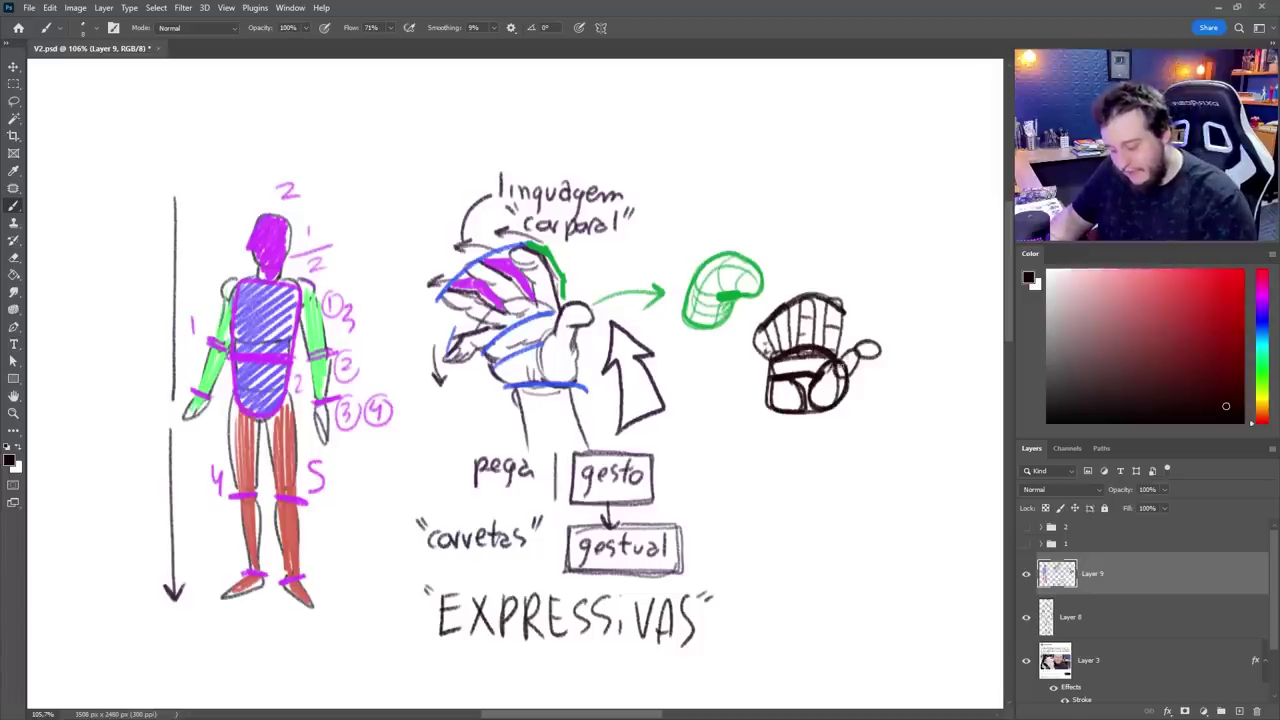
mouse_move(838, 368)
mouse_down()
mouse_move(880, 347)
mouse_move(834, 408)
mouse_up()
mouse_move(755, 337)
mouse_down()
mouse_move(798, 410)
mouse_move(790, 464)
mouse_up()
drag(827, 410, 829, 472)
Step: Sketch the back of a hand beside the palm, with an arc of four knuckle circles, a mitten-shaped finger group, thumb and wrist
scroll(716, 458, right, 5)
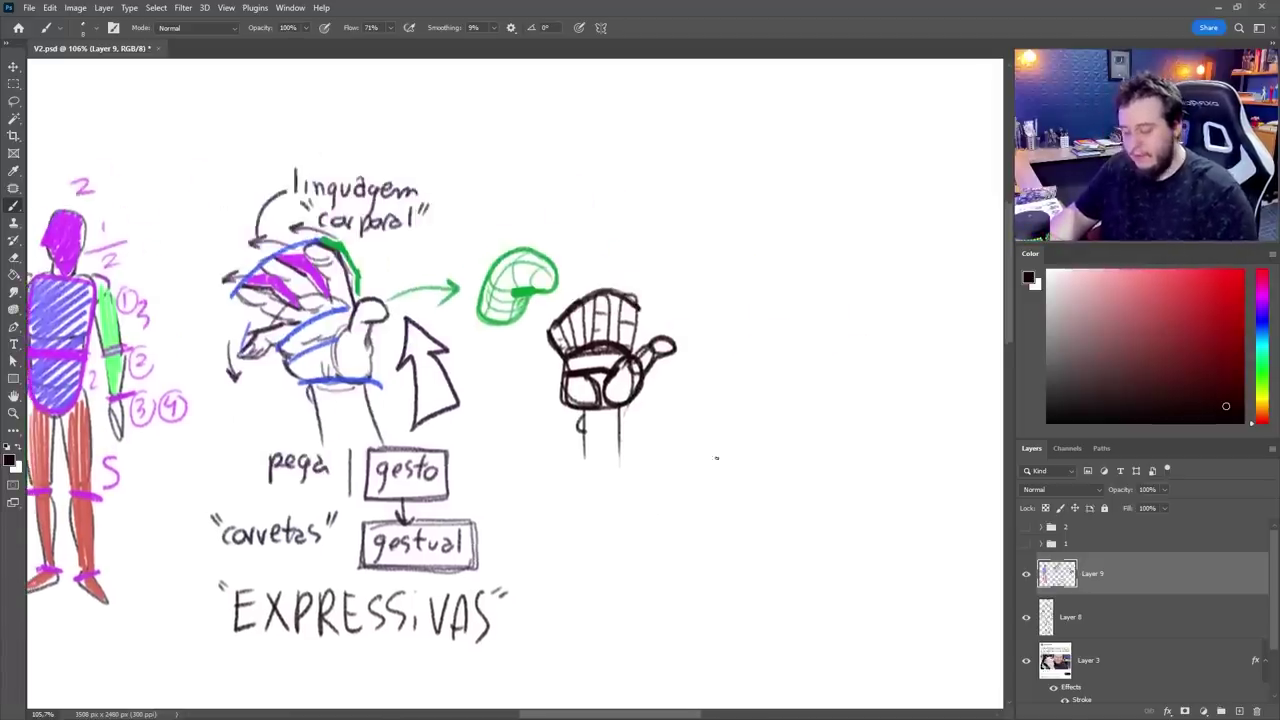
mouse_move(752, 366)
mouse_down()
mouse_move(828, 390)
mouse_move(756, 382)
mouse_move(786, 382)
mouse_move(757, 389)
mouse_move(750, 433)
mouse_up()
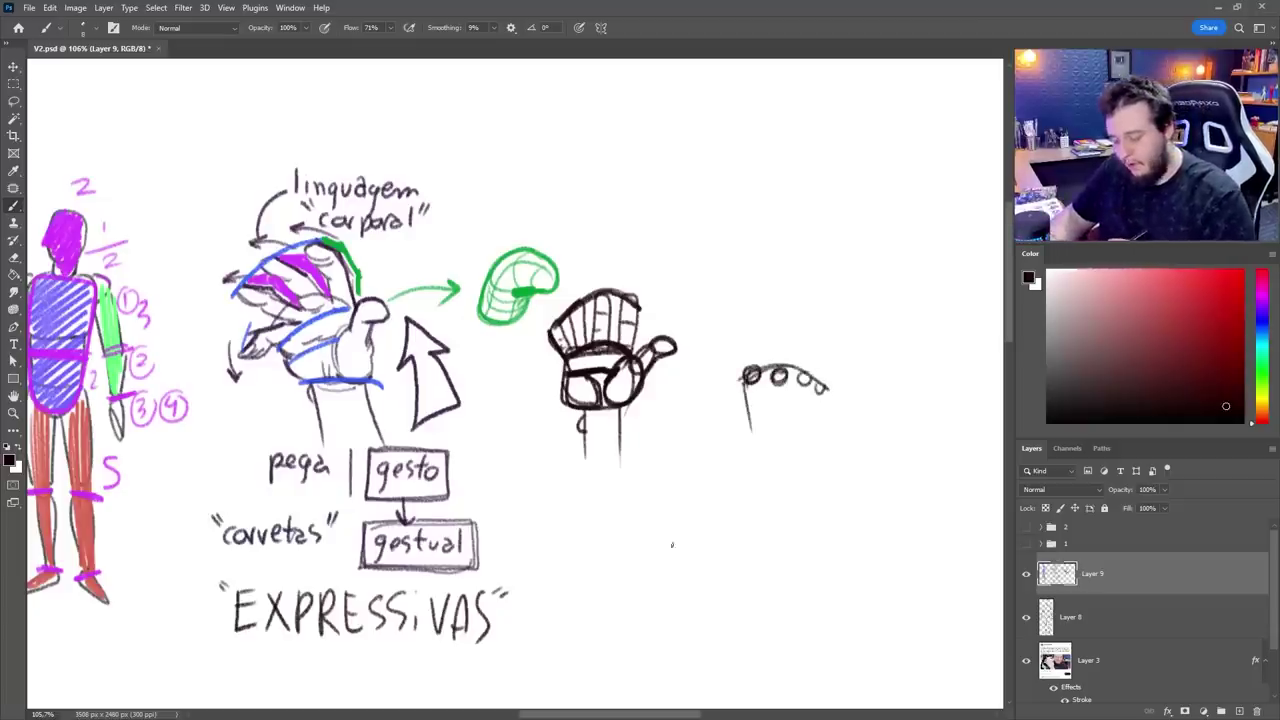
drag(823, 390, 816, 440)
mouse_move(757, 330)
mouse_down()
mouse_move(762, 365)
mouse_move(787, 372)
mouse_up()
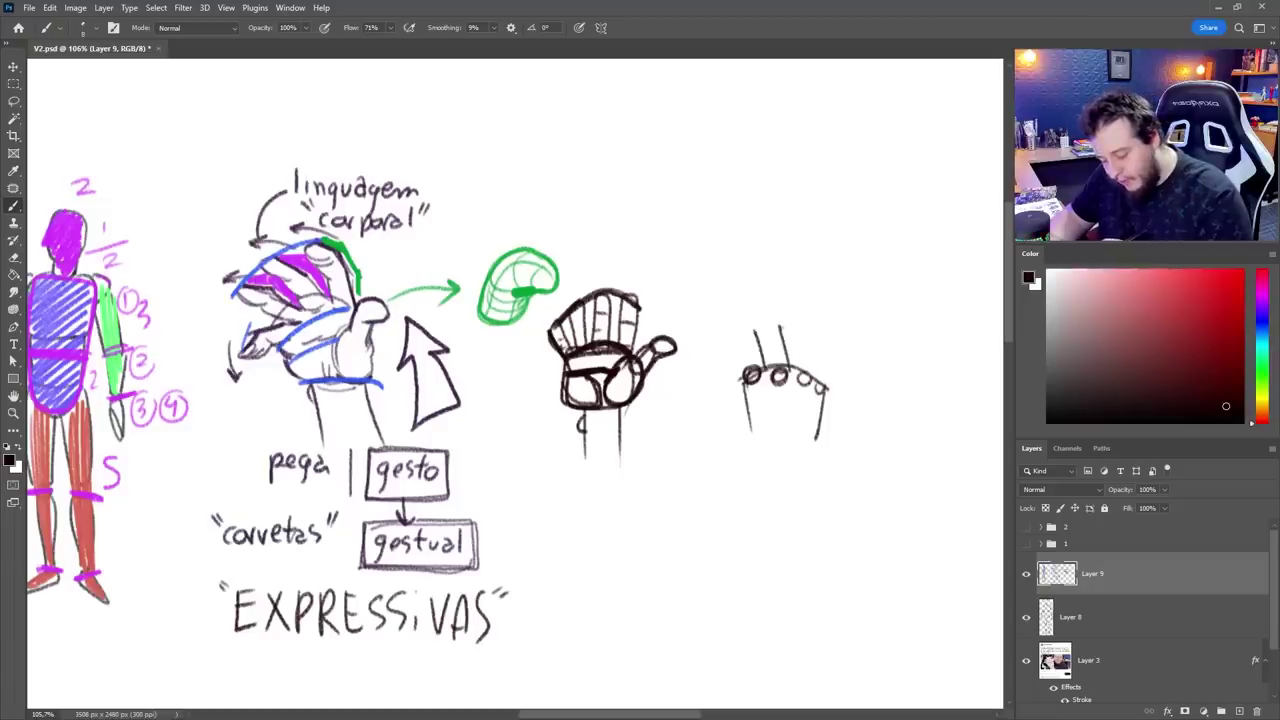
mouse_move(806, 330)
mouse_down()
mouse_move(812, 360)
mouse_move(744, 372)
mouse_move(734, 444)
mouse_move(760, 450)
mouse_move(764, 472)
mouse_up()
mouse_move(766, 452)
mouse_down()
mouse_move(816, 446)
mouse_move(820, 476)
mouse_up()
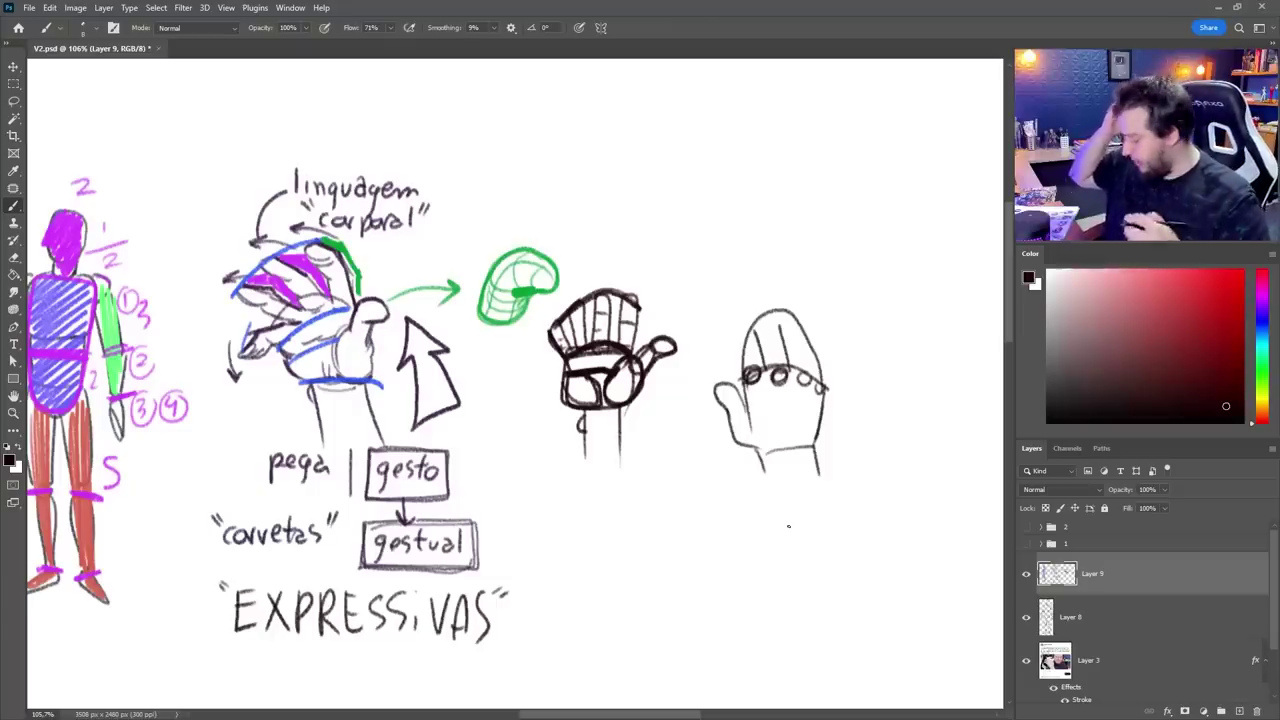
Step: Sketch a relaxed hand in side view above the back-of-hand drawing, with an extended index finger and curled fingers beneath
mouse_move(655, 220)
mouse_down()
mouse_move(756, 211)
mouse_move(845, 250)
mouse_move(786, 243)
mouse_move(760, 276)
mouse_up()
mouse_move(755, 230)
mouse_down()
mouse_move(788, 262)
mouse_move(770, 285)
mouse_move(790, 268)
mouse_move(743, 289)
mouse_up()
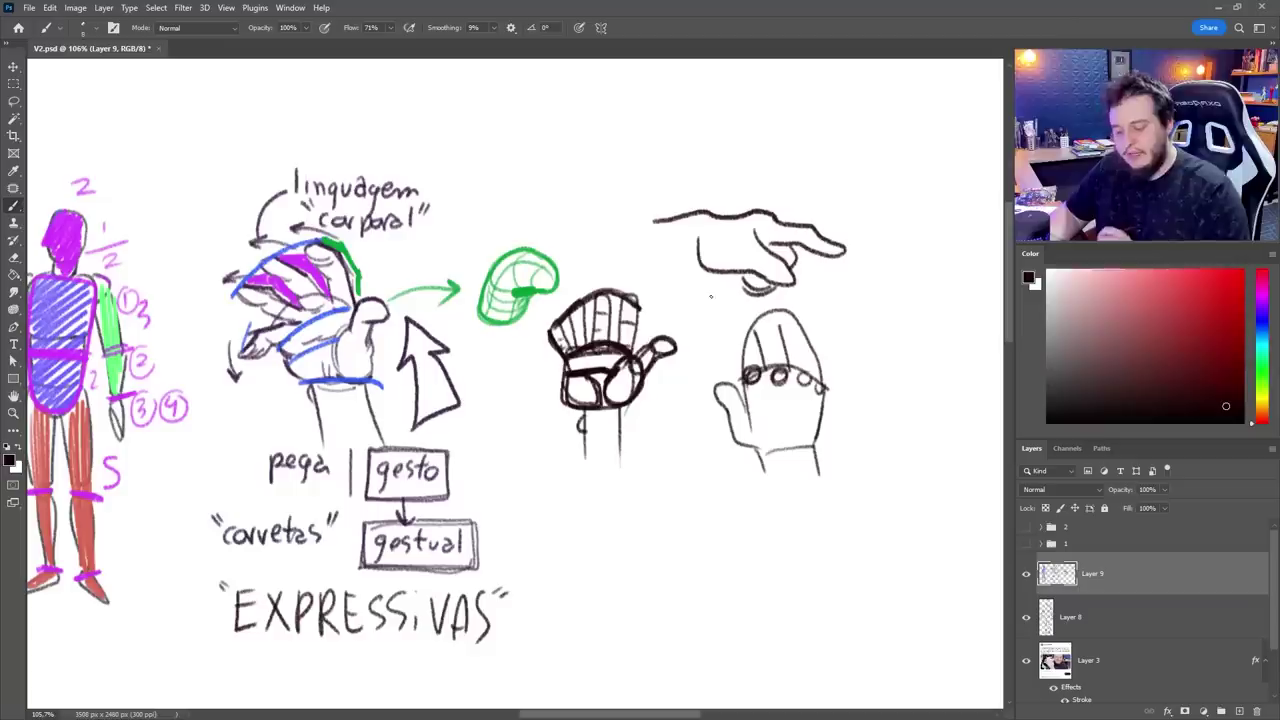
Step: Trace angular bright green lines above the side-view hand's upper contour and block in its index finger with box segments
drag(1263, 334, 1261, 381)
click(1243, 311)
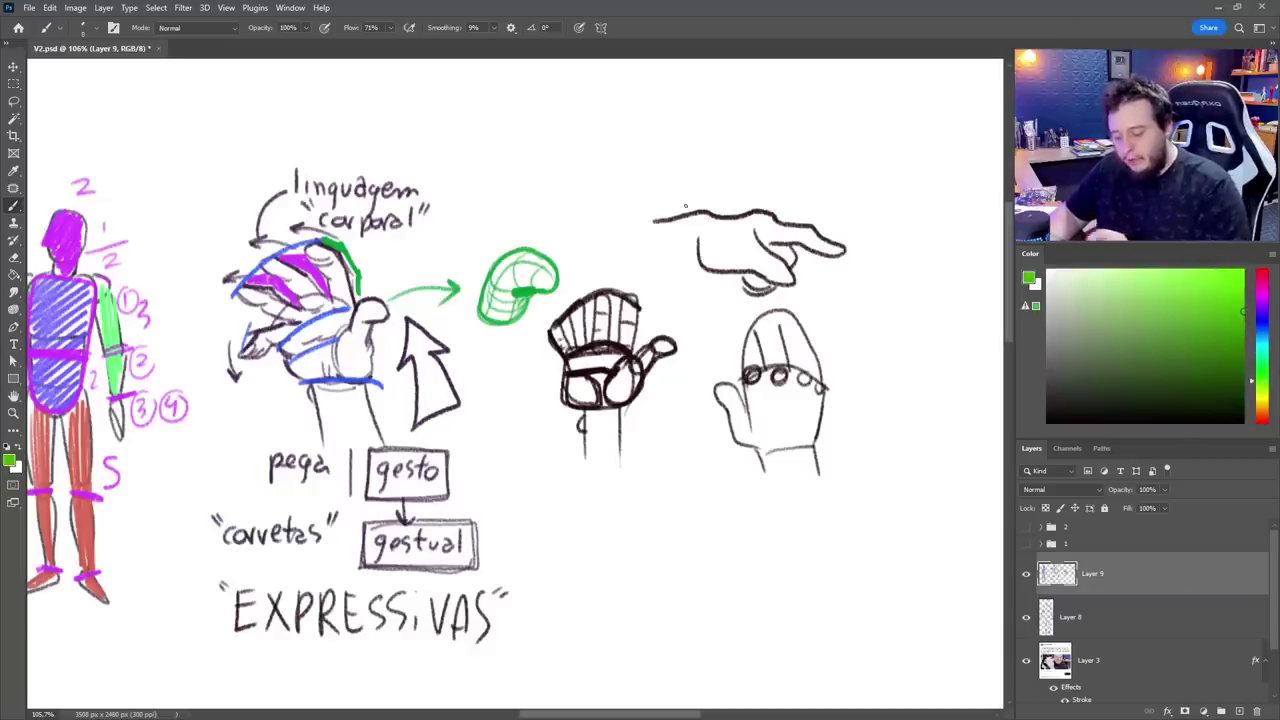
mouse_move(644, 208)
mouse_down()
mouse_move(795, 189)
mouse_move(768, 191)
mouse_move(818, 207)
mouse_move(869, 248)
mouse_up()
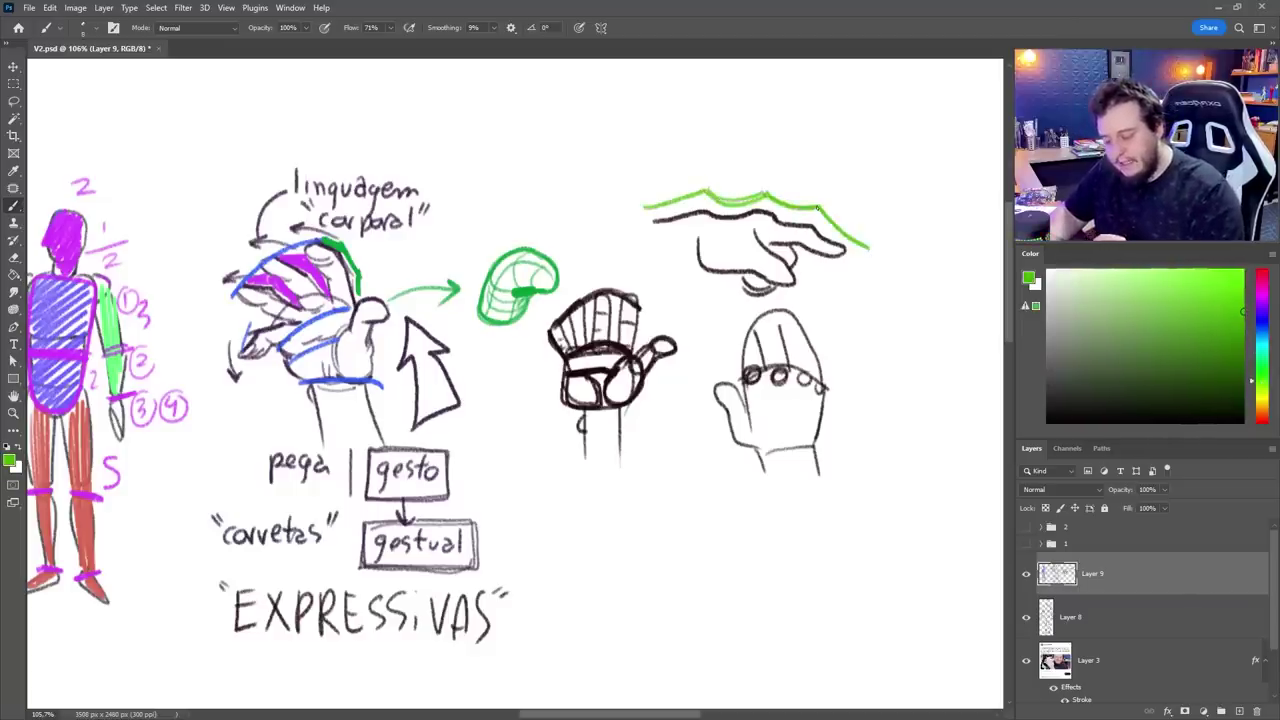
mouse_move(642, 197)
mouse_down()
mouse_move(702, 176)
mouse_move(772, 182)
mouse_move(884, 248)
mouse_up()
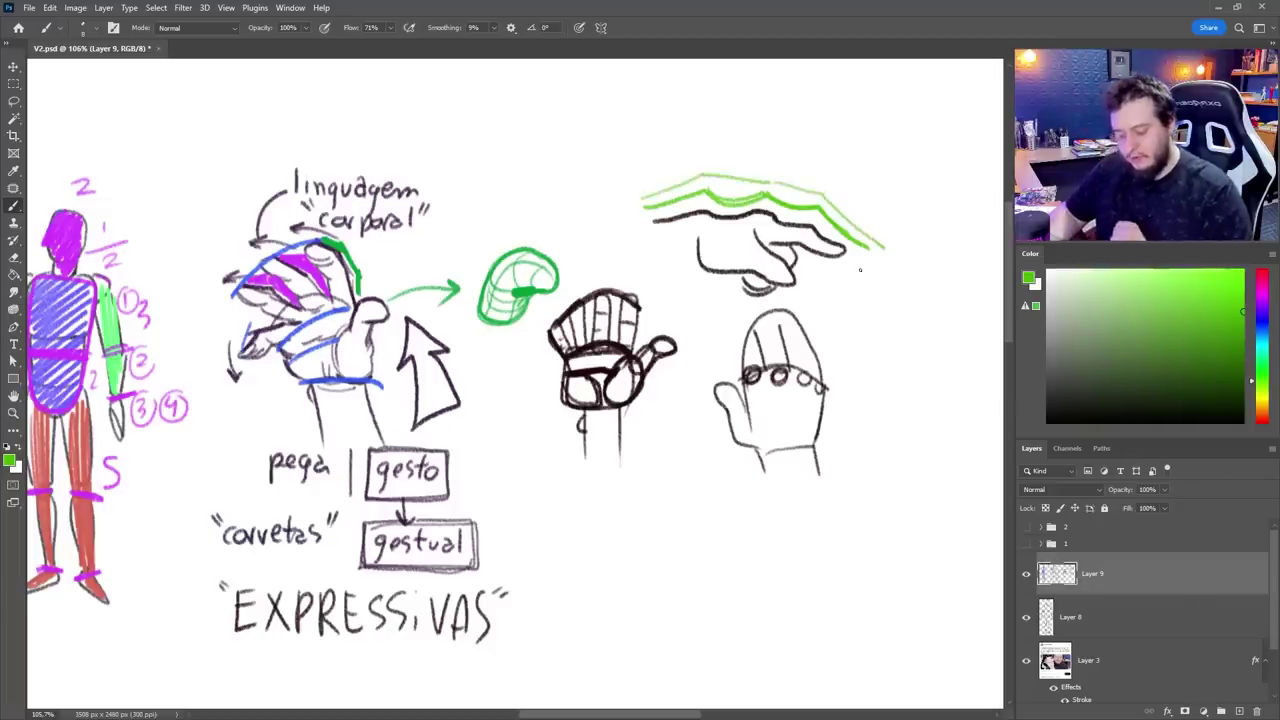
mouse_move(770, 206)
mouse_down()
mouse_move(776, 244)
mouse_move(790, 204)
mouse_move(800, 252)
mouse_up()
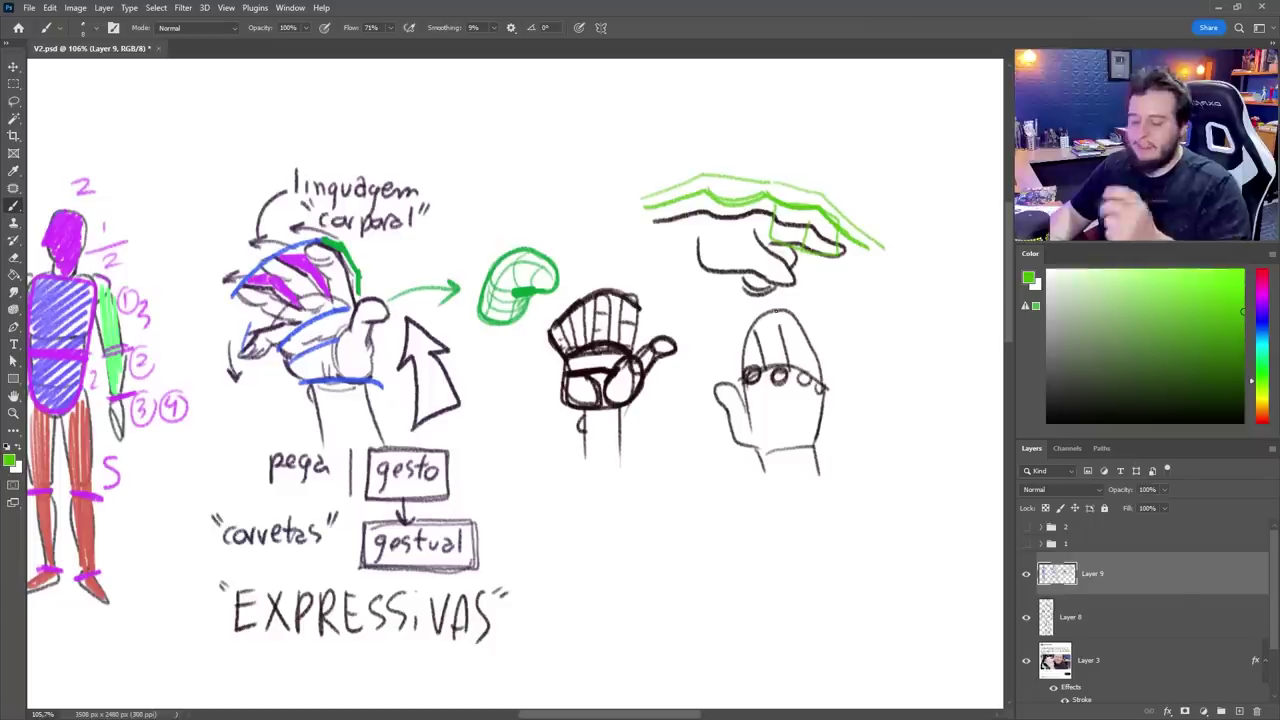
Step: Draw a second bright green angular hand contour above the side view, with a bent finger, thick knuckle accent and plane divisions
mouse_move(836, 157)
mouse_down()
mouse_move(894, 170)
mouse_move(920, 202)
mouse_up()
mouse_move(838, 180)
mouse_down()
mouse_move(930, 213)
mouse_move(918, 194)
mouse_move(931, 217)
mouse_up()
key(e)
key(b)
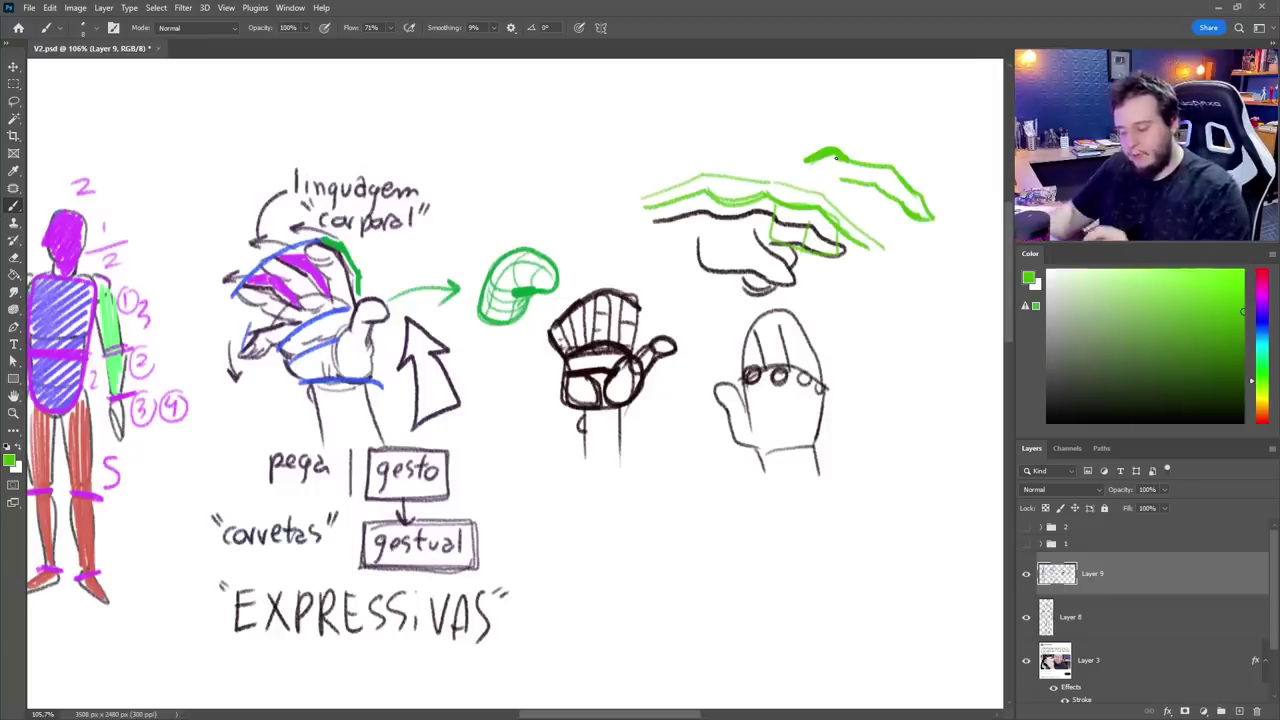
drag(836, 157, 736, 160)
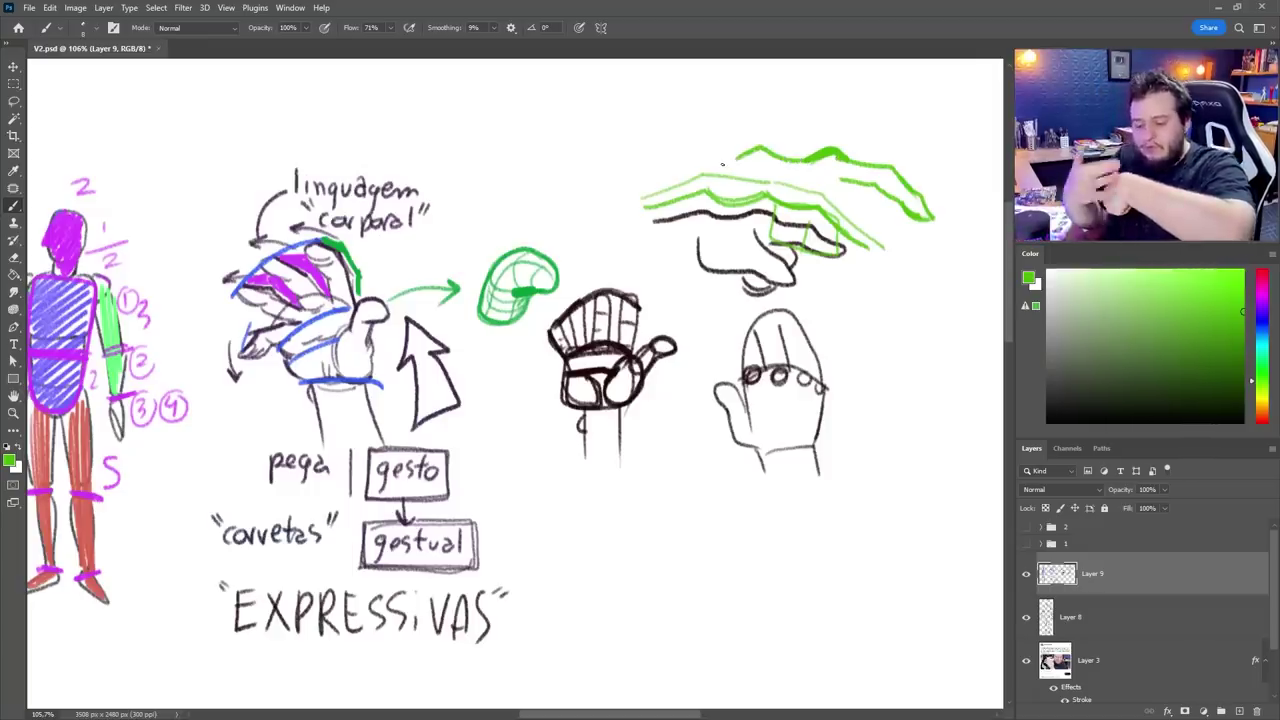
mouse_move(784, 150)
mouse_down()
mouse_move(706, 155)
mouse_move(812, 157)
mouse_move(756, 177)
mouse_move(644, 182)
mouse_up()
key(e)
key(b)
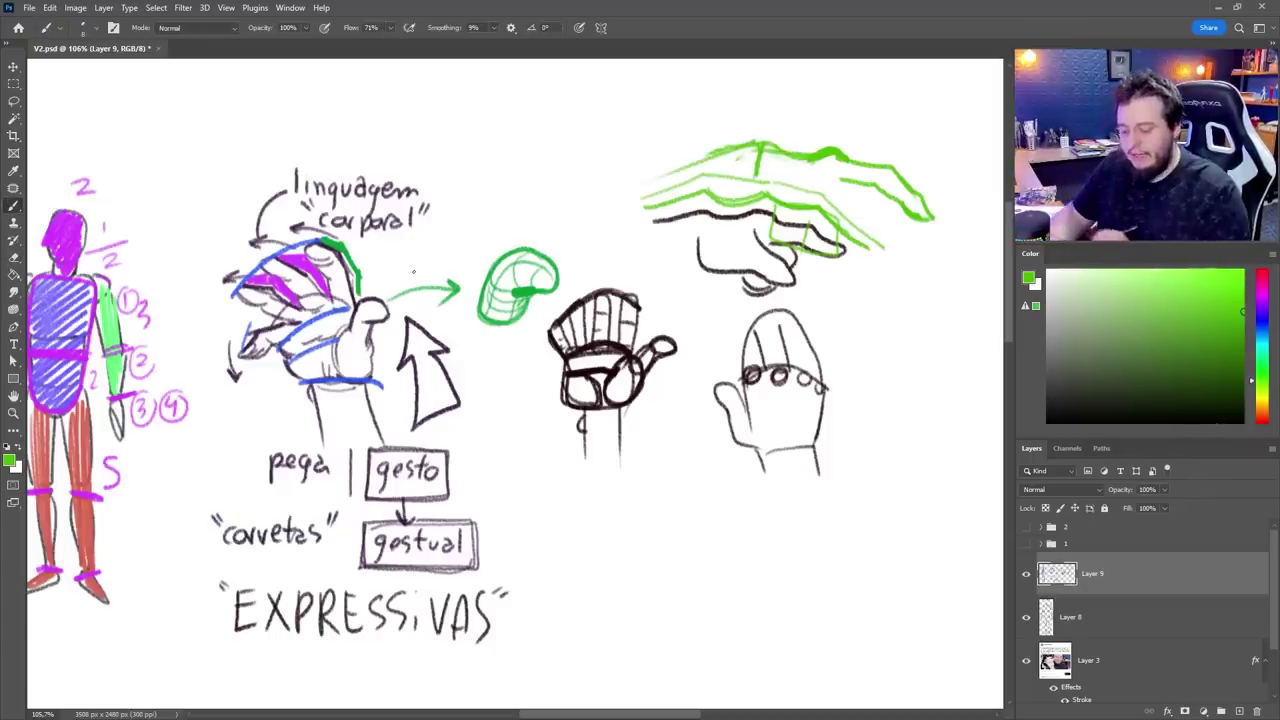
drag(758, 178, 720, 192)
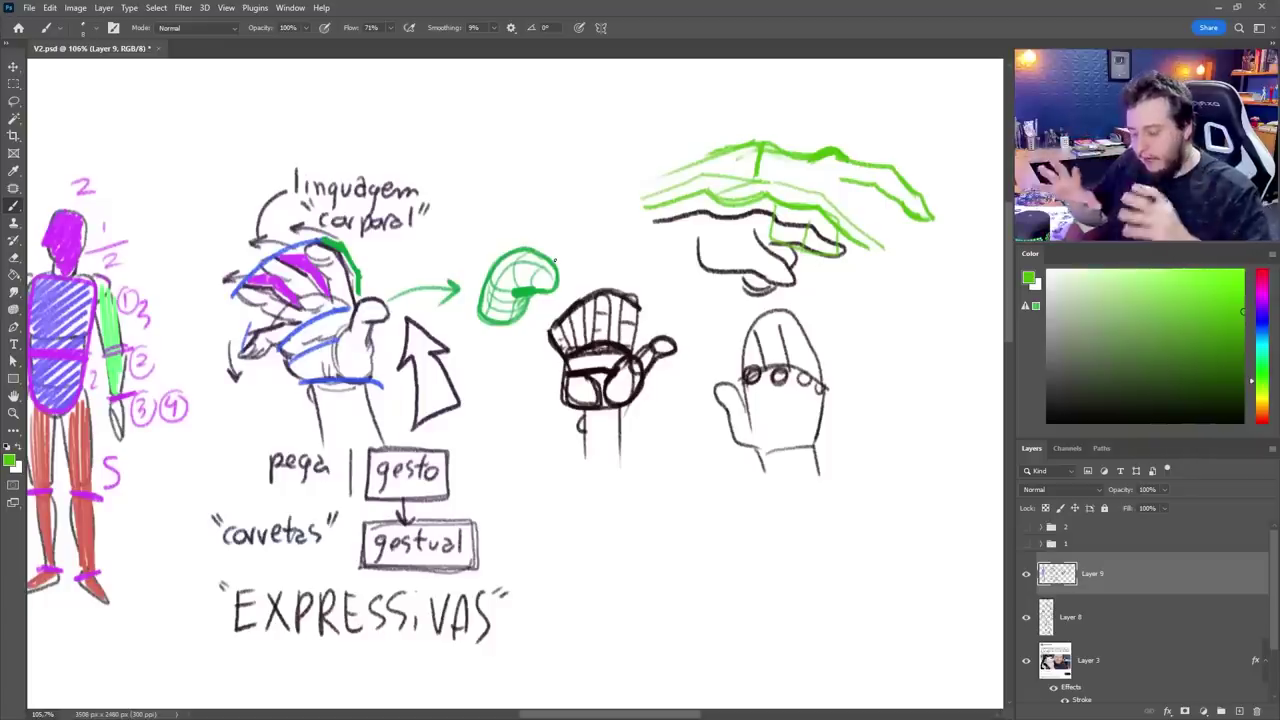
Step: Draw a single finger's side outline in very dark blue below the palm sketch
drag(568, 489, 743, 471)
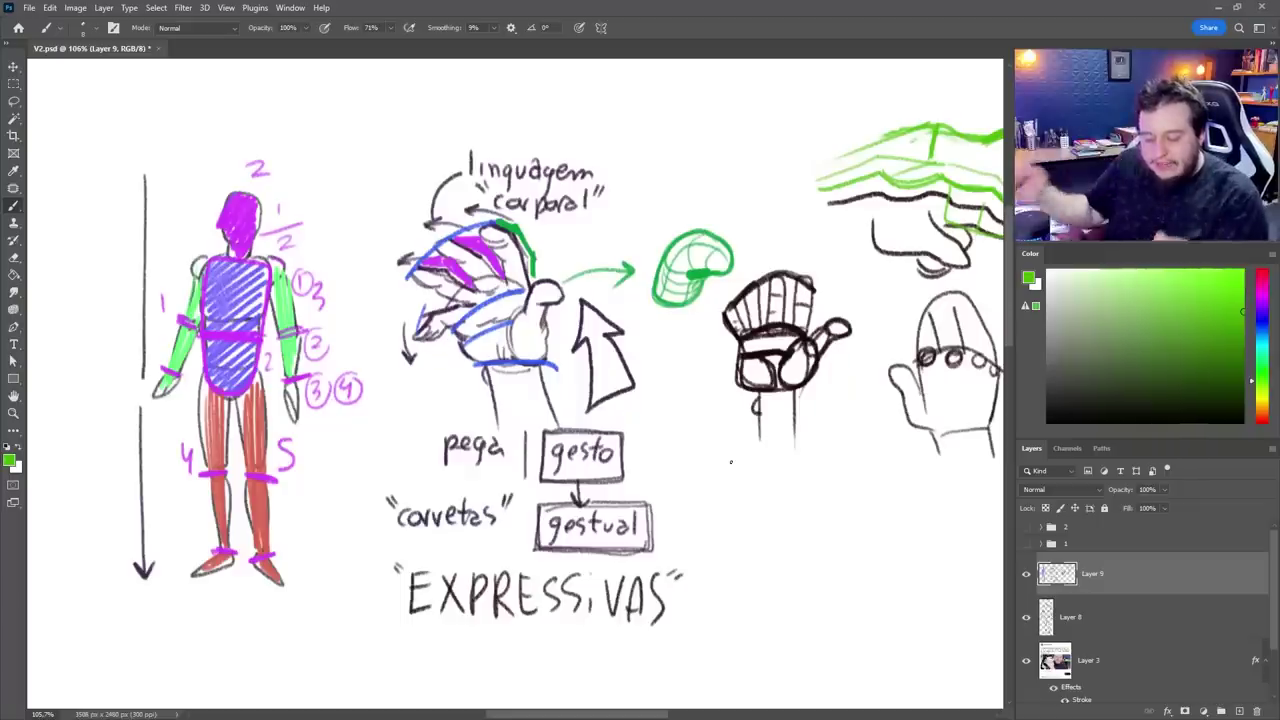
click(1262, 325)
click(1207, 398)
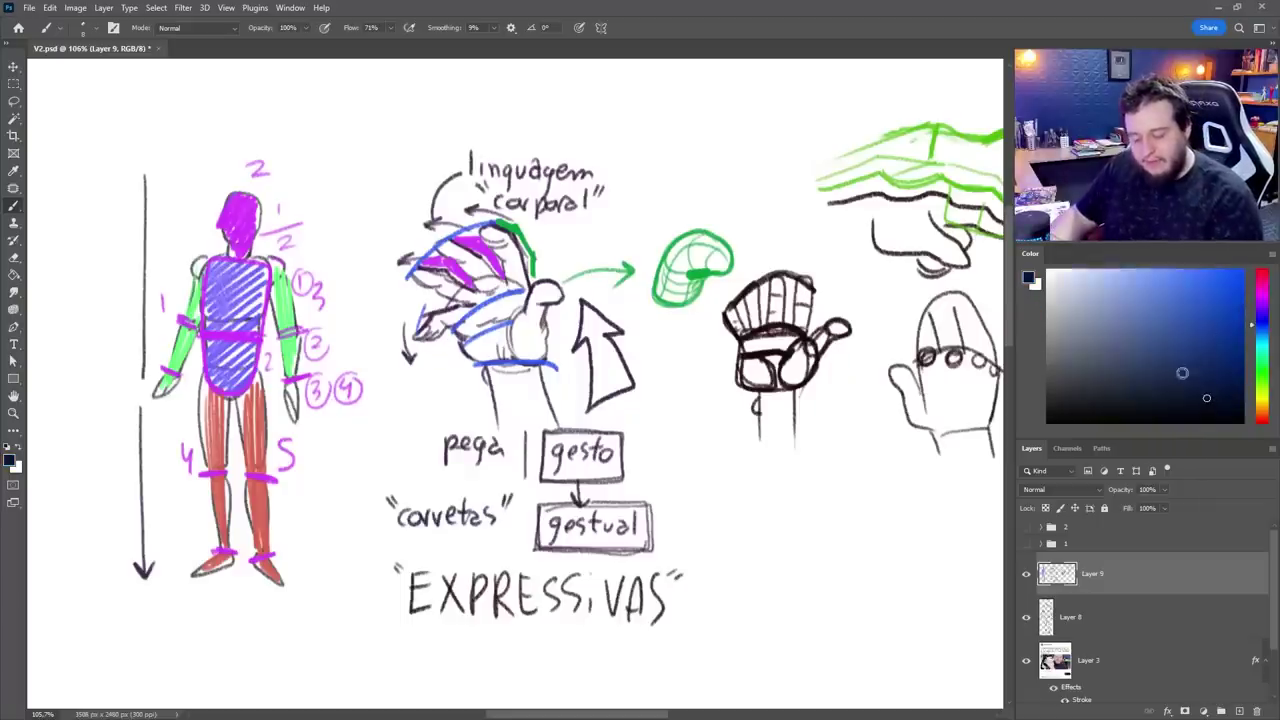
drag(844, 529, 718, 398)
mouse_move(778, 366)
mouse_down()
mouse_move(656, 403)
mouse_move(680, 395)
mouse_move(684, 434)
mouse_move(765, 416)
mouse_up()
drag(778, 366, 780, 408)
mouse_move(651, 404)
mouse_down()
mouse_move(702, 408)
mouse_move(686, 396)
mouse_up()
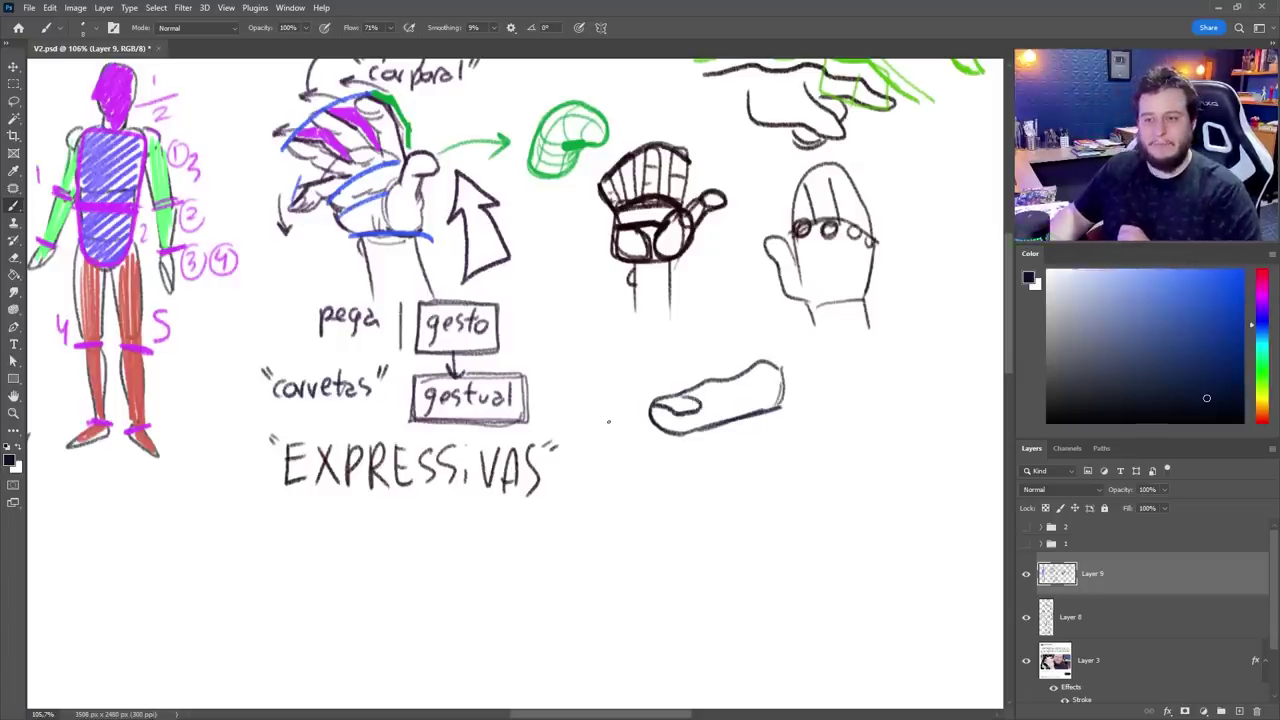
key(ctrl+z)
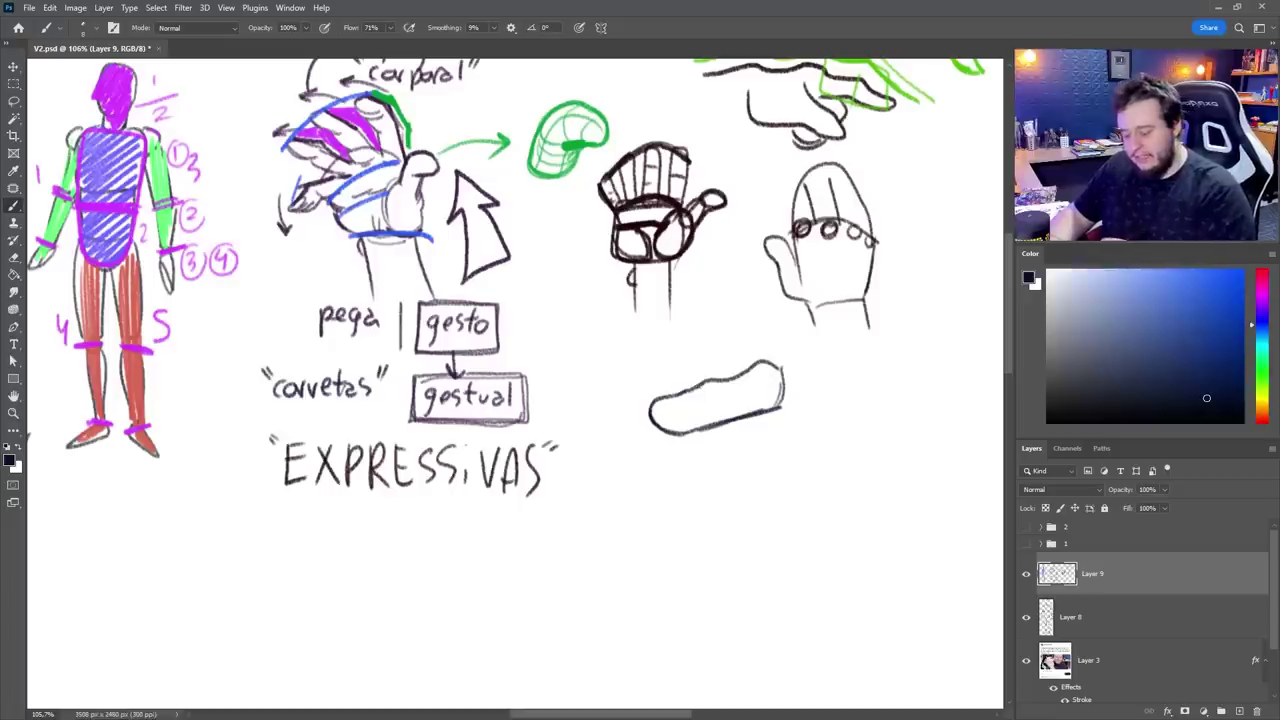
drag(698, 387, 710, 426)
drag(738, 377, 757, 410)
key(ctrl+z)
key(ctrl+z)
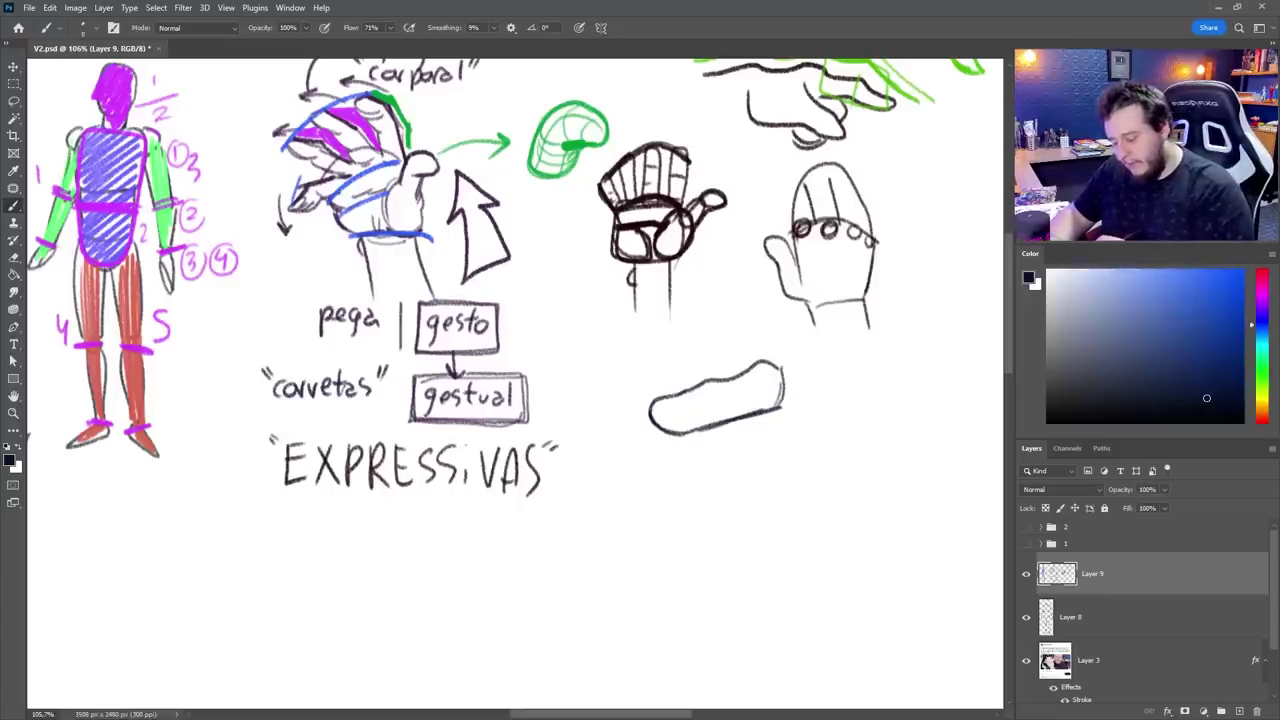
Step: Add a fingernail, cross-contours and a lengthwise plane edge to the side-view finger, and shade its lower plane
mouse_move(650, 412)
mouse_down()
mouse_move(698, 396)
mouse_move(718, 428)
mouse_up()
mouse_move(750, 381)
mouse_down()
mouse_move(754, 413)
mouse_move(772, 399)
mouse_up()
drag(672, 432, 786, 384)
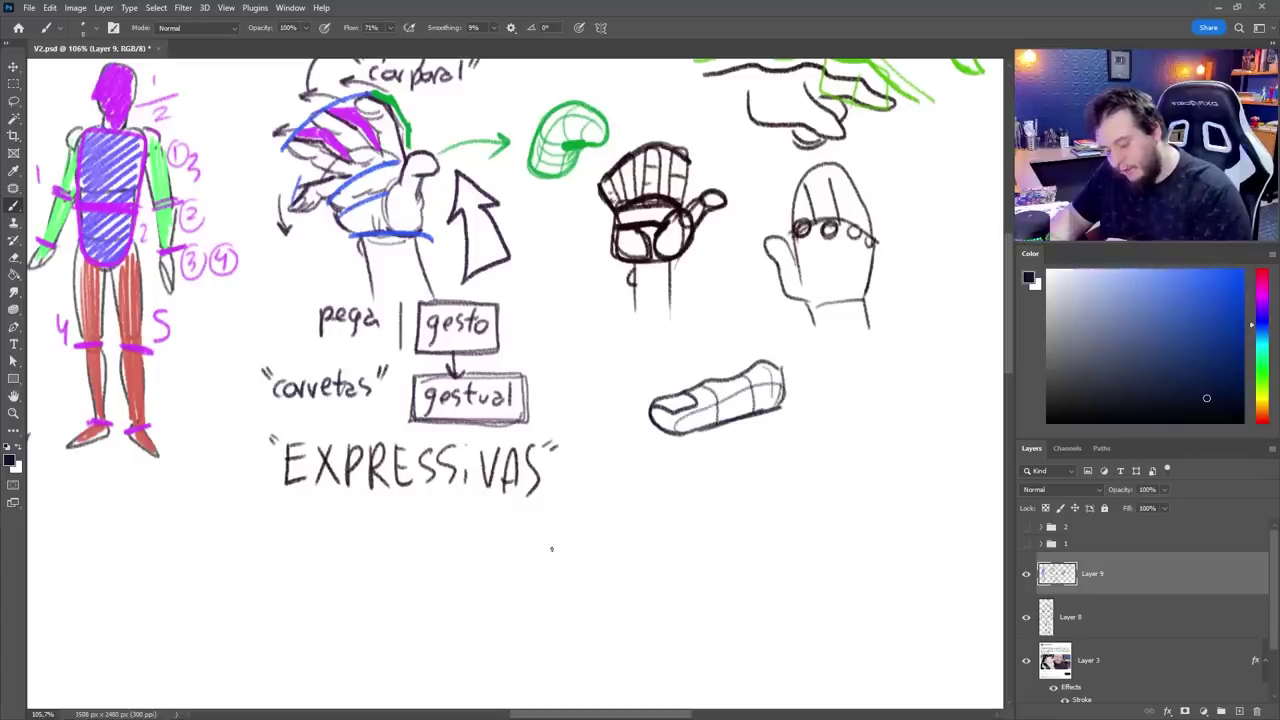
mouse_move(676, 428)
mouse_down()
mouse_move(744, 388)
mouse_move(709, 410)
mouse_move(782, 388)
mouse_up()
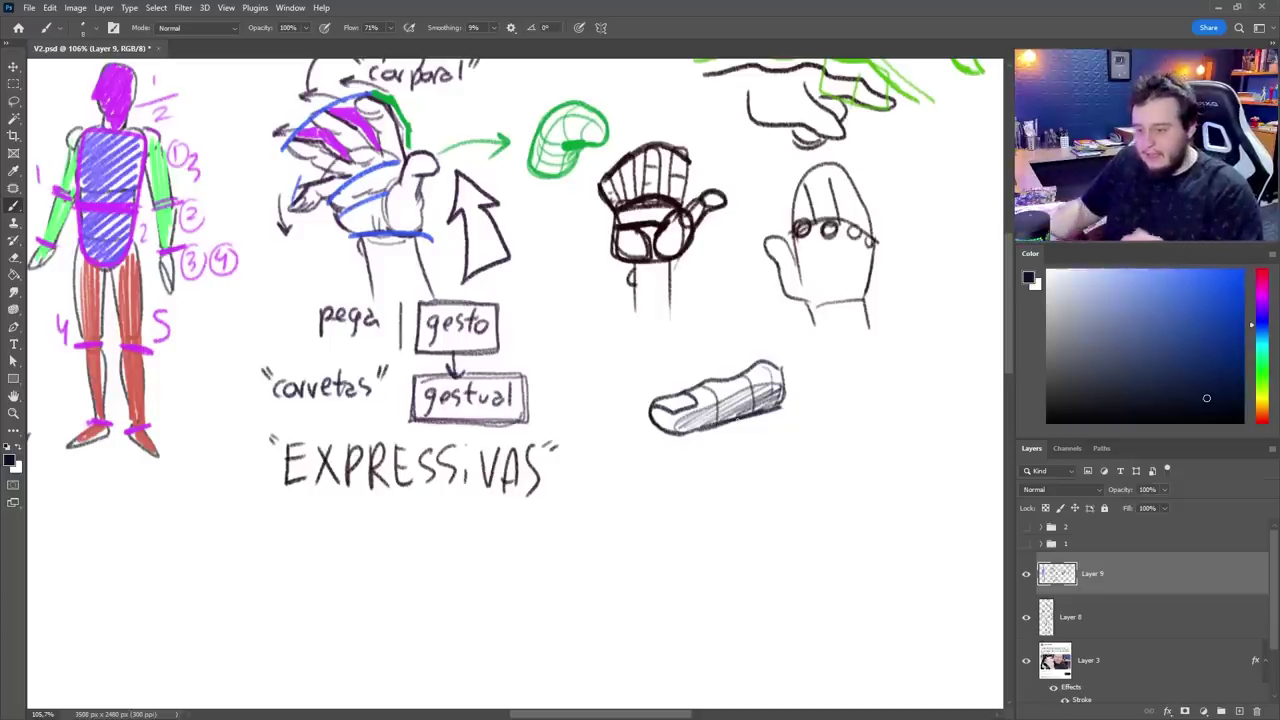
Step: Draw a foreshortened finger pointing at the viewer beside the side-view finger, with curved contour bands and thickened, shaded edges
mouse_move(808, 480)
mouse_down()
mouse_move(858, 478)
mouse_move(808, 468)
mouse_move(805, 486)
mouse_move(850, 440)
mouse_move(806, 504)
mouse_move(852, 507)
mouse_move(845, 430)
mouse_move(804, 480)
mouse_up()
drag(802, 422, 806, 498)
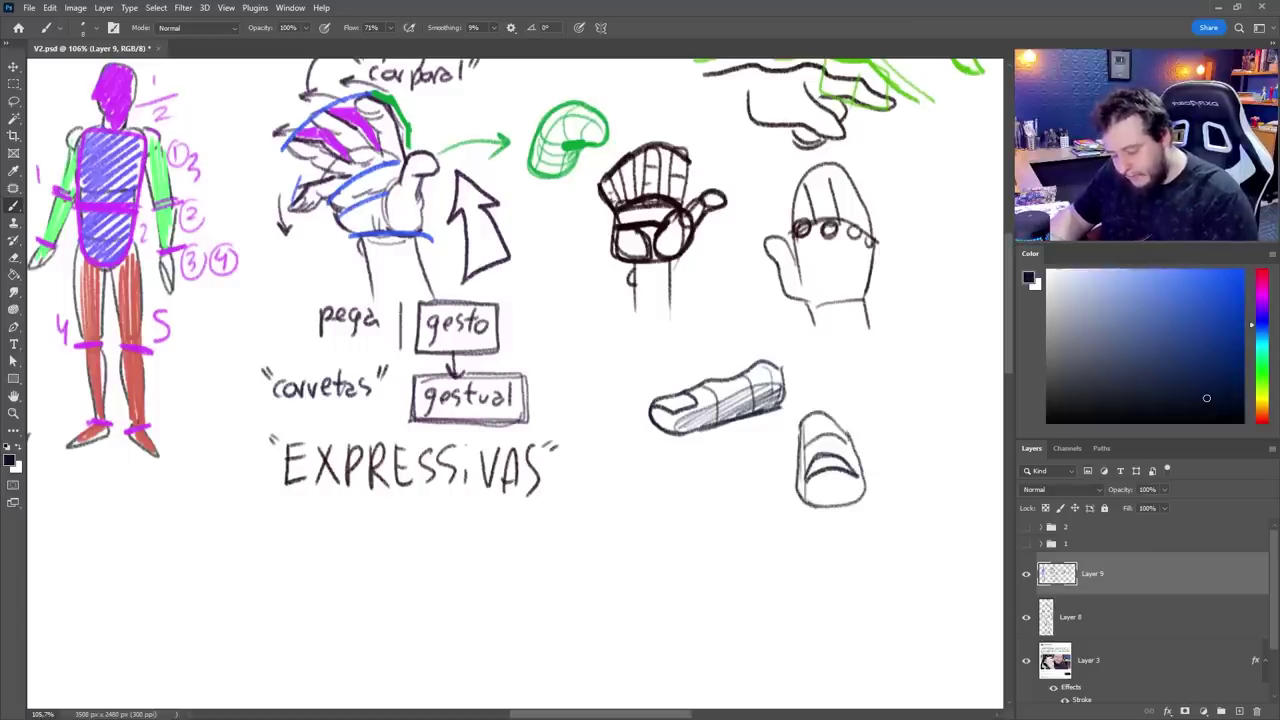
drag(800, 448, 802, 496)
mouse_move(846, 430)
mouse_down()
mouse_move(862, 506)
mouse_move(856, 470)
mouse_move(862, 482)
mouse_up()
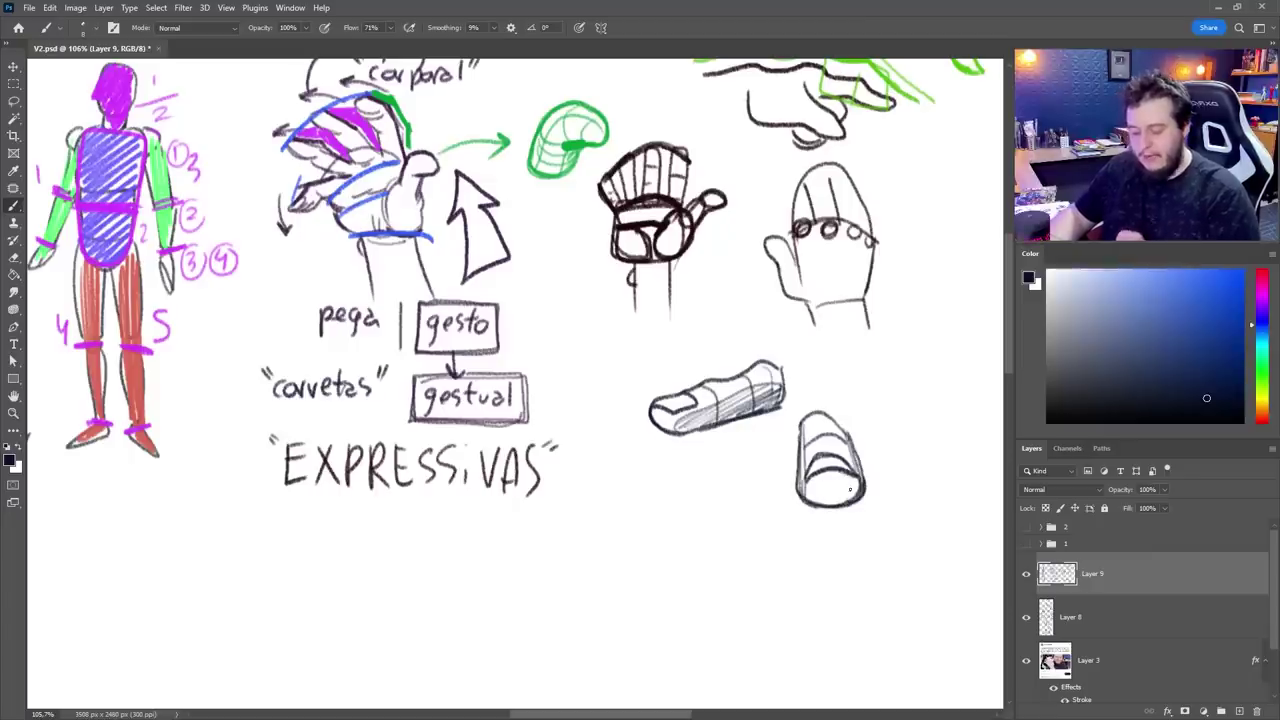
mouse_move(808, 420)
mouse_down()
mouse_move(842, 414)
mouse_move(860, 465)
mouse_up()
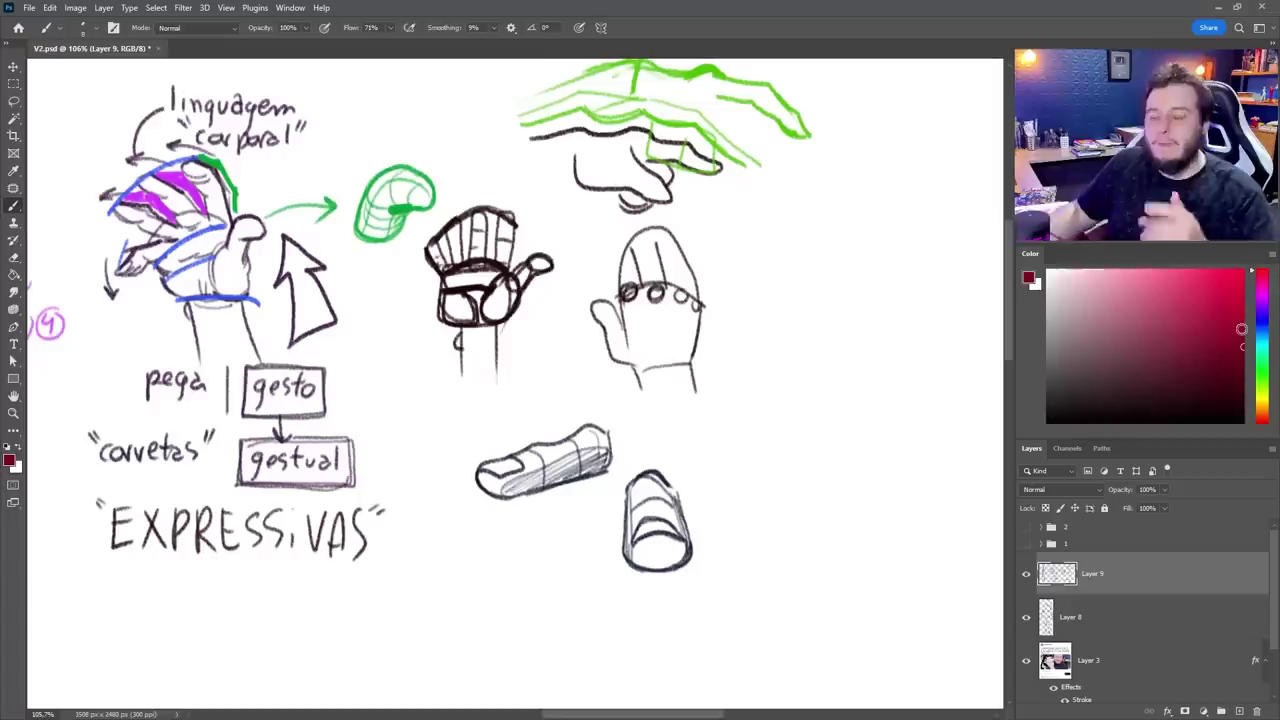
Step: Sketch dark red cylinders fanning out around the foreshortened finger, with horizontal and tilted ones and round-ended diagonal ones on both sides
drag(712, 426, 781, 440)
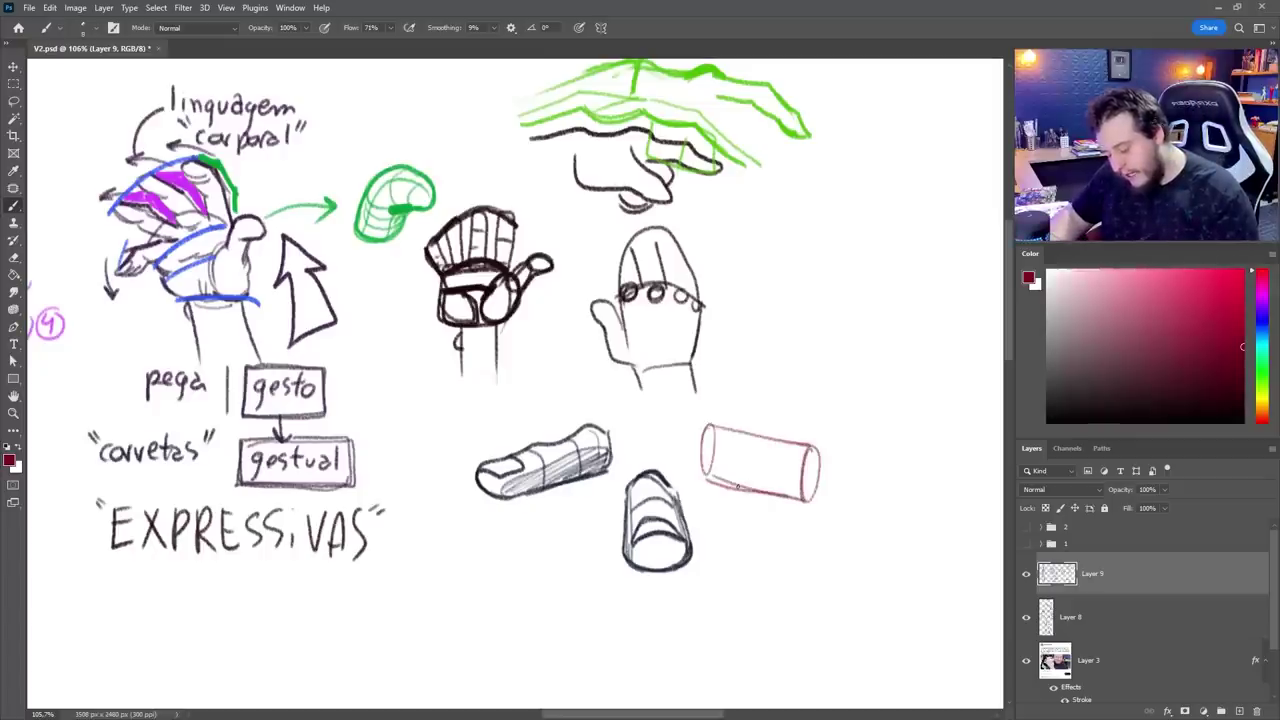
drag(596, 444, 530, 488)
mouse_move(524, 546)
mouse_down()
mouse_move(612, 505)
mouse_move(678, 449)
mouse_move(692, 510)
mouse_move(750, 565)
mouse_up()
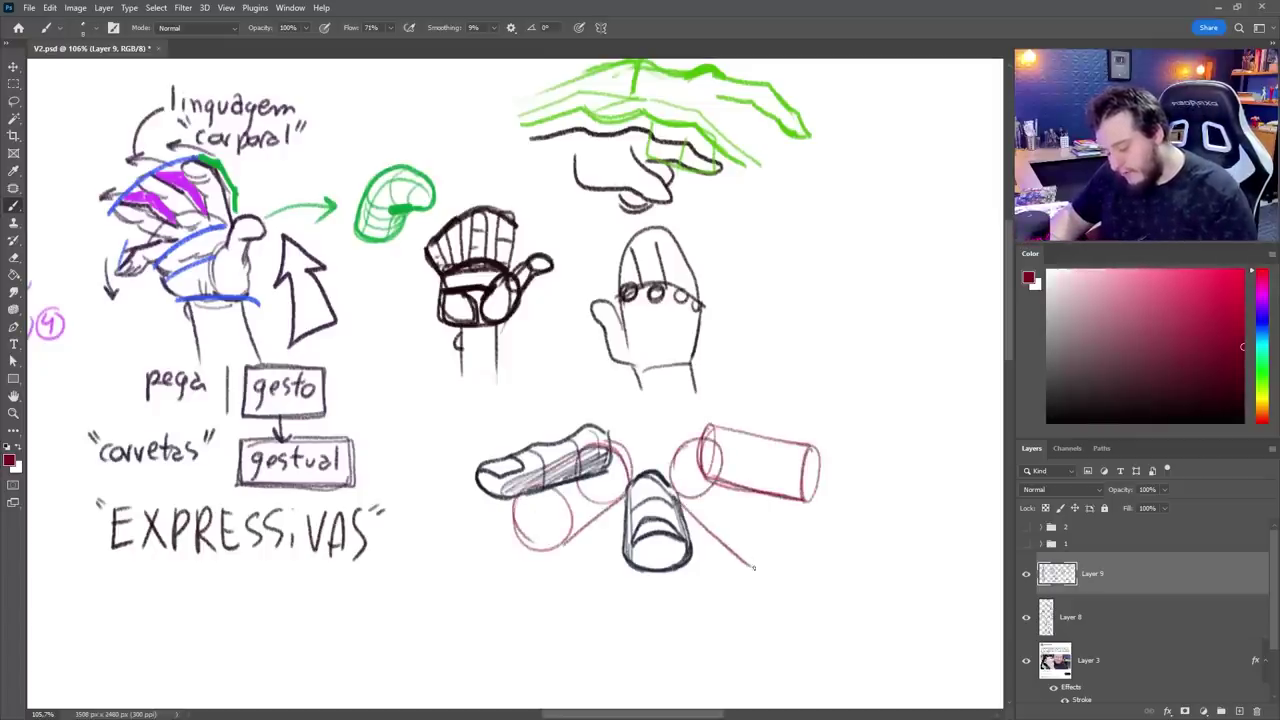
mouse_move(790, 510)
mouse_down()
mouse_move(742, 469)
mouse_move(790, 496)
mouse_up()
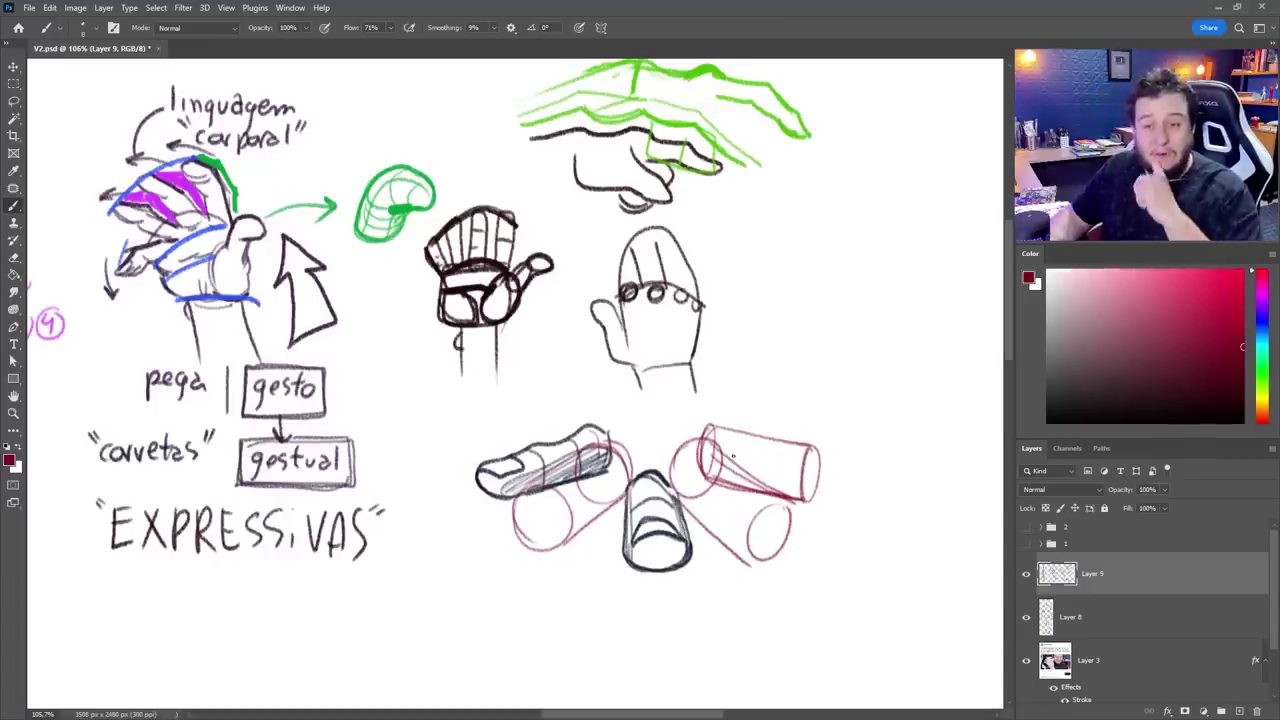
mouse_move(598, 430)
mouse_down()
mouse_move(503, 404)
mouse_move(491, 420)
mouse_move(520, 452)
mouse_up()
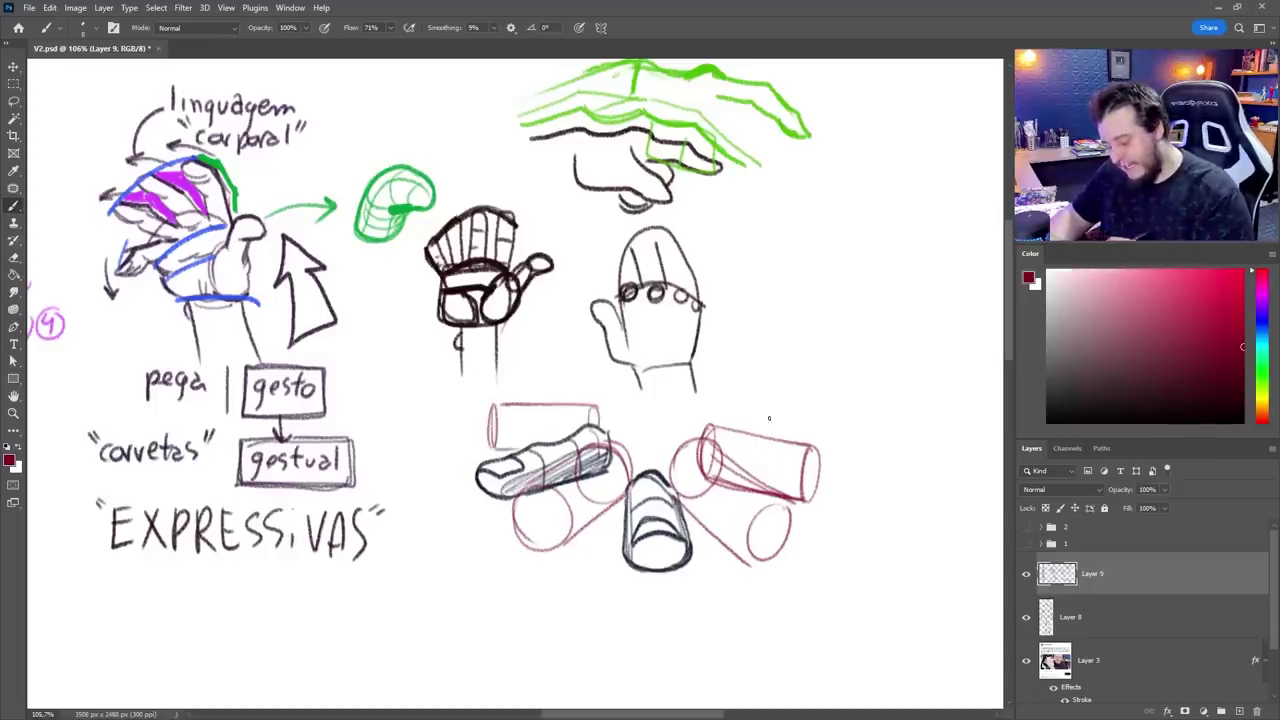
mouse_move(709, 420)
mouse_down()
mouse_move(810, 404)
mouse_move(814, 446)
mouse_up()
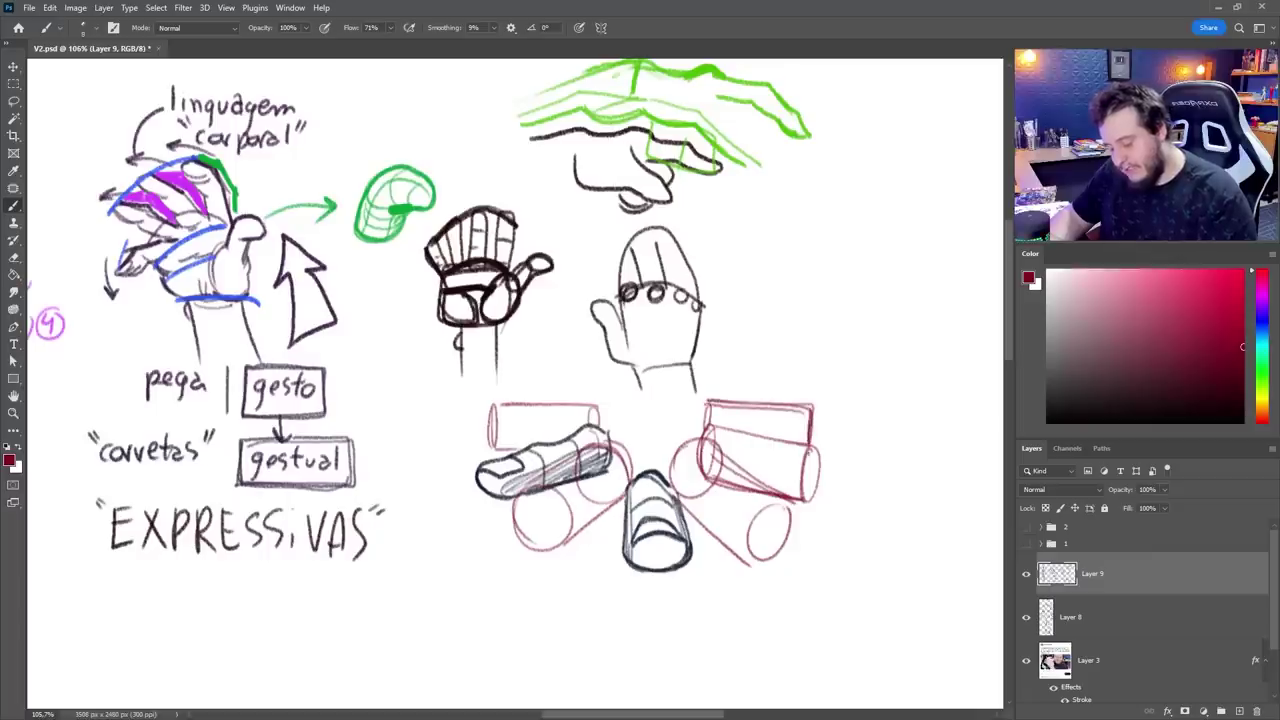
Step: Add a dark red central ellipse with arrows radiating toward the finger and cylinders, and complete the diagonal cylinders' side lines
mouse_move(632, 438)
mouse_down()
mouse_move(651, 422)
mouse_move(648, 468)
mouse_move(704, 437)
mouse_up()
mouse_move(695, 428)
mouse_down()
mouse_move(694, 439)
mouse_move(712, 416)
mouse_move(604, 428)
mouse_up()
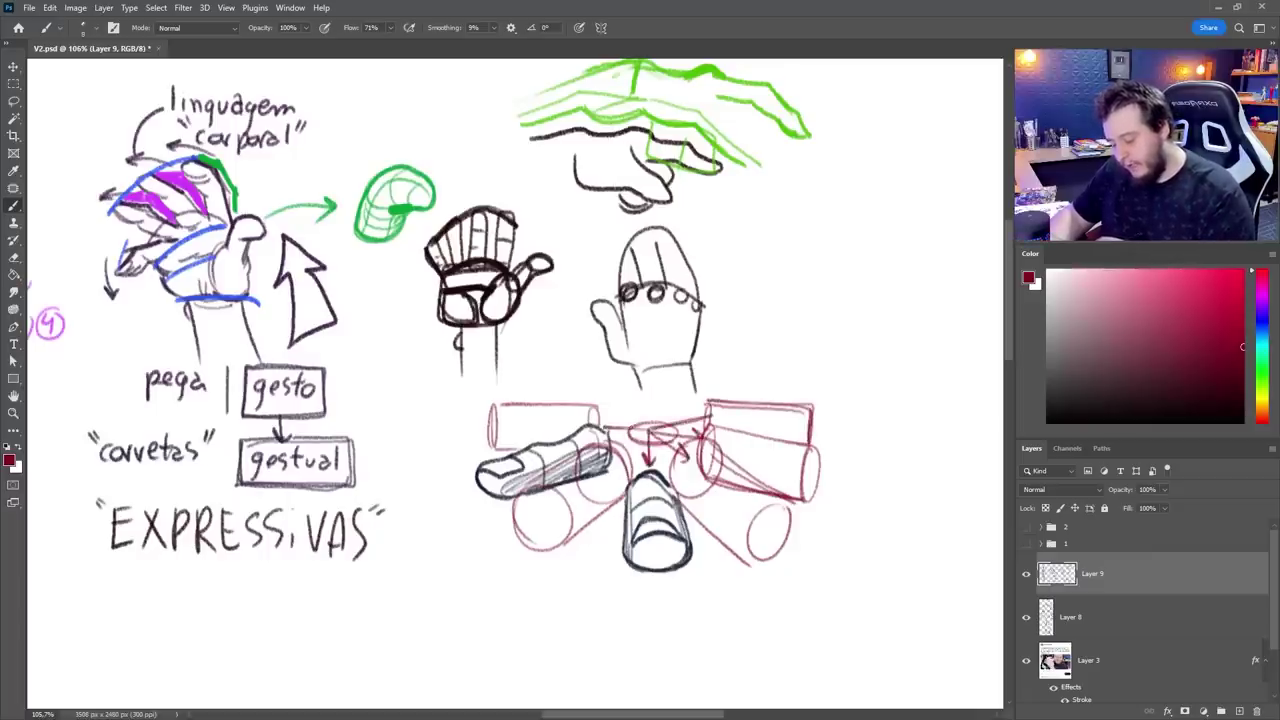
mouse_move(508, 546)
mouse_down()
mouse_move(644, 440)
mouse_move(786, 536)
mouse_up()
mouse_move(666, 440)
mouse_down()
mouse_move(816, 468)
mouse_move(816, 412)
mouse_up()
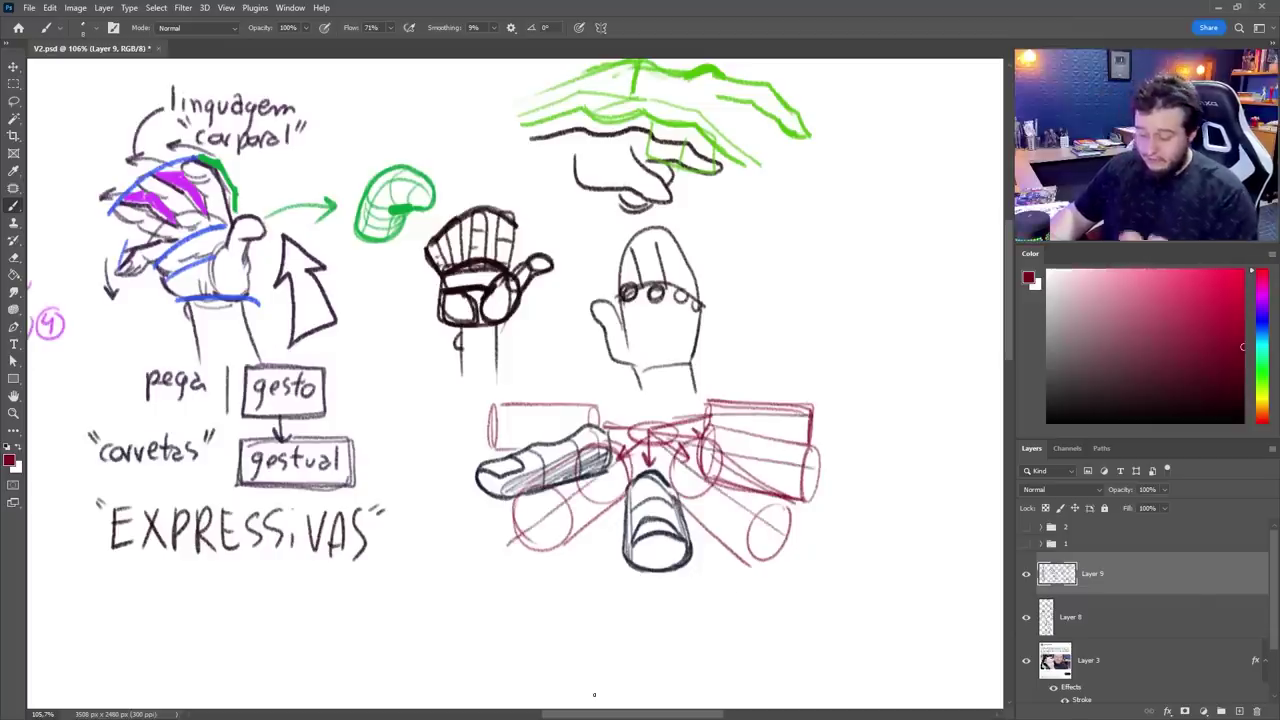
Step: Add a dark red circle at the center of the cylinder fan and two stacked vertical cylinders rising above it
mouse_move(628, 400)
mouse_down()
mouse_move(680, 424)
mouse_move(624, 446)
mouse_move(678, 420)
mouse_up()
mouse_move(640, 300)
mouse_down()
mouse_move(674, 336)
mouse_move(621, 338)
mouse_move(630, 388)
mouse_up()
drag(672, 318, 676, 386)
drag(624, 370, 670, 396)
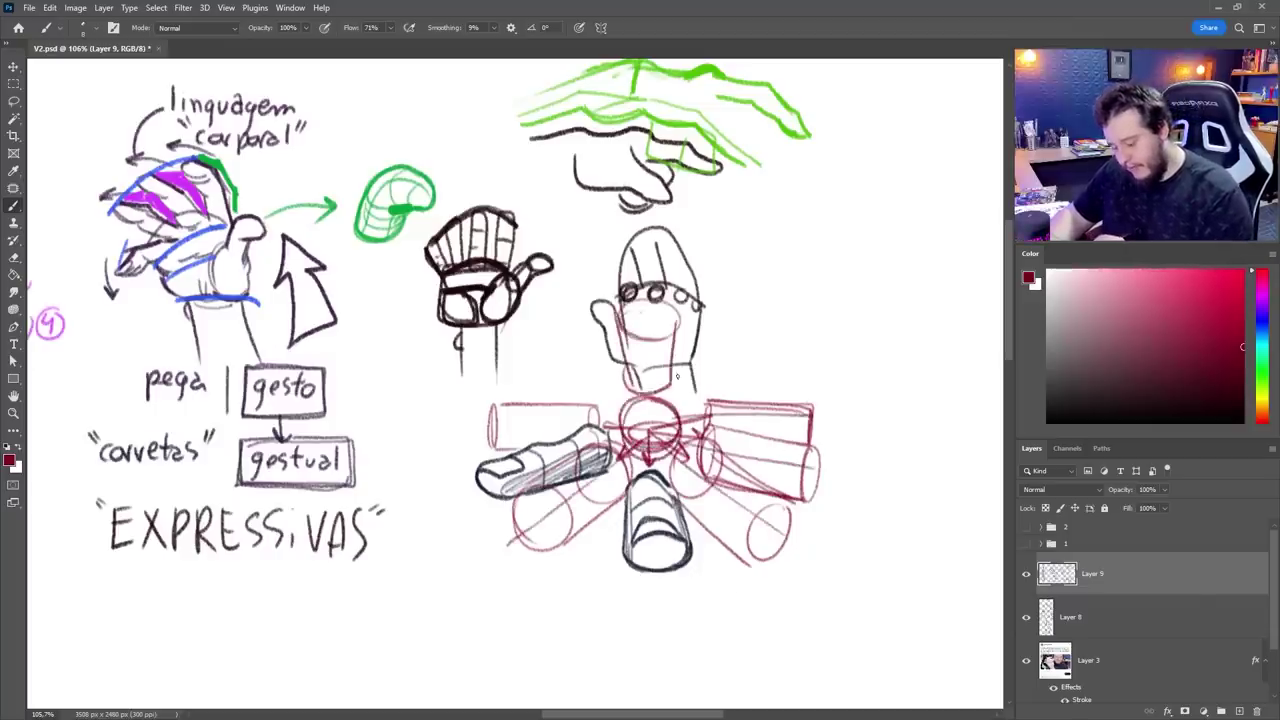
drag(672, 316, 678, 390)
mouse_move(616, 242)
mouse_down()
mouse_move(688, 240)
mouse_move(620, 288)
mouse_up()
drag(676, 236, 680, 318)
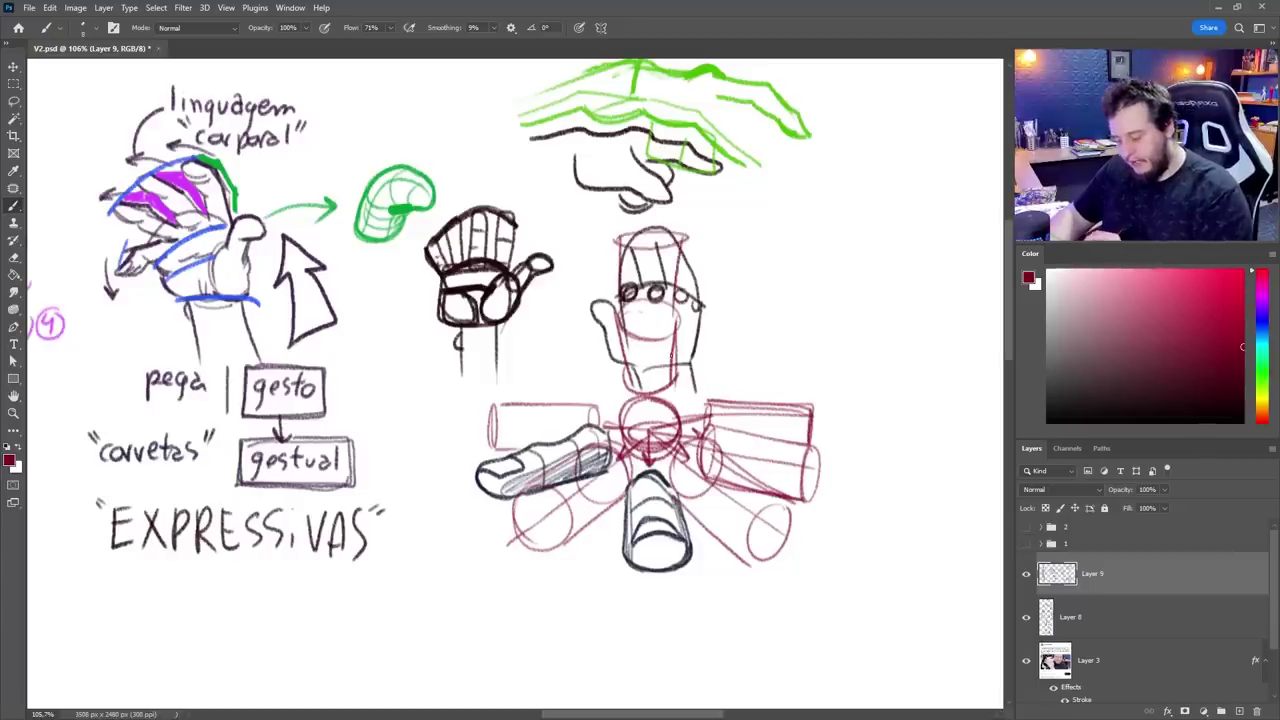
Step: Add dark red diagonal cylinders on both upper sides of the fan and enclose the whole arrangement in a large circle
mouse_move(690, 372)
mouse_down()
mouse_move(740, 318)
mouse_move(770, 358)
mouse_move(705, 420)
mouse_up()
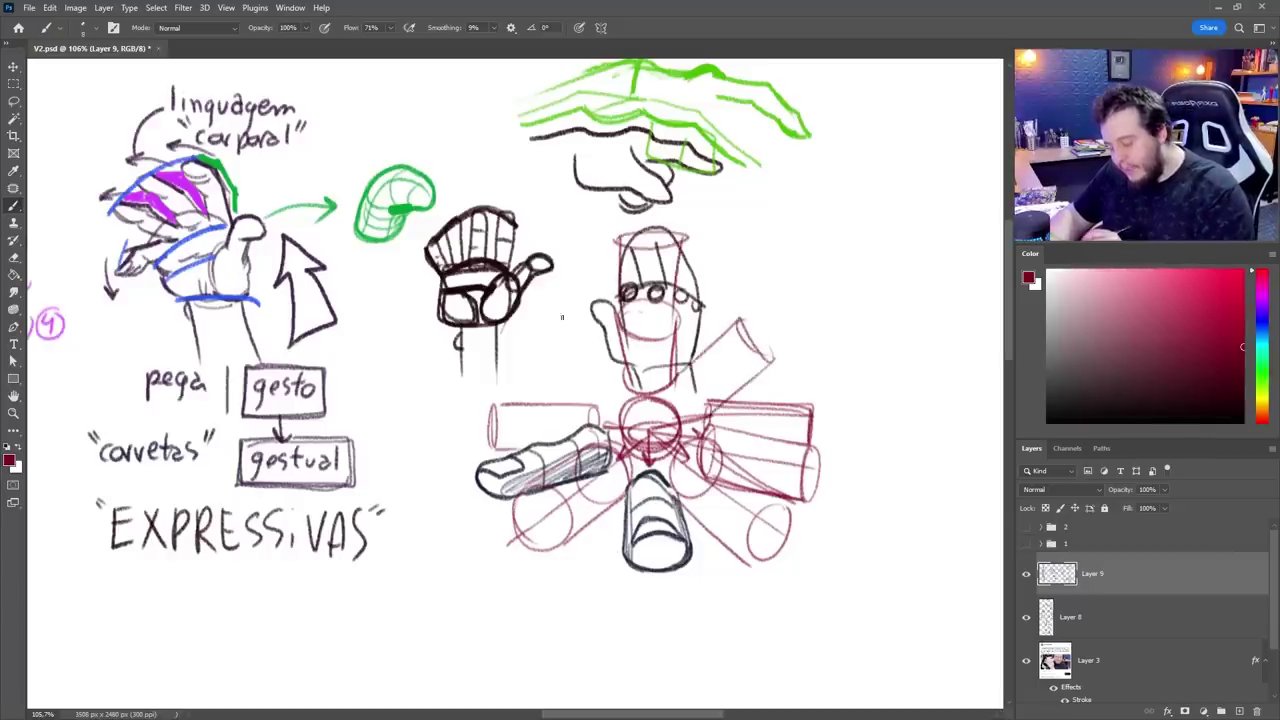
drag(563, 320, 525, 362)
drag(525, 362, 578, 400)
mouse_move(528, 520)
mouse_down()
mouse_move(805, 470)
mouse_move(522, 355)
mouse_up()
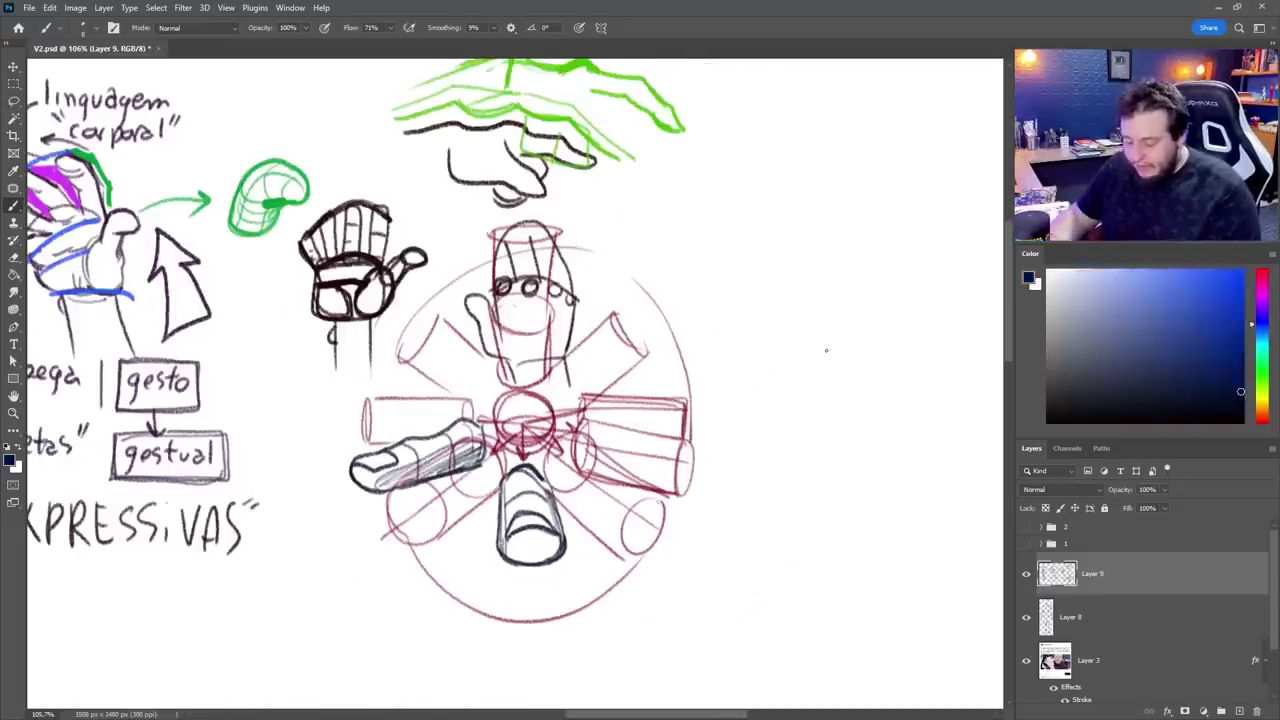
Step: Draw a curved dark blue arrow leading outward from the right side of the large circle
drag(546, 438, 568, 498)
key(ctrl+z)
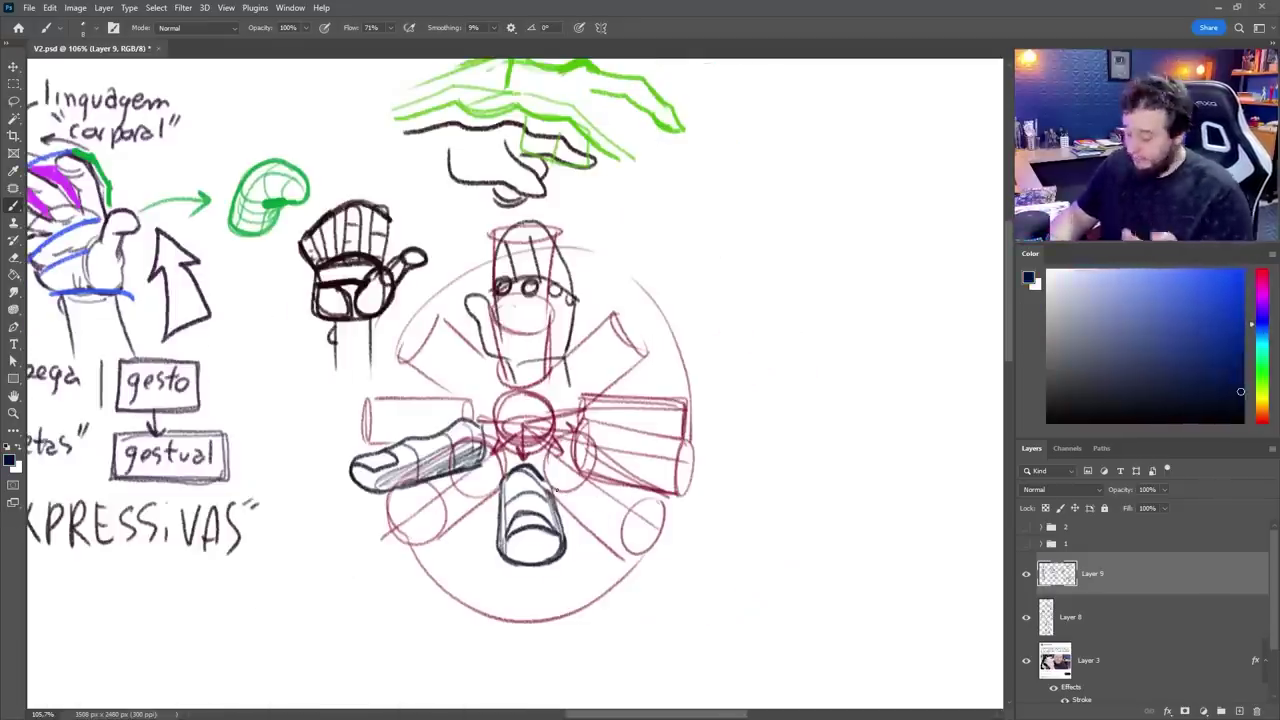
mouse_move(668, 358)
mouse_down()
mouse_move(737, 340)
mouse_move(716, 366)
mouse_move(745, 343)
mouse_move(737, 353)
mouse_up()
key(ctrl+z)
key(ctrl+z)
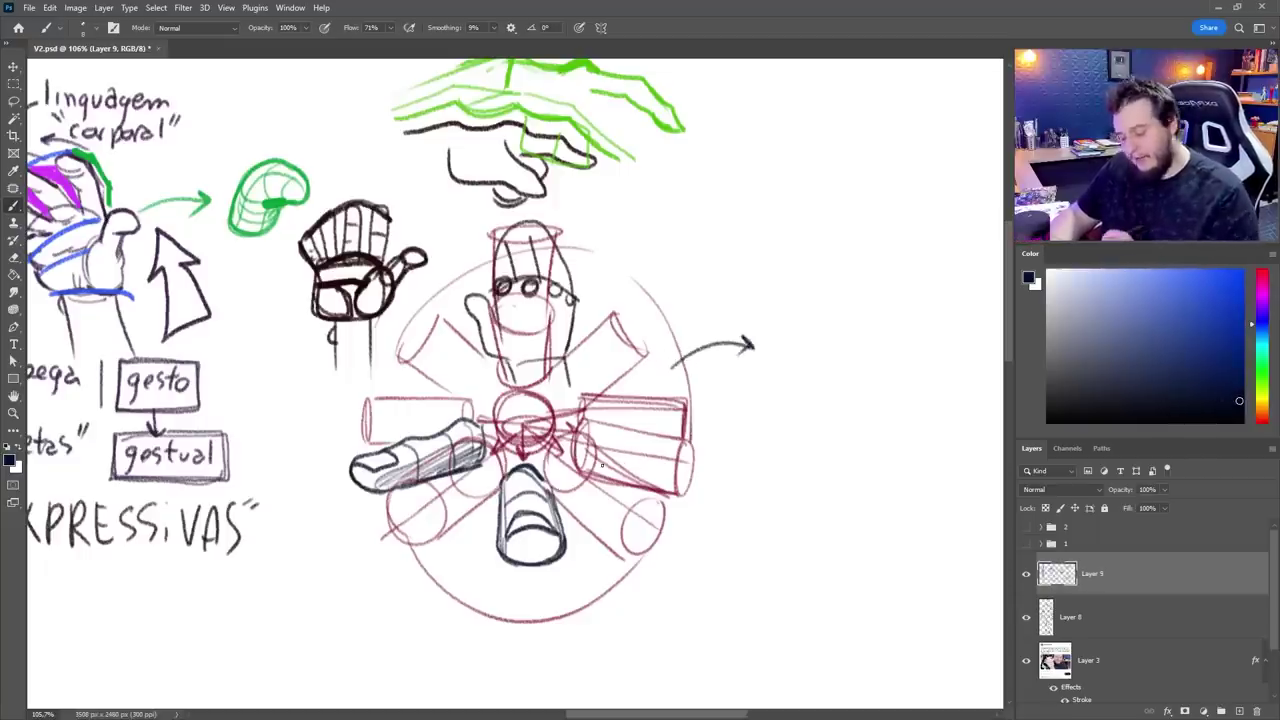
Step: Draw a dark blue side-view finger with a fingernail over the tilted cylinder right of the fan's center, shading its lower plane
mouse_move(601, 429)
mouse_down()
mouse_move(656, 438)
mouse_move(683, 476)
mouse_move(680, 447)
mouse_move(686, 470)
mouse_move(660, 441)
mouse_move(594, 430)
mouse_move(686, 457)
mouse_move(632, 477)
mouse_move(568, 424)
mouse_move(670, 478)
mouse_up()
key(ctrl+z)
key(ctrl+z)
key(ctrl+z)
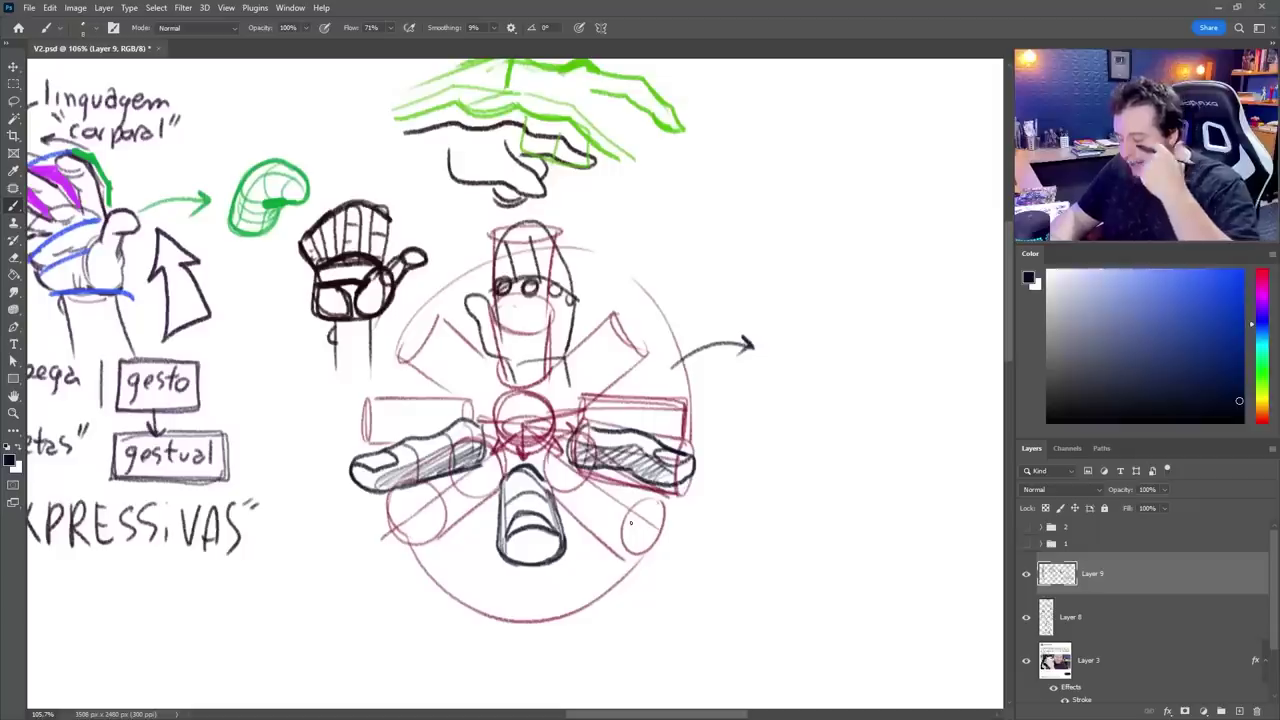
Step: Label the green bean-shaped form "orgânicas" in quotation marks, with a small arrow pointing down at it
mouse_move(673, 538)
mouse_down()
mouse_move(829, 486)
mouse_move(882, 639)
mouse_up()
drag(804, 503, 794, 393)
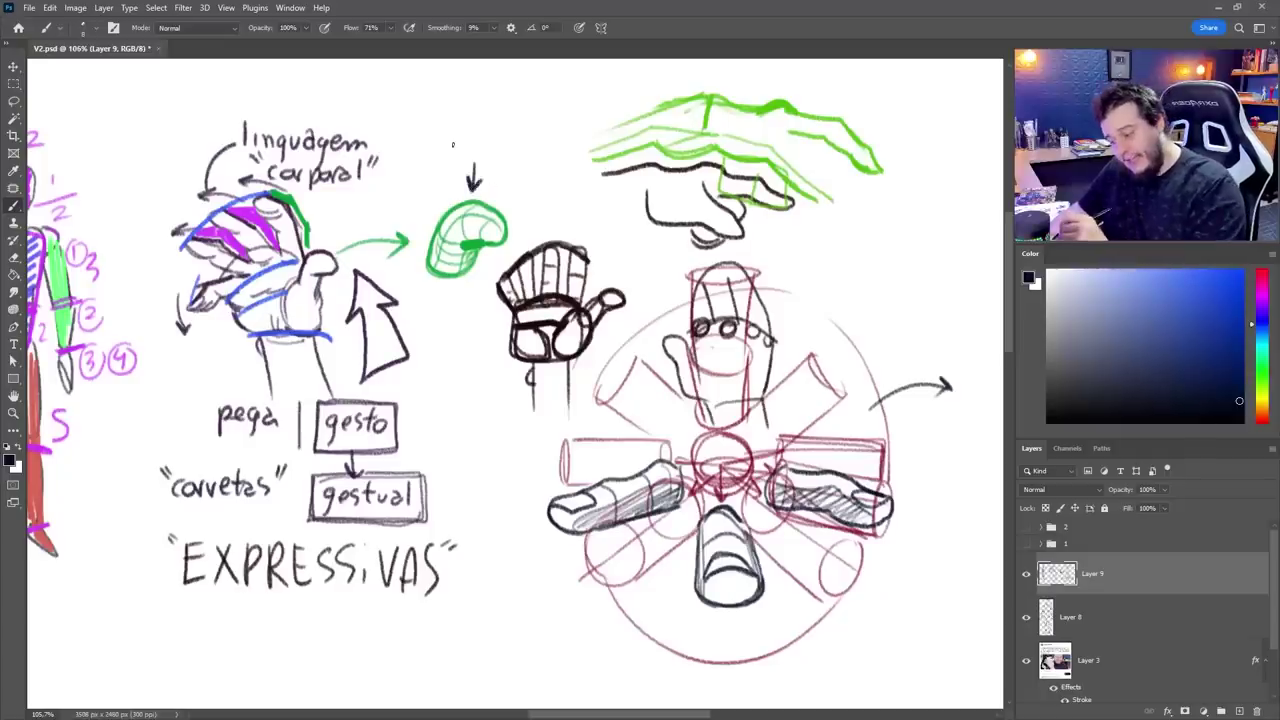
mouse_move(452, 145)
mouse_down()
mouse_move(451, 131)
mouse_move(538, 147)
mouse_up()
drag(552, 125, 550, 133)
drag(557, 125, 555, 142)
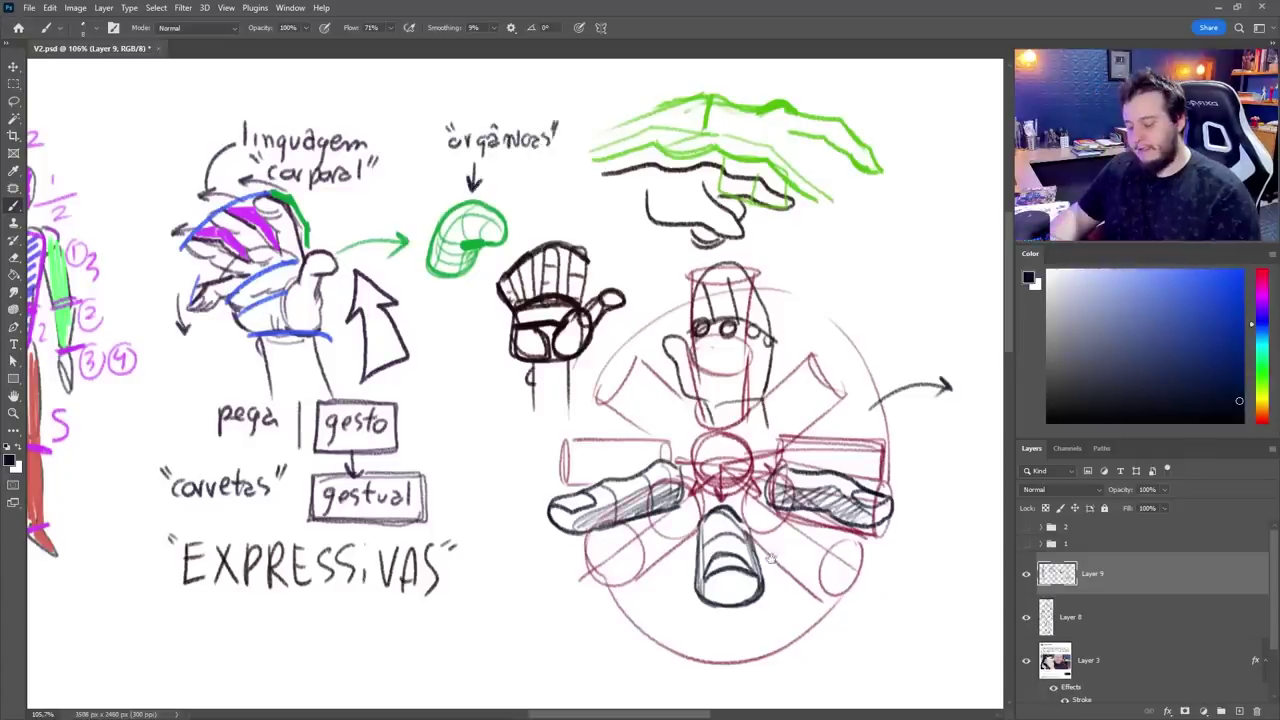
Step: Close the forearm below the colored gesture hand with a curved lower edge so it reads as a cylinder
drag(748, 571, 790, 497)
drag(621, 544, 743, 613)
drag(701, 480, 721, 517)
drag(533, 412, 586, 421)
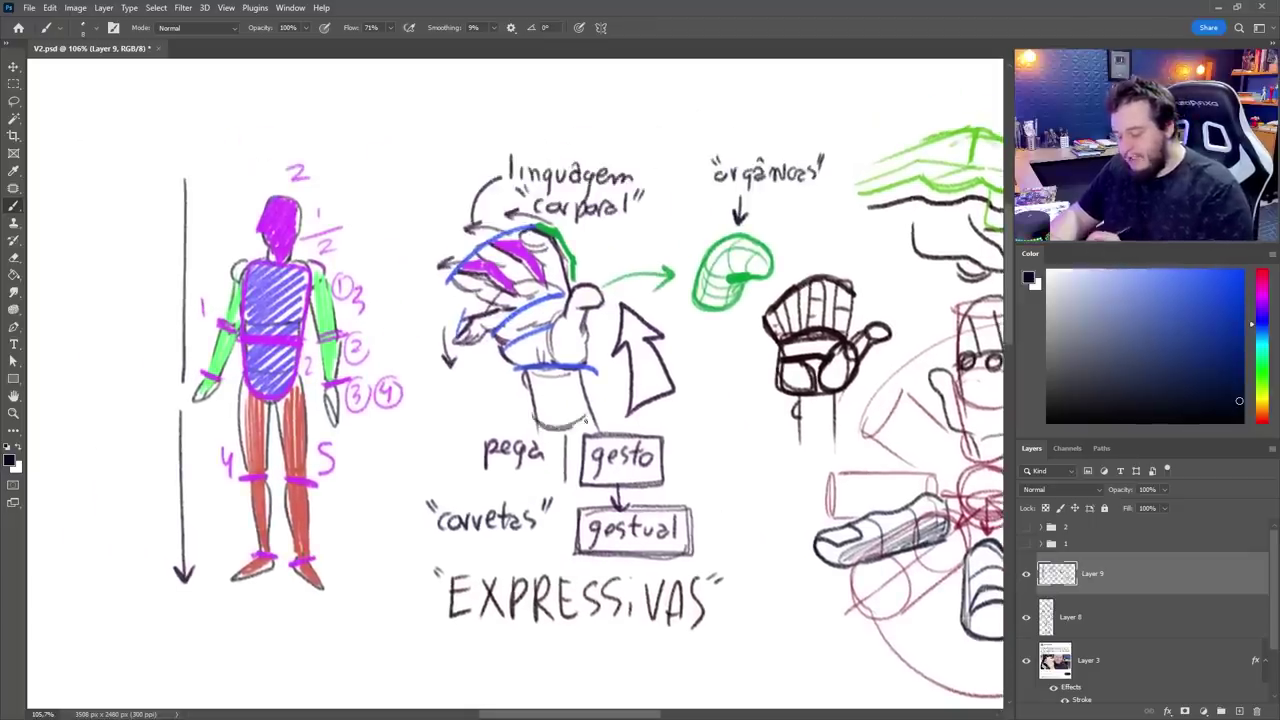
Step: Label the circular finger diagram "estrutura" with a curved leader line, and sketch two finger outlines beside the "gesto" and "gestual" boxes
drag(765, 517, 663, 514)
drag(923, 485, 753, 476)
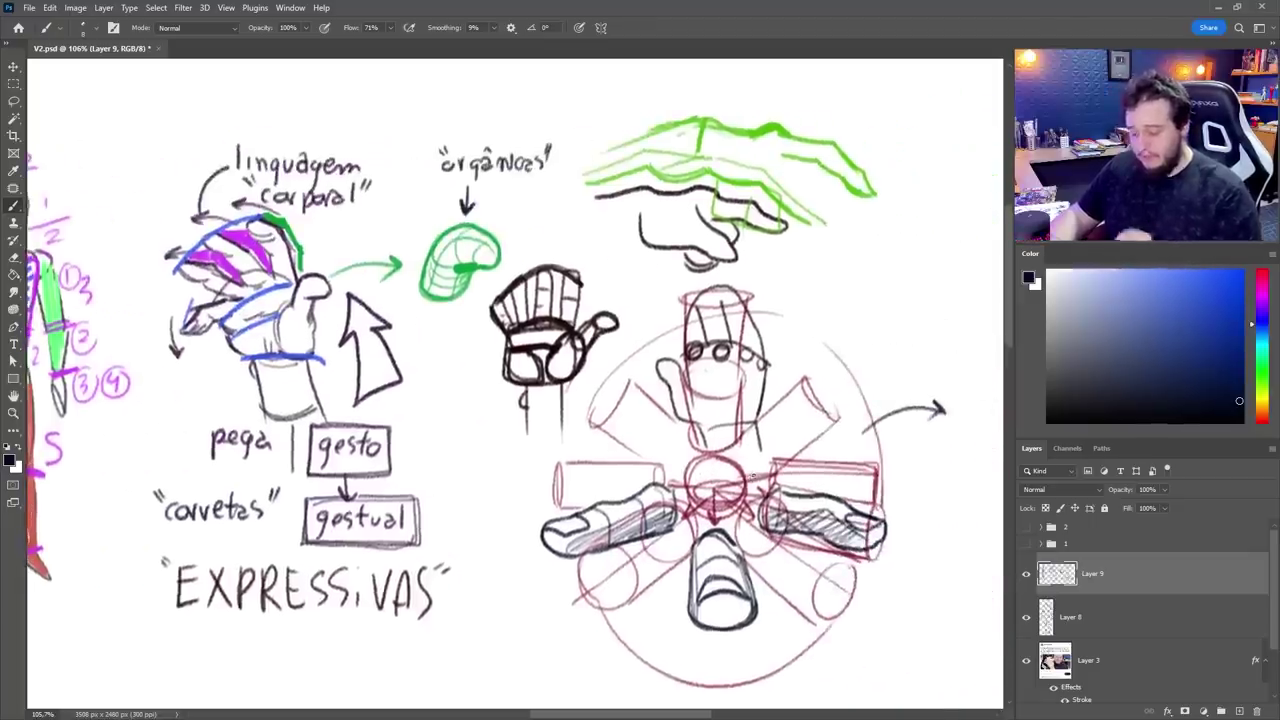
drag(801, 345, 840, 306)
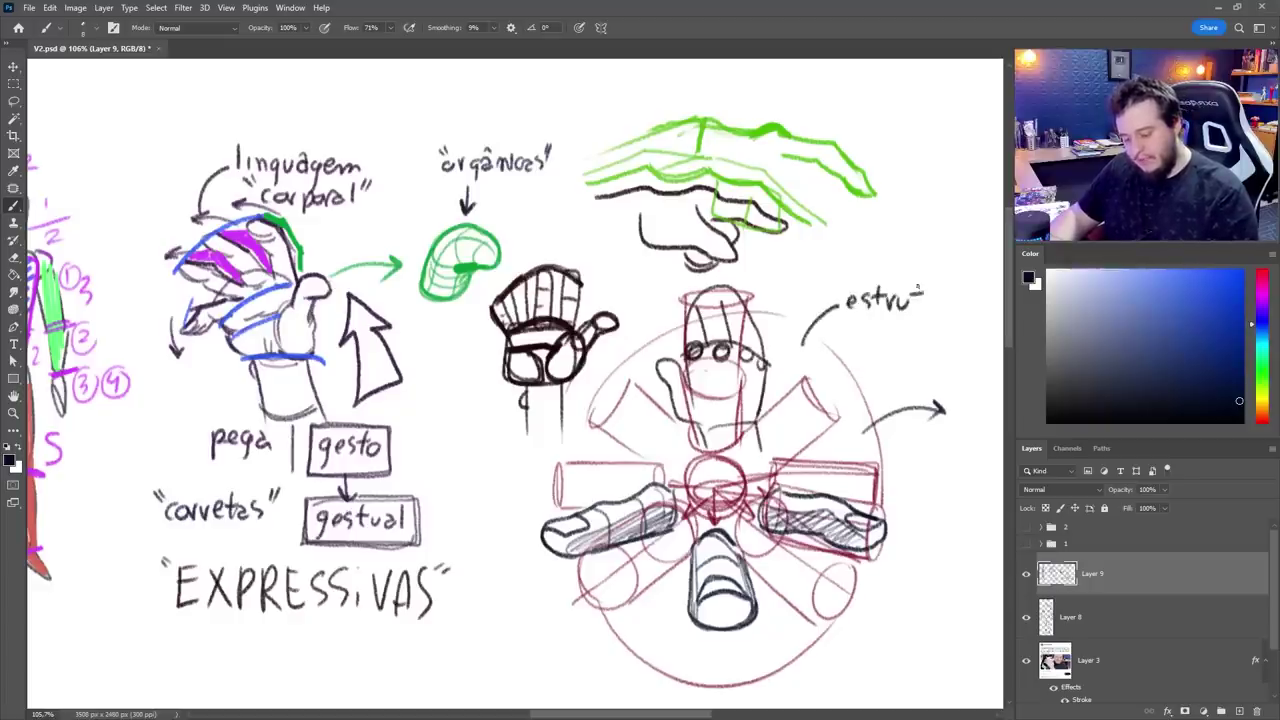
drag(917, 288, 935, 297)
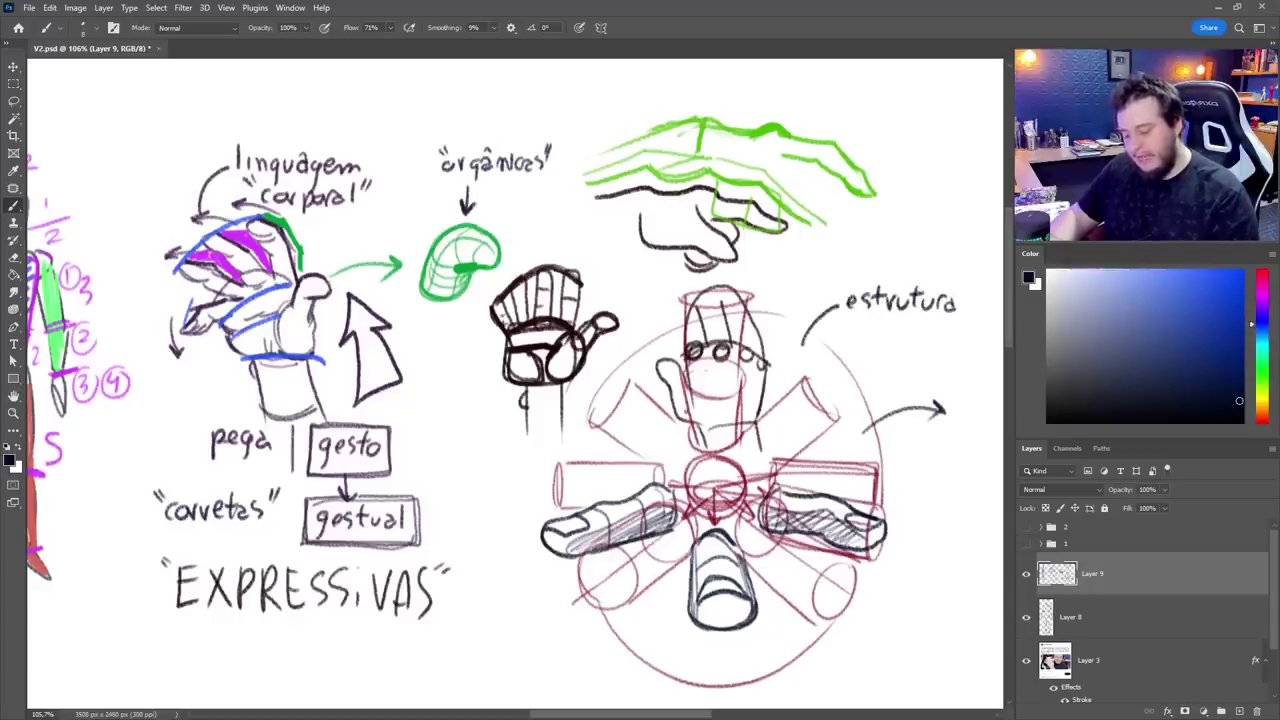
mouse_move(503, 514)
mouse_down()
mouse_move(452, 425)
mouse_move(446, 453)
mouse_move(474, 499)
mouse_move(418, 465)
mouse_move(452, 516)
mouse_up()
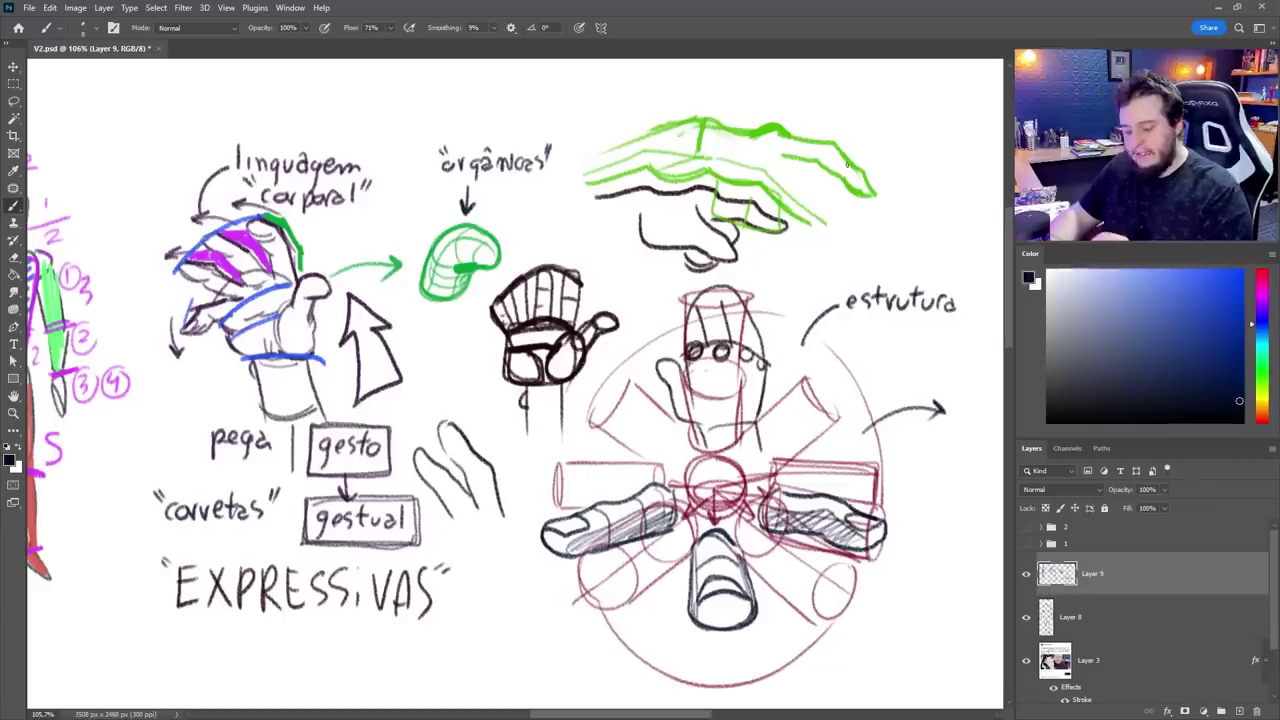
Step: Reinforce the green side-view hand's contours with dark strokes, and draw an arrow below the circular diagram pointing toward it
mouse_move(835, 142)
mouse_down()
mouse_move(875, 194)
mouse_move(846, 186)
mouse_up()
key(ctrl+z)
mouse_move(787, 139)
mouse_down()
mouse_move(825, 143)
mouse_move(863, 170)
mouse_up()
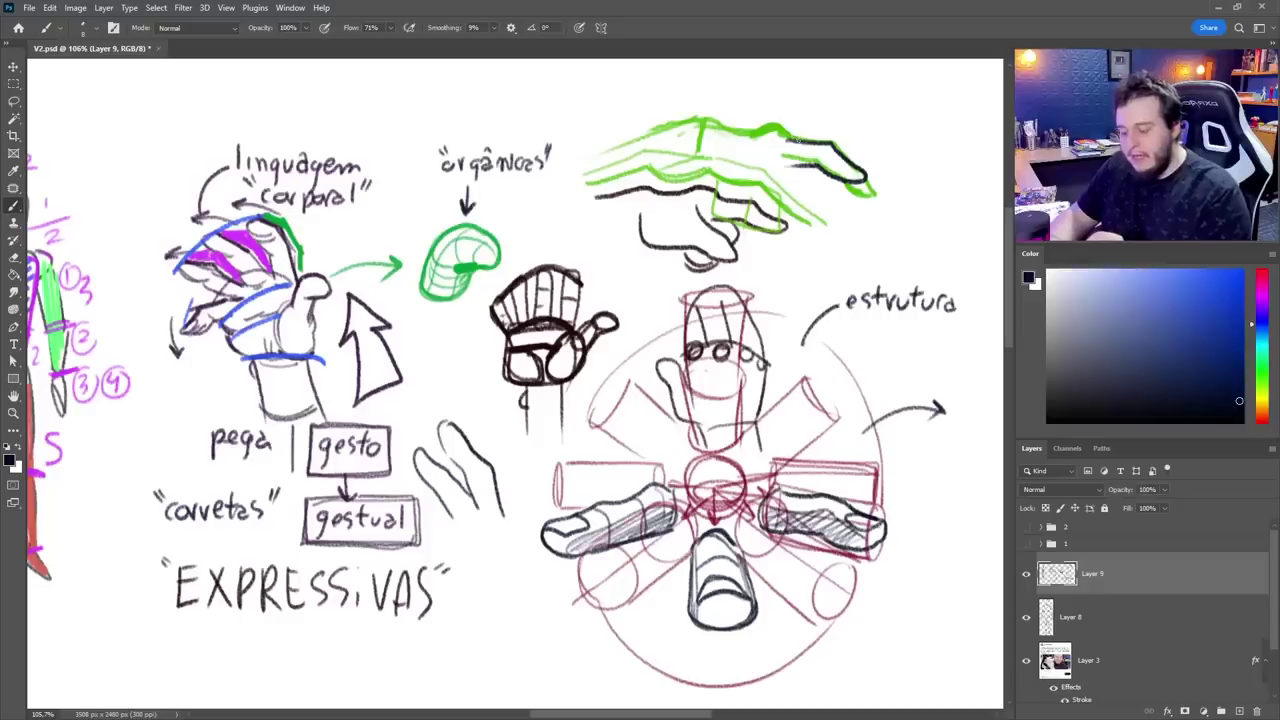
mouse_move(780, 128)
mouse_down()
mouse_move(680, 120)
mouse_move(612, 152)
mouse_move(690, 164)
mouse_move(757, 196)
mouse_move(769, 173)
mouse_move(782, 179)
mouse_move(741, 195)
mouse_move(763, 209)
mouse_up()
key(ctrl+z)
key(ctrl+z)
key(ctrl+z)
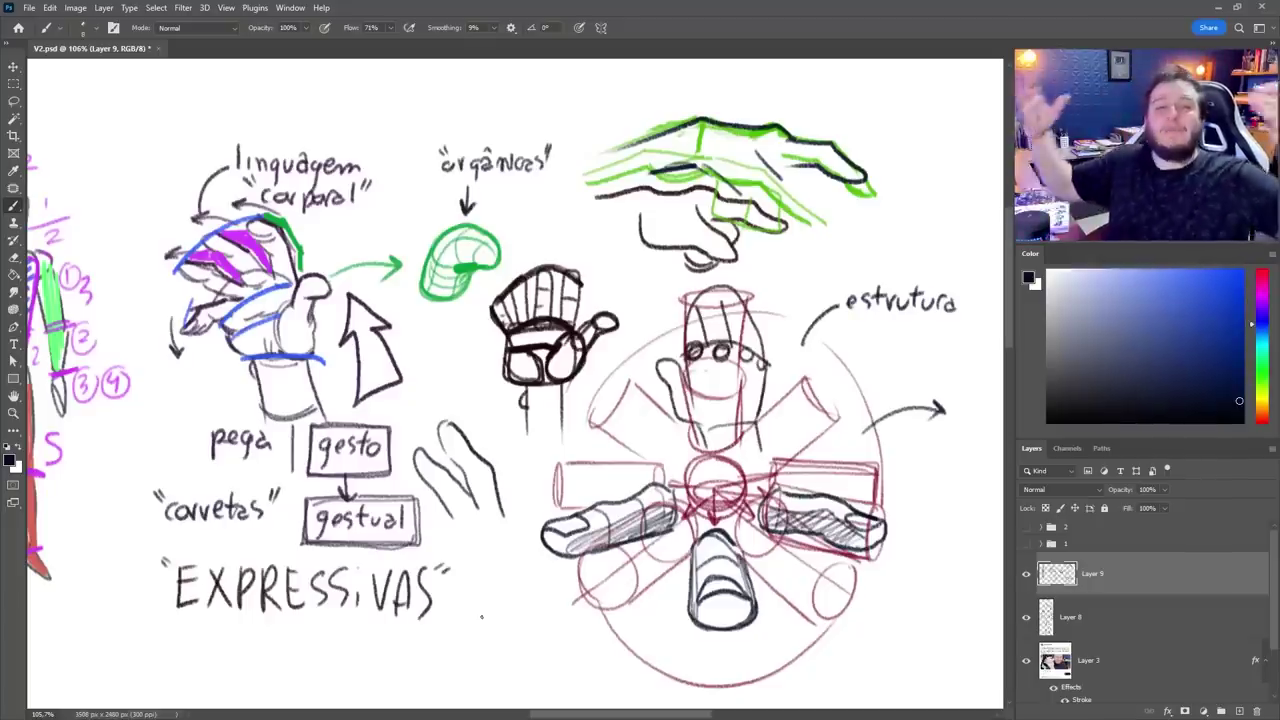
drag(571, 669, 600, 658)
drag(578, 649, 590, 679)
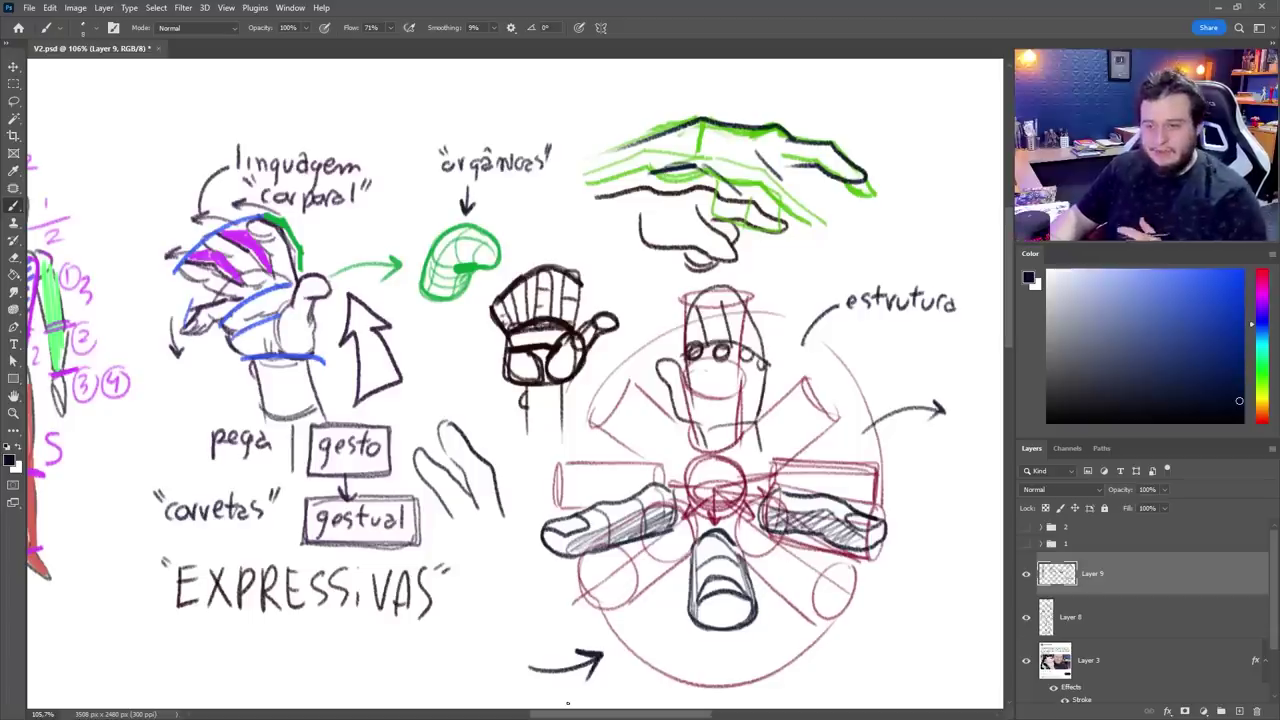
Step: Write "conjuntos interessante" in the blank space between the tweet image and the colored body figure
drag(418, 554, 698, 533)
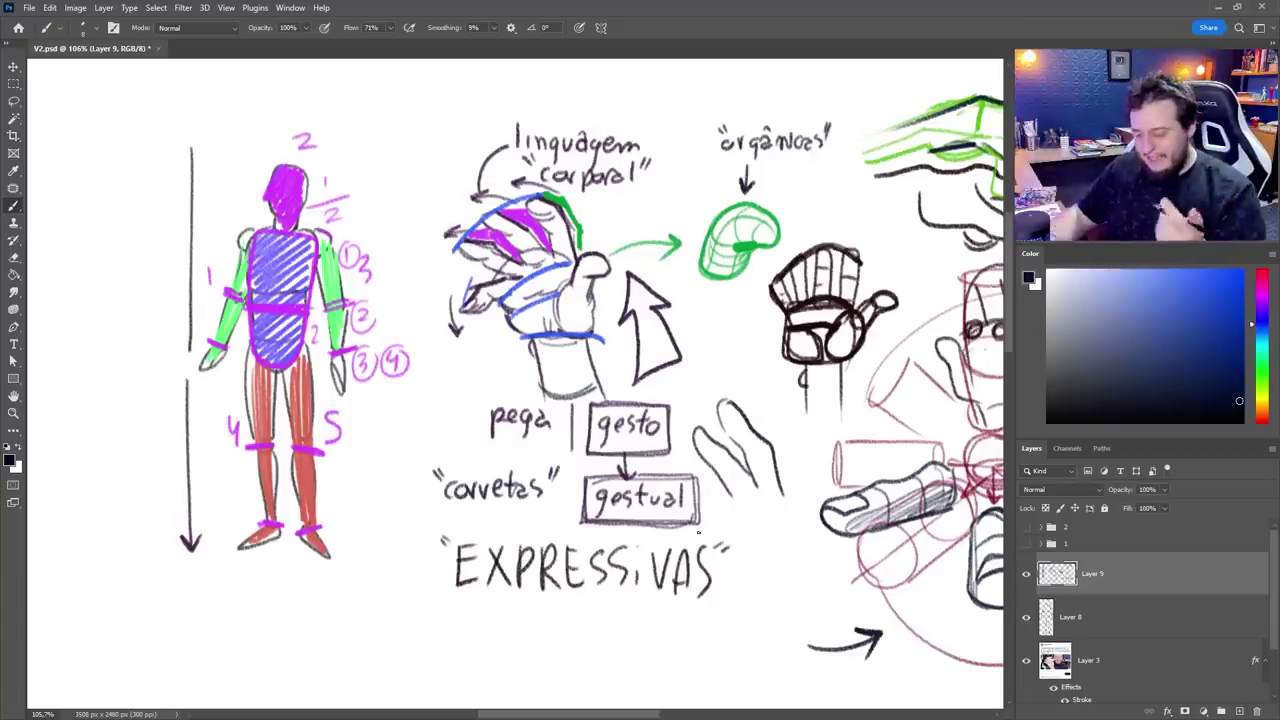
drag(697, 533, 1046, 663)
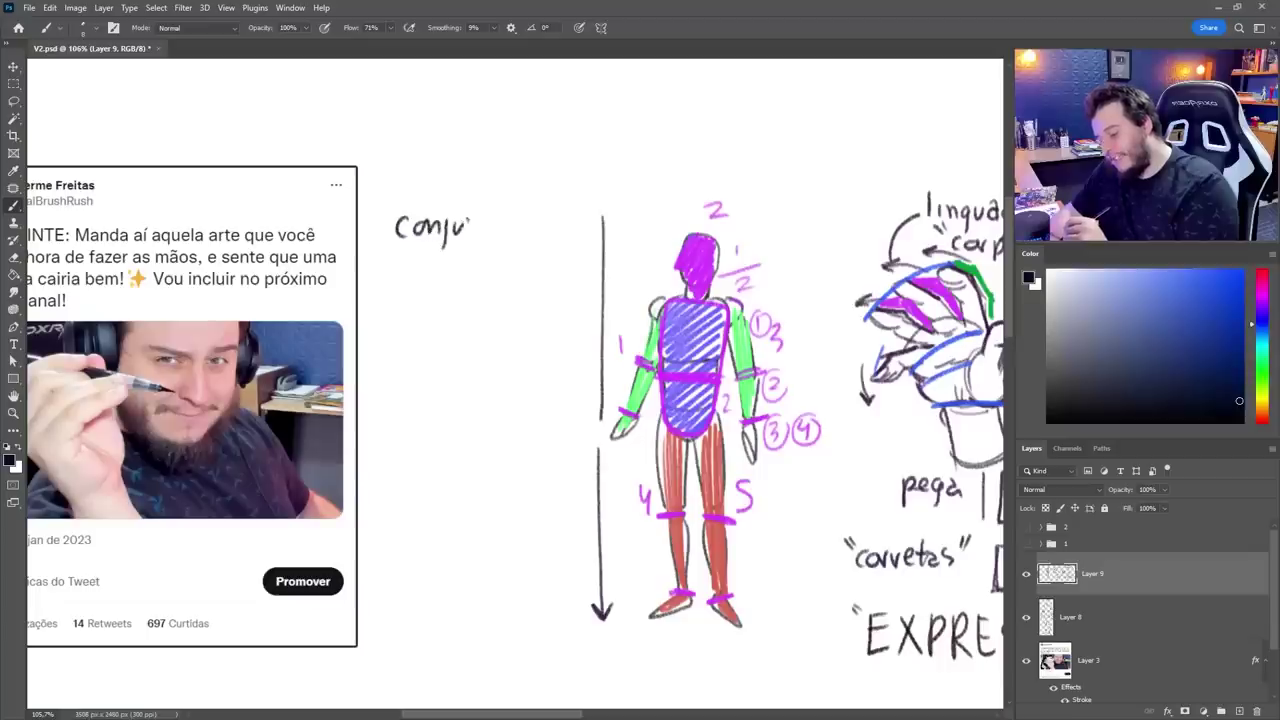
mouse_move(464, 222)
mouse_down()
mouse_move(500, 208)
mouse_move(506, 230)
mouse_up()
drag(424, 254, 424, 268)
drag(430, 258, 448, 268)
drag(456, 246, 458, 268)
mouse_move(464, 264)
mouse_down()
mouse_move(556, 264)
mouse_move(572, 250)
mouse_move(587, 264)
mouse_up()
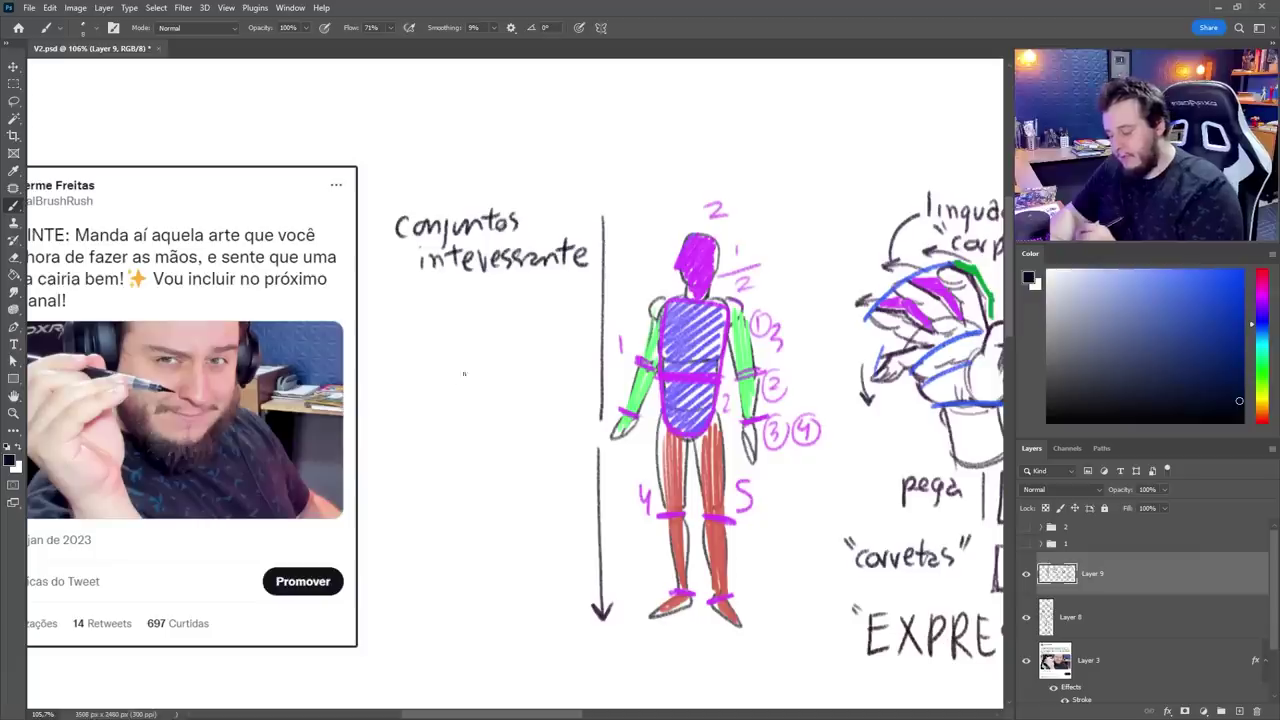
Step: Draw a group of three overlapping mounds in large, medium and small sizes beneath the "conjuntos interessante" heading, with thick outlines
mouse_move(430, 396)
mouse_down()
mouse_move(434, 346)
mouse_move(514, 368)
mouse_up()
mouse_move(430, 394)
mouse_down()
mouse_move(540, 390)
mouse_move(482, 386)
mouse_move(489, 396)
mouse_up()
mouse_move(458, 398)
mouse_down()
mouse_move(489, 399)
mouse_move(515, 378)
mouse_move(539, 385)
mouse_up()
key(e)
key(b)
mouse_move(531, 392)
mouse_down()
mouse_move(490, 398)
mouse_move(538, 384)
mouse_up()
mouse_move(430, 394)
mouse_down()
mouse_move(484, 306)
mouse_move(506, 350)
mouse_move(458, 396)
mouse_up()
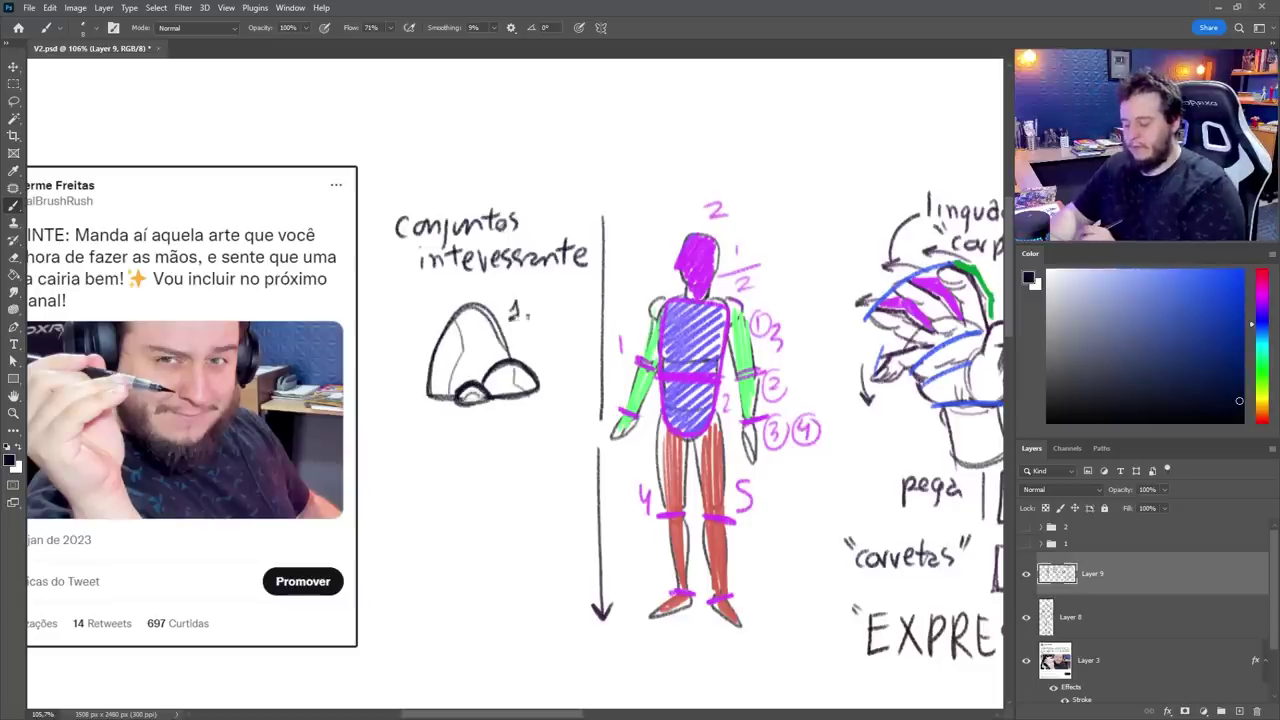
Step: Number the overlapping mounds 1, 2 and 3 by size, and draw three equal side-by-side arches on a baseline beneath them
drag(514, 306, 517, 321)
drag(548, 356, 559, 370)
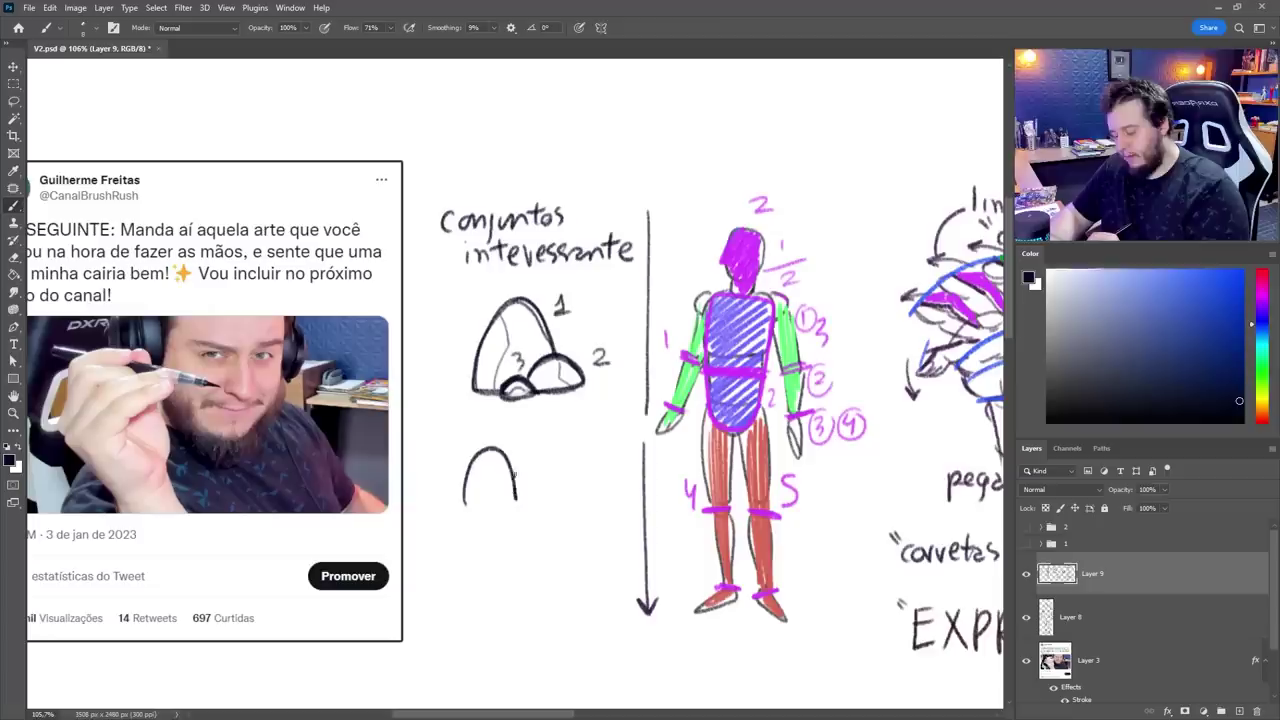
drag(516, 490, 620, 500)
drag(464, 502, 622, 502)
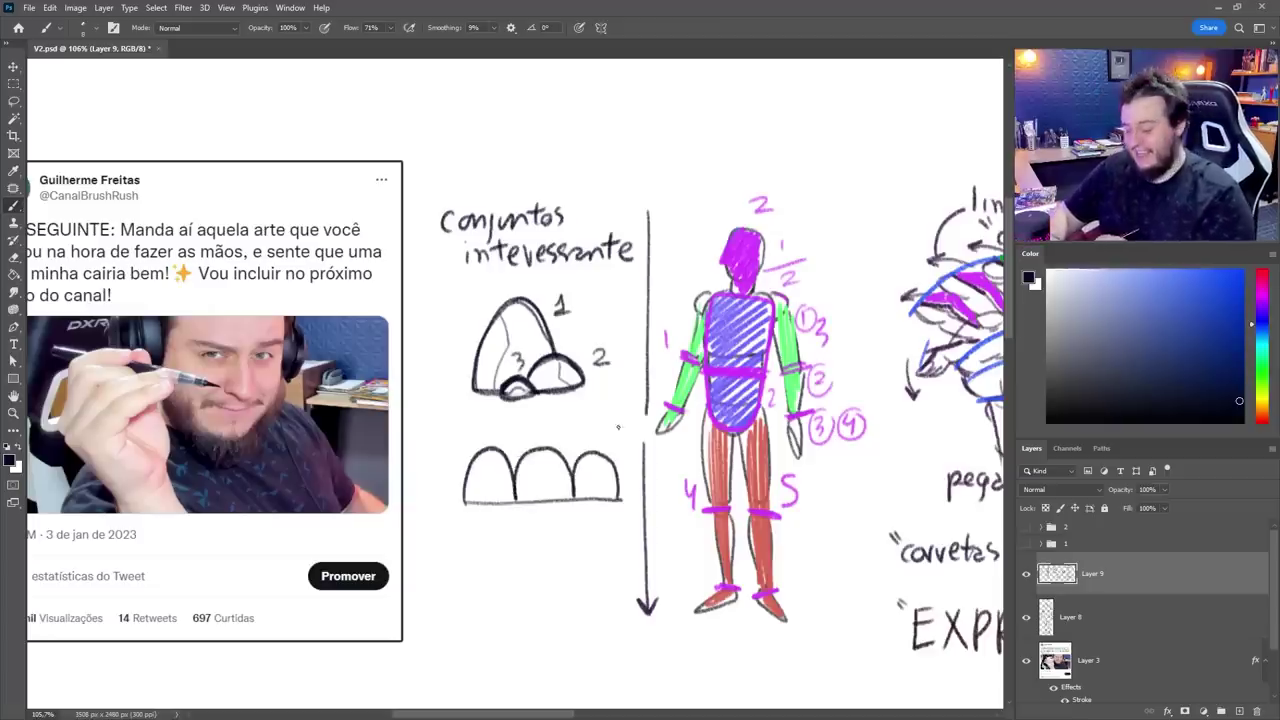
Step: Erase and redraw the lower edges of mounds 1 and 2 as rounded ends instead of a flat base
drag(559, 403, 547, 407)
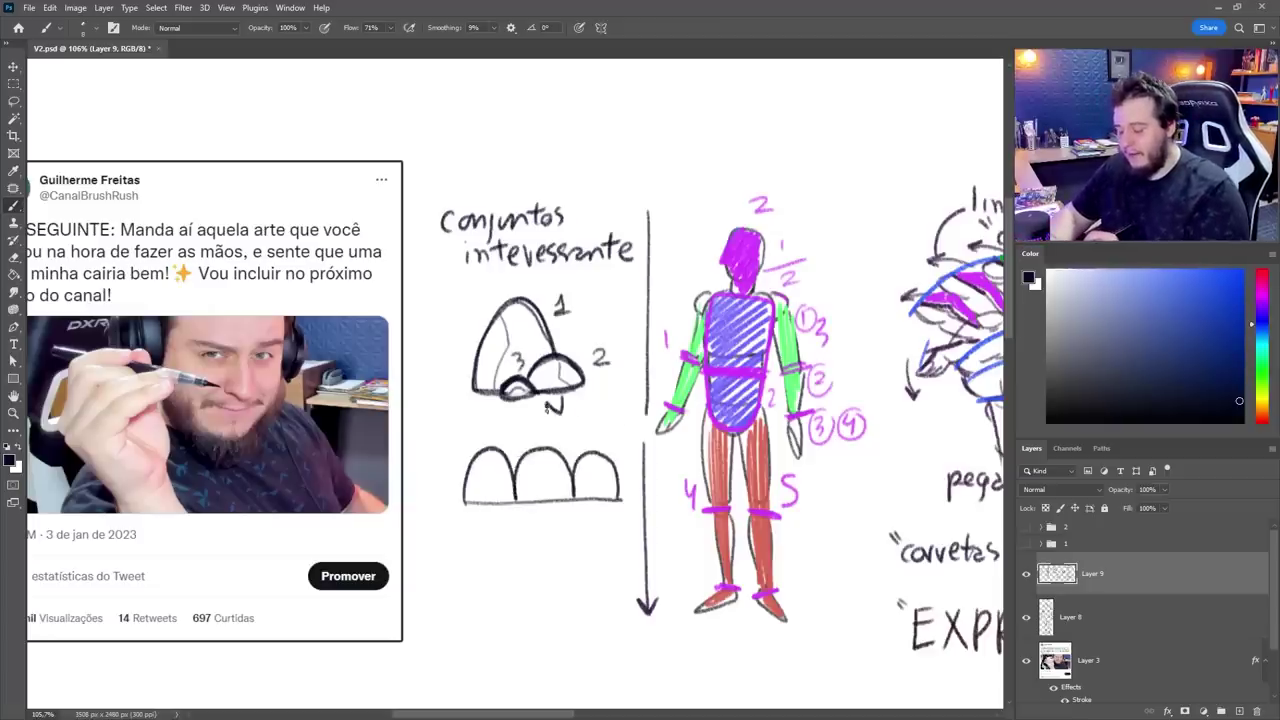
key(ctrl+z)
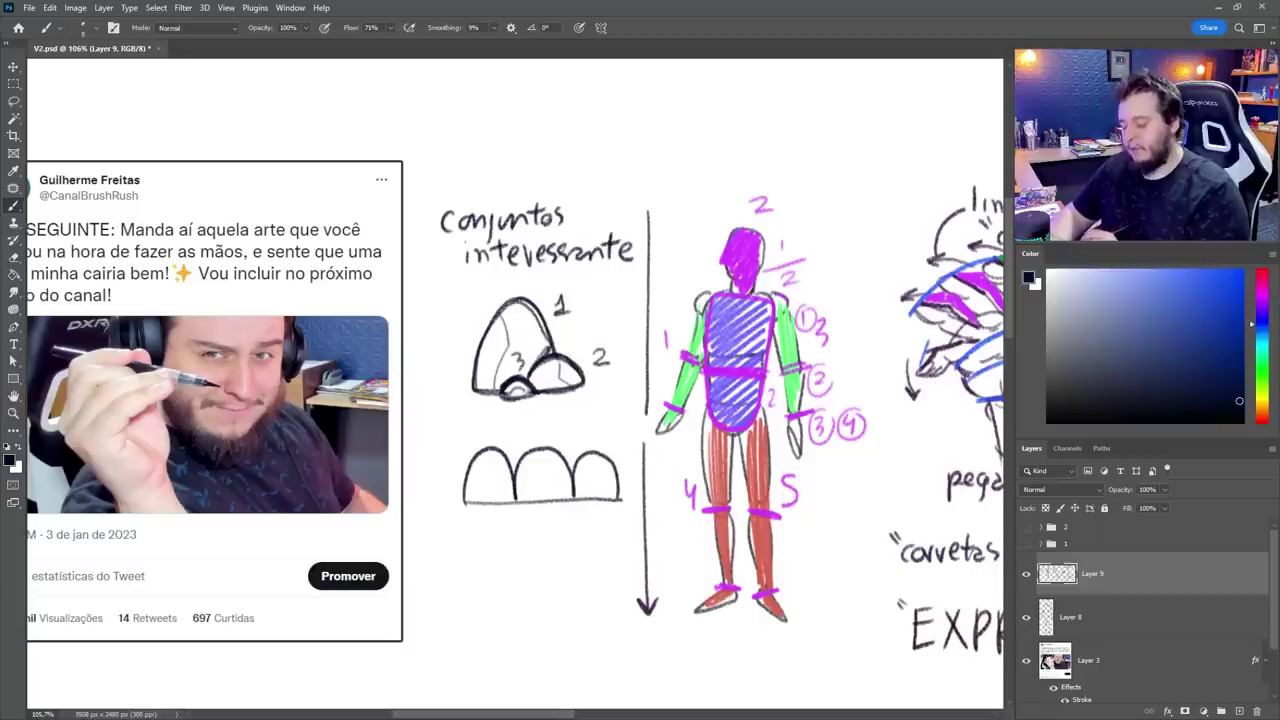
mouse_move(498, 390)
mouse_down()
mouse_move(528, 376)
mouse_move(474, 389)
mouse_move(502, 389)
mouse_up()
key(e)
key(b)
key(e)
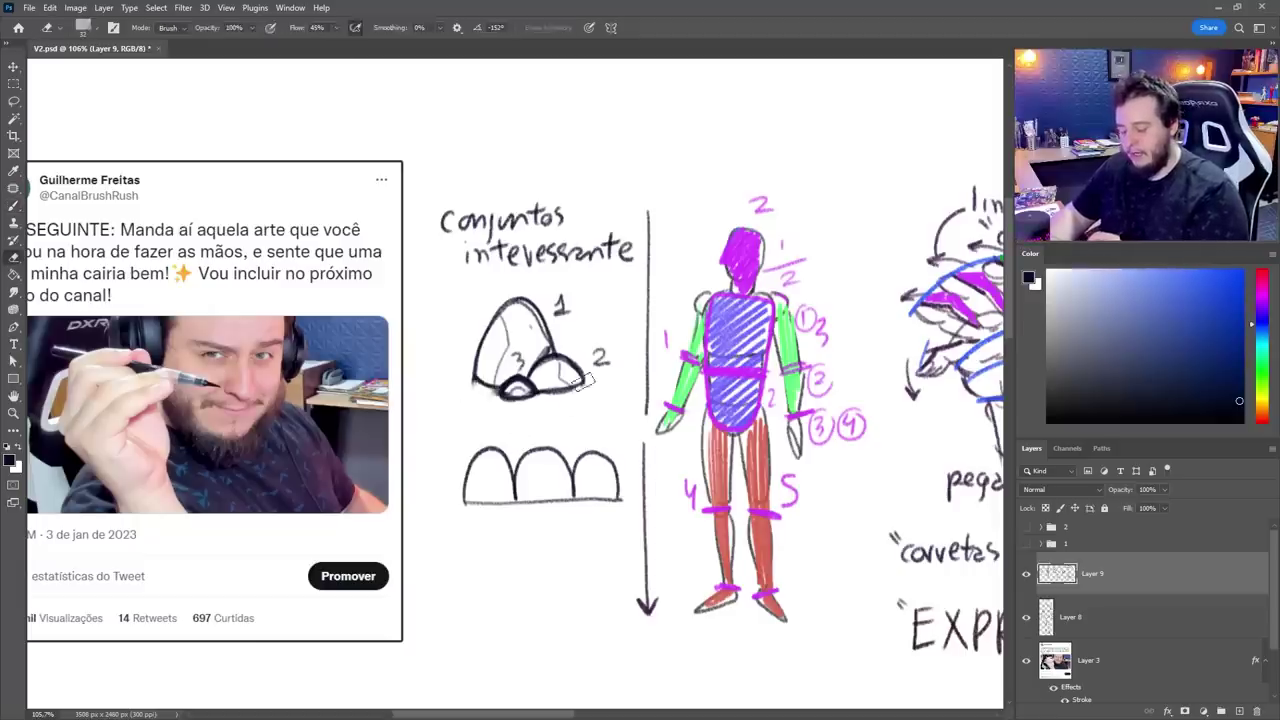
key(b)
mouse_move(586, 383)
mouse_down()
mouse_move(566, 391)
mouse_move(580, 379)
mouse_up()
Step: Round out the base of mound 3 below the others, and add curved arrow strokes around the group's left side
key(e)
drag(503, 396, 537, 394)
key(b)
key(e)
key(b)
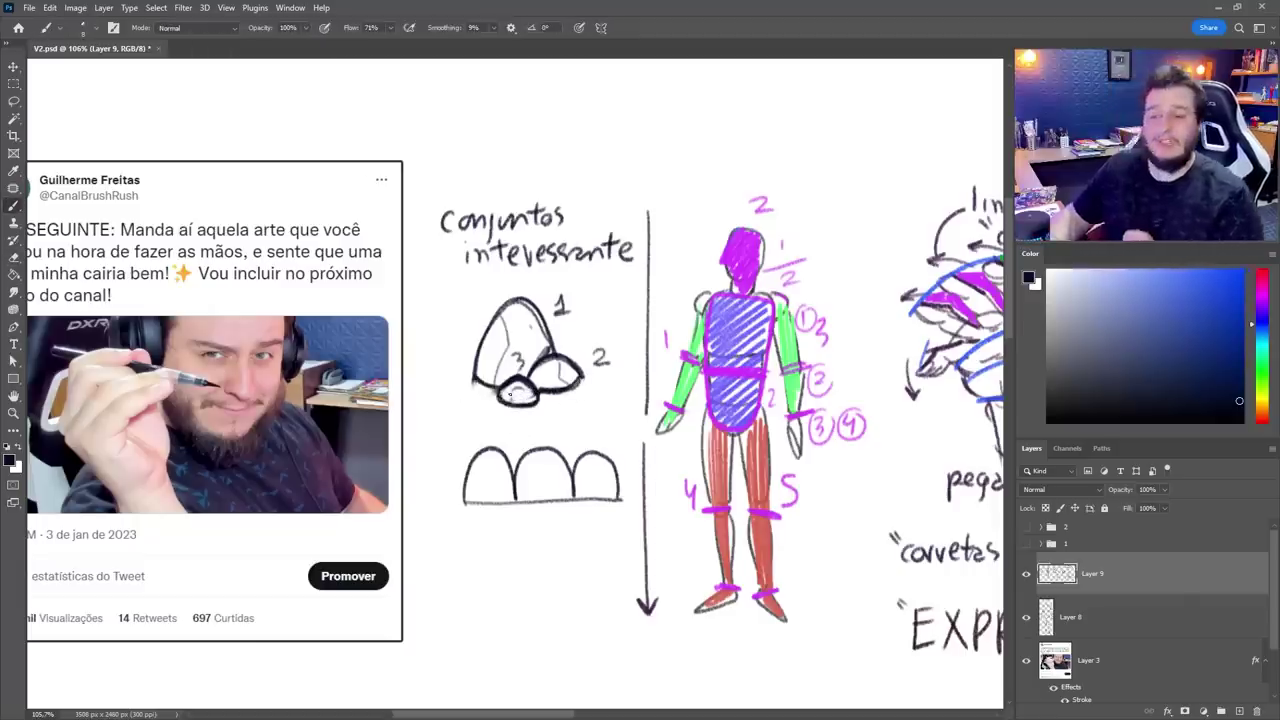
mouse_move(457, 355)
mouse_down()
mouse_move(474, 394)
mouse_move(525, 421)
mouse_move(602, 384)
mouse_move(490, 397)
mouse_up()
key(ctrl+z)
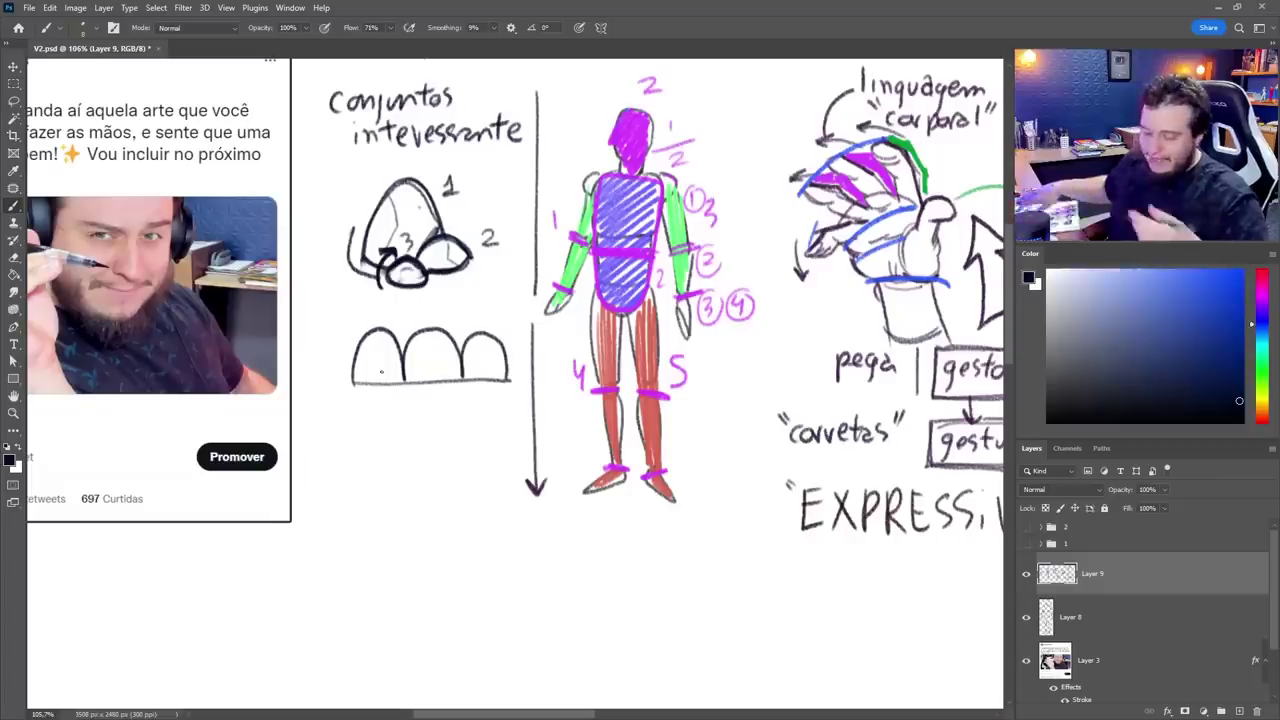
Step: Sketch a closed hand built from rounded, overlapping finger volumes beneath the three equal arches
mouse_move(379, 466)
mouse_down()
mouse_move(434, 489)
mouse_move(400, 517)
mouse_move(438, 513)
mouse_move(388, 536)
mouse_up()
mouse_move(421, 469)
mouse_down()
mouse_move(449, 528)
mouse_move(437, 530)
mouse_move(459, 529)
mouse_move(425, 561)
mouse_up()
mouse_move(380, 458)
mouse_down()
mouse_move(335, 560)
mouse_move(366, 576)
mouse_move(388, 538)
mouse_move(416, 566)
mouse_up()
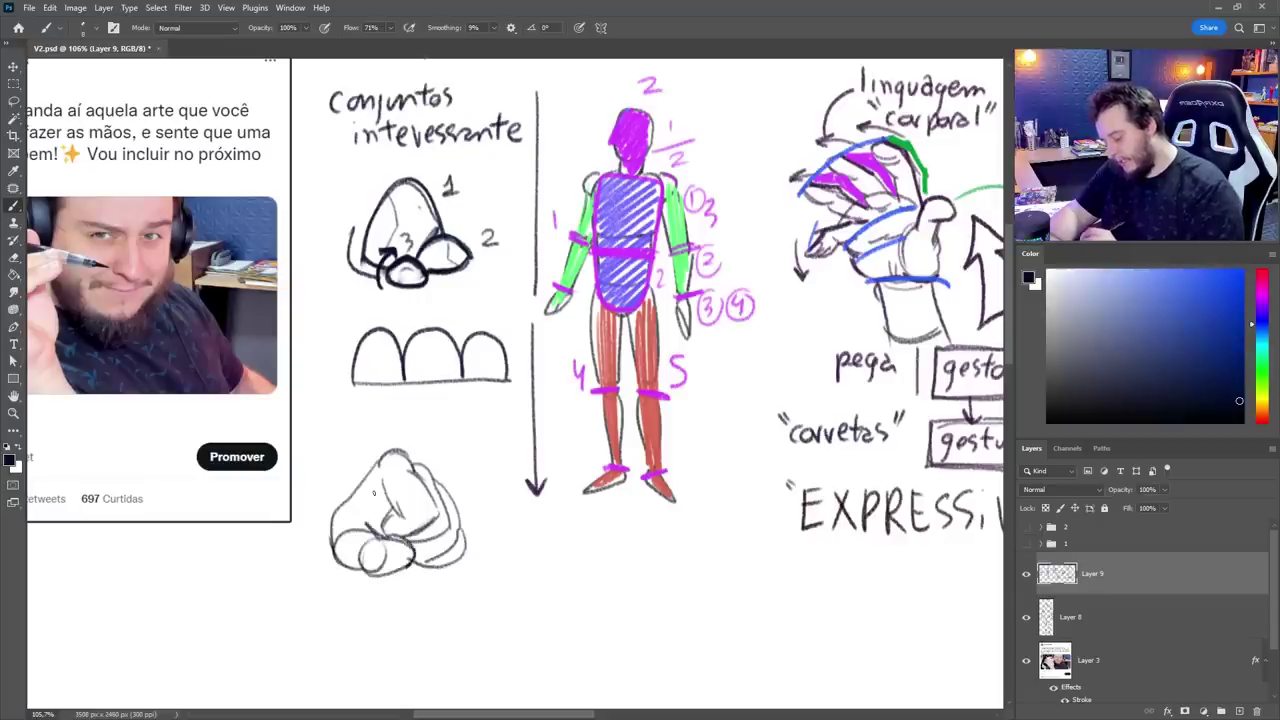
Step: Thicken the closed hand's palm and folded finger contours with darker strokes, and add an arrow pointing outward from the knuckles
drag(374, 492, 398, 516)
drag(398, 452, 330, 515)
drag(443, 498, 400, 550)
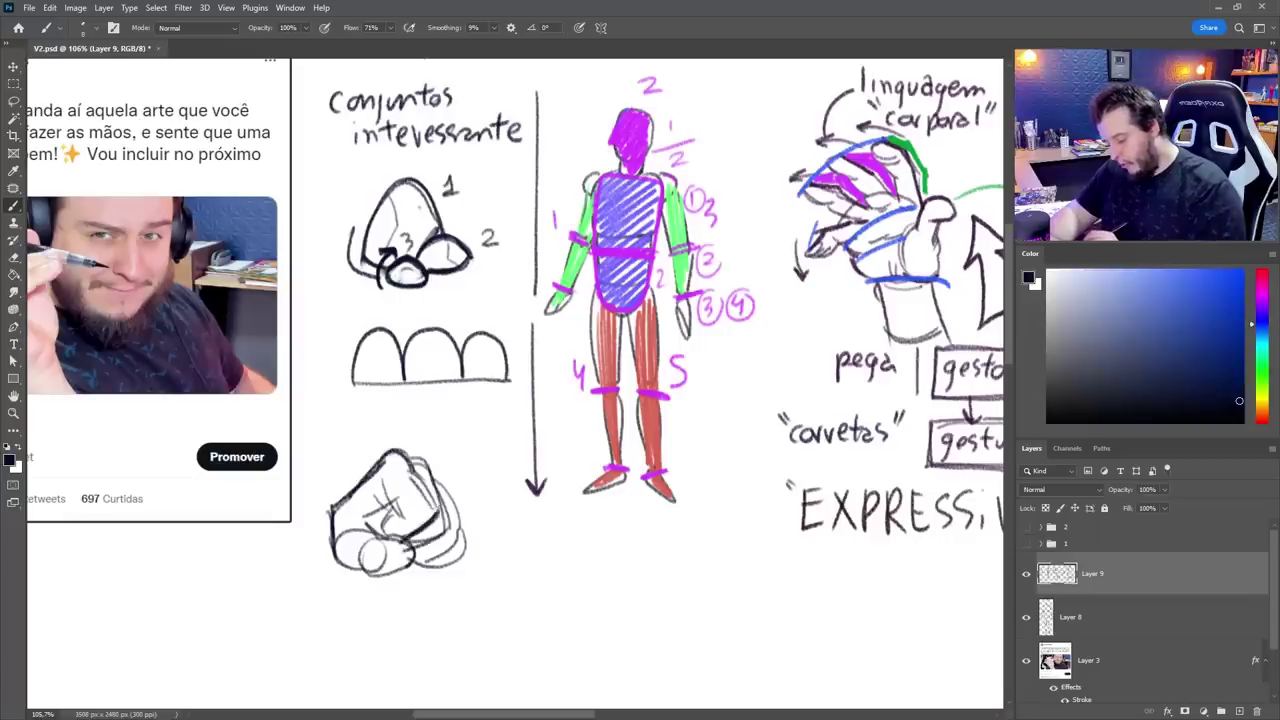
mouse_move(440, 488)
mouse_down()
mouse_move(397, 490)
mouse_move(414, 570)
mouse_up()
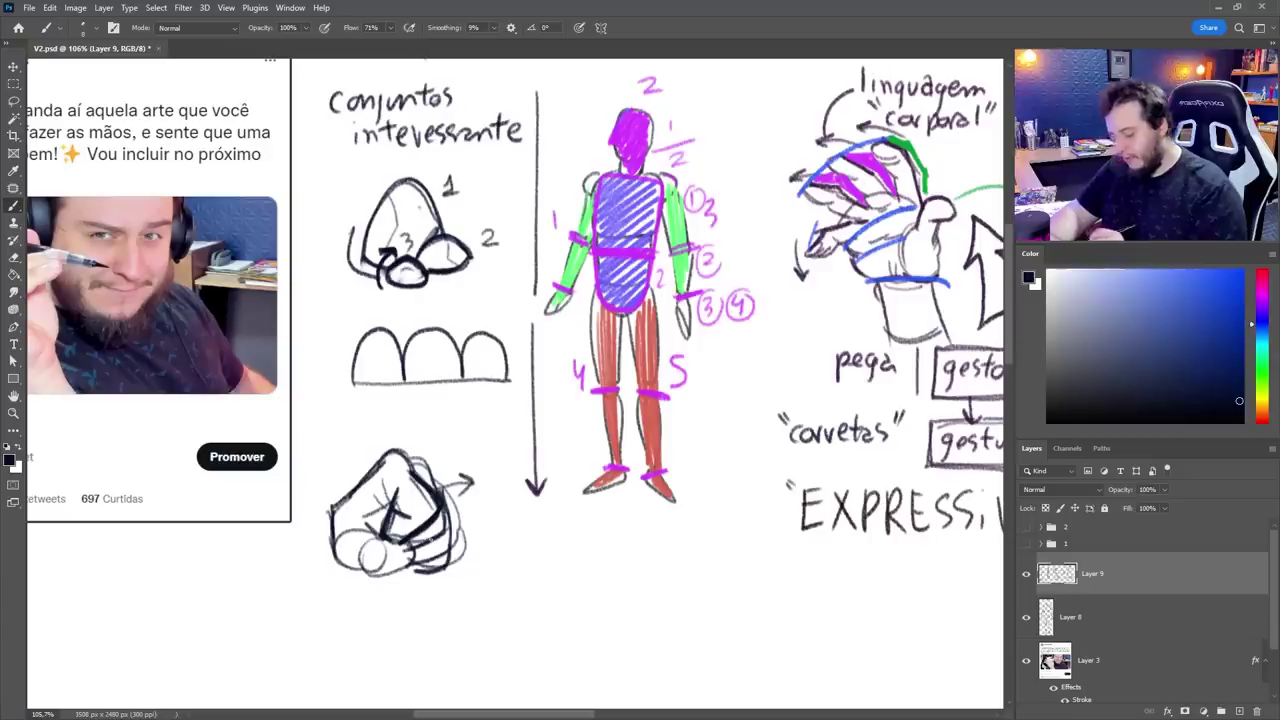
key(ctrl+z)
drag(446, 508, 416, 568)
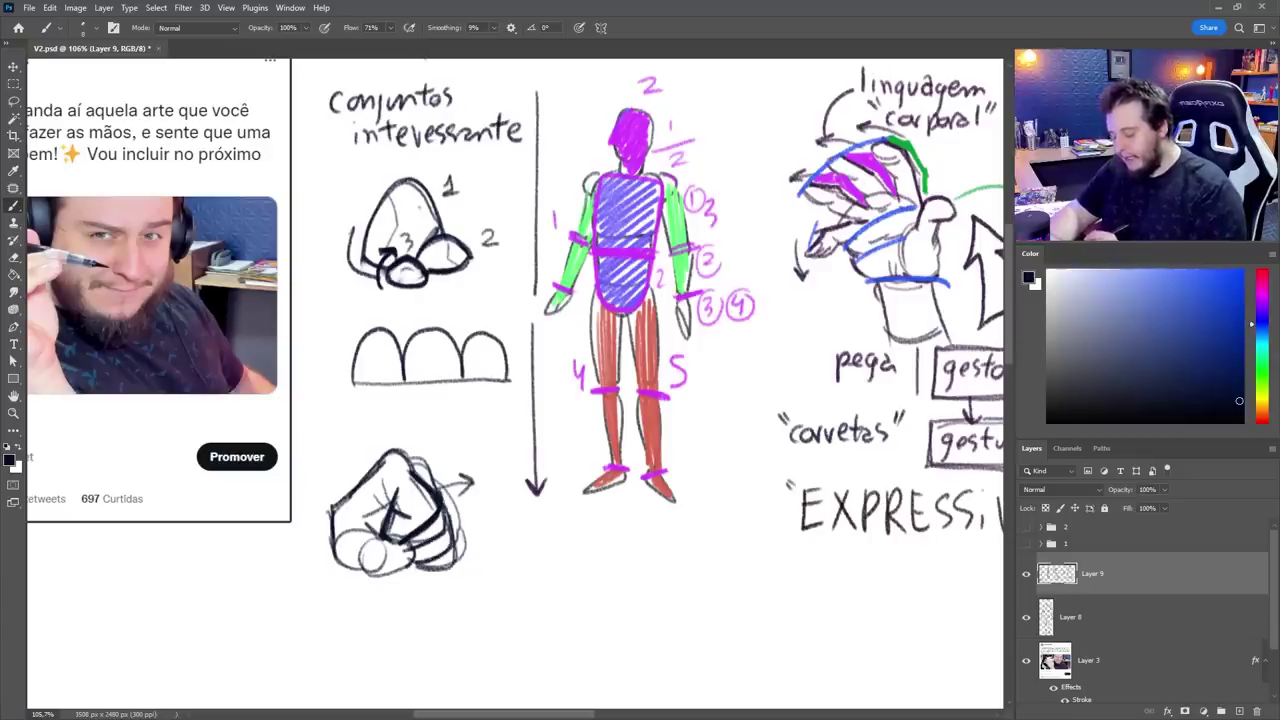
Step: Add a downward arrow along the closed hand's fingers, and draw a banded block form beside it with thick angled upper edges
drag(448, 498, 455, 608)
drag(443, 574, 468, 572)
mouse_move(521, 614)
mouse_down()
mouse_move(534, 549)
mouse_move(586, 509)
mouse_move(608, 550)
mouse_up()
drag(512, 540, 606, 570)
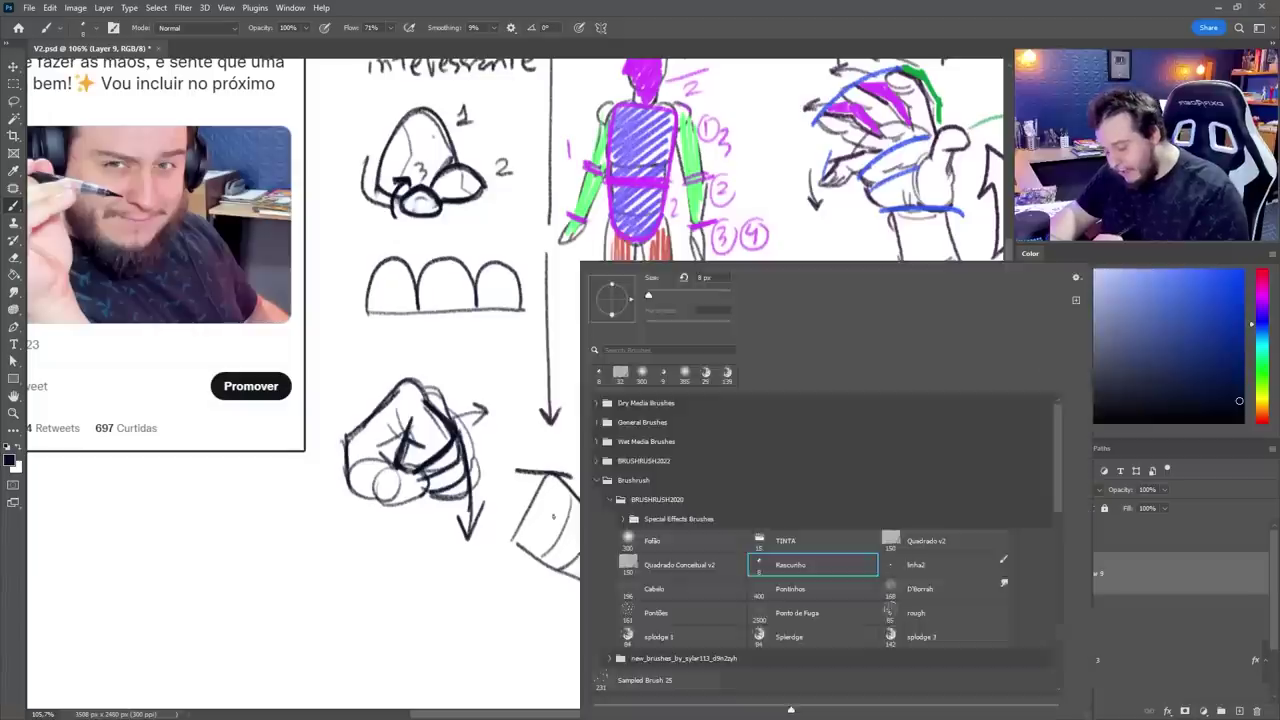
mouse_move(516, 472)
mouse_down()
mouse_move(572, 472)
mouse_move(540, 527)
mouse_up()
mouse_move(514, 473)
mouse_down()
mouse_move(572, 474)
mouse_move(540, 528)
mouse_up()
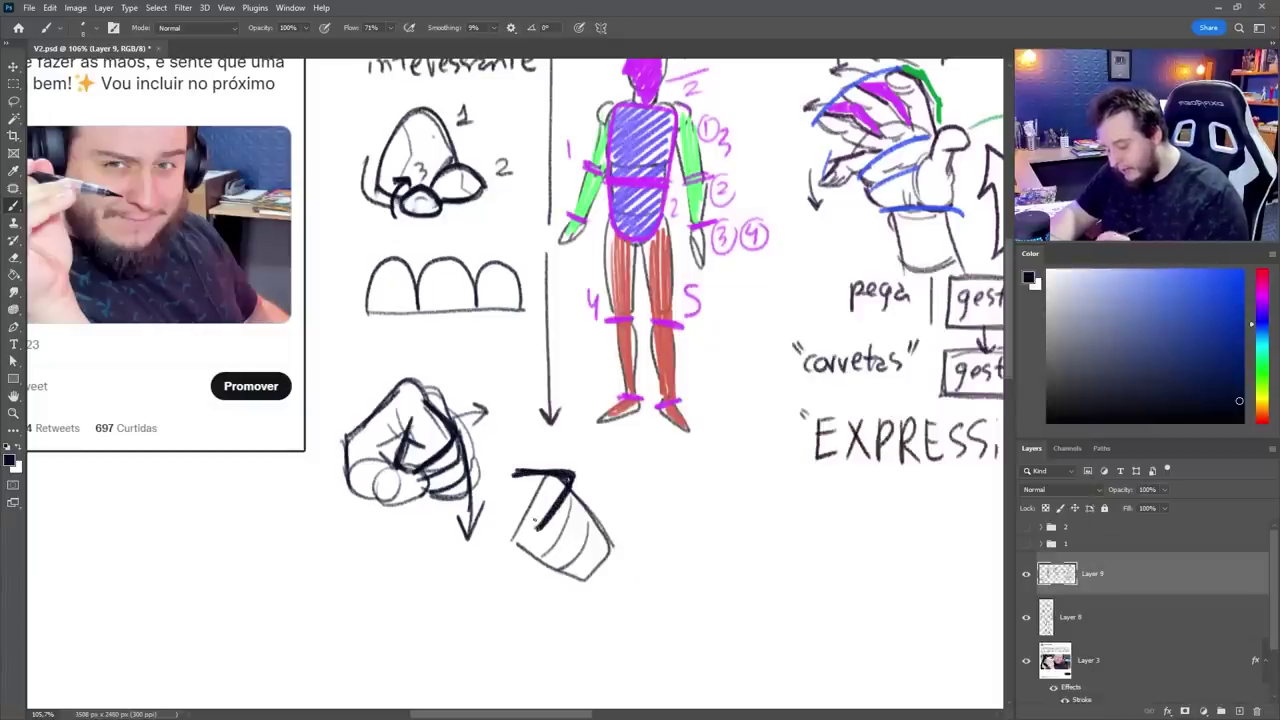
Step: Erase loose lines on the closed hand and redraw its knuckles and folded fingers with bold contours
key(e)
mouse_move(430, 408)
mouse_down()
mouse_move(453, 430)
mouse_move(430, 398)
mouse_up()
key(b)
mouse_move(425, 395)
mouse_down()
mouse_move(444, 411)
mouse_move(431, 467)
mouse_move(400, 466)
mouse_move(426, 463)
mouse_up()
key(e)
key(b)
key(e)
mouse_move(408, 474)
mouse_down()
mouse_move(438, 492)
mouse_move(390, 504)
mouse_up()
key(b)
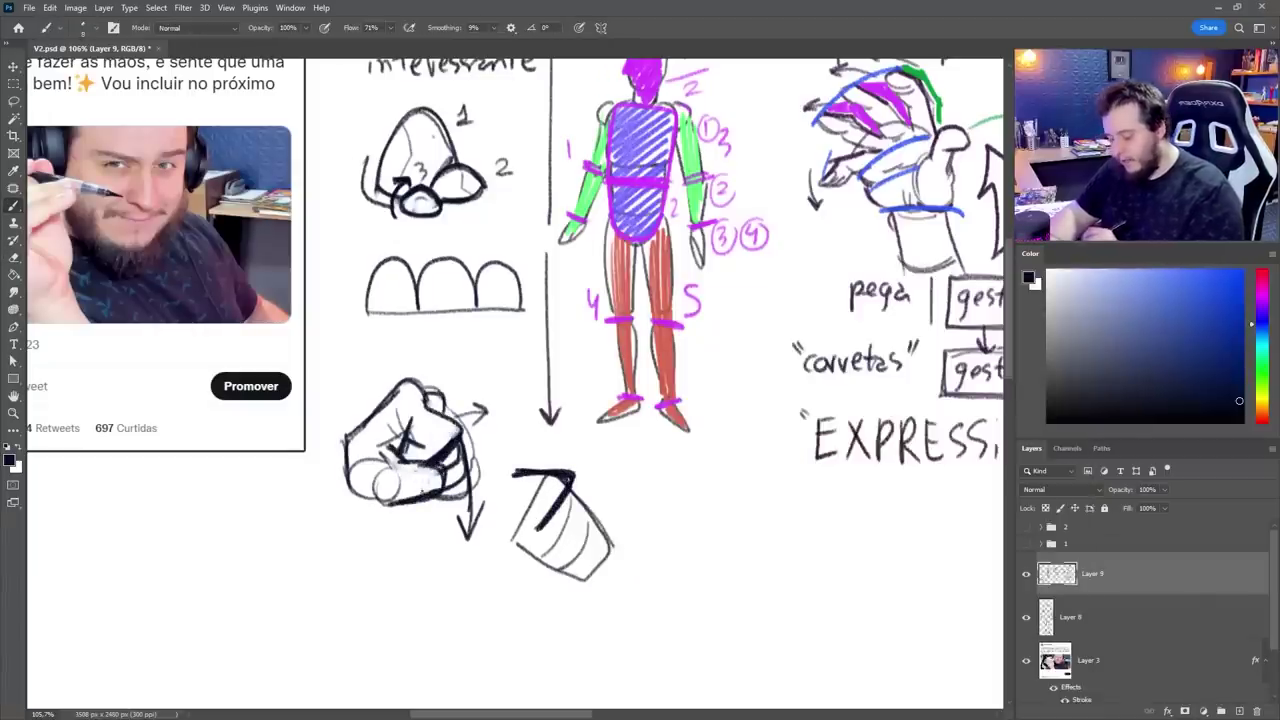
Step: Darken the closed hand's folded fingertips and palm edge, and sketch an open wrist block behind it
drag(438, 467, 420, 479)
drag(448, 463, 436, 493)
drag(348, 438, 370, 500)
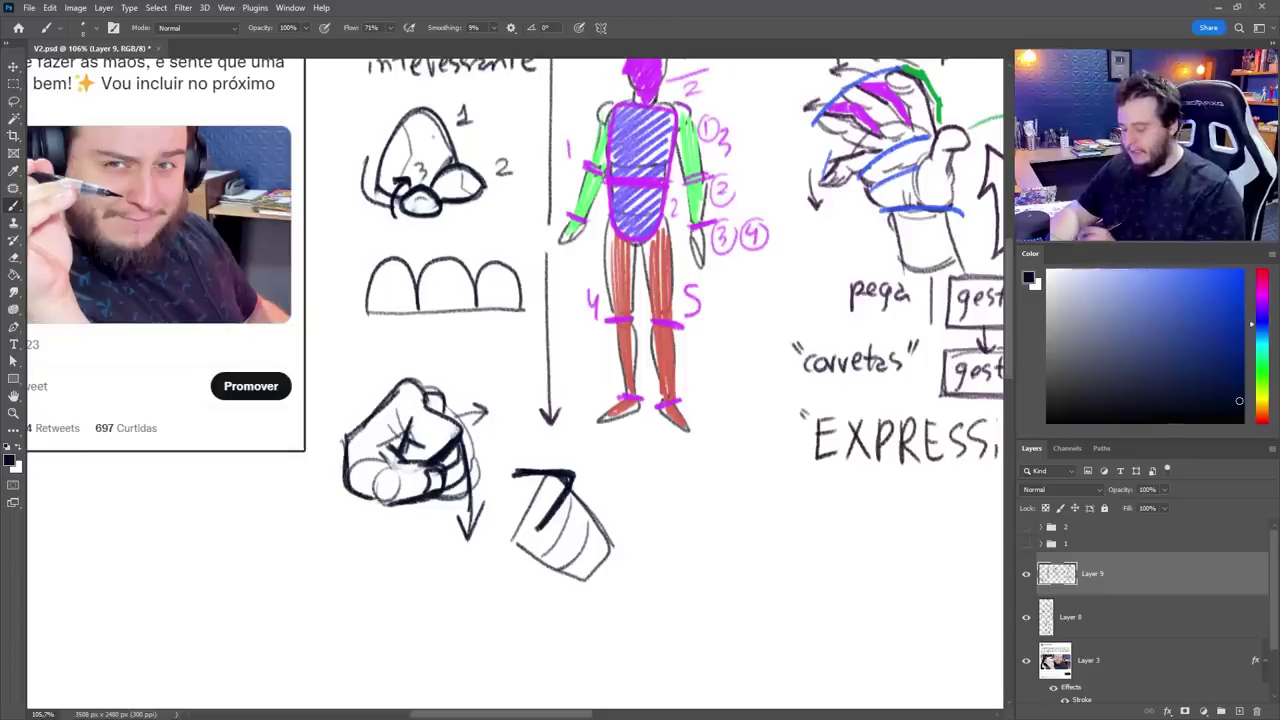
Step: Outline the banded block form with heavy edges, clean up its inner edge, and add a small arrow along its side plane
drag(612, 546, 575, 587)
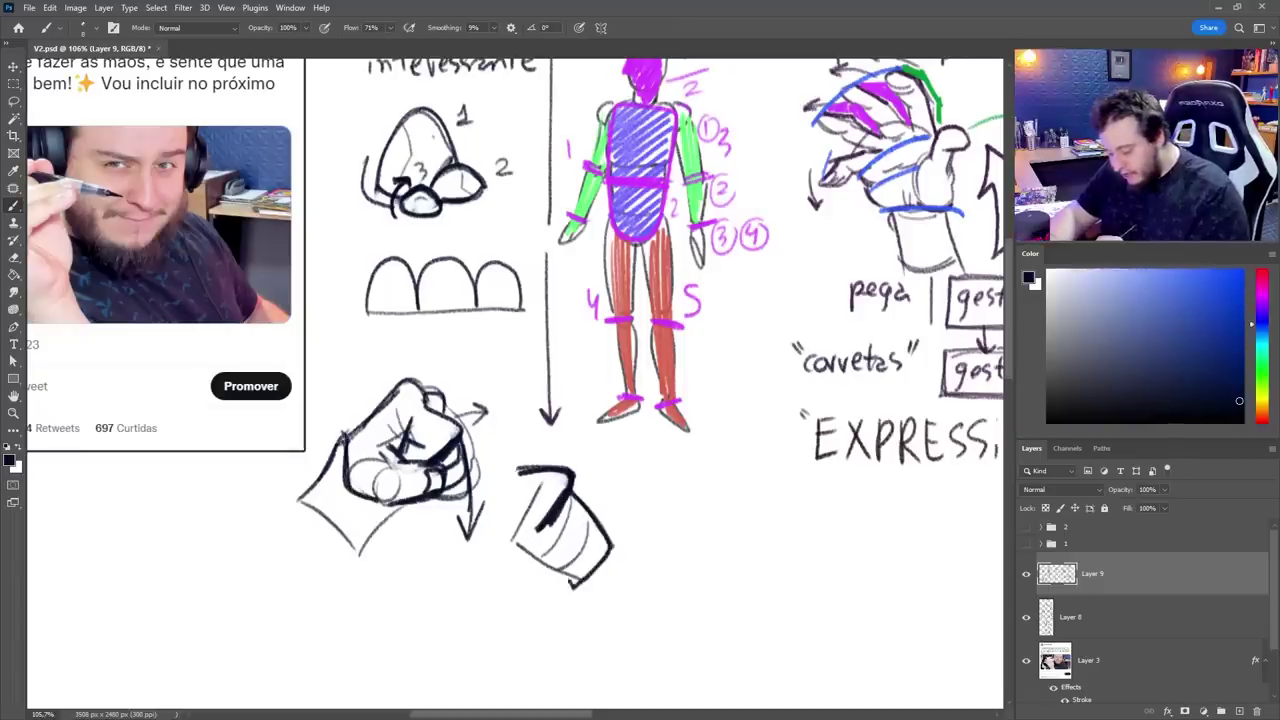
drag(530, 550, 577, 585)
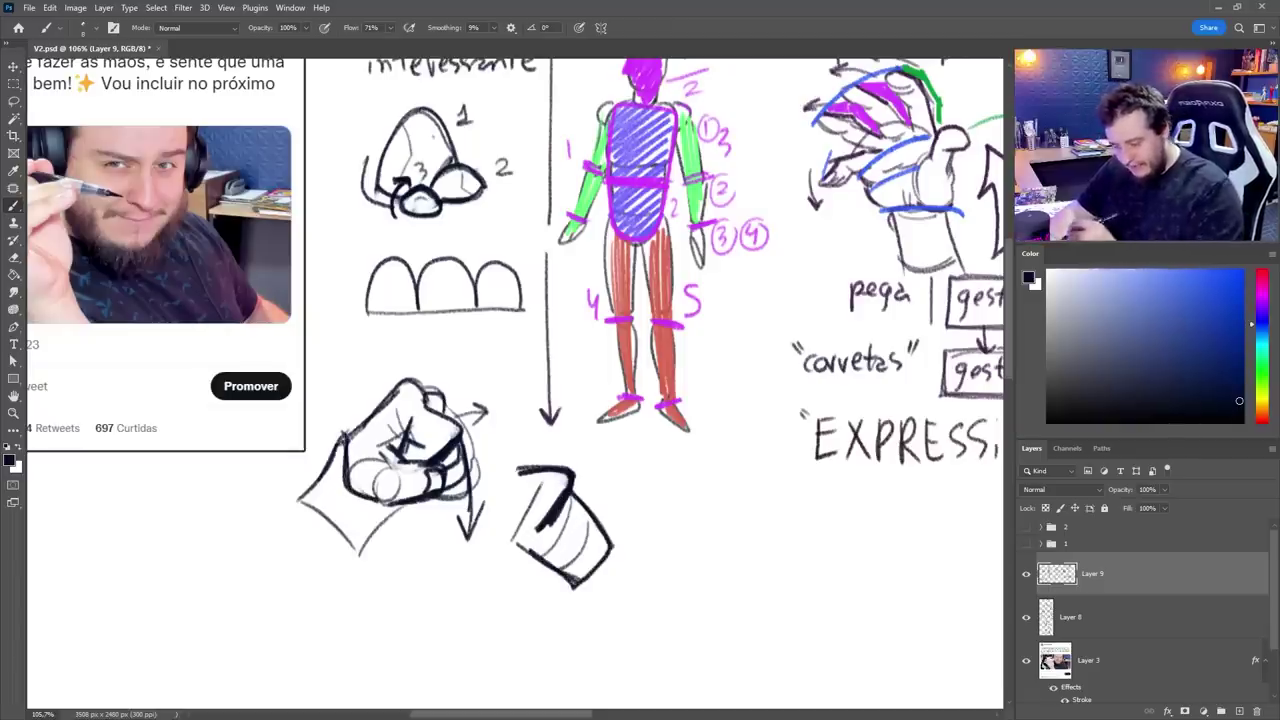
drag(516, 466, 573, 473)
drag(549, 525, 528, 551)
key(e)
mouse_move(550, 502)
mouse_down()
mouse_move(520, 546)
mouse_move(540, 488)
mouse_move(566, 518)
mouse_up()
key(b)
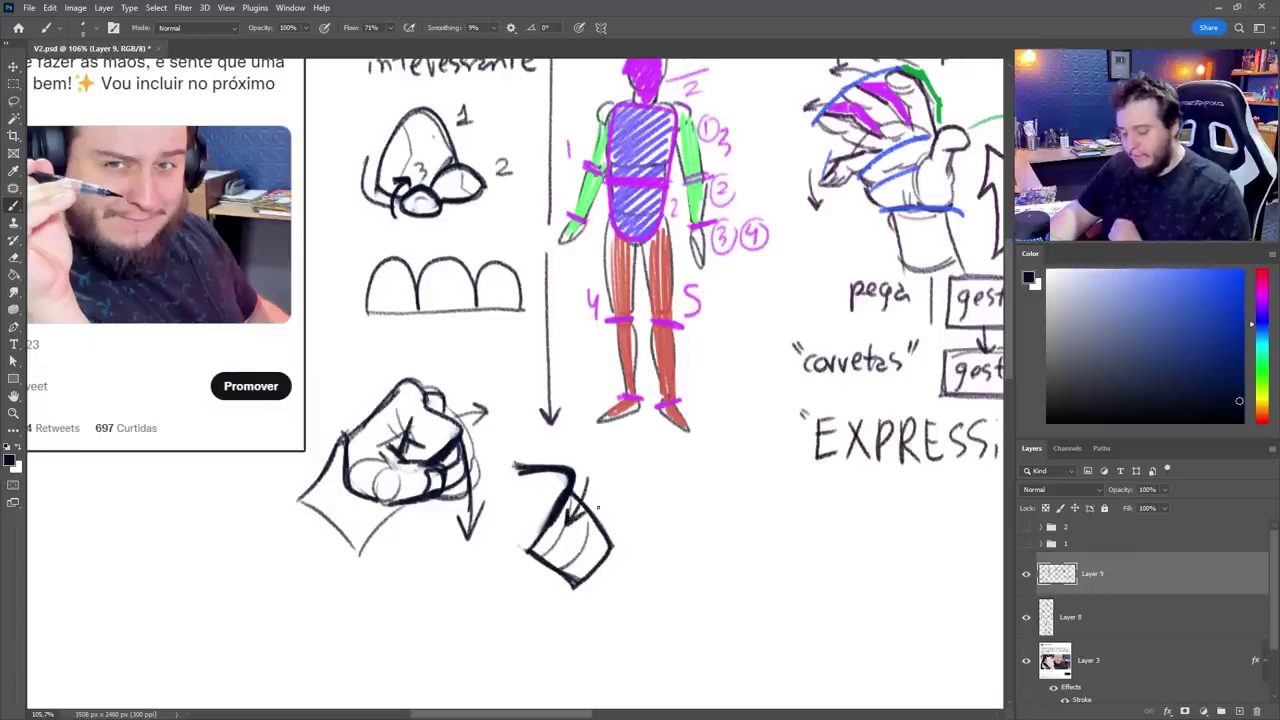
Step: Sketch a relaxed hand to the right of the banded block, with long overlapping fingers bending downward
mouse_move(671, 458)
mouse_down()
mouse_move(625, 499)
mouse_move(619, 538)
mouse_move(666, 531)
mouse_move(728, 476)
mouse_move(717, 462)
mouse_move(636, 546)
mouse_up()
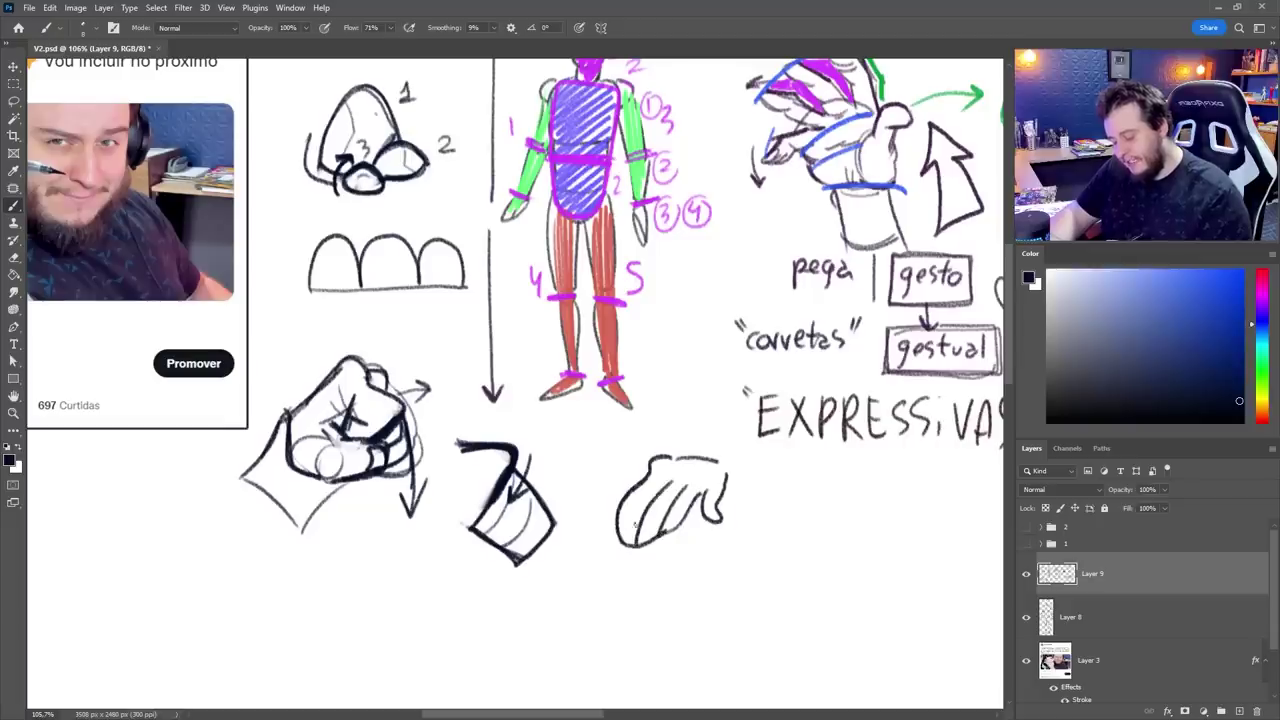
drag(654, 480, 624, 540)
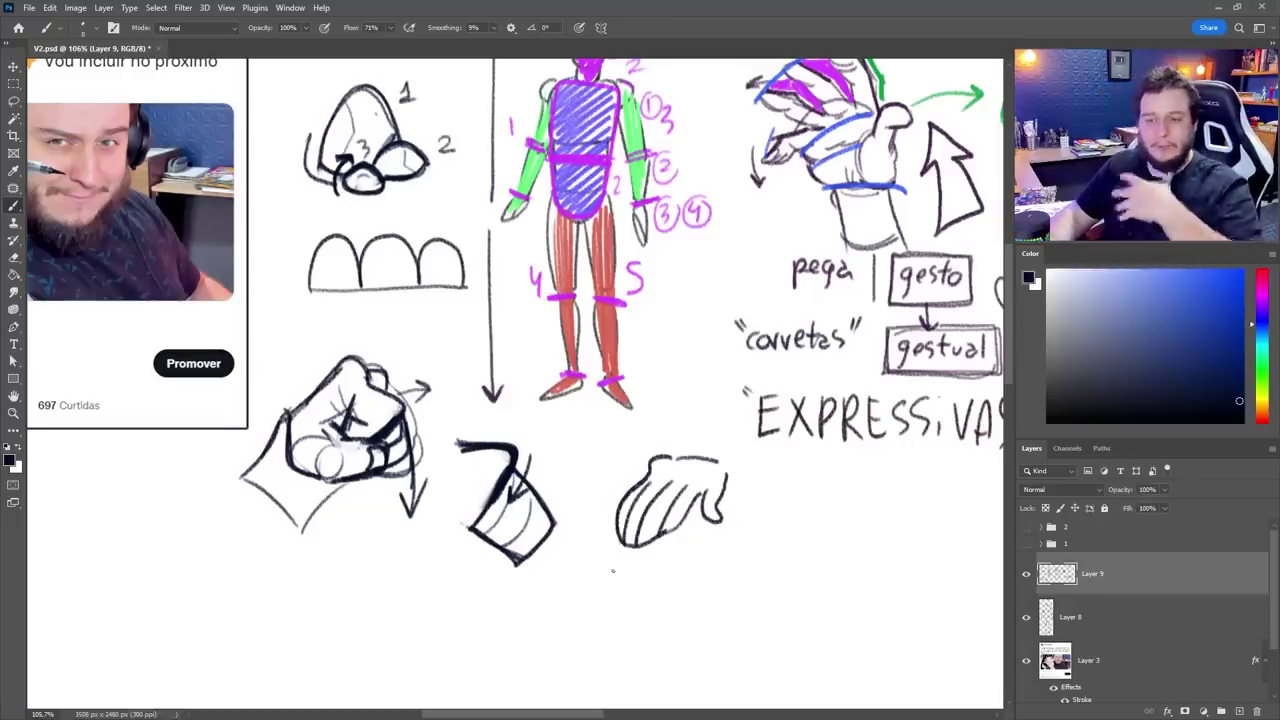
key(e)
mouse_move(653, 490)
mouse_down()
mouse_move(632, 518)
mouse_move(672, 506)
mouse_move(652, 532)
mouse_up()
key(b)
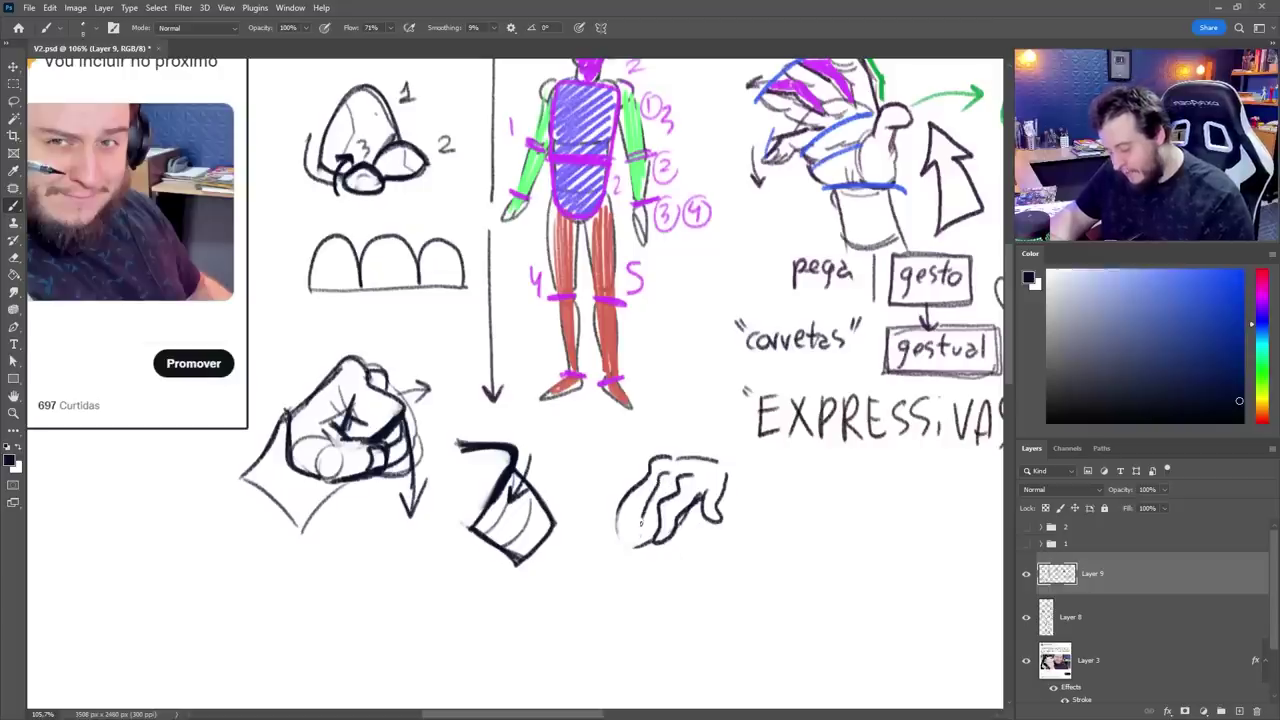
drag(654, 476, 628, 543)
Step: Refine the relaxed hand's bent fingers and fingertips with darker contours, and extend a wrist and forearm from it
key(e)
mouse_move(629, 488)
mouse_down()
mouse_move(628, 550)
mouse_move(726, 498)
mouse_up()
key(b)
mouse_move(668, 456)
mouse_down()
mouse_move(730, 458)
mouse_move(782, 486)
mouse_move(777, 545)
mouse_up()
key(e)
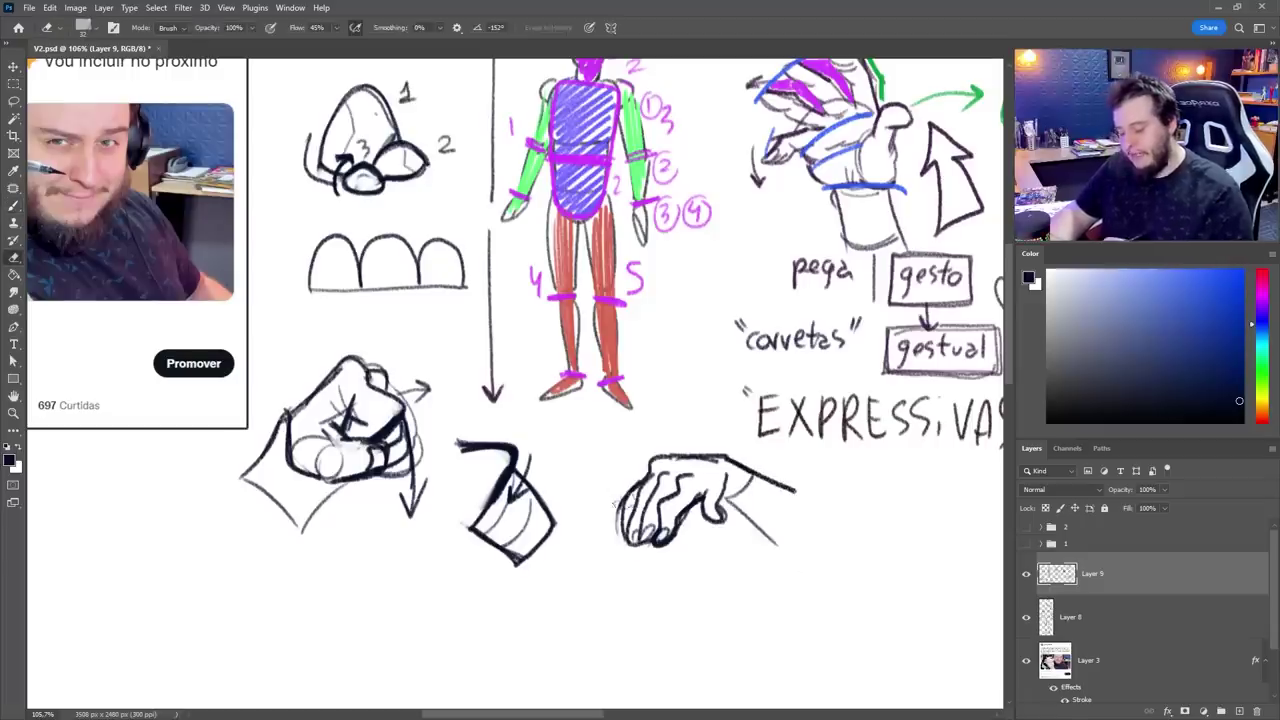
drag(630, 485, 623, 531)
key(b)
drag(625, 616, 569, 620)
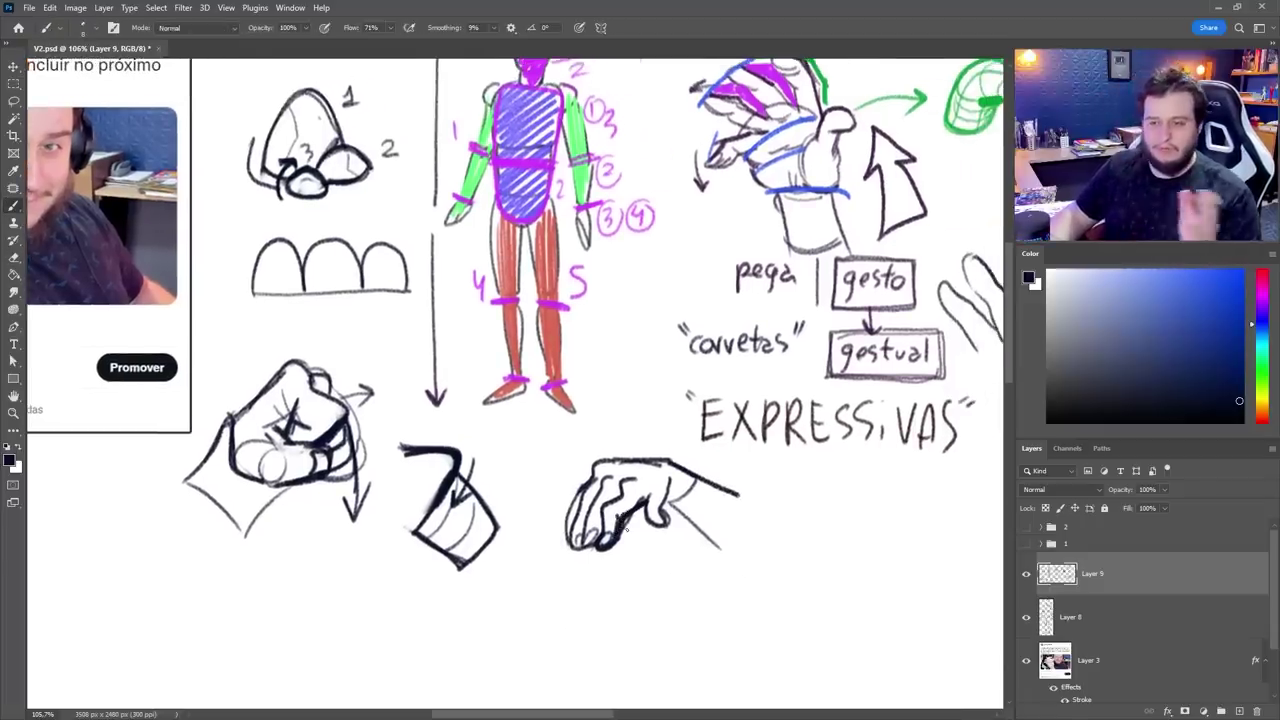
key(z)
alt+click(741, 546)
drag(741, 546, 750, 602)
key(b)
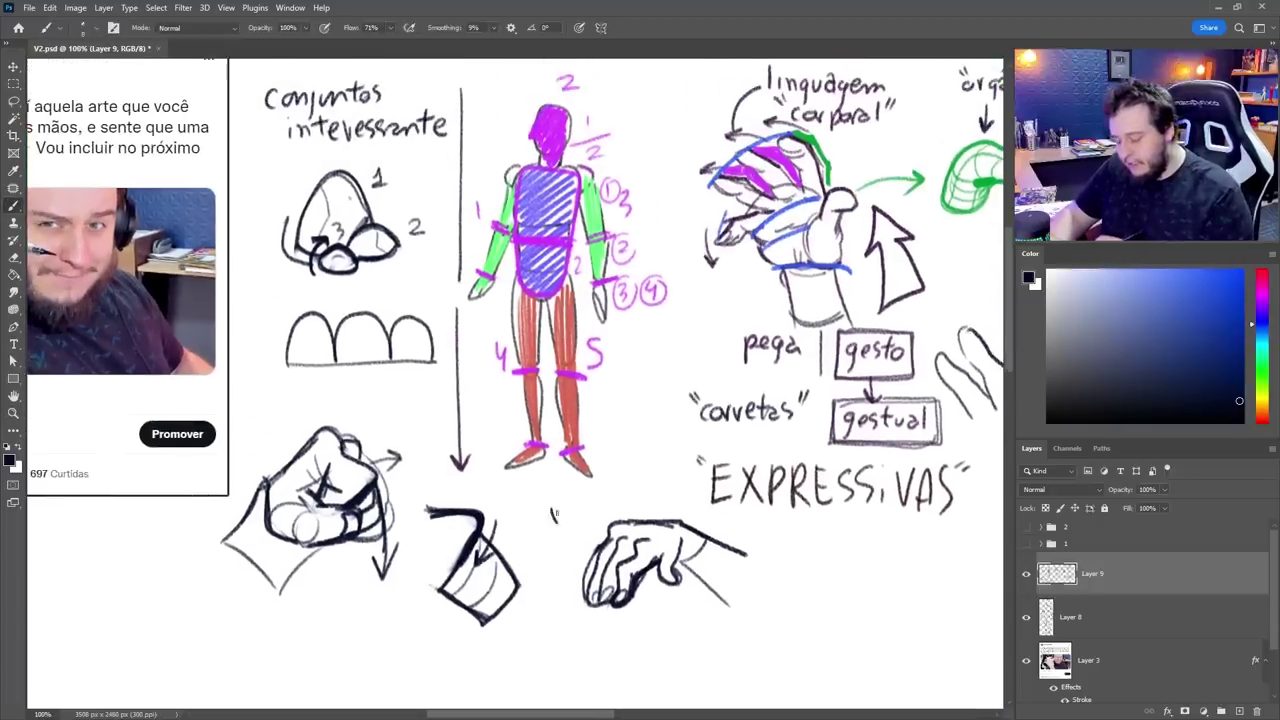
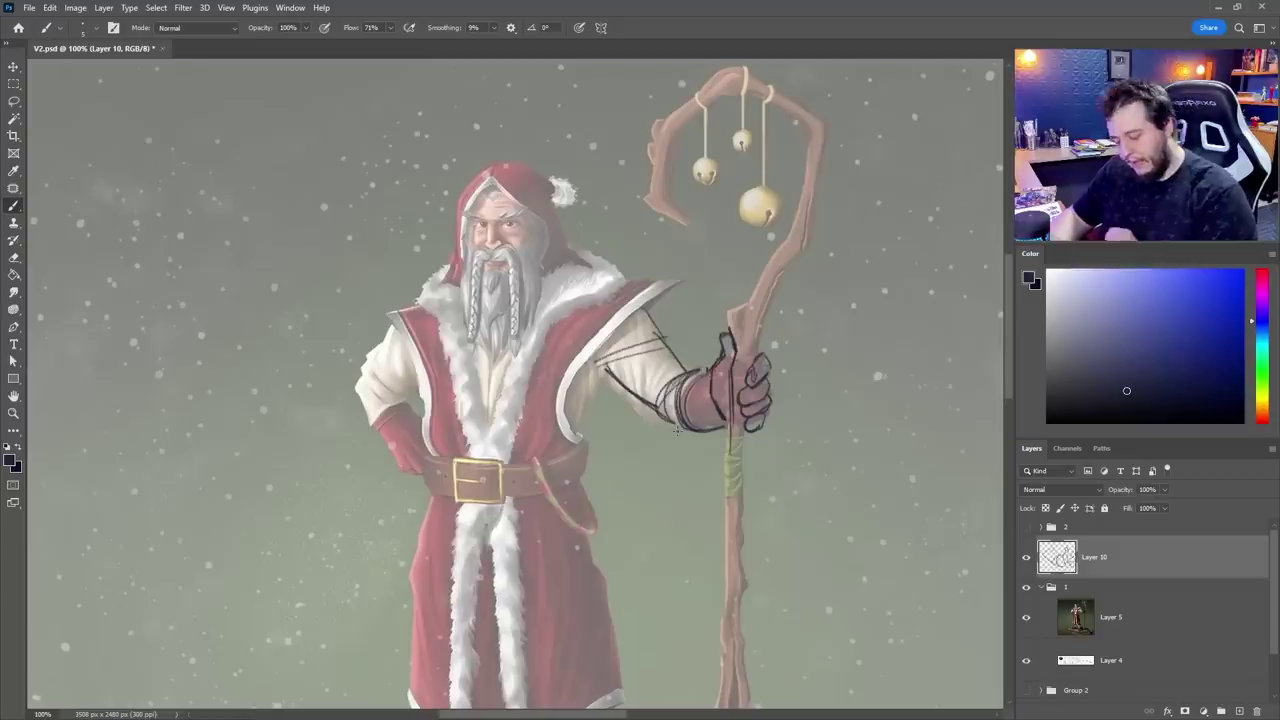
Step: Clean up the outlines of the staff-holding glove's fingers and redraw the lowest finger curling beneath the others
key(e)
drag(752, 364, 756, 384)
key(b)
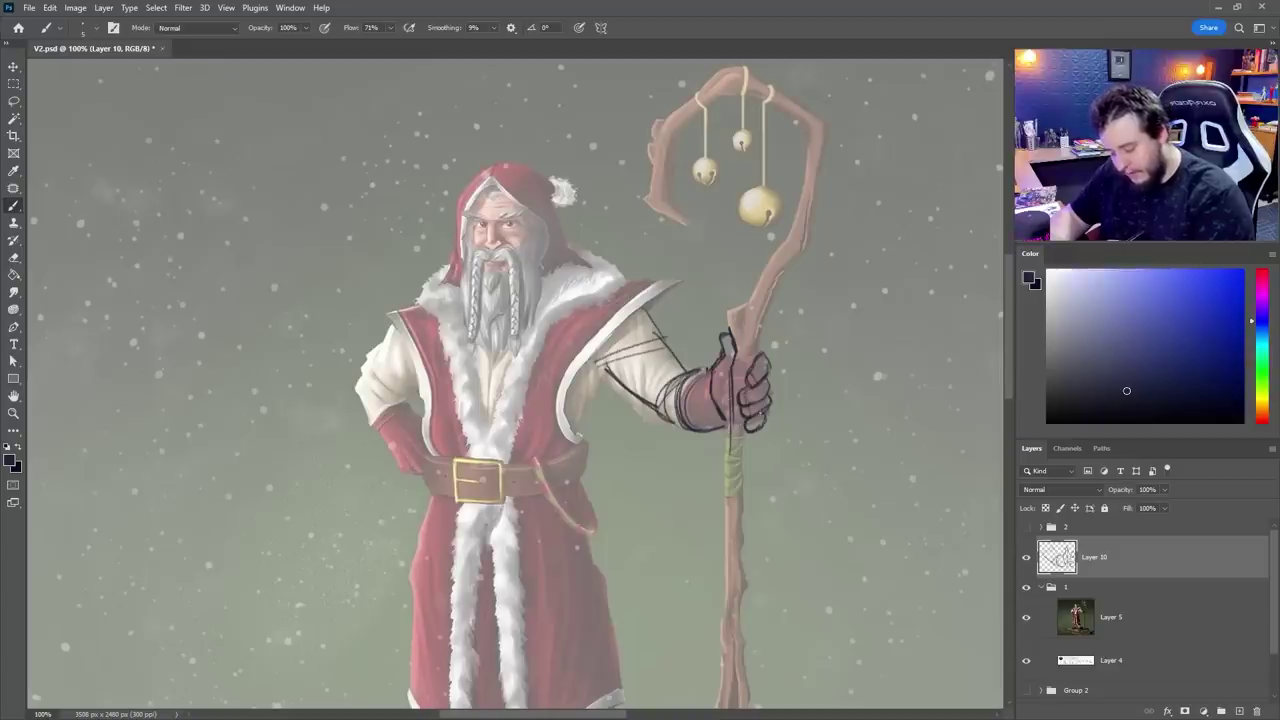
key(e)
drag(746, 431, 769, 422)
key(b)
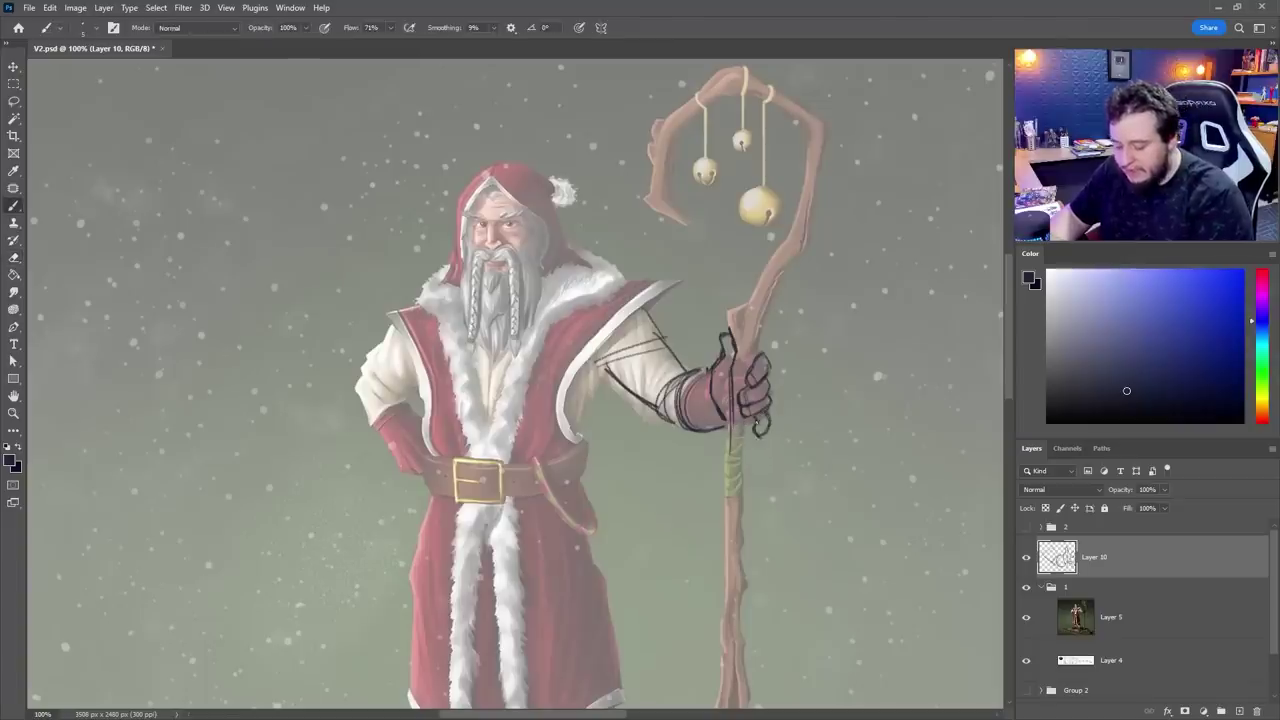
Step: Outline the staff's edges below the gripping hand and along the angular bend above it
key(e)
drag(731, 408, 730, 450)
key(b)
drag(732, 370, 727, 494)
drag(749, 422, 743, 523)
drag(743, 462, 748, 540)
drag(729, 315, 775, 254)
drag(764, 348, 821, 249)
drag(821, 250, 822, 178)
Step: Draw wide pointed shoulder flaps on both sides of the robe's collar, with edges sloping in toward the waist
mouse_move(432, 280)
mouse_down()
mouse_move(401, 283)
mouse_move(398, 334)
mouse_up()
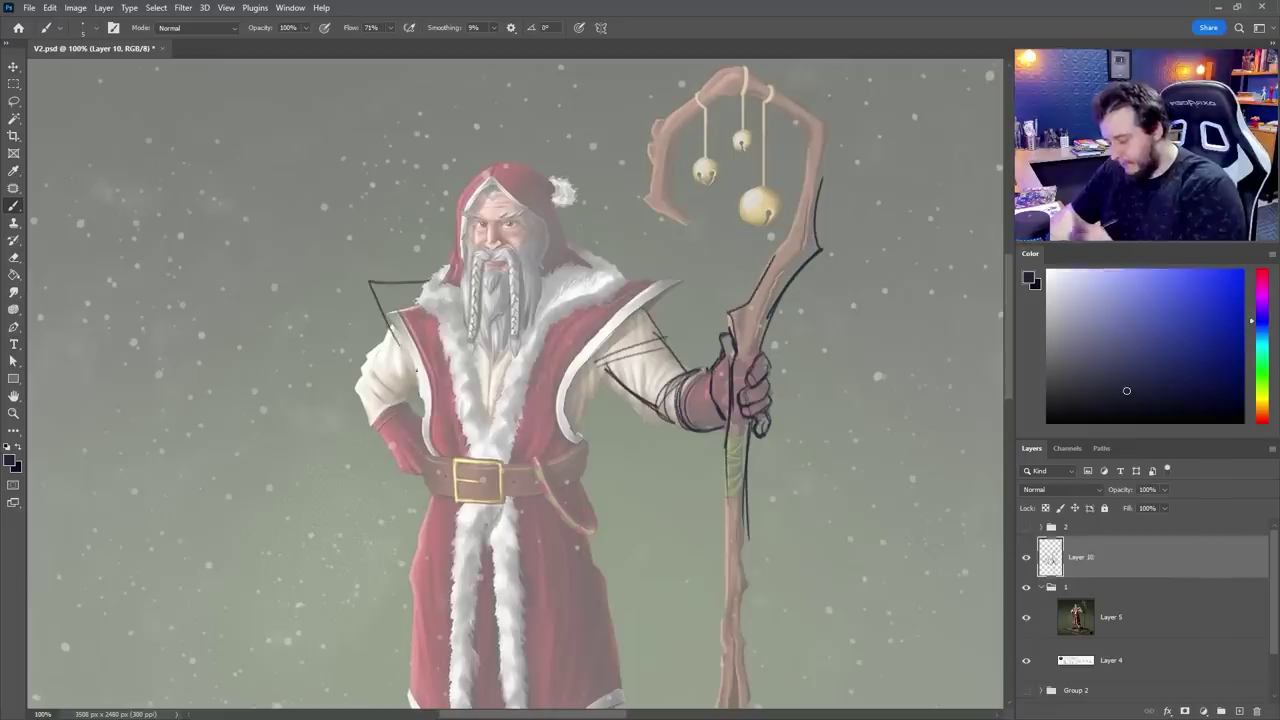
drag(372, 284, 438, 400)
drag(604, 268, 672, 280)
drag(672, 282, 556, 458)
drag(382, 284, 428, 388)
mouse_move(411, 292)
mouse_down()
mouse_move(391, 318)
mouse_move(426, 387)
mouse_up()
key(ctrl+z)
Step: Draw lapel lines down the robe's chest from the shoulders, converging in a V at the belt
drag(604, 558, 722, 437)
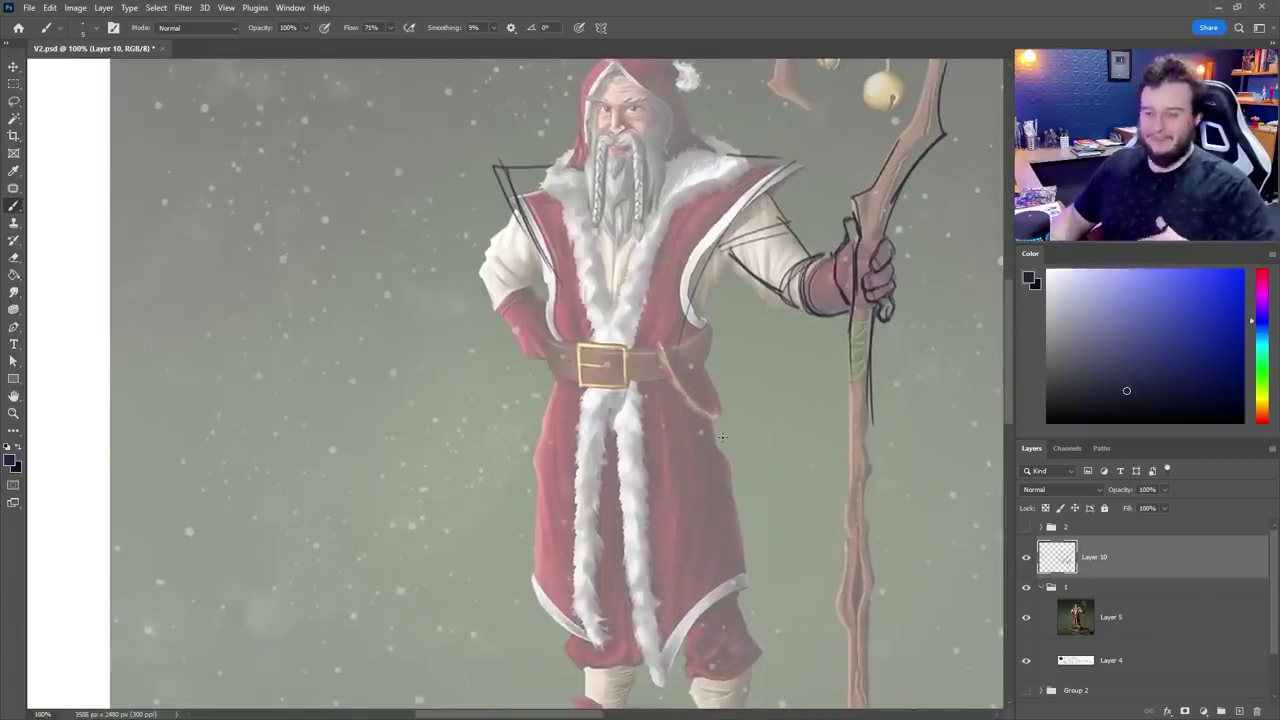
drag(560, 212, 548, 394)
drag(618, 232, 602, 376)
key(ctrl+z)
mouse_move(614, 234)
mouse_down()
mouse_move(598, 352)
mouse_move(676, 186)
mouse_up()
mouse_move(583, 182)
mouse_down()
mouse_move(602, 340)
mouse_move(589, 335)
mouse_up()
mouse_move(556, 170)
mouse_down()
mouse_move(592, 340)
mouse_move(714, 188)
mouse_move(680, 334)
mouse_up()
Step: Draw the robe's vest edges beside both arms and add a waistline along the top of the belt
drag(734, 218, 678, 336)
drag(734, 254, 680, 348)
drag(559, 210, 556, 352)
drag(550, 353, 680, 344)
Step: Draw the side contours of the robe's skirt from the waist down toward the hem
mouse_move(549, 354)
mouse_down()
mouse_move(536, 430)
mouse_move(576, 618)
mouse_up()
drag(538, 392, 588, 638)
mouse_move(709, 322)
mouse_down()
mouse_move(705, 418)
mouse_move(740, 584)
mouse_up()
drag(708, 332, 766, 622)
Step: Erase part of the skirt's left contour, and redraw the skirt with longer sides, a pointed hem and centre-front lines
key(z)
alt+click(768, 470)
mouse_move(778, 481)
mouse_down()
mouse_move(743, 484)
mouse_move(737, 426)
mouse_up()
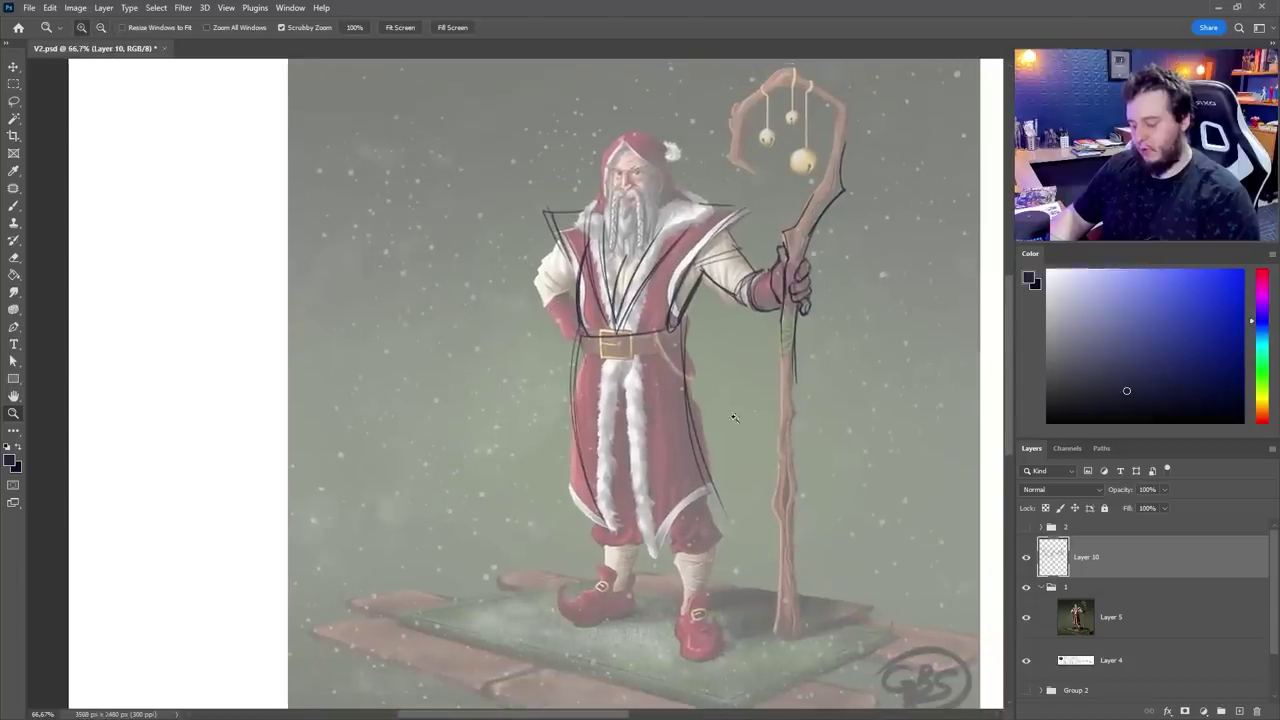
key(e)
drag(592, 484, 606, 514)
drag(582, 400, 605, 515)
key(b)
mouse_move(572, 340)
mouse_down()
mouse_move(580, 530)
mouse_move(630, 528)
mouse_up()
drag(686, 346, 728, 523)
drag(590, 516, 684, 540)
mouse_move(683, 174)
mouse_down()
mouse_move(610, 390)
mouse_move(641, 534)
mouse_up()
drag(608, 472, 638, 524)
Step: Reinforce the outlines of the fingers wrapped around the staff and the back edge of the gloved hand
ctrl+click(772, 176)
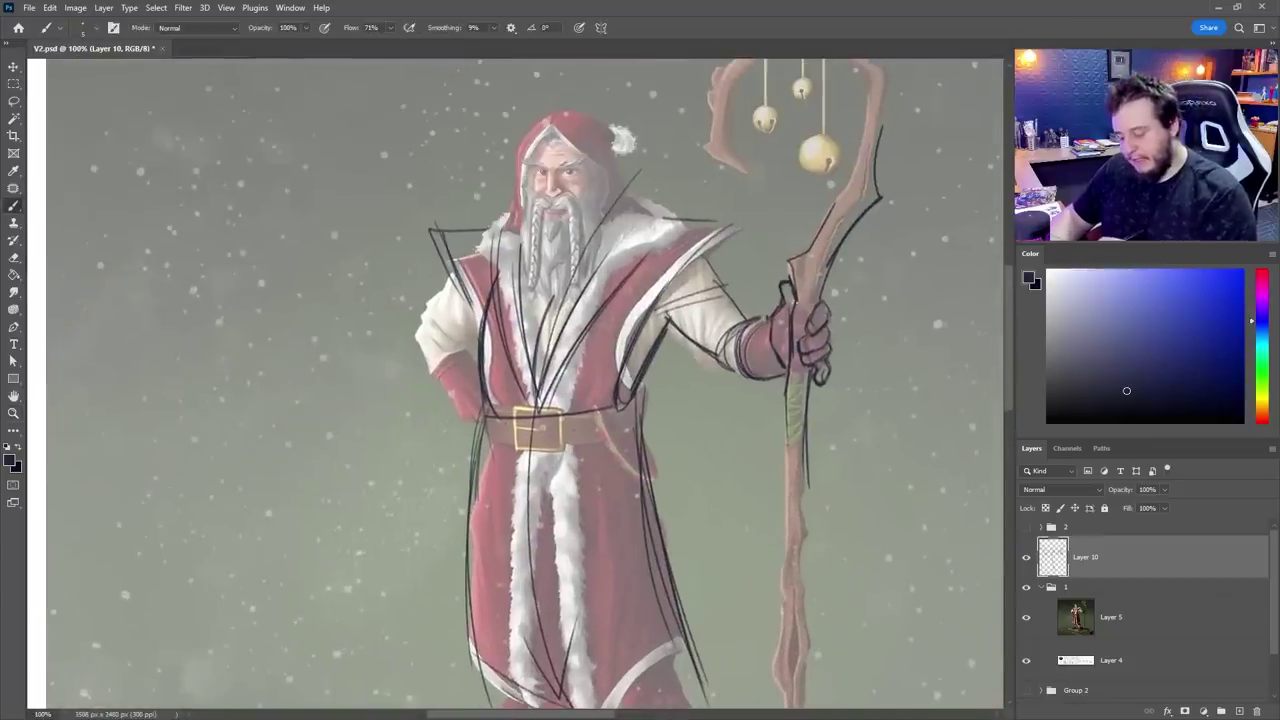
key(ctrl+plus)
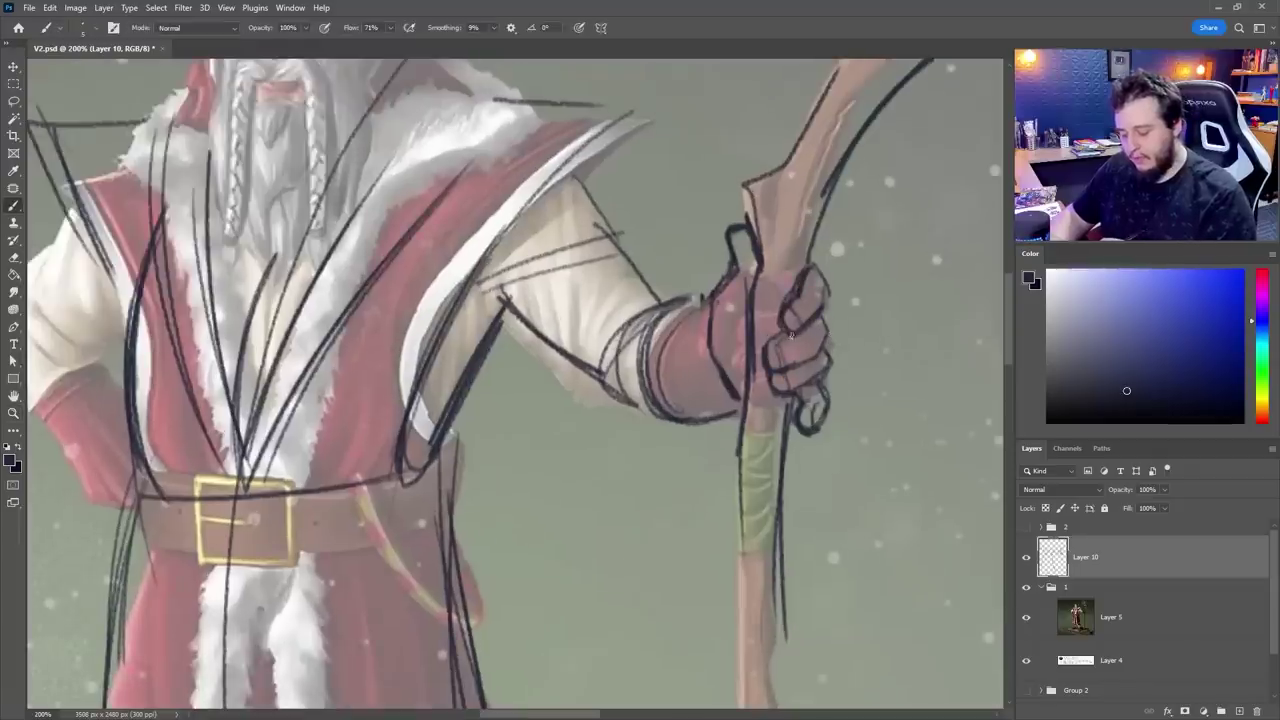
mouse_move(811, 260)
mouse_down()
mouse_move(827, 338)
mouse_move(800, 386)
mouse_up()
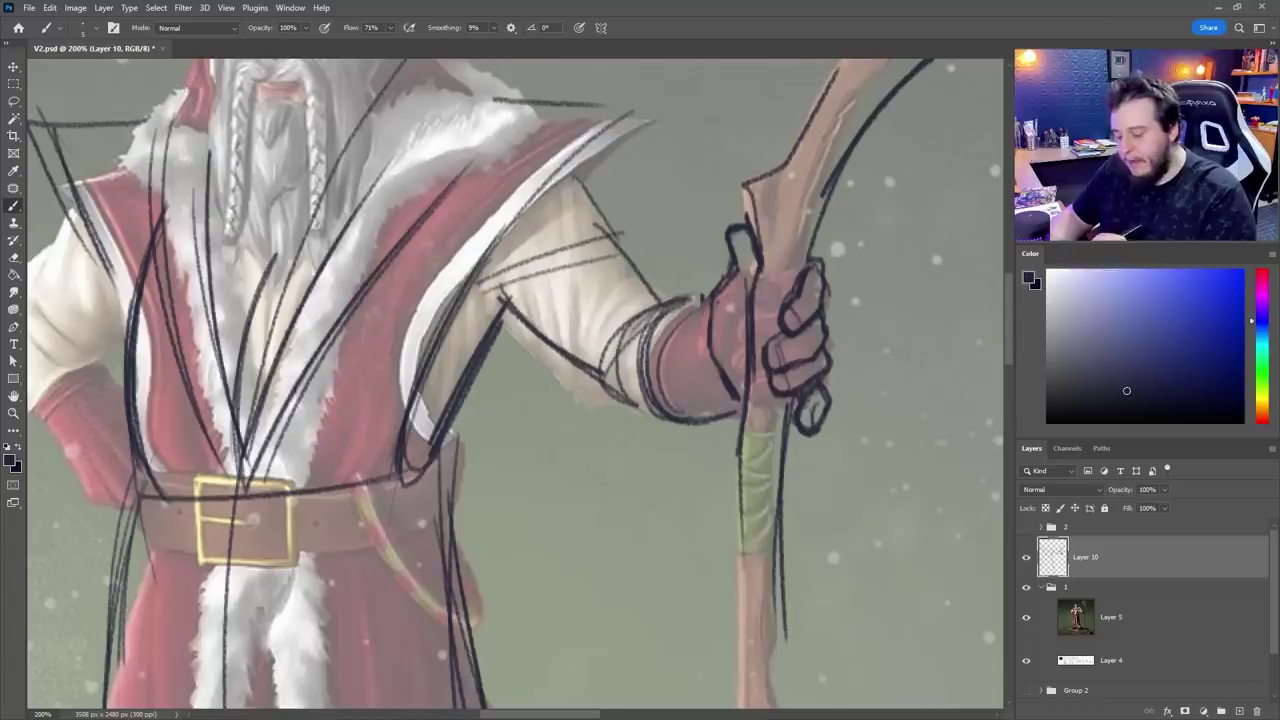
key(e)
key(b)
mouse_move(711, 324)
mouse_down()
mouse_move(738, 411)
mouse_move(732, 396)
mouse_up()
Step: Rework the glove's cuff at the wrist with rounded bands and hatch shading on its underside
key(e)
drag(672, 308, 656, 414)
key(b)
drag(642, 390, 688, 428)
drag(664, 326, 668, 386)
mouse_move(696, 306)
mouse_down()
mouse_move(662, 376)
mouse_move(700, 428)
mouse_up()
mouse_move(712, 376)
mouse_down()
mouse_move(686, 404)
mouse_move(706, 420)
mouse_up()
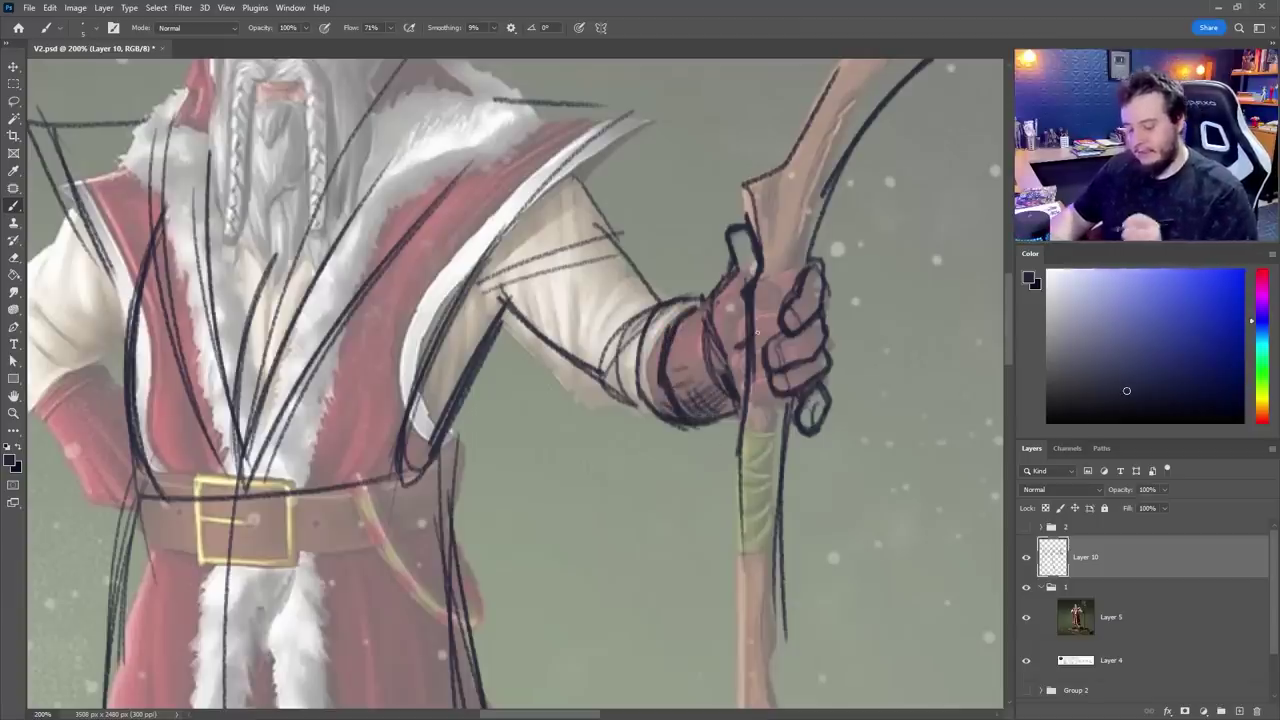
Step: Outline the staff's green grip as a thicker wrapped section with cross bands at its upper and lower ends
key(e)
key(b)
mouse_move(738, 552)
mouse_down()
mouse_move(742, 454)
mouse_move(745, 650)
mouse_up()
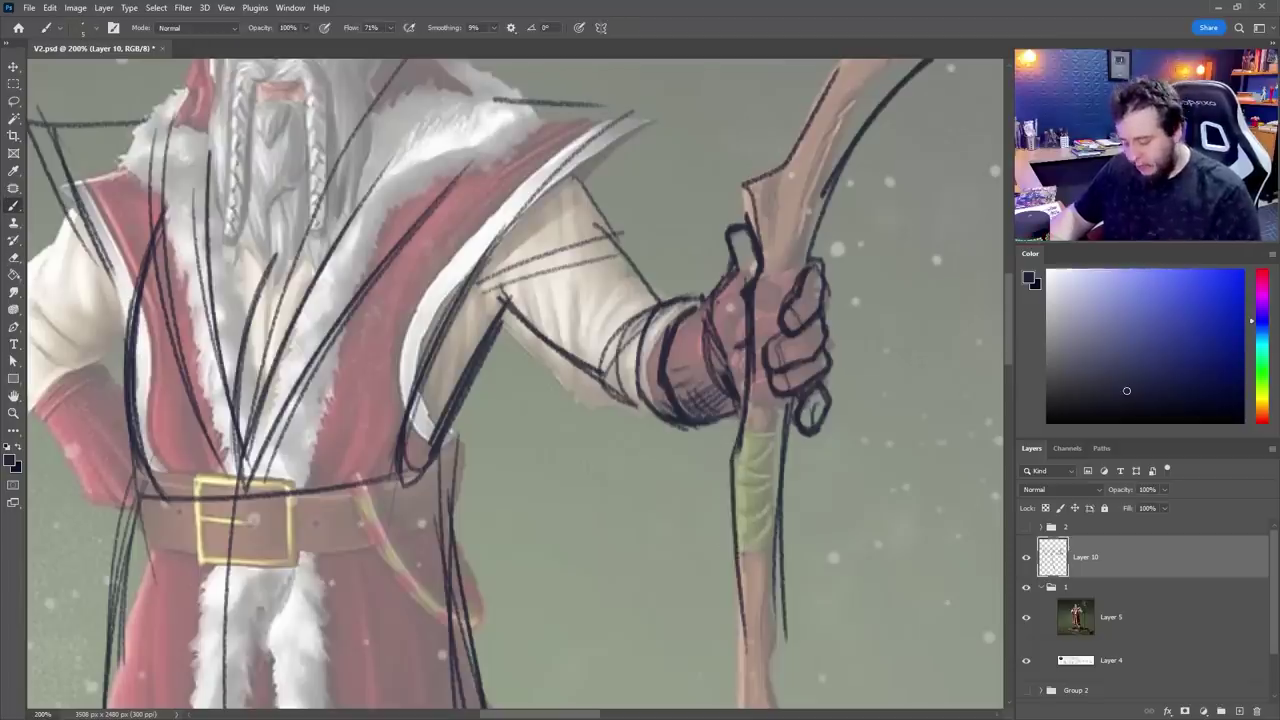
drag(745, 433, 786, 431)
drag(738, 598, 782, 598)
key(e)
key(b)
drag(778, 510, 784, 632)
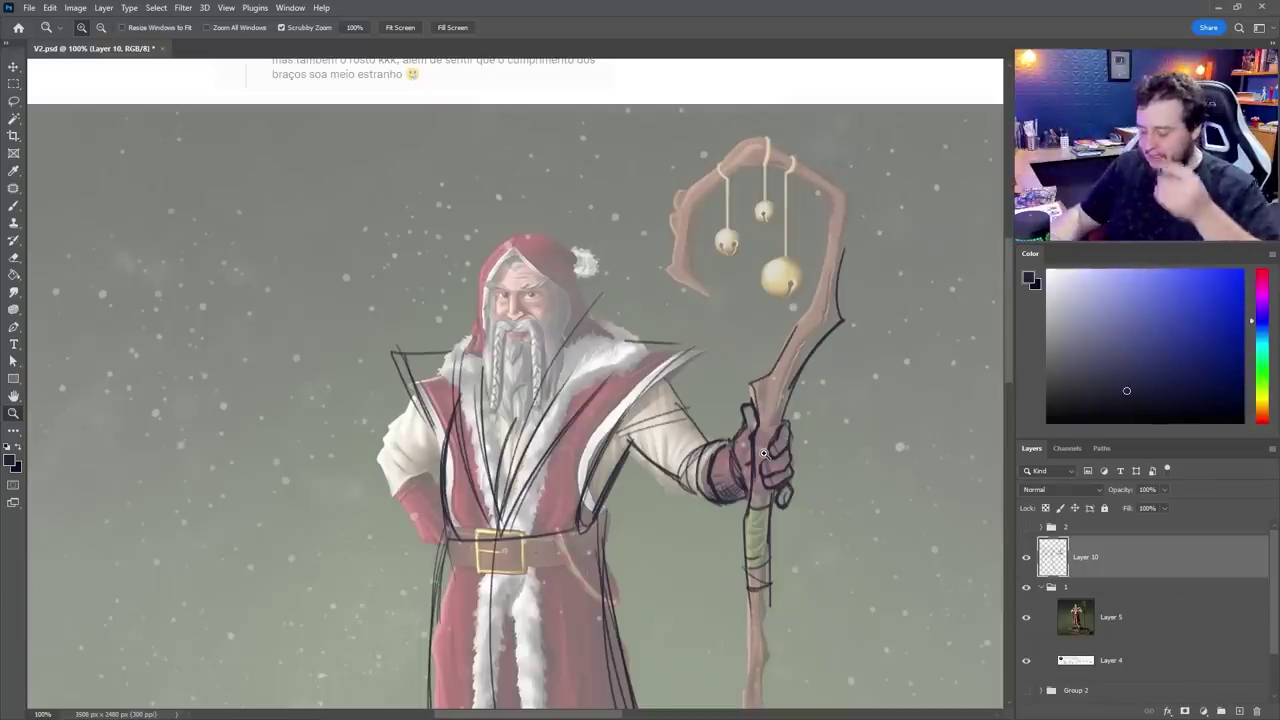
drag(546, 582, 665, 534)
key(b)
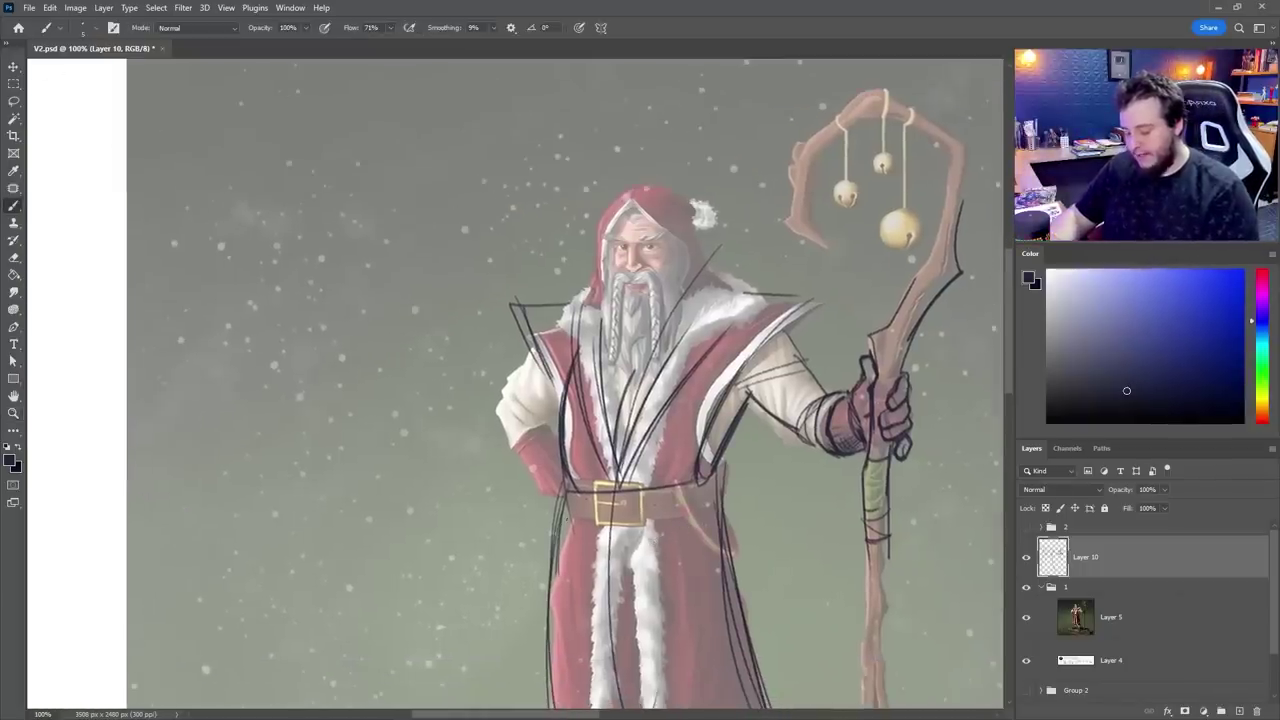
drag(536, 524, 526, 542)
mouse_move(432, 440)
mouse_down()
mouse_move(482, 444)
mouse_move(462, 462)
mouse_up()
key(ctrl+z)
key(ctrl+z)
Step: Sketch a bent arm from banded cylinders in the empty background beside the figure, with straight axis lines through it
alt+click(536, 392)
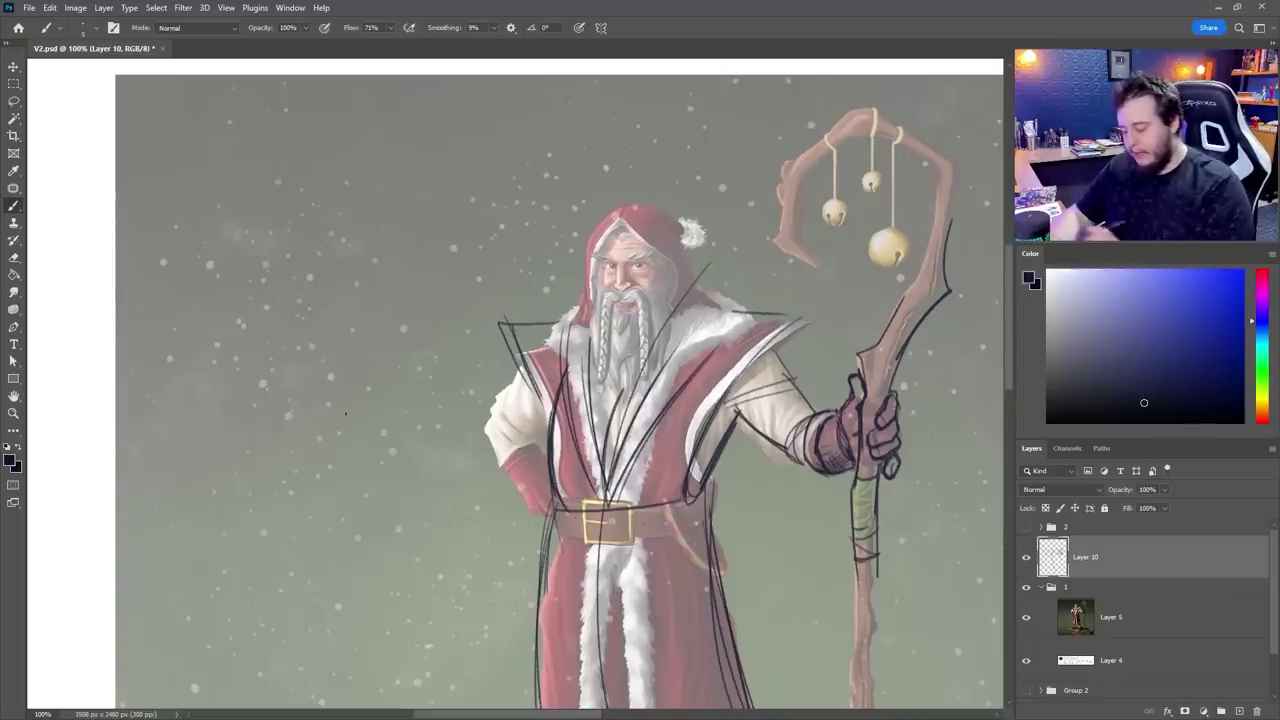
mouse_move(298, 426)
mouse_down()
mouse_move(346, 428)
mouse_move(305, 400)
mouse_up()
drag(340, 445, 390, 408)
mouse_move(300, 392)
mouse_down()
mouse_move(378, 361)
mouse_move(403, 370)
mouse_move(372, 356)
mouse_move(366, 424)
mouse_move(346, 440)
mouse_move(362, 472)
mouse_up()
drag(286, 452, 358, 502)
mouse_move(314, 428)
mouse_down()
mouse_move(422, 348)
mouse_move(311, 431)
mouse_move(376, 508)
mouse_up()
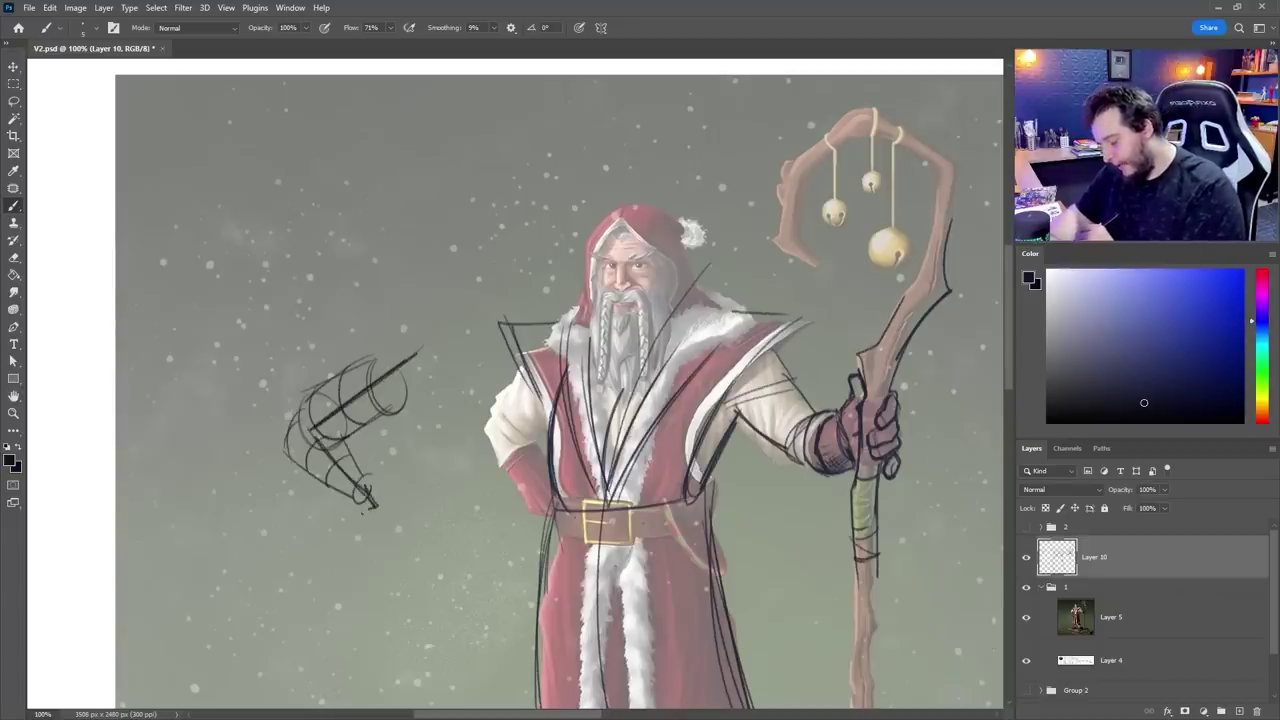
Step: Undo the bent arm's heavy axis strokes, and mark its joints and a circular hand at the end
key(ctrl+z)
key(ctrl+z)
key(ctrl+z)
key(ctrl+z)
key(ctrl+z)
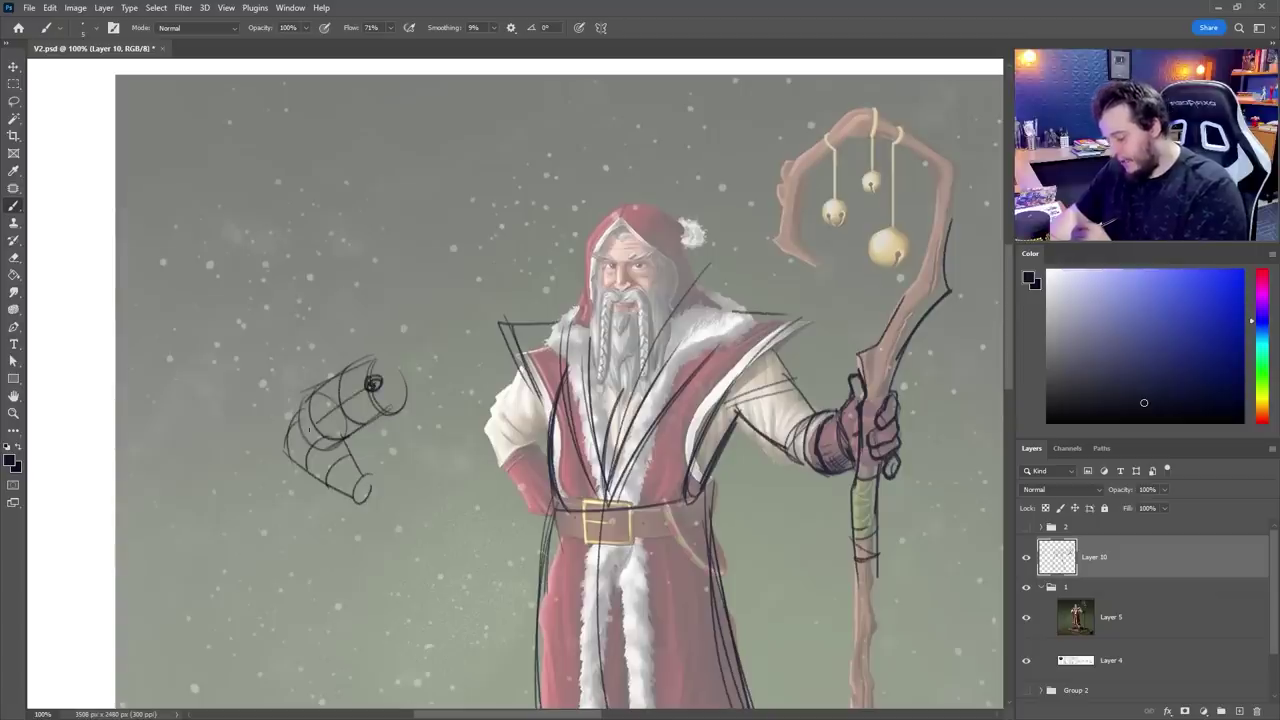
mouse_move(302, 432)
mouse_down()
mouse_move(370, 500)
mouse_move(362, 488)
mouse_up()
Step: Outline the upper arm and rounded elbow of the figure's hip-resting arm over the painted sleeve
drag(550, 404, 500, 446)
key(ctrl+z)
drag(551, 413, 513, 450)
drag(524, 370, 477, 429)
mouse_move(475, 444)
mouse_down()
mouse_move(511, 442)
mouse_move(480, 476)
mouse_move(503, 490)
mouse_up()
drag(512, 436, 512, 498)
key(ctrl+z)
key(ctrl+z)
Step: Draw the hip-resting arm's forearm and glove cuff, and shape the hand's fingers at the belt
drag(516, 442, 540, 475)
drag(518, 484, 513, 502)
mouse_move(520, 489)
mouse_down()
mouse_move(514, 512)
mouse_move(546, 531)
mouse_up()
mouse_move(550, 472)
mouse_down()
mouse_move(518, 526)
mouse_move(546, 530)
mouse_move(544, 500)
mouse_up()
key(e)
drag(548, 494, 530, 532)
key(b)
drag(550, 510, 524, 534)
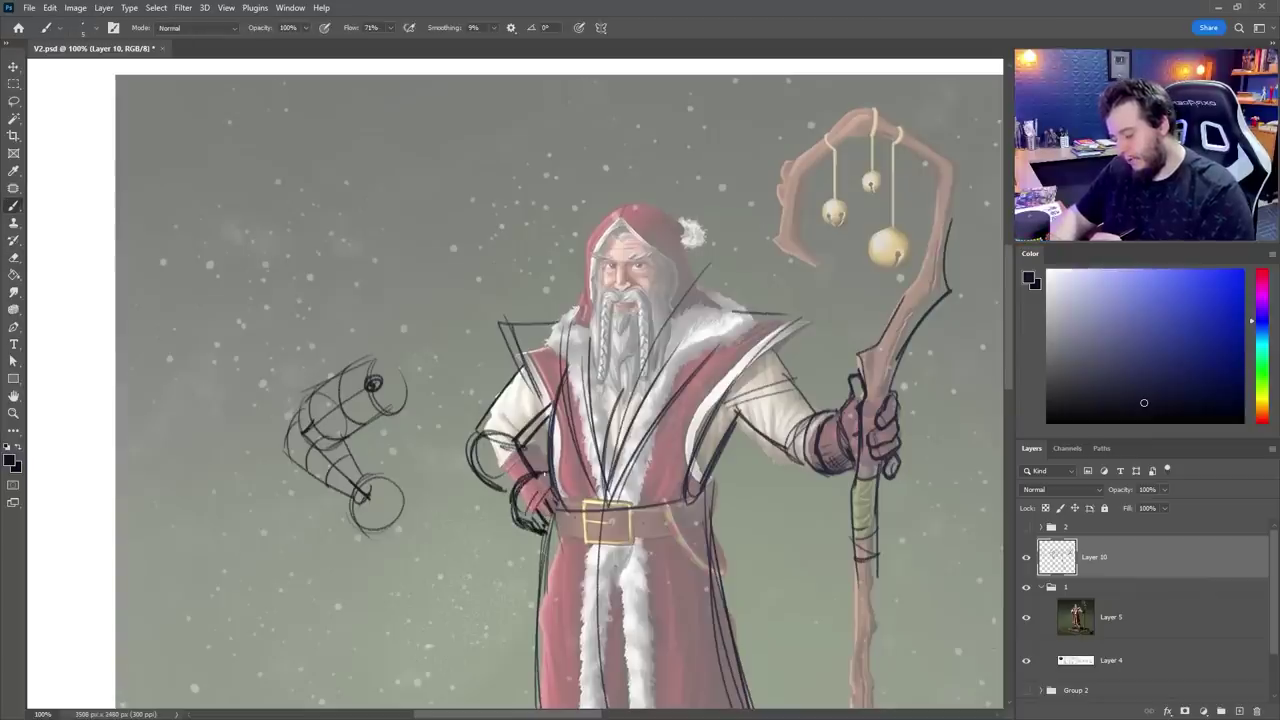
Step: Add curved fold bands around the hip-resting arm's elbow and erase the excess lines there
drag(468, 444, 510, 438)
mouse_move(470, 454)
mouse_down()
mouse_move(506, 490)
mouse_move(510, 444)
mouse_up()
key(e)
mouse_move(484, 442)
mouse_down()
mouse_move(502, 478)
mouse_move(518, 444)
mouse_move(480, 495)
mouse_up()
key(b)
right_click(509, 462)
key(Escape)
key(e)
mouse_move(487, 474)
mouse_down()
mouse_move(513, 452)
mouse_move(470, 452)
mouse_up()
key(b)
Step: Darken the hip-resting arm's outer sleeve contour and add fold lines across the upper arm
drag(520, 374, 469, 440)
mouse_move(478, 420)
mouse_down()
mouse_move(470, 462)
mouse_move(493, 409)
mouse_up()
drag(482, 432, 530, 436)
mouse_move(540, 388)
mouse_down()
mouse_move(478, 420)
mouse_move(484, 434)
mouse_move(524, 440)
mouse_move(534, 414)
mouse_up()
Step: Reinforce the pointed shoulder flap above the hip-resting arm with darker upper and inner edges
key(e)
key(b)
drag(514, 334, 550, 412)
drag(502, 324, 562, 326)
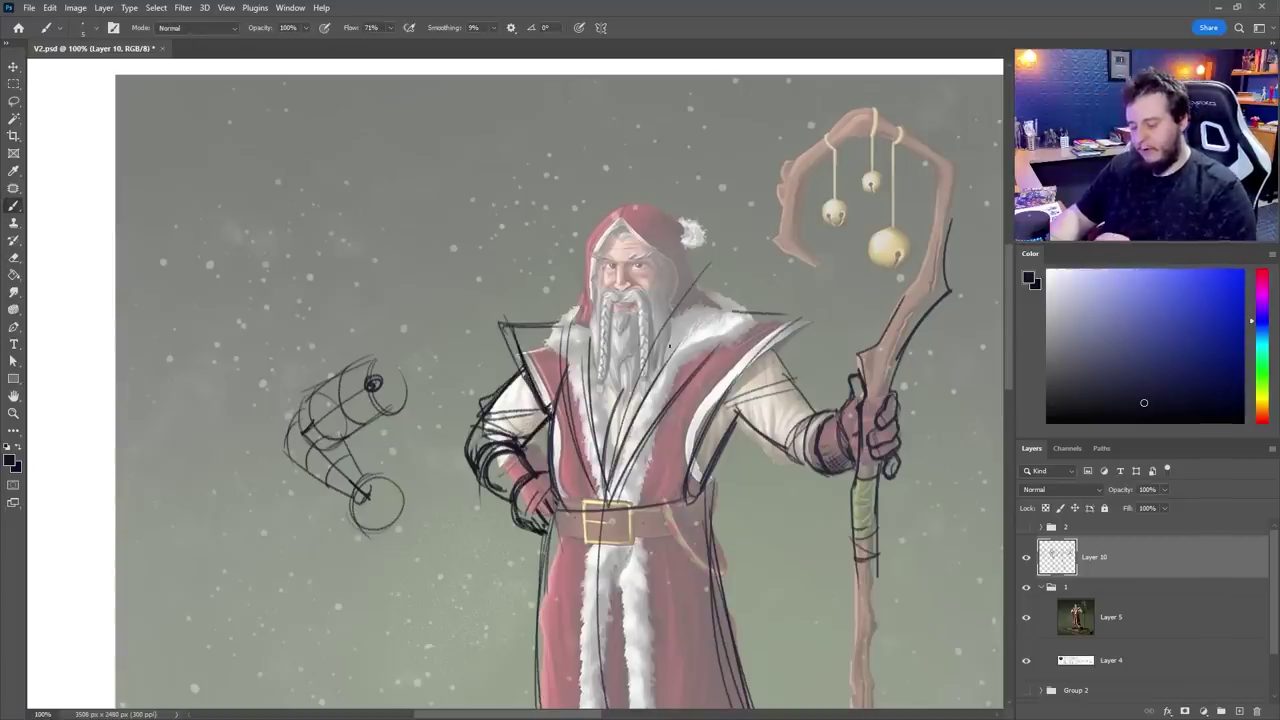
Step: Outline the beard as a rounded mass below the face and add a curved inner strand line
drag(622, 236, 624, 370)
key(ctrl+z)
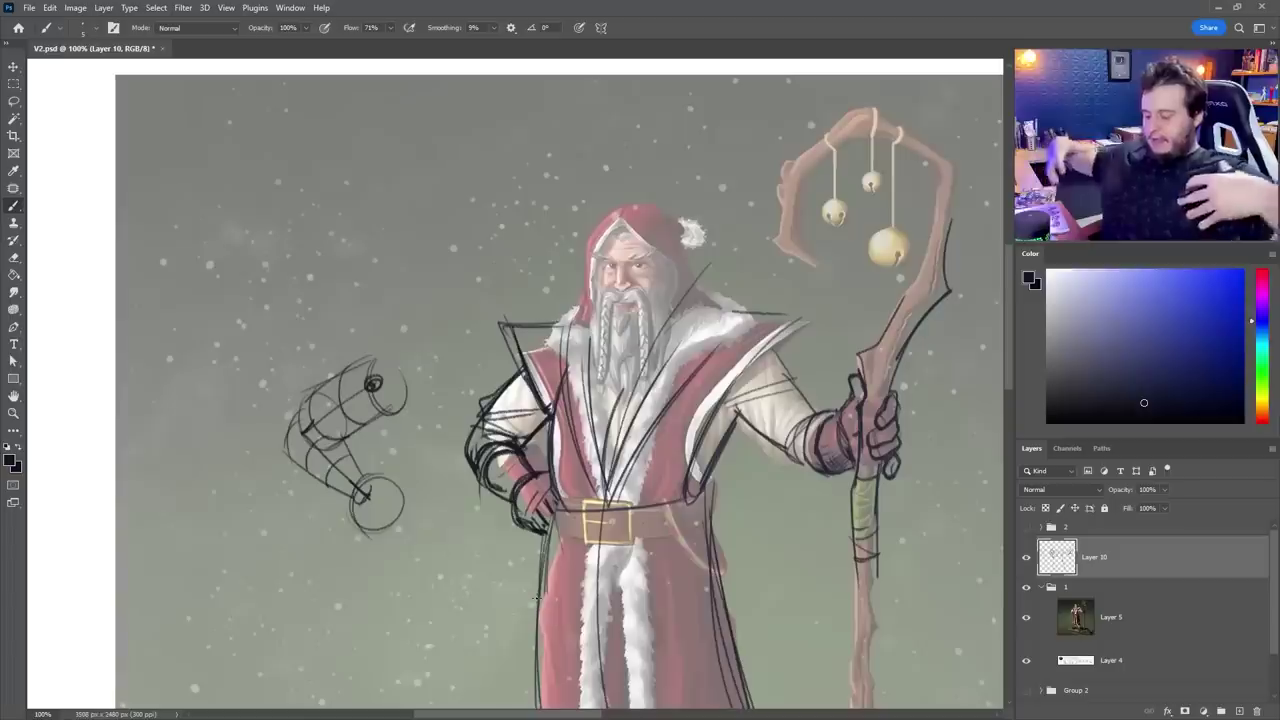
drag(597, 302, 588, 382)
mouse_move(584, 334)
mouse_down()
mouse_move(649, 367)
mouse_move(667, 306)
mouse_up()
mouse_move(663, 352)
mouse_down()
mouse_move(584, 335)
mouse_move(584, 382)
mouse_up()
drag(618, 324, 608, 362)
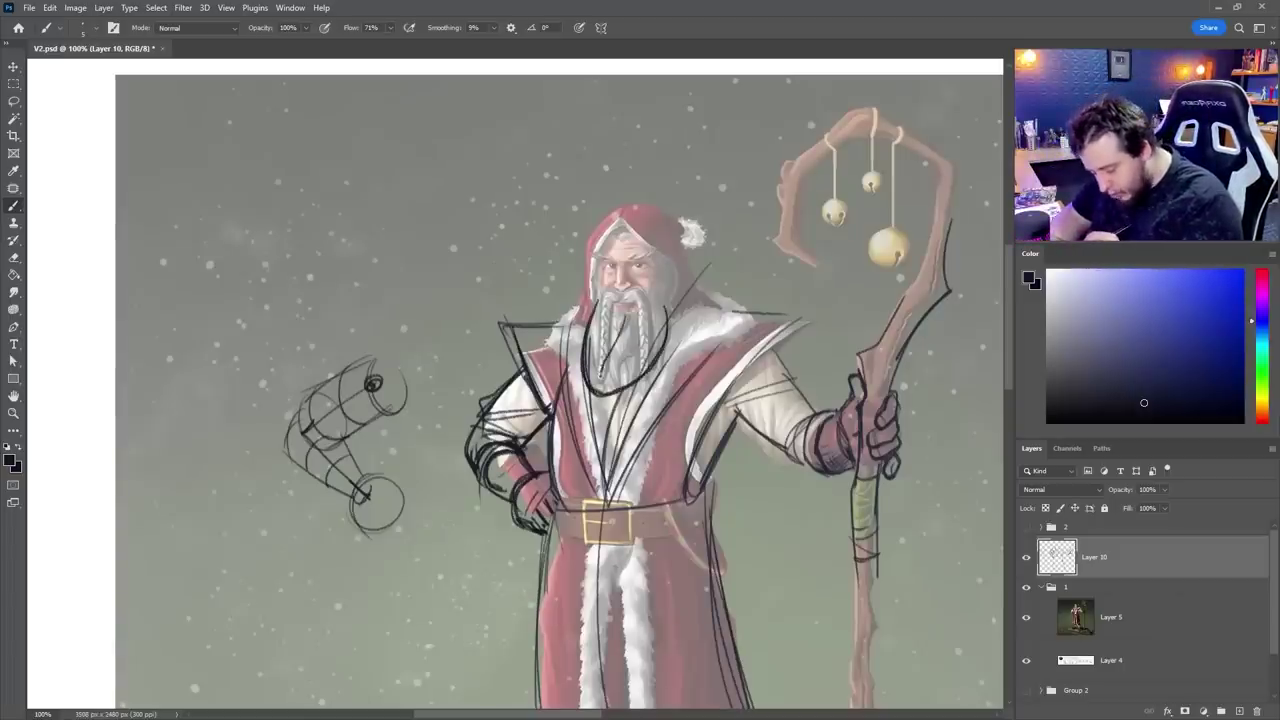
key(ctrl+z)
key(ctrl+z)
mouse_move(613, 316)
mouse_down()
mouse_move(597, 382)
mouse_move(595, 364)
mouse_up()
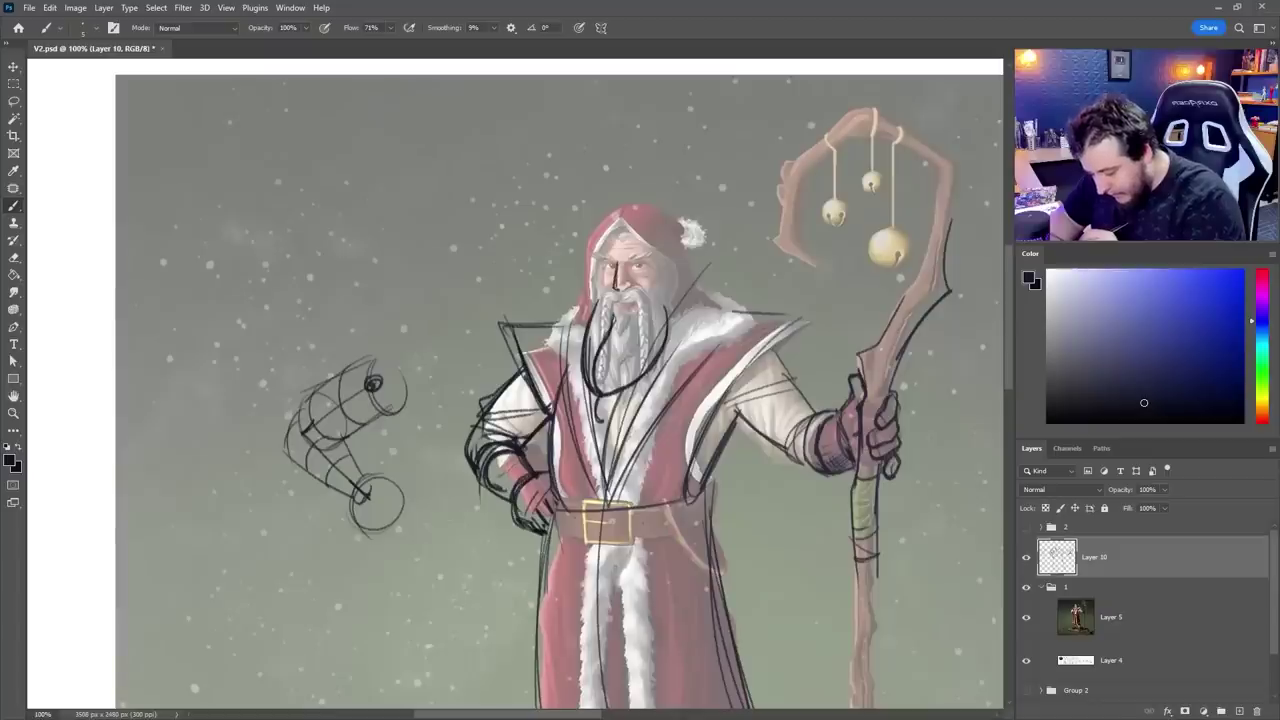
Step: Draw the nose line, slanted eyebrows and cheek contour over Santa's face
drag(615, 283, 629, 294)
drag(597, 254, 601, 286)
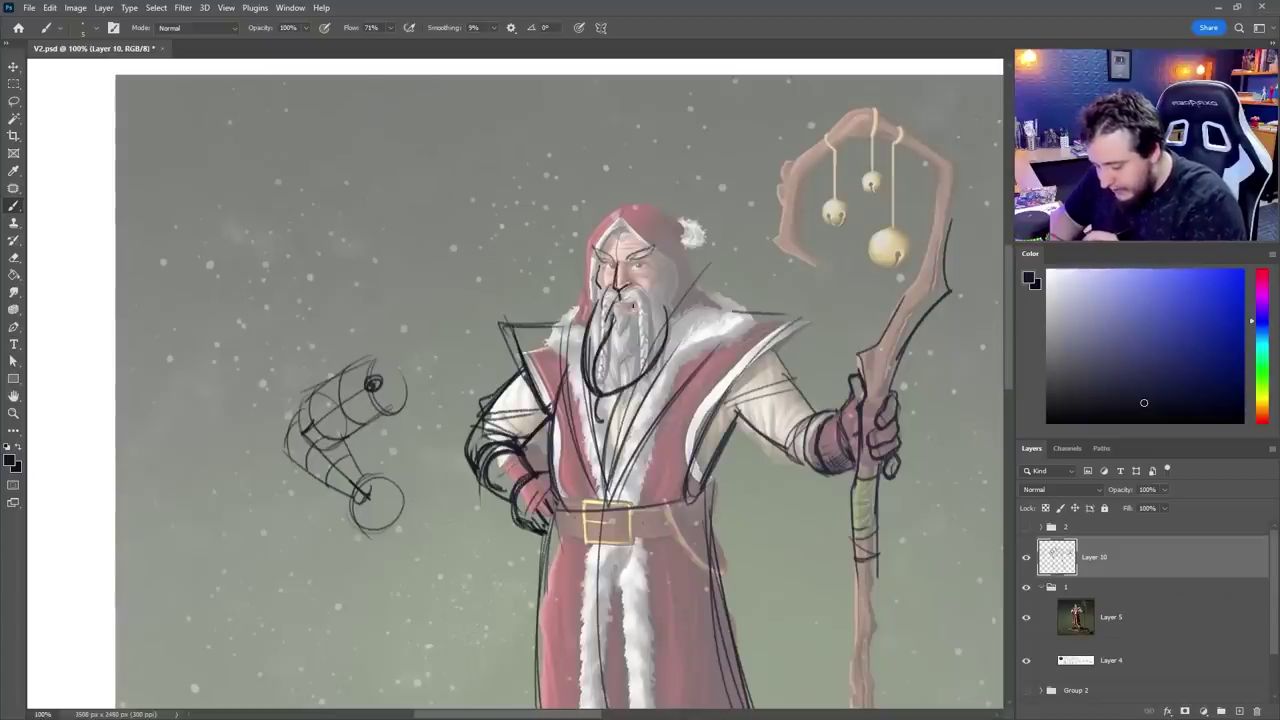
drag(690, 516, 662, 442)
drag(743, 666, 707, 550)
Step: Copy a narrower vertical crop around Santa and his staff from Layer 5 to a new layer and hide the original
ctrl+alt+click(767, 594)
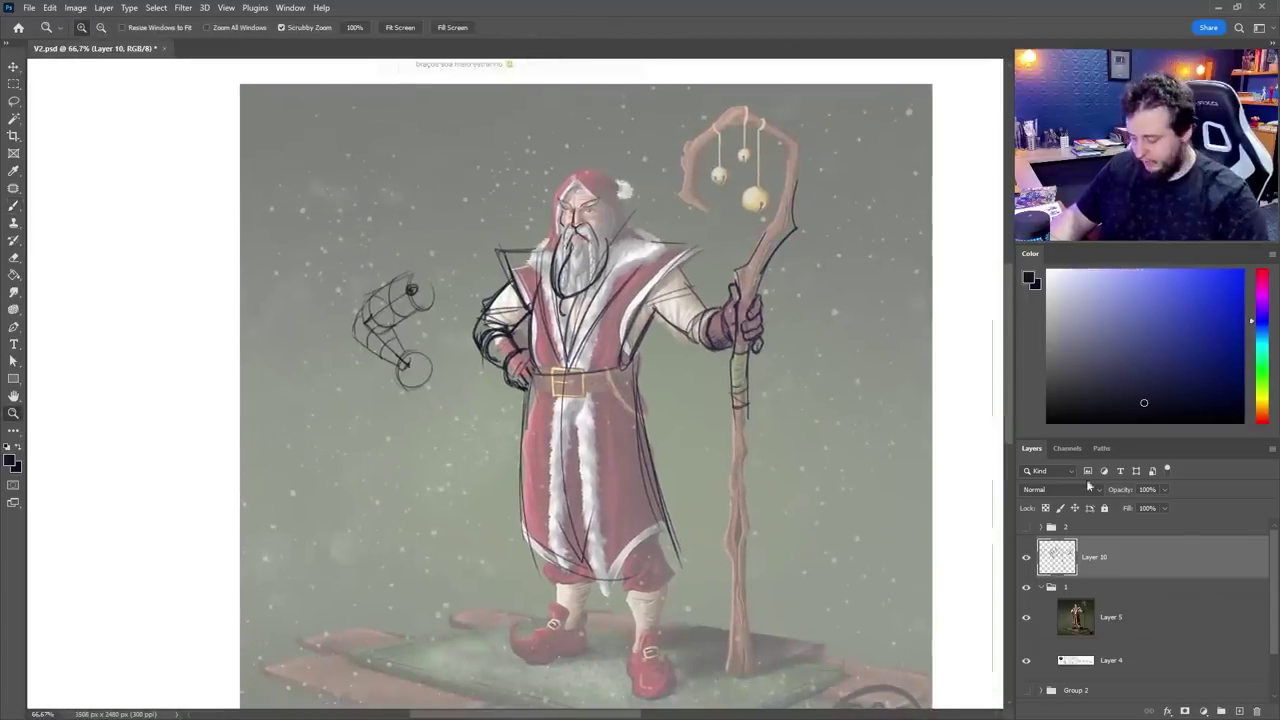
click(1127, 620)
click(13, 83)
drag(383, 94, 851, 688)
key(ctrl+j)
click(1027, 658)
key(z)
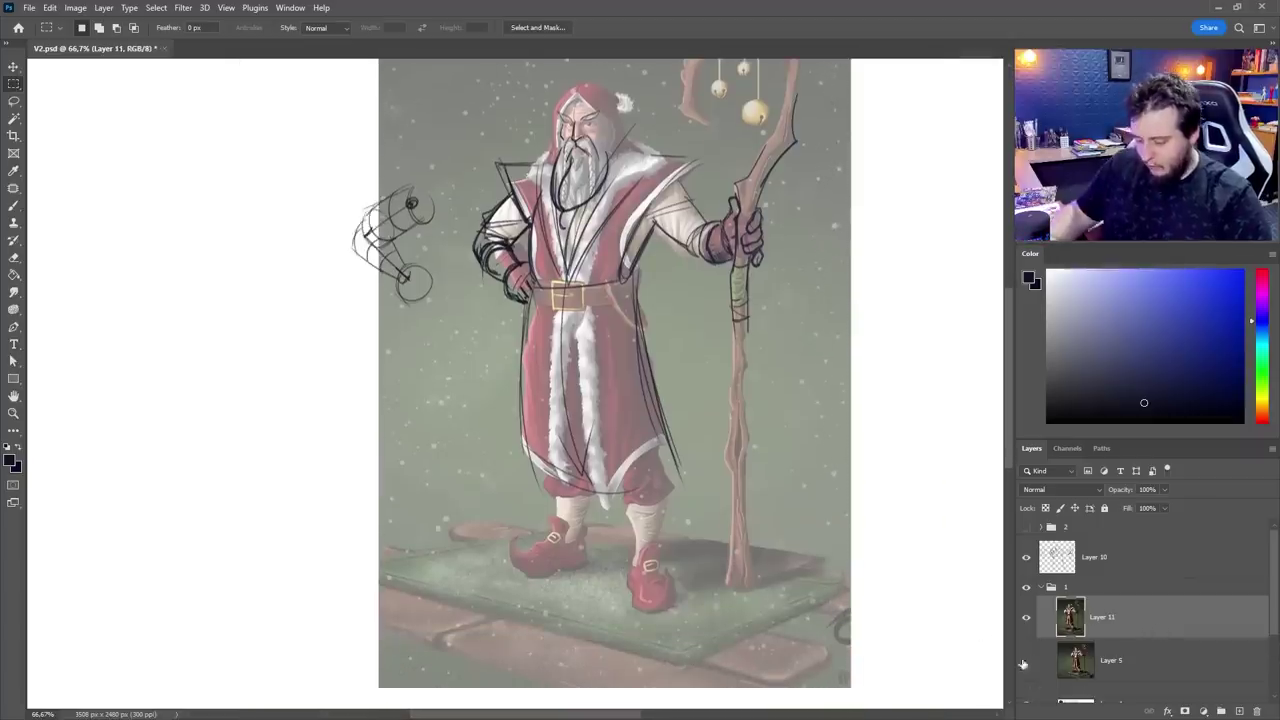
alt+click(735, 360)
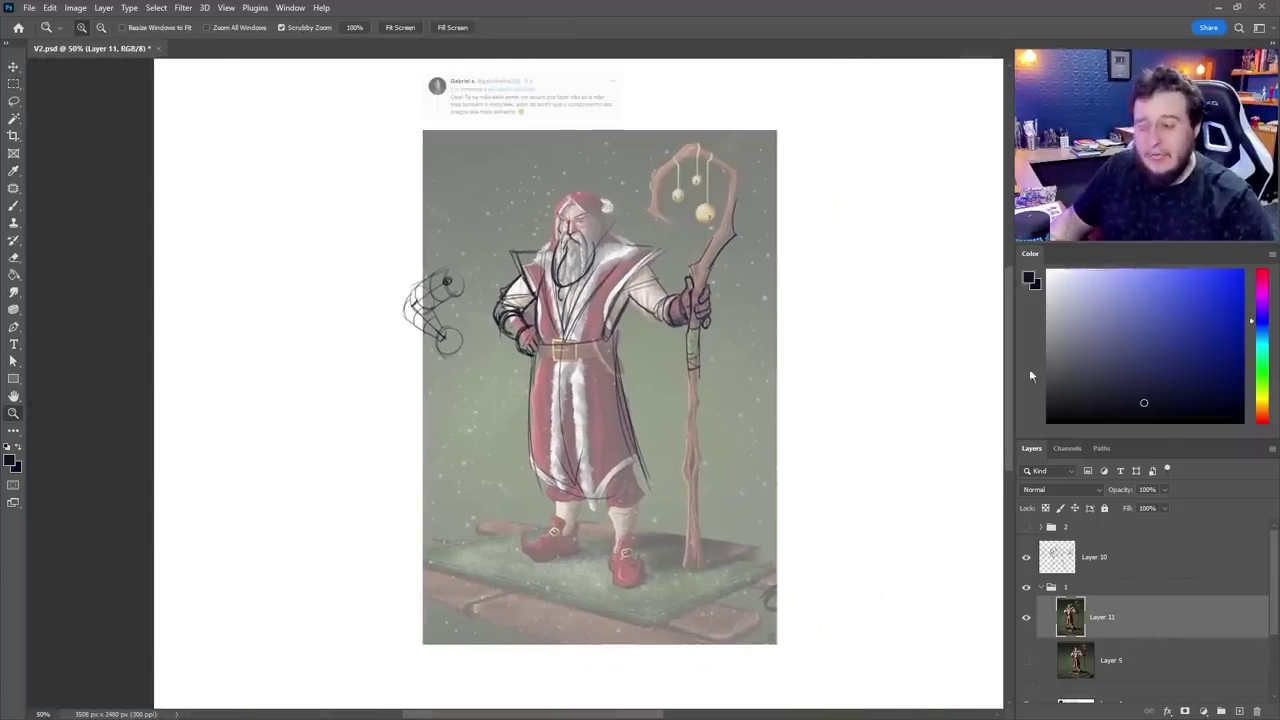
Step: Hide the cropped copy, show the full illustration again, and add a new layer with blue as the paint colour
click(1026, 617)
click(1025, 660)
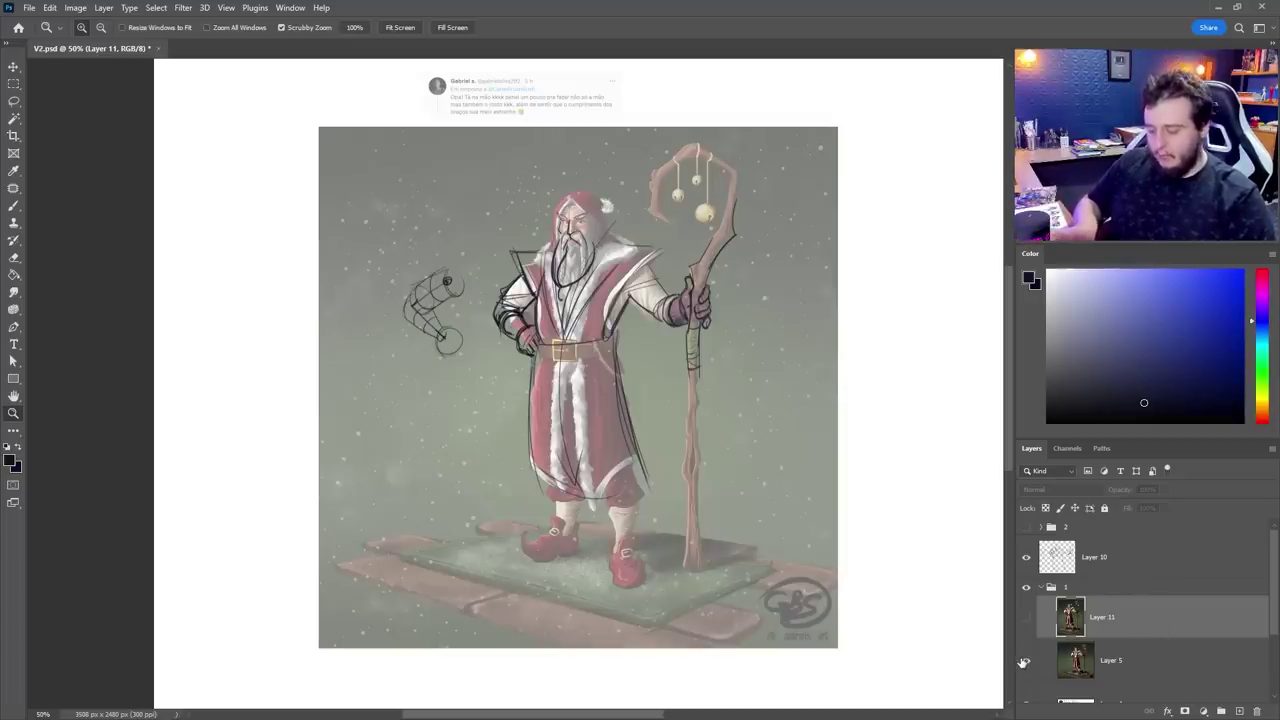
click(1239, 711)
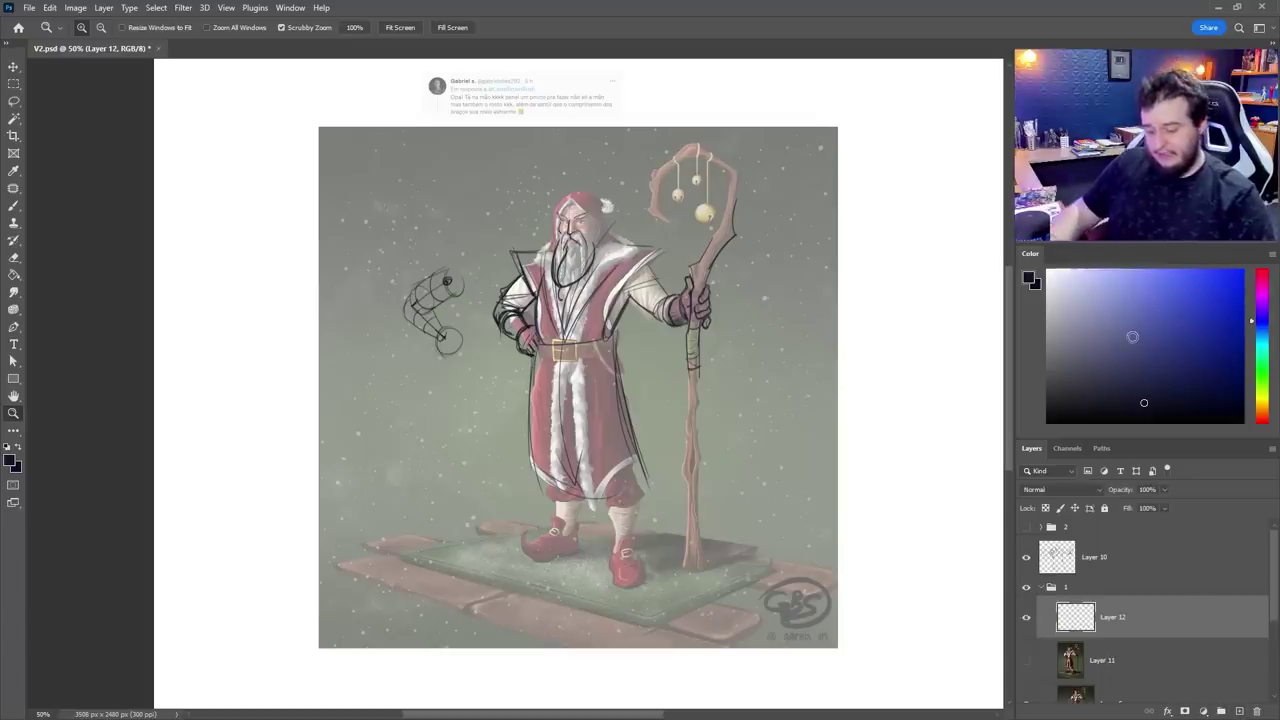
click(1149, 335)
click(1181, 289)
key(b)
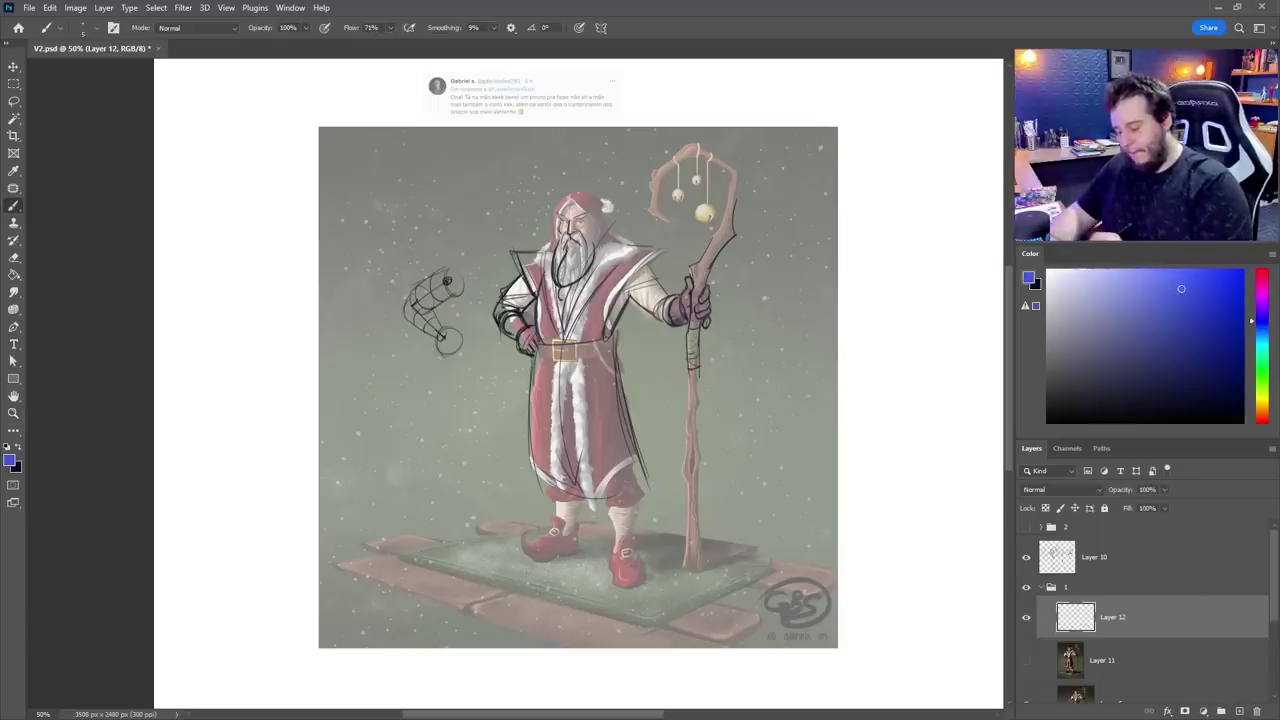
Step: Paint a large solid blue block covering the whole figure and staff with a 150 px brush
key(z)
right_click(700, 358)
click(657, 302)
key(b)
right_click(662, 304)
click(799, 567)
mouse_move(530, 185)
mouse_down()
mouse_move(532, 545)
mouse_move(576, 315)
mouse_move(730, 150)
mouse_move(660, 120)
mouse_move(700, 636)
mouse_move(623, 146)
mouse_up()
mouse_move(503, 588)
mouse_down()
mouse_move(500, 640)
mouse_move(545, 650)
mouse_up()
alt+click(754, 533)
mouse_move(372, 447)
mouse_down()
mouse_move(503, 449)
mouse_move(368, 510)
mouse_up()
key(ctrl+z)
mouse_move(797, 430)
mouse_down()
mouse_move(832, 436)
mouse_move(812, 455)
mouse_up()
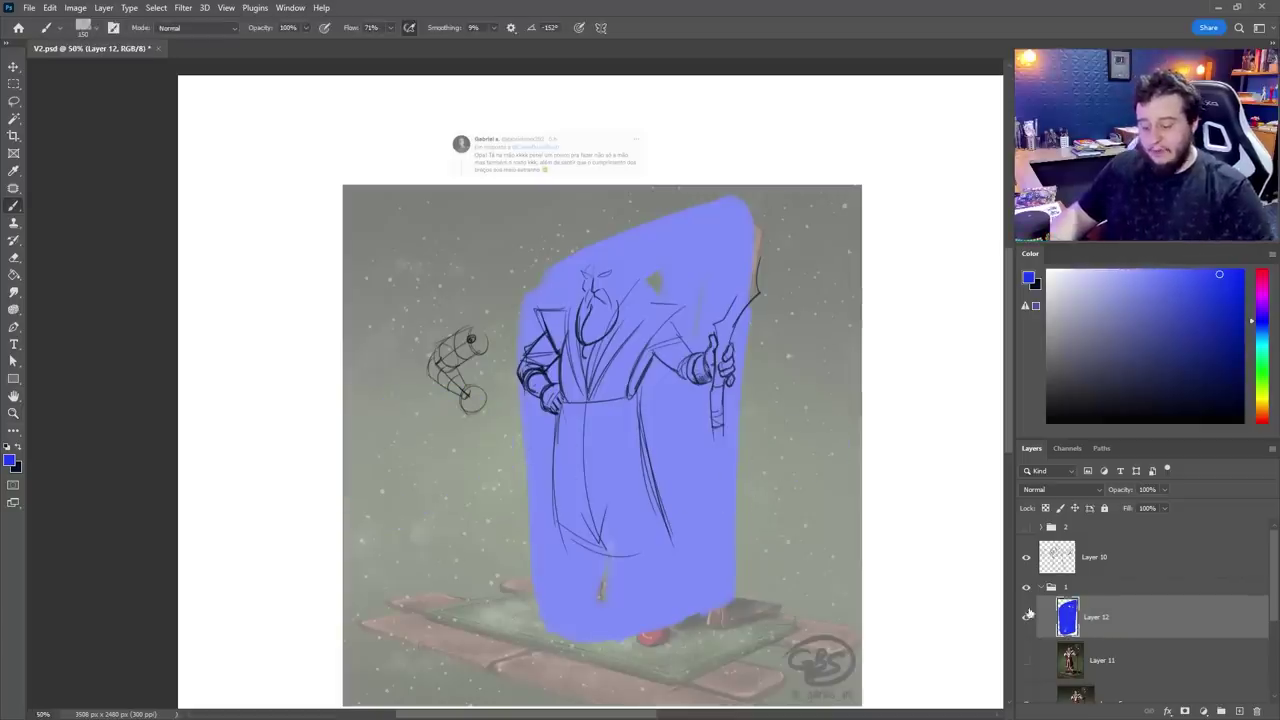
Step: Hide the blue block layer and show the cropped composition in place of the full illustration
click(1026, 617)
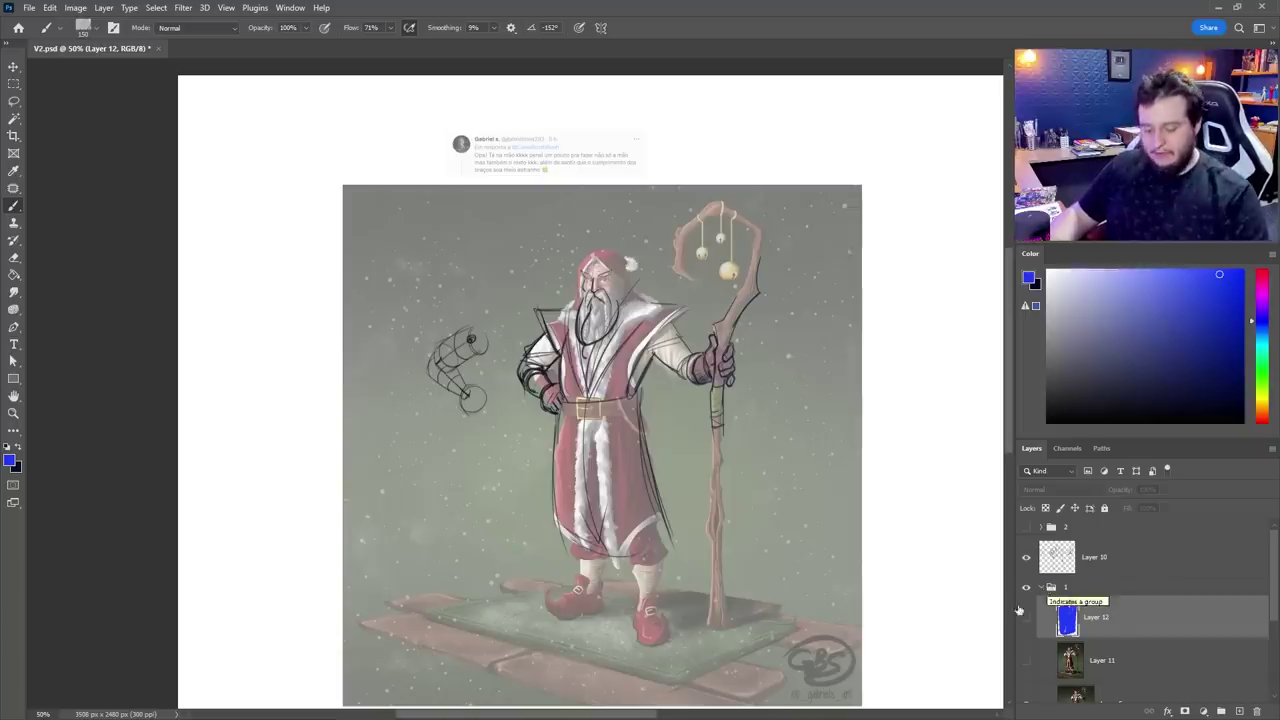
click(1029, 697)
scroll(677, 378, down, 1)
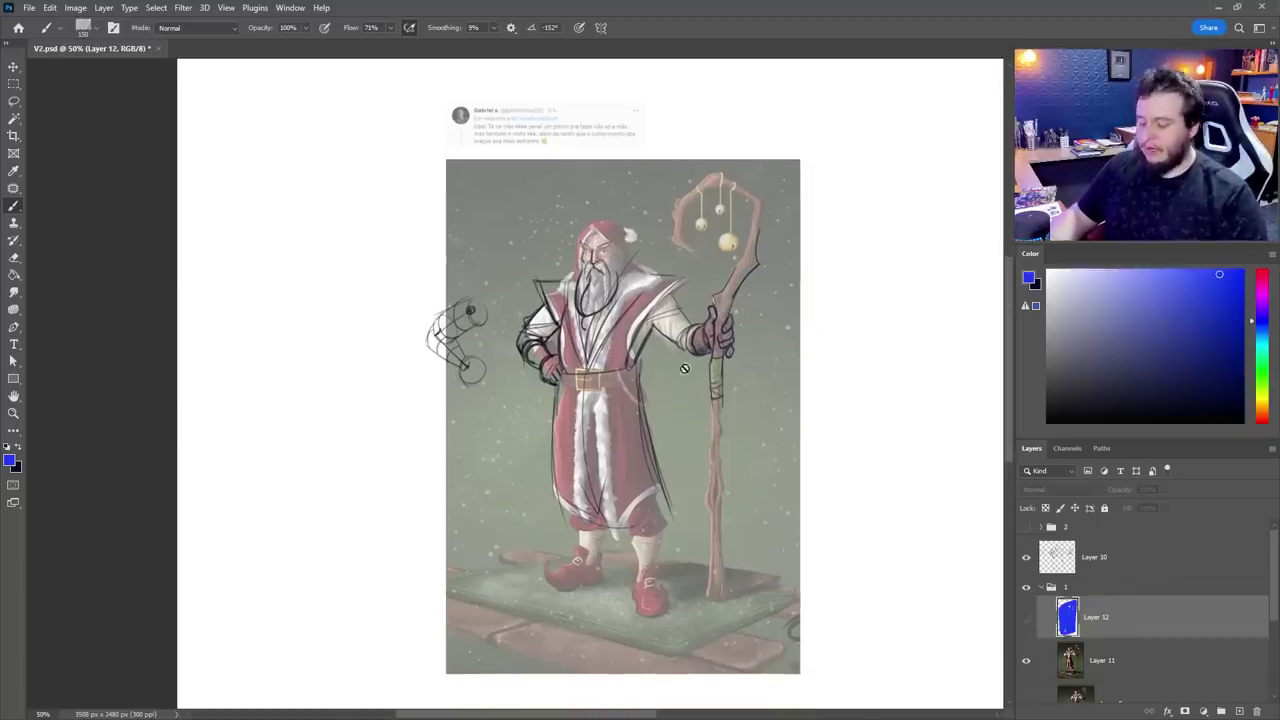
Step: On a new layer, draw a vertical blue centre line, an arrow toward the empty side and a circle around the staff's hook
click(1178, 670)
click(1238, 709)
right_click(752, 248)
drag(752, 250, 747, 252)
drag(619, 160, 619, 645)
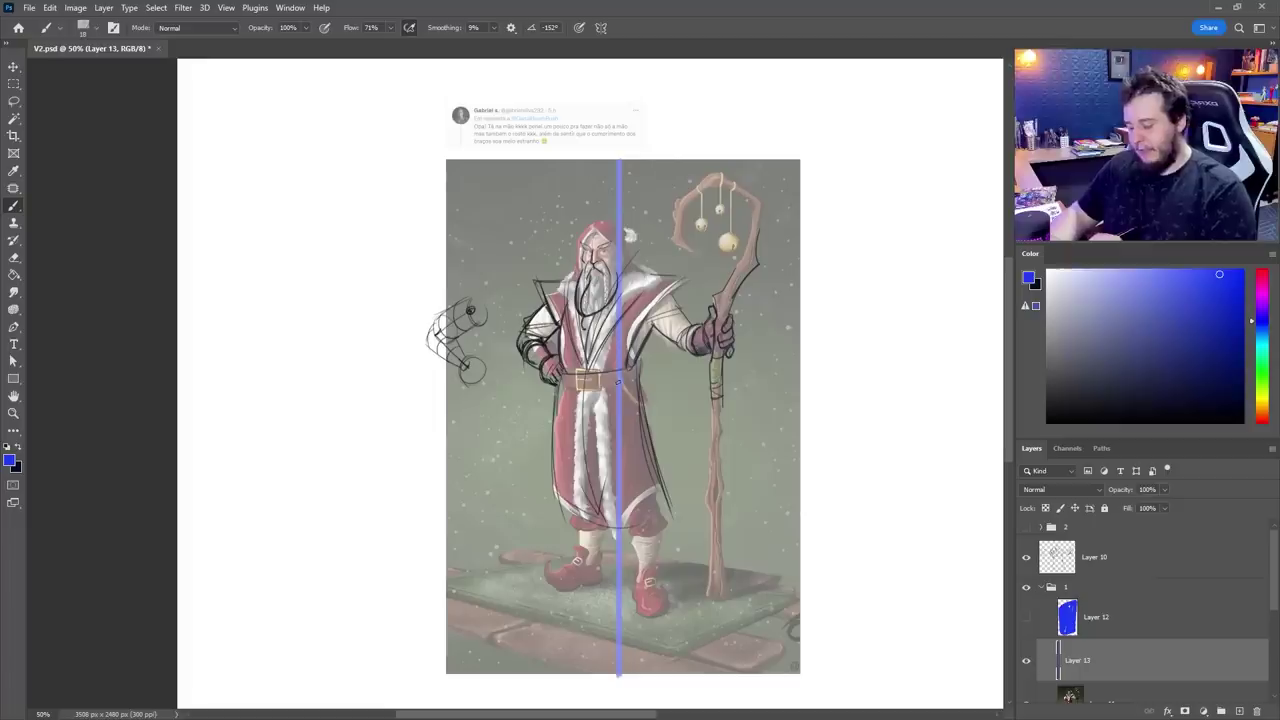
drag(509, 404, 550, 420)
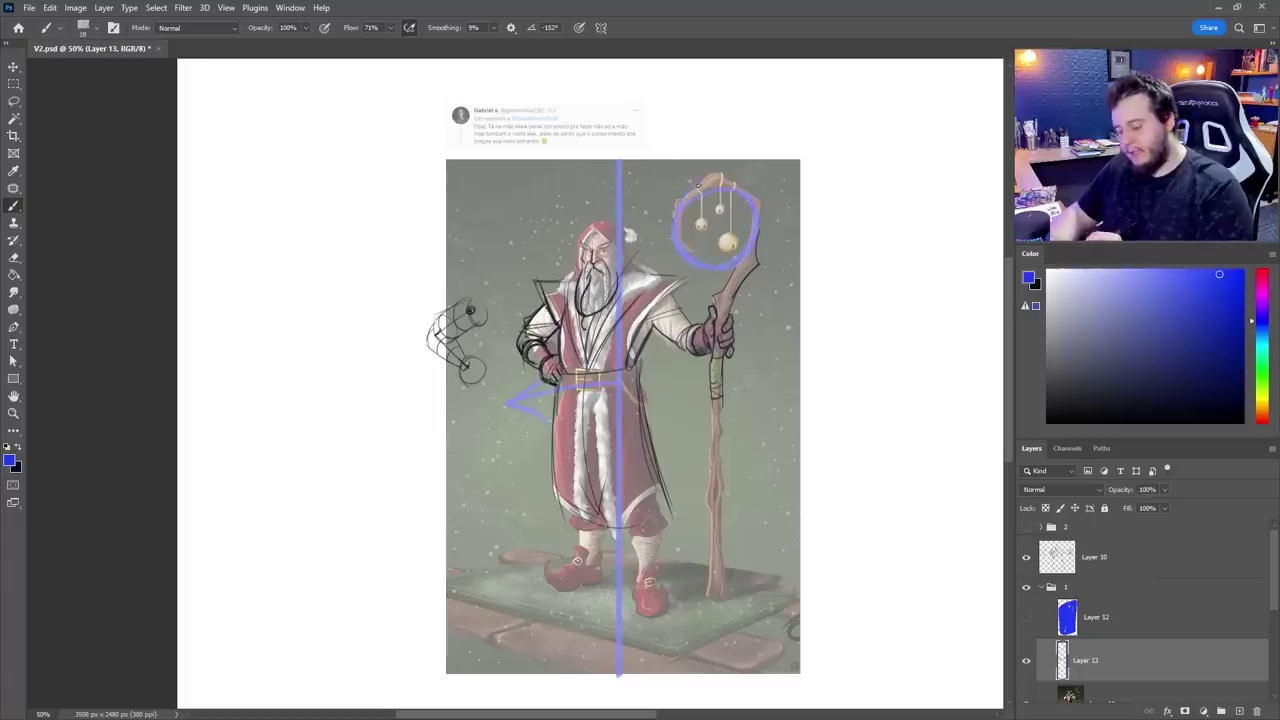
Step: Hide the blue composition guides and compare the cropped illustration with and without the sketch layer
click(1029, 668)
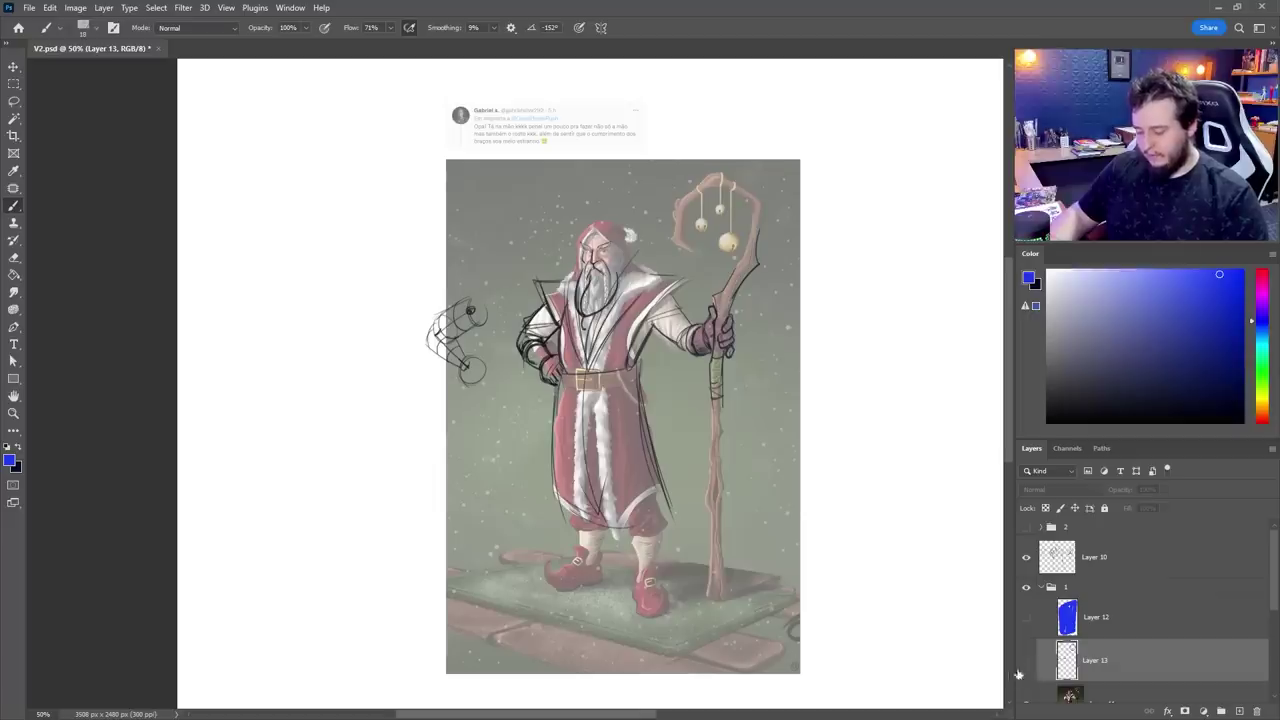
key(z)
drag(718, 440, 698, 414)
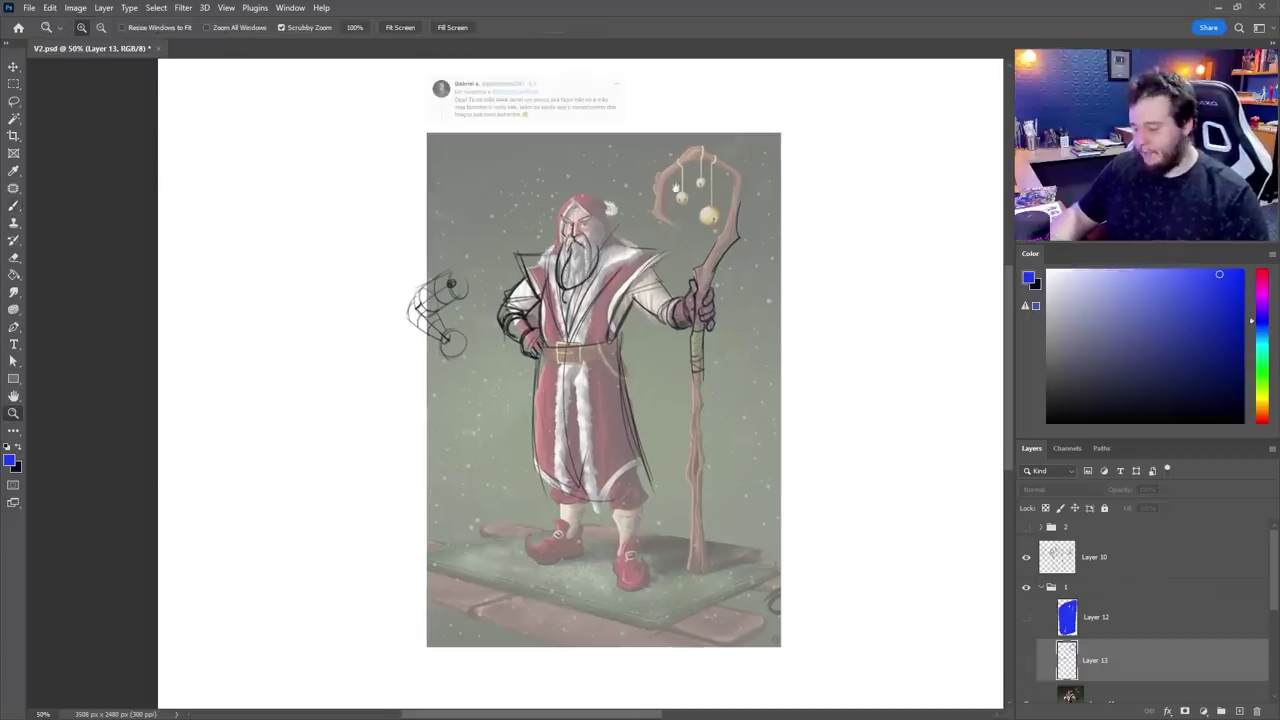
drag(680, 183, 683, 230)
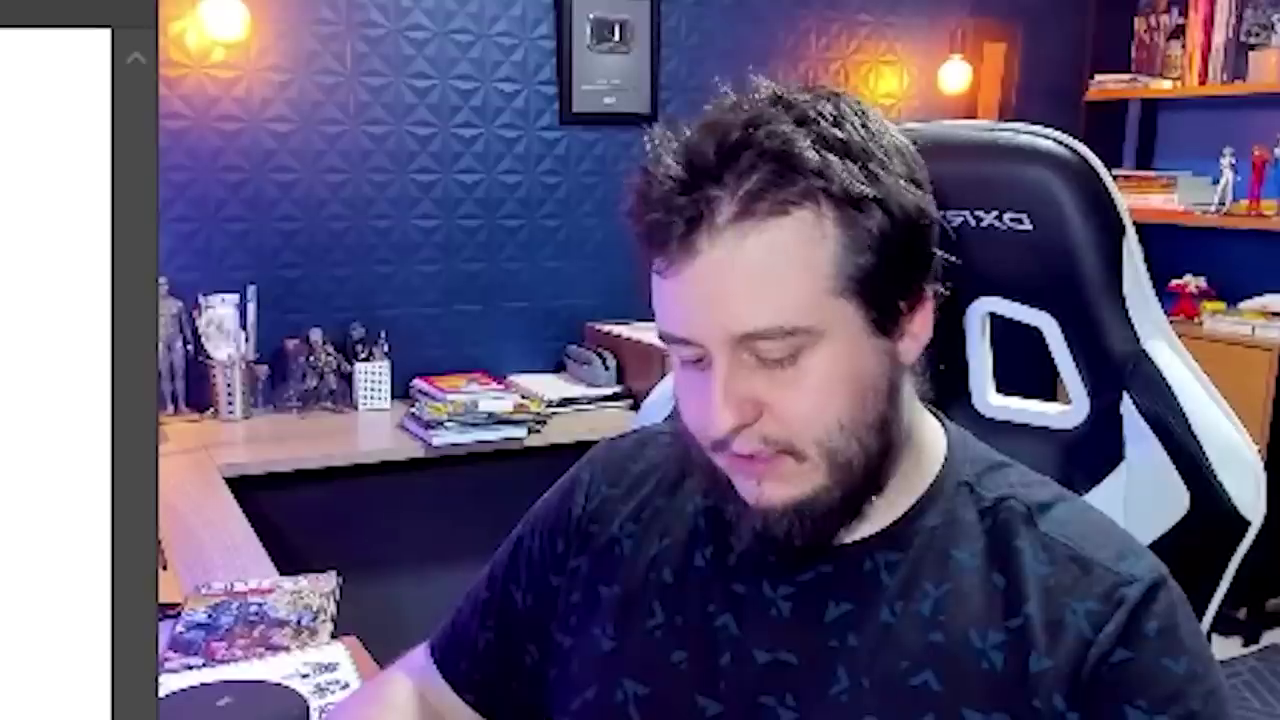
click(706, 433)
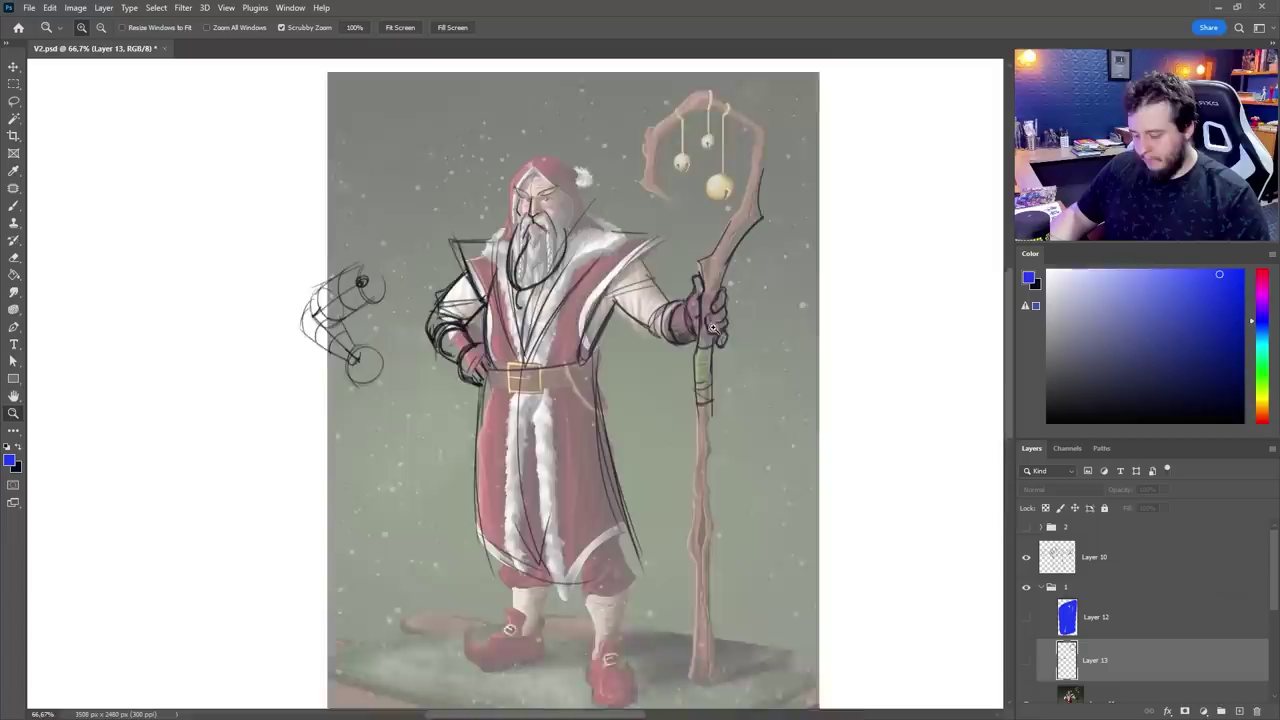
click(712, 327)
click(1025, 557)
click(1025, 557)
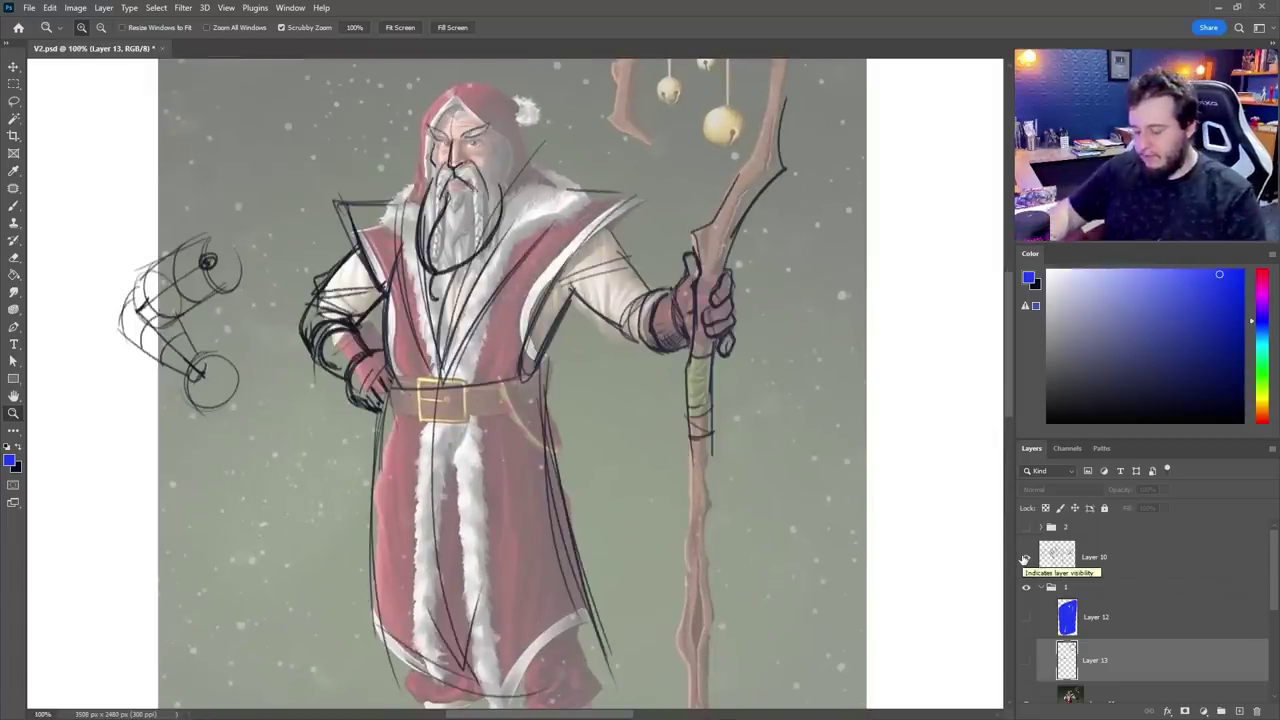
Step: Lasso the lowest finger on the staff-gripping hand's sketch and move it closer to the other fingers
key(l)
mouse_move(733, 271)
mouse_down()
mouse_move(705, 312)
mouse_move(734, 272)
mouse_up()
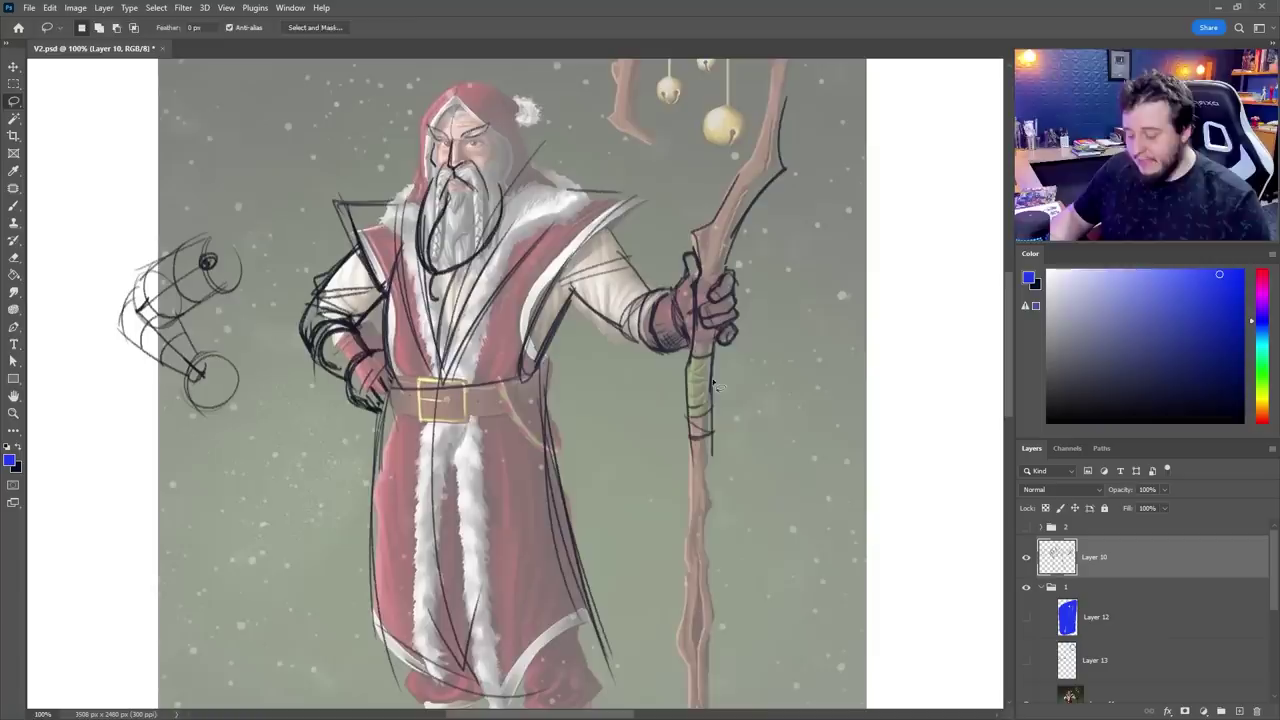
key(z)
drag(820, 438, 763, 378)
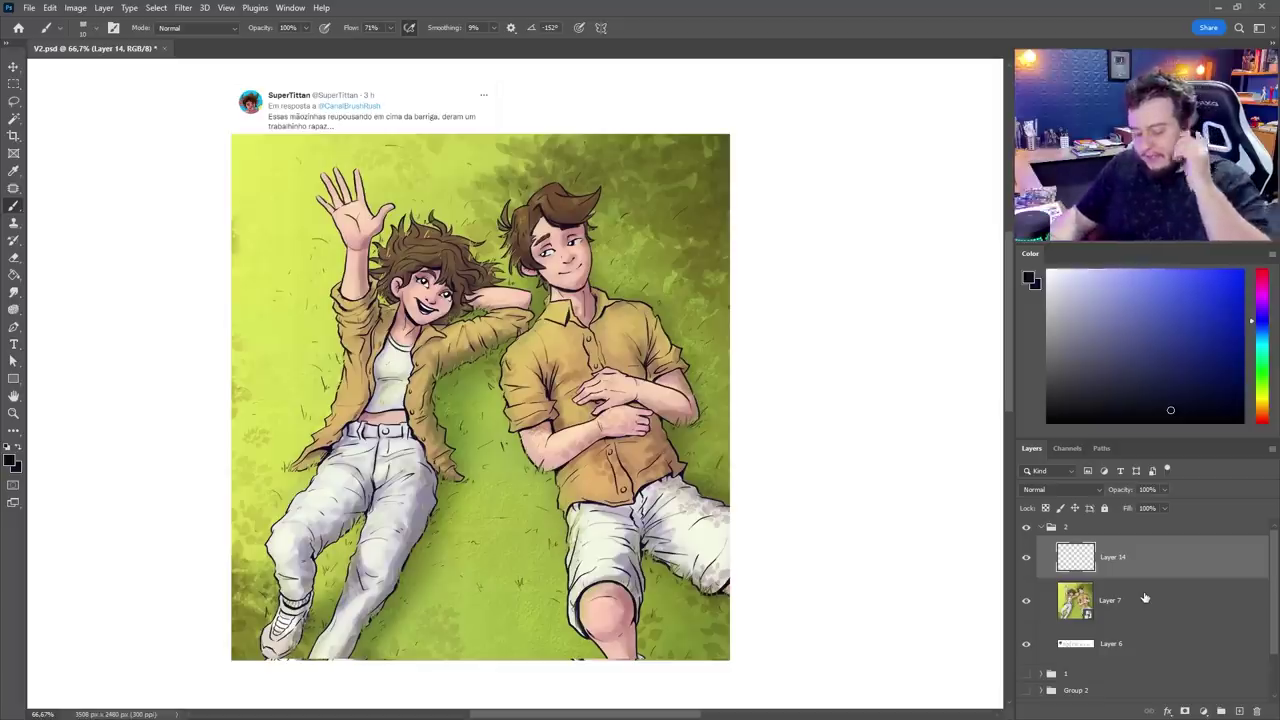
Step: Lower the opacity of the illustration of the couple on the grass and make Layer 14 active for sketching
click(1150, 596)
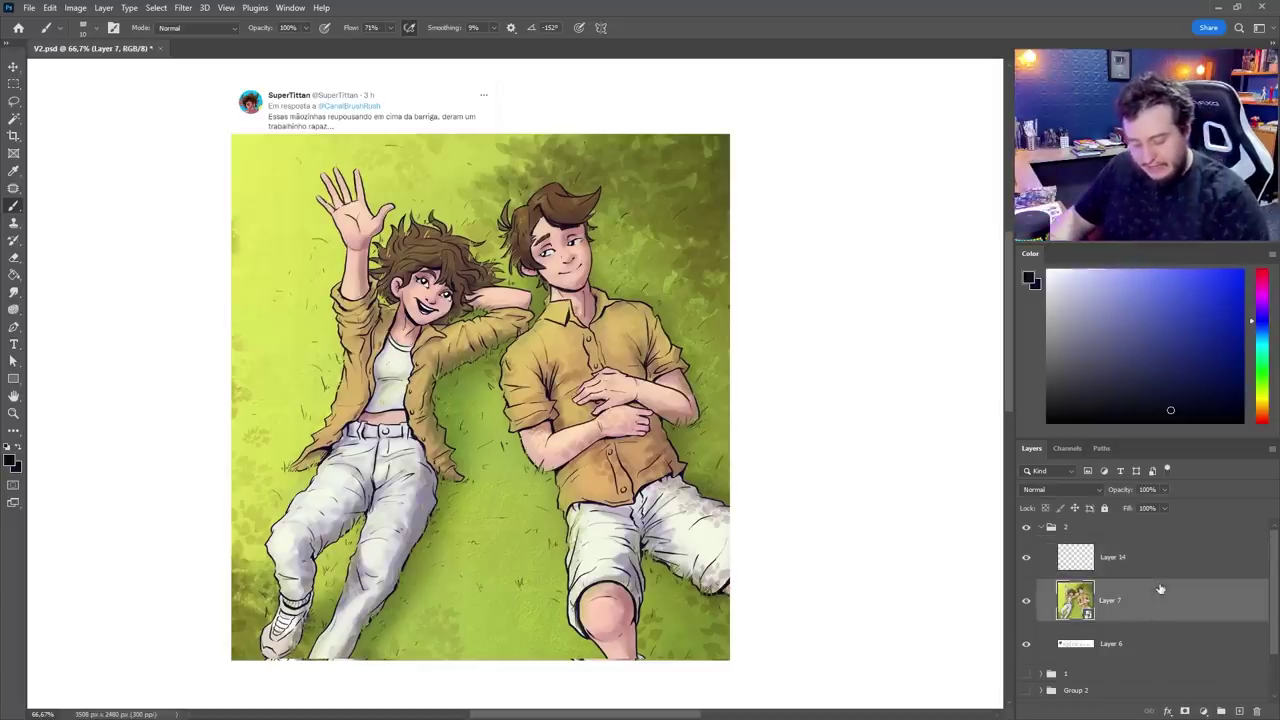
click(1163, 508)
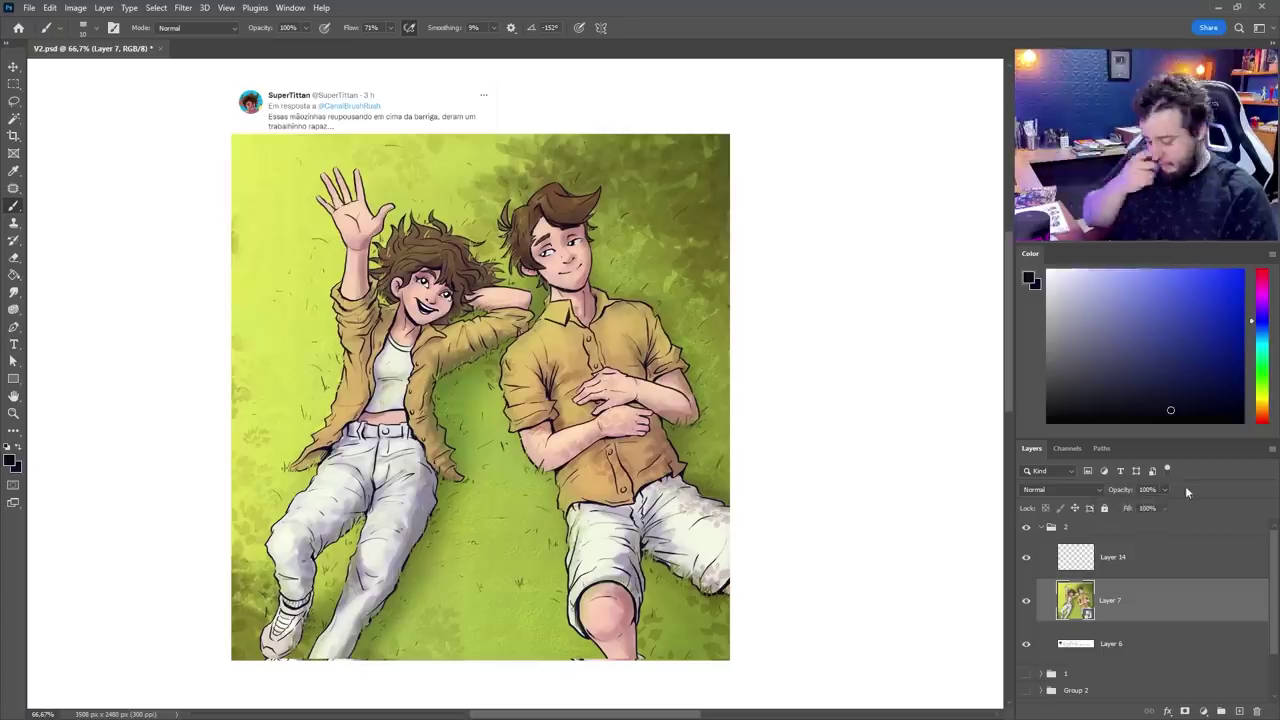
drag(1163, 508, 1143, 508)
click(1125, 565)
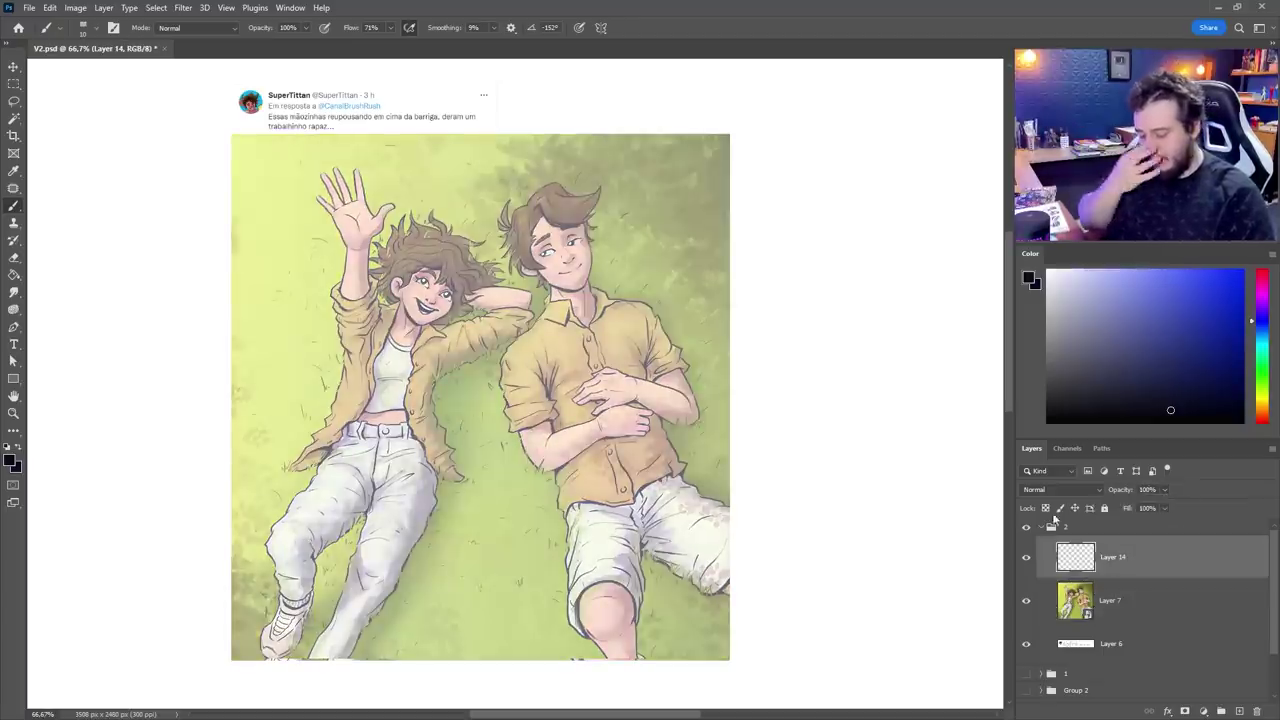
key(ctrl+plus)
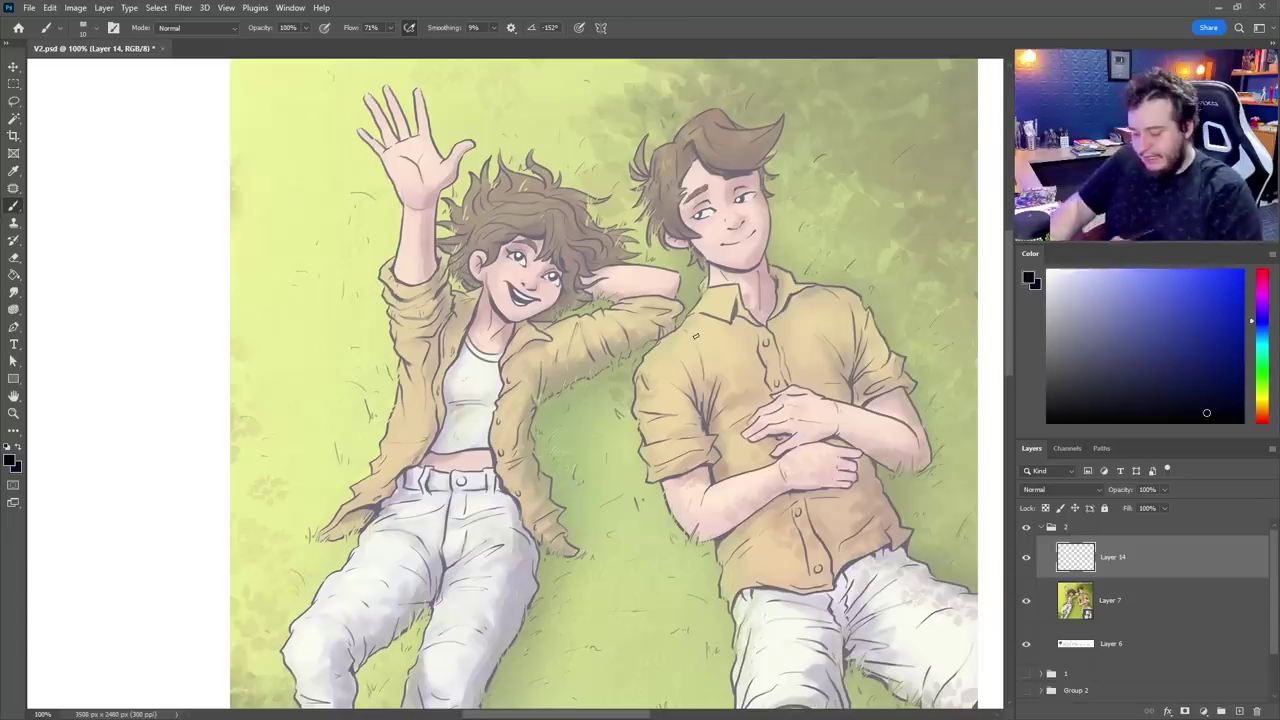
Step: Fade the couple illustration to 37% opacity and set the Rascunho brush to 5 px
right_click(695, 336)
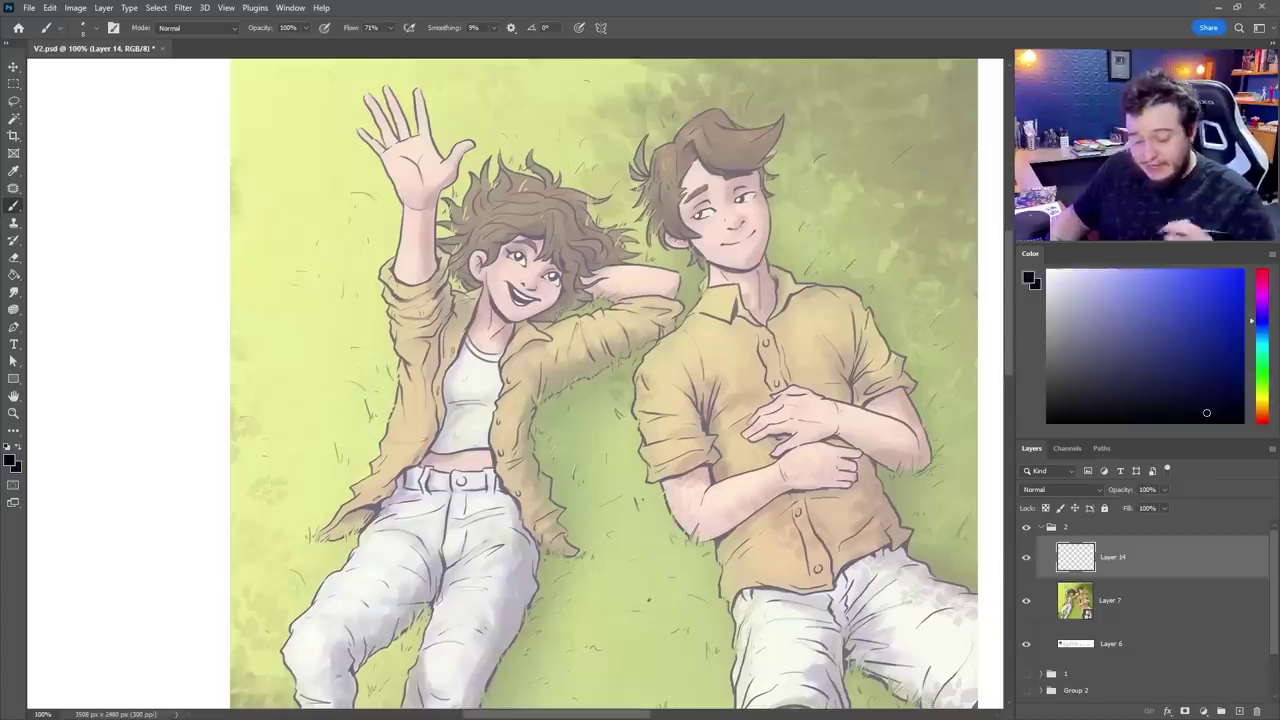
click(1146, 591)
click(1164, 490)
drag(1158, 505, 1148, 511)
right_click(704, 404)
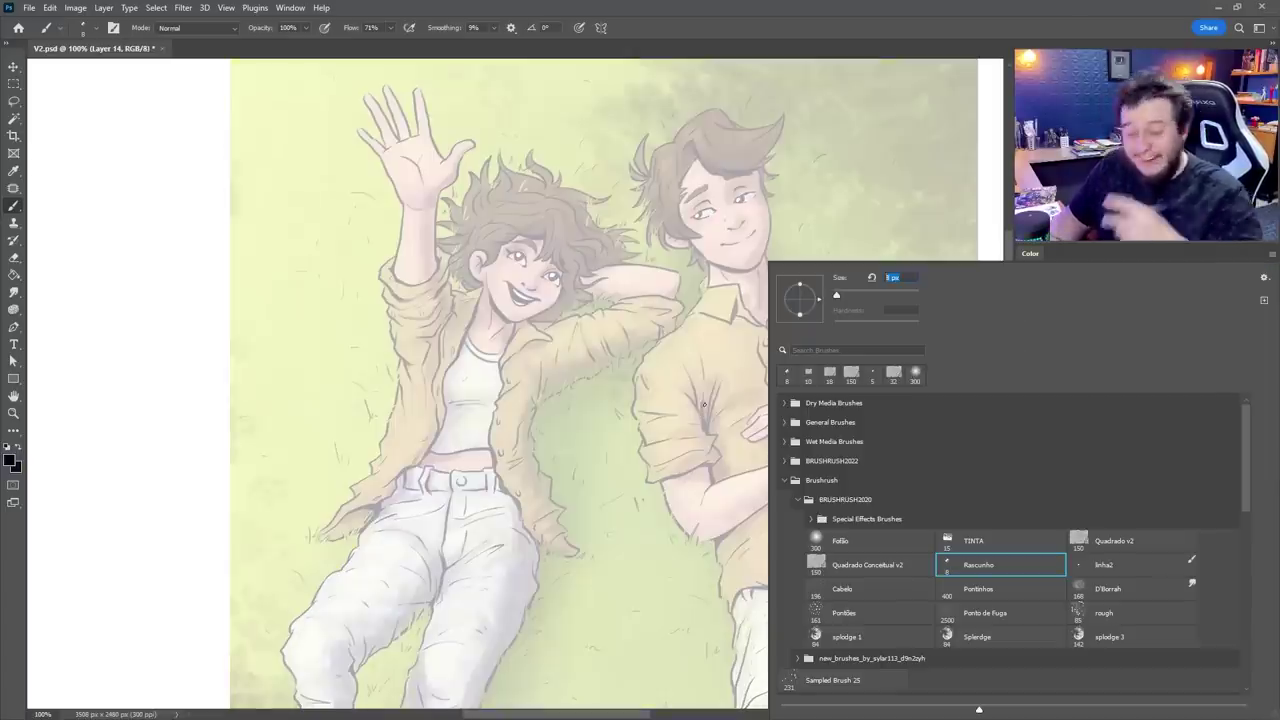
text(5)
key(Return)
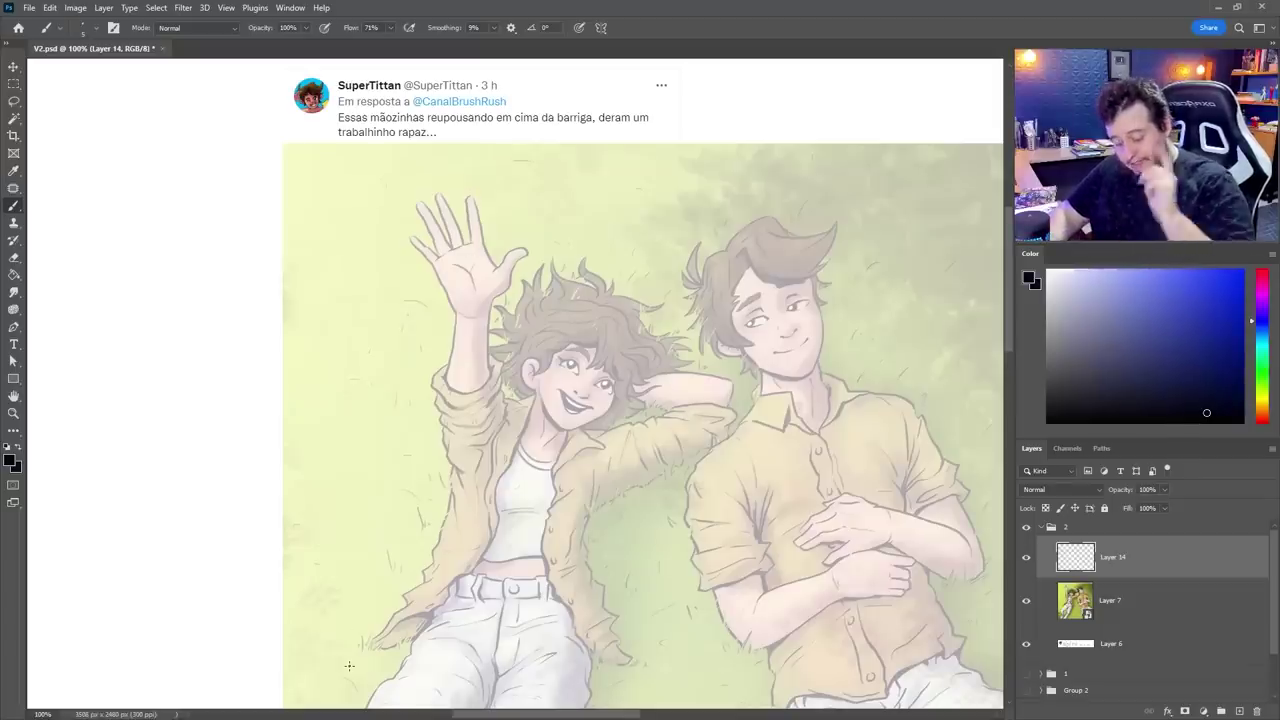
Step: Lower the couple illustration's opacity slightly further and return to the sketch layer
click(1133, 604)
click(1166, 490)
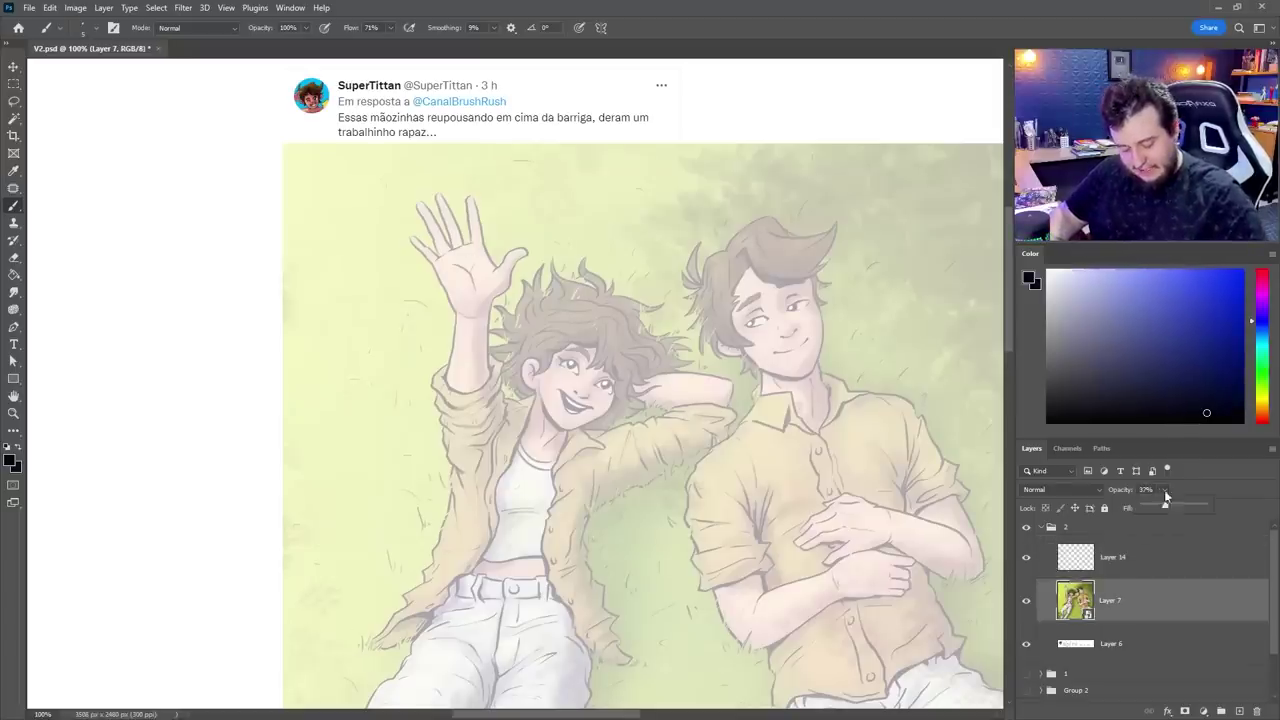
drag(1162, 510, 1160, 510)
click(1134, 568)
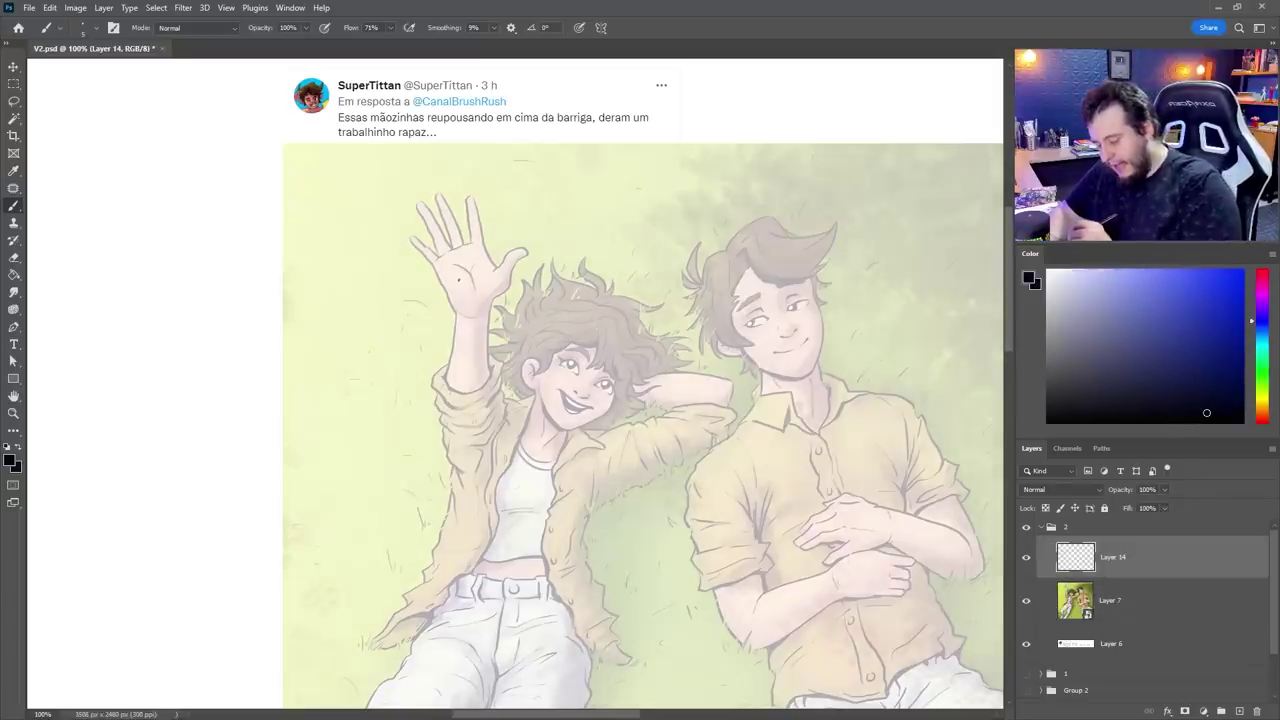
Step: Sketch the palm, thumb and rounded finger shapes over the girl's raised hand
mouse_move(457, 257)
mouse_down()
mouse_move(453, 311)
mouse_move(448, 268)
mouse_move(471, 238)
mouse_move(509, 278)
mouse_up()
mouse_move(500, 267)
mouse_down()
mouse_move(518, 257)
mouse_move(458, 316)
mouse_up()
mouse_move(437, 266)
mouse_down()
mouse_move(435, 284)
mouse_move(432, 270)
mouse_move(462, 262)
mouse_move(458, 202)
mouse_move(468, 259)
mouse_up()
drag(466, 203, 483, 226)
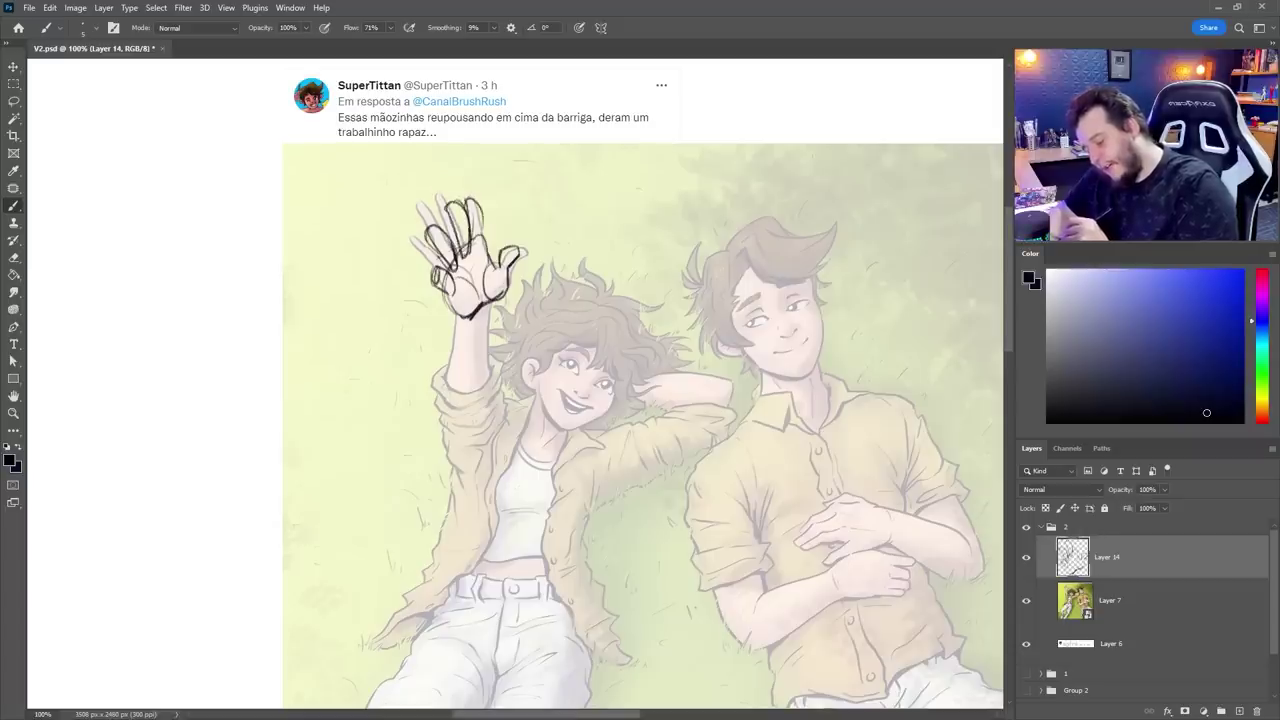
Step: Erase and redraw the raised hand's little finger, and sketch a separate rounded finger shape above the couple
key(e)
key(b)
mouse_move(436, 270)
mouse_down()
mouse_move(446, 292)
mouse_move(419, 279)
mouse_move(446, 290)
mouse_up()
mouse_move(638, 226)
mouse_down()
mouse_move(665, 208)
mouse_move(644, 236)
mouse_move(628, 167)
mouse_move(652, 240)
mouse_up()
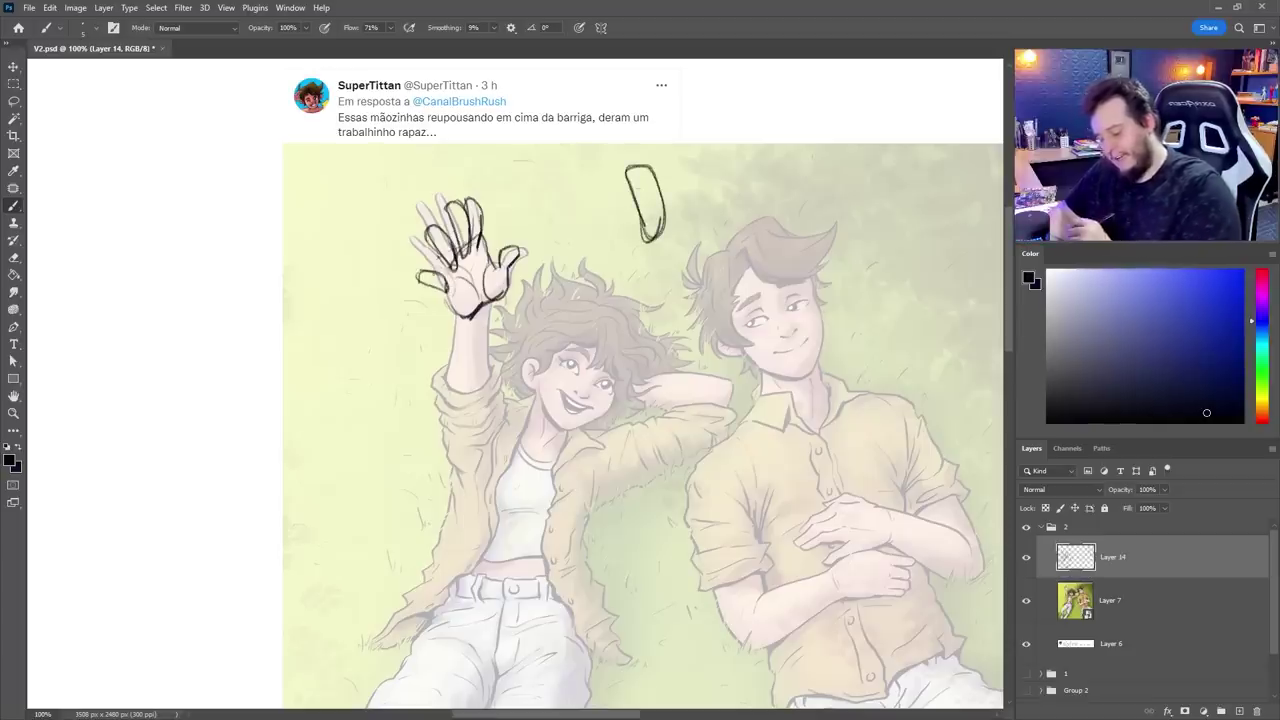
Step: Connect the little finger to the palm edge, reinforce the neighbouring finger and add crease lines across the palm
drag(440, 275, 448, 291)
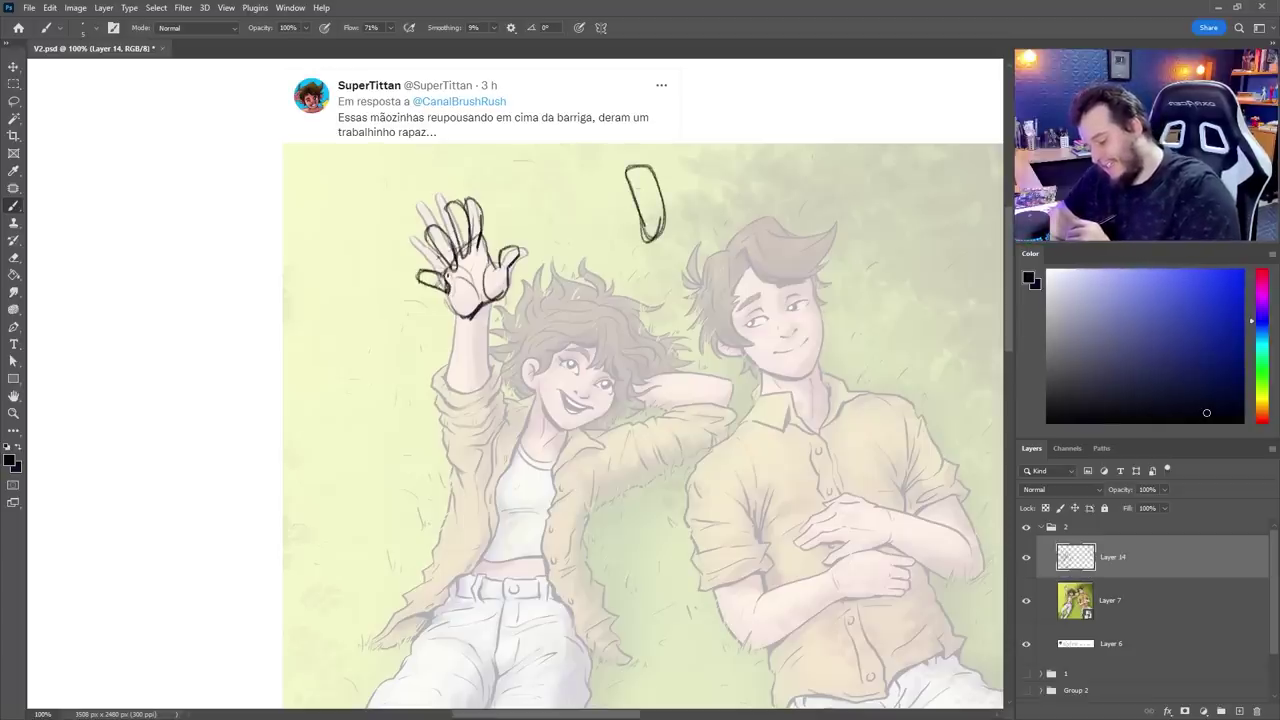
drag(427, 237, 446, 272)
drag(428, 227, 474, 286)
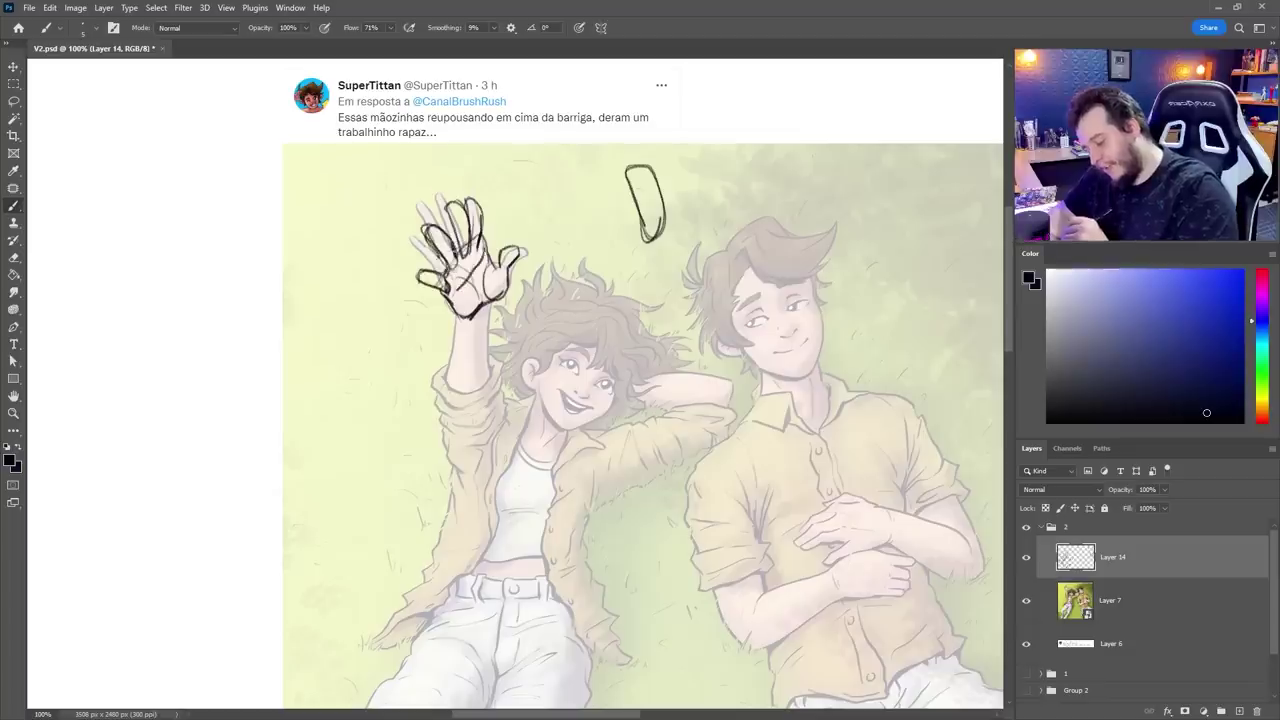
Step: Erase the raised hand's index and middle fingers and redraw them longer and more clearly separated
key(e)
mouse_move(448, 212)
mouse_down()
mouse_move(478, 244)
mouse_move(479, 204)
mouse_move(484, 248)
mouse_up()
key(b)
key(e)
mouse_move(480, 194)
mouse_down()
mouse_move(489, 236)
mouse_move(459, 228)
mouse_move(473, 247)
mouse_up()
key(b)
key(e)
key(b)
drag(446, 209, 452, 223)
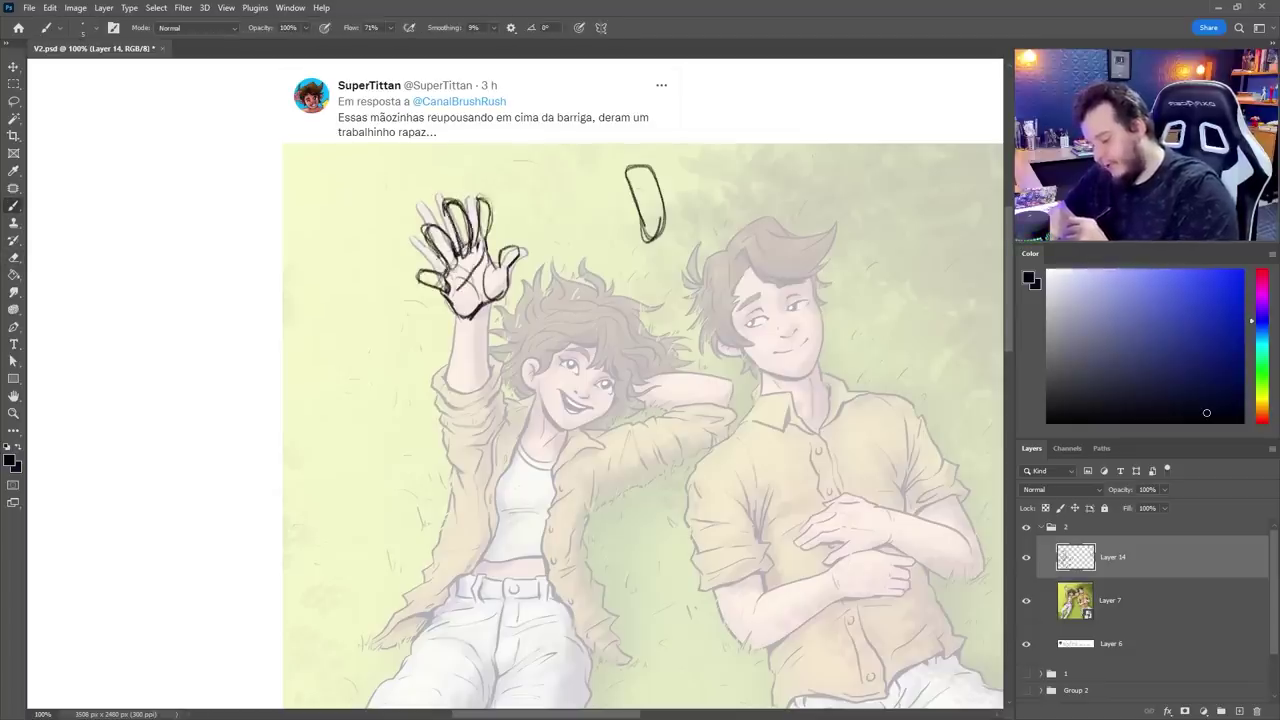
Step: Redraw the raised hand's ring finger and darken the outlines of the fingers and thumb
key(e)
key(b)
mouse_move(427, 227)
mouse_down()
mouse_move(450, 244)
mouse_move(468, 222)
mouse_up()
key(e)
key(b)
key(e)
key(b)
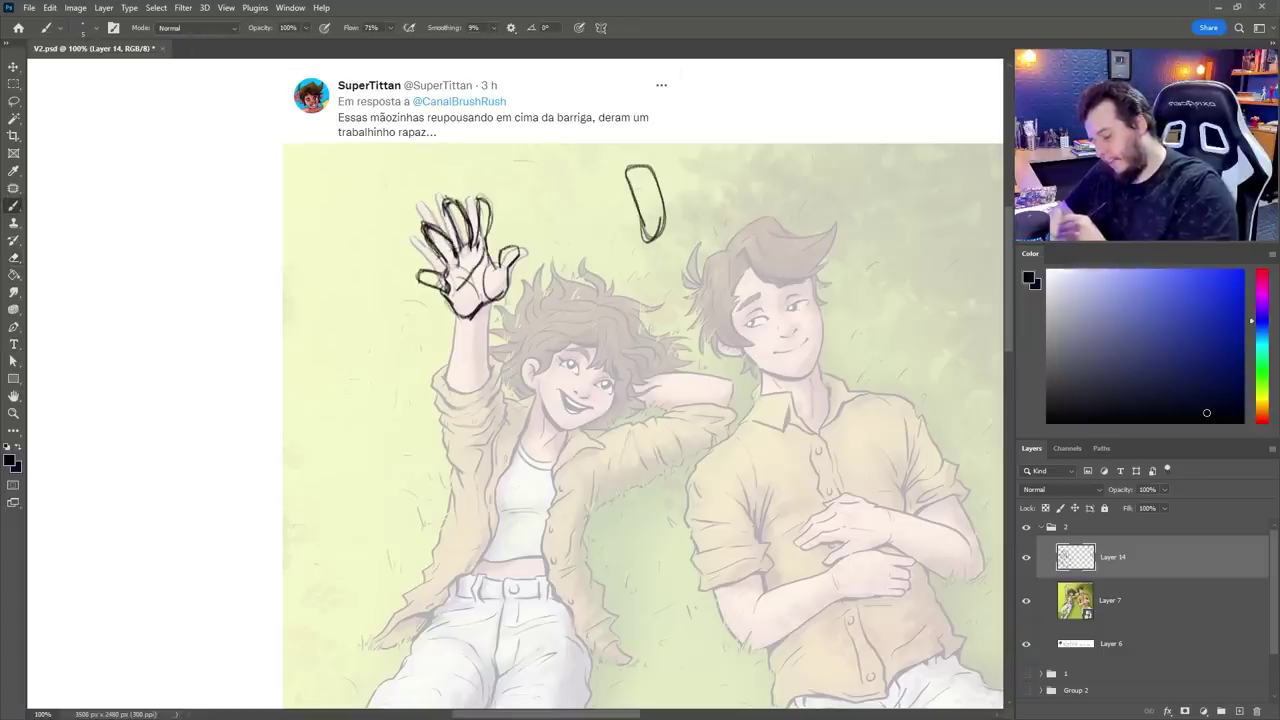
mouse_move(414, 270)
mouse_down()
mouse_move(438, 288)
mouse_move(522, 244)
mouse_up()
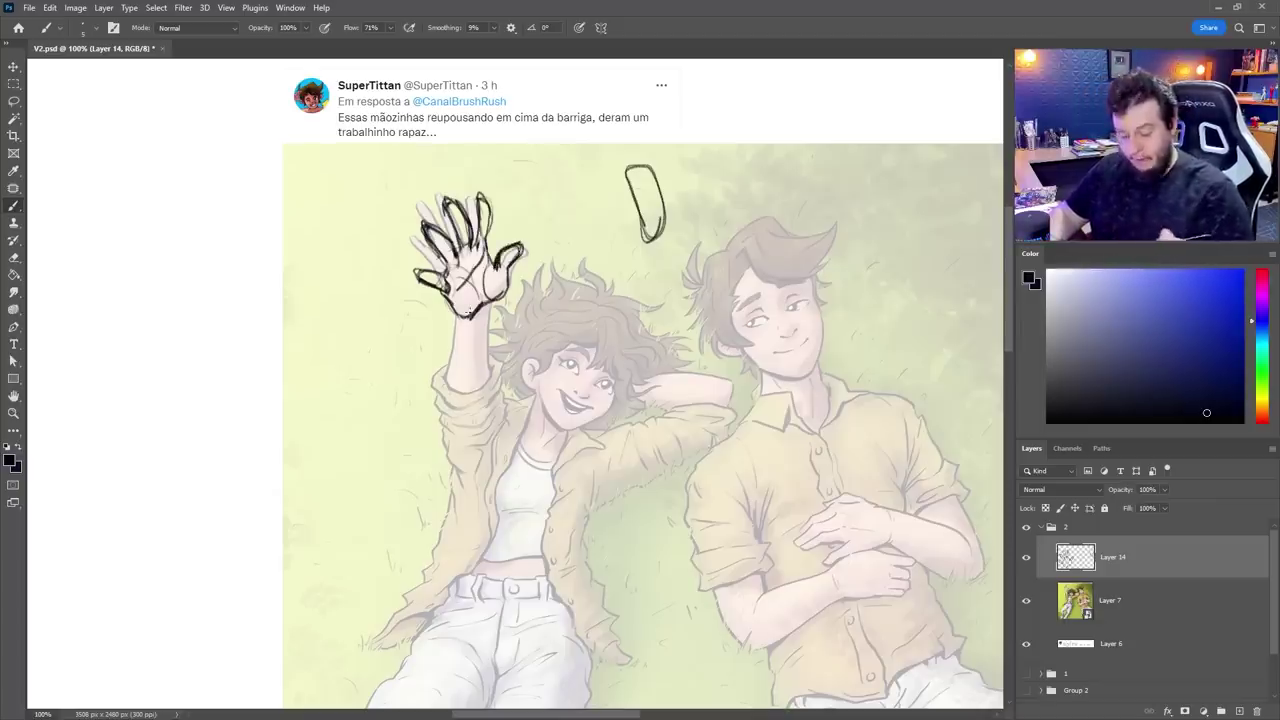
Step: Clean up the wrist and draw the girl's raised forearm with curved rolled-sleeve folds around it
key(e)
mouse_move(444, 302)
mouse_down()
mouse_move(464, 314)
mouse_move(486, 303)
mouse_move(494, 400)
mouse_move(450, 432)
mouse_up()
key(b)
drag(440, 356, 462, 448)
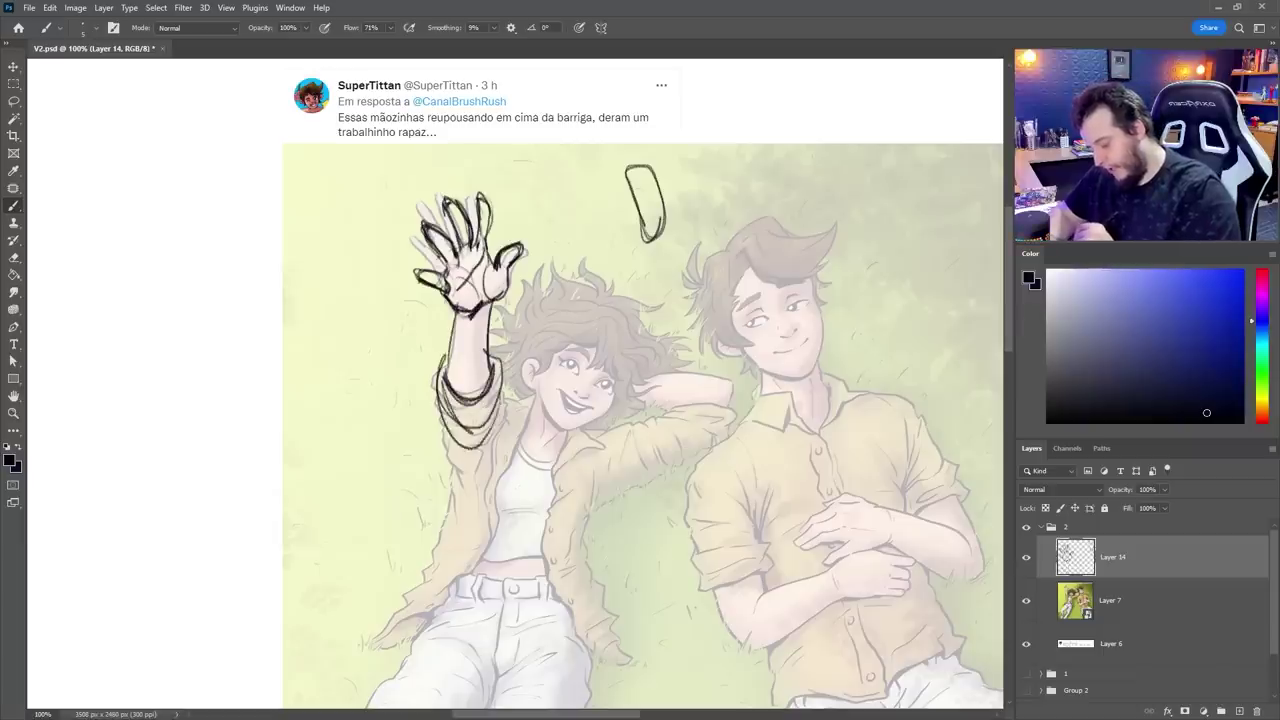
drag(501, 396, 460, 458)
drag(448, 354, 444, 373)
key(e)
key(b)
mouse_move(455, 316)
mouse_down()
mouse_move(438, 382)
mouse_move(476, 450)
mouse_up()
key(e)
key(b)
drag(498, 412, 474, 458)
Step: Erase the raised hand's index and middle fingers and redraw the index finger closer to the palm's centre
drag(484, 196, 484, 246)
key(ctrl+z)
mouse_move(482, 197)
mouse_down()
mouse_move(477, 242)
mouse_move(489, 234)
mouse_up()
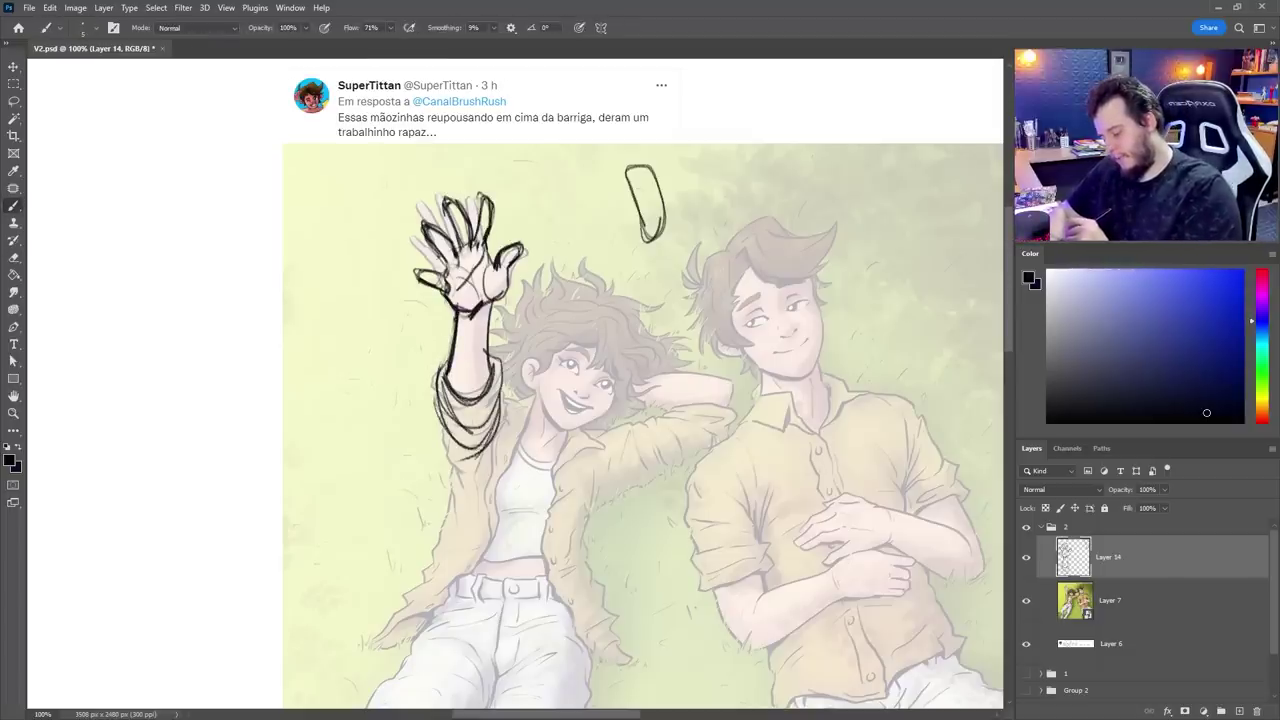
key(e)
drag(445, 195, 468, 245)
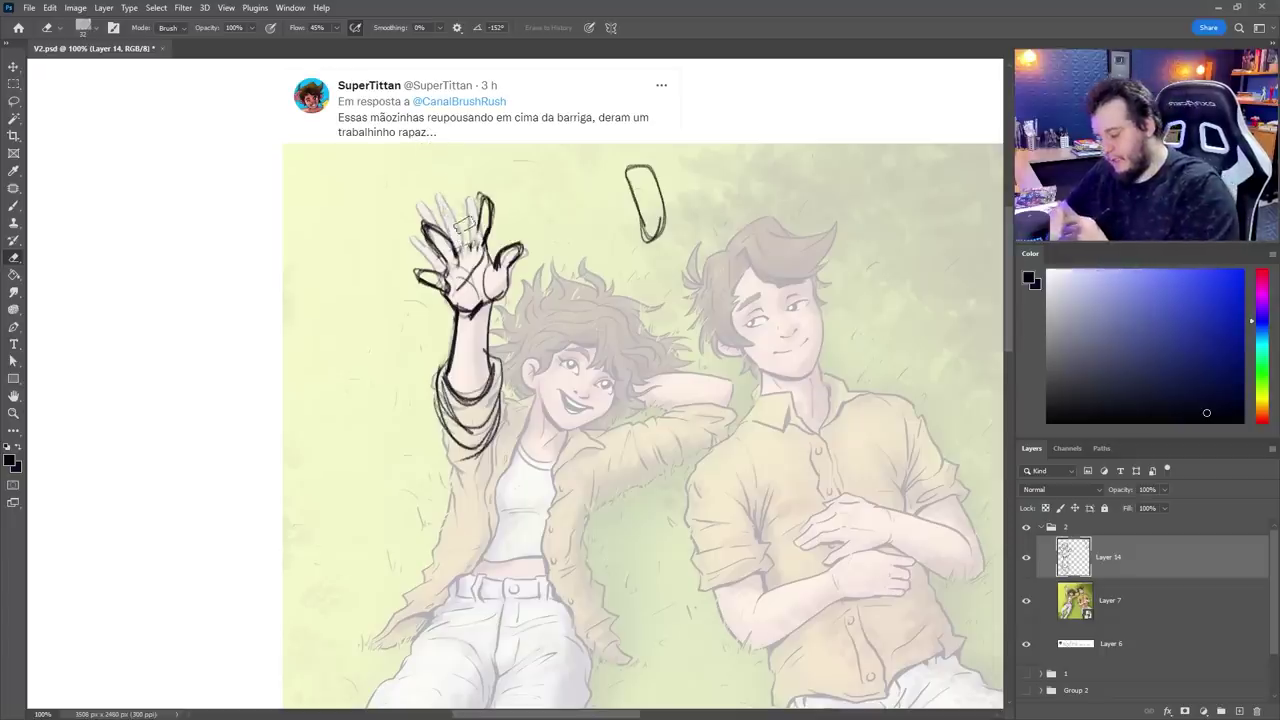
key(b)
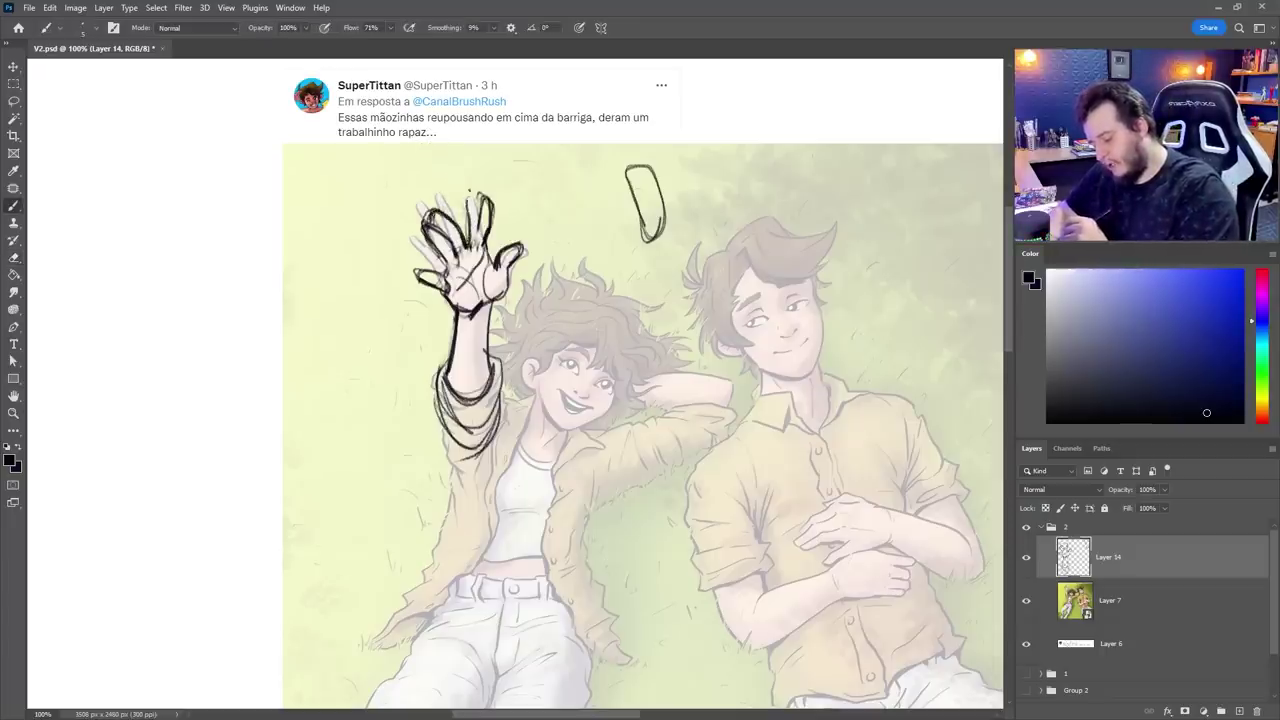
key(ctrl+z)
key(ctrl+z)
key(ctrl+z)
key(ctrl+z)
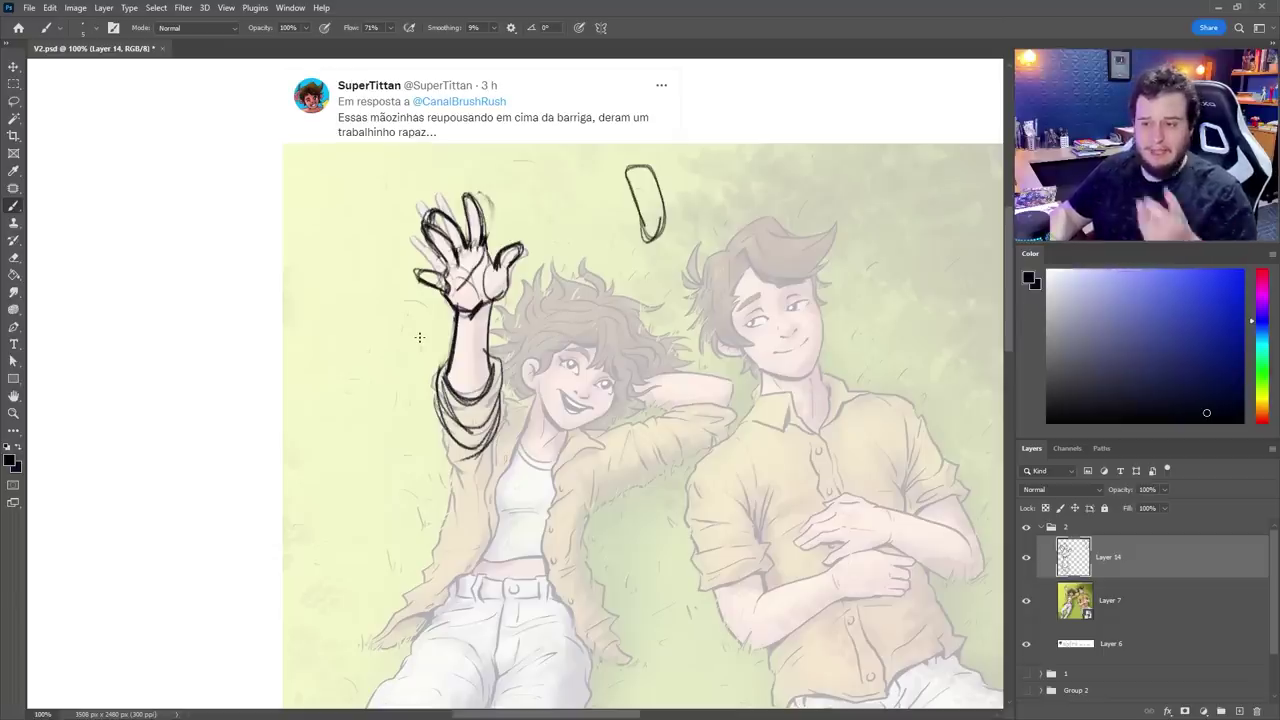
Step: Erase and redraw the remaining fingers in a wider fan, and clean up the leftover strokes beside the index finger
key(e)
drag(430, 220, 452, 264)
key(b)
key(e)
mouse_move(434, 214)
mouse_down()
mouse_move(462, 244)
mouse_move(438, 268)
mouse_move(453, 277)
mouse_move(446, 290)
mouse_up()
key(b)
key(e)
key(b)
key(e)
drag(486, 206, 483, 244)
key(b)
Step: Compare the hand sketch with the illustration by toggling their visibility, and choose blue as the drawing colour
click(1026, 560)
click(1026, 560)
click(1026, 560)
click(1026, 557)
click(1198, 270)
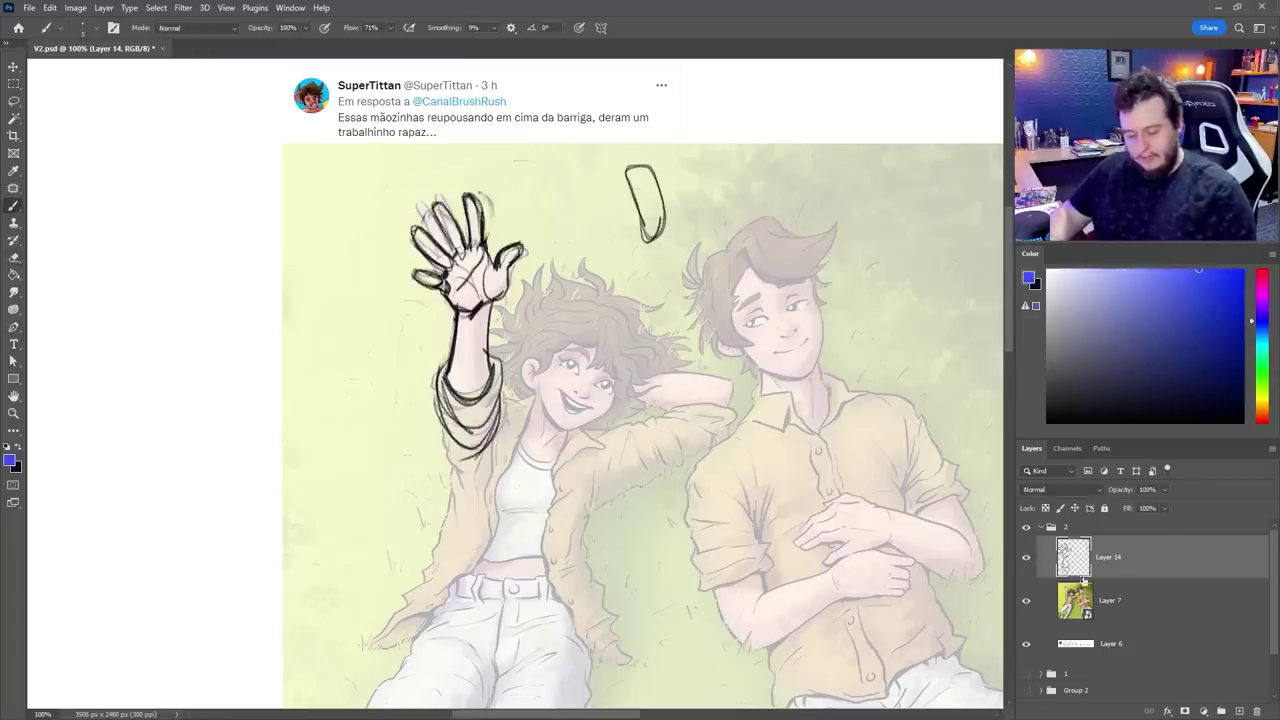
click(1025, 600)
click(1025, 601)
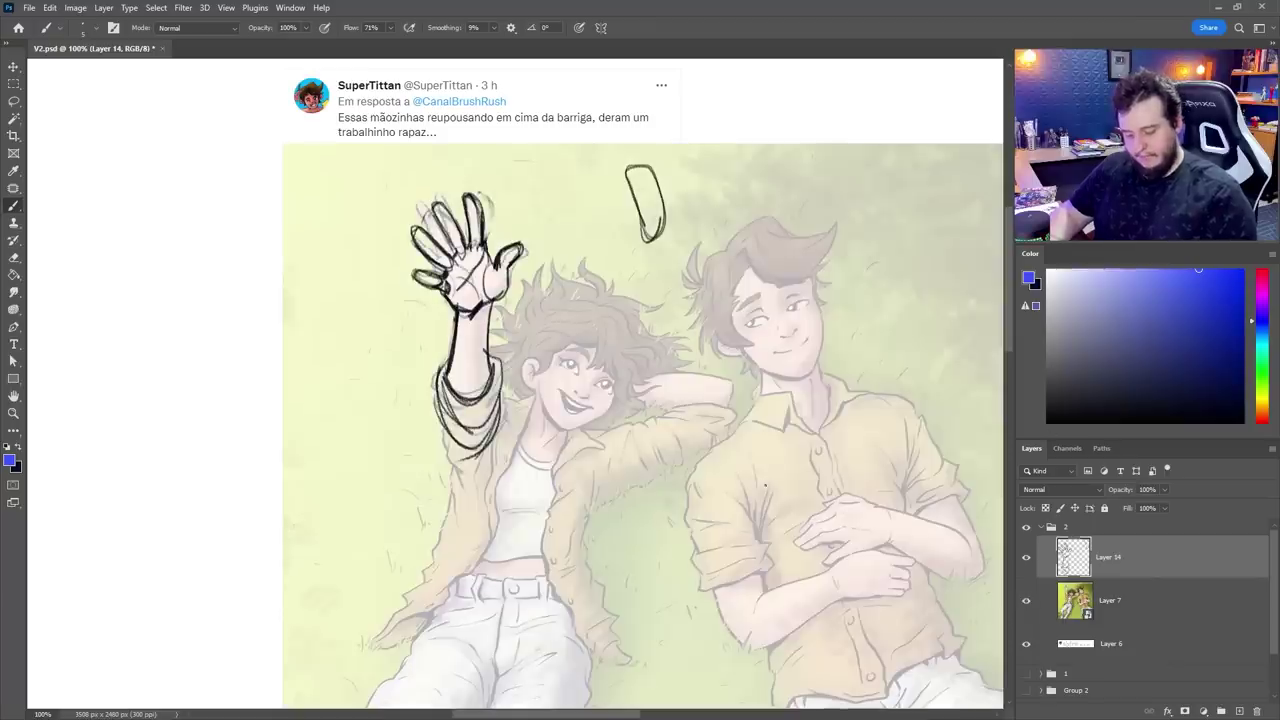
Step: Draw blue guide curves around the fingertips, along the knuckles and palm, around the thumb base and across the wrist
mouse_move(413, 242)
mouse_down()
mouse_move(491, 192)
mouse_move(448, 265)
mouse_up()
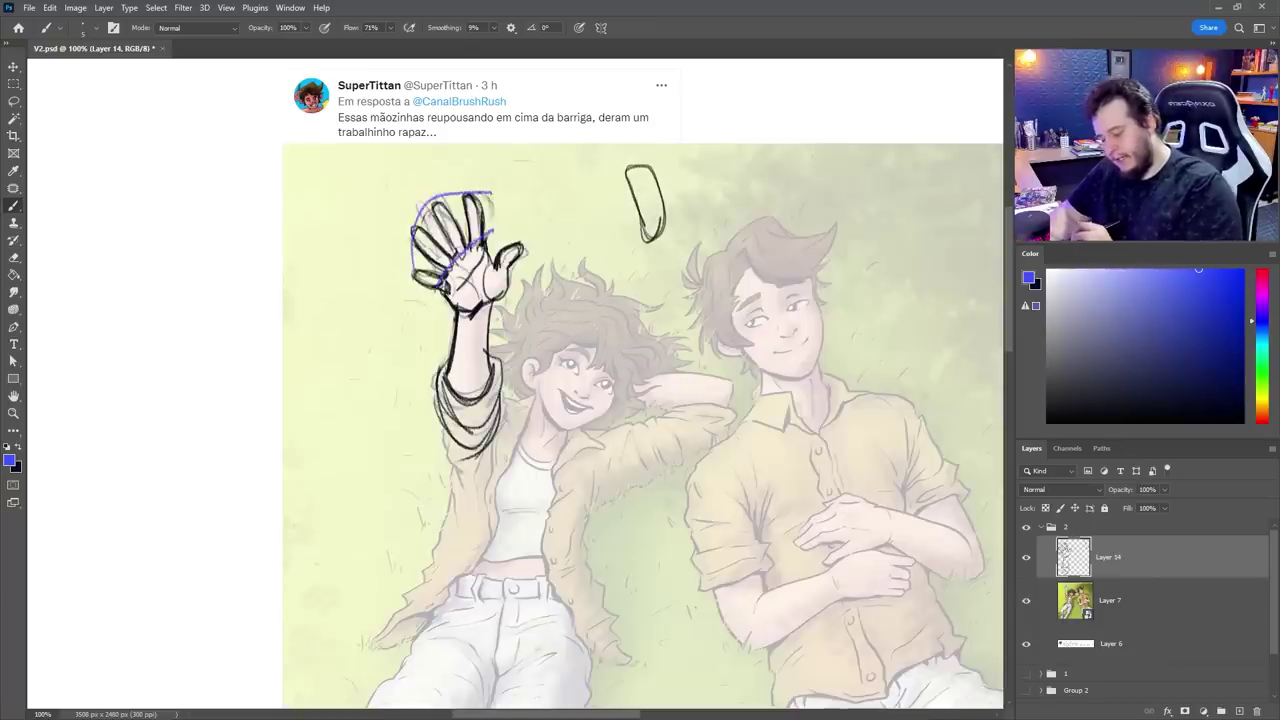
drag(462, 318, 490, 306)
drag(458, 349, 487, 335)
drag(485, 279, 506, 293)
Step: Check the hand sketch by toggling its visibility, add a new layer above it and choose a near-black drawing colour
click(1028, 558)
click(1029, 561)
click(1030, 562)
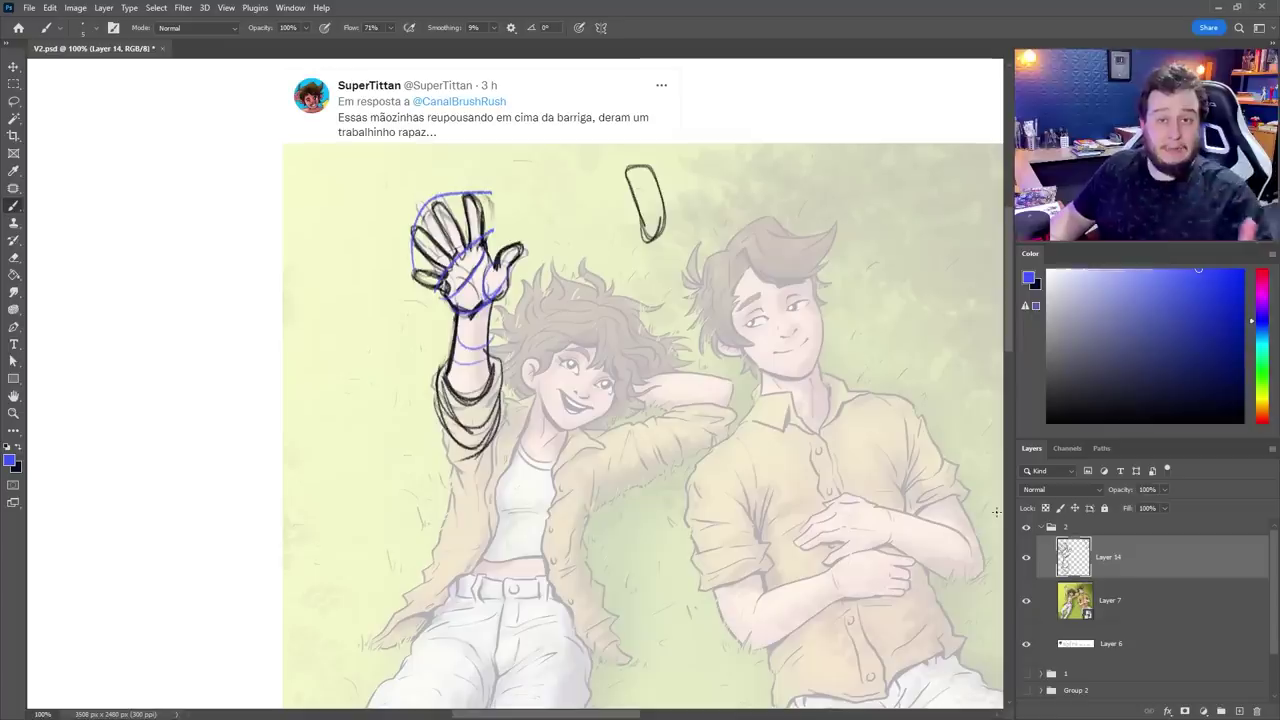
click(1239, 711)
click(1239, 392)
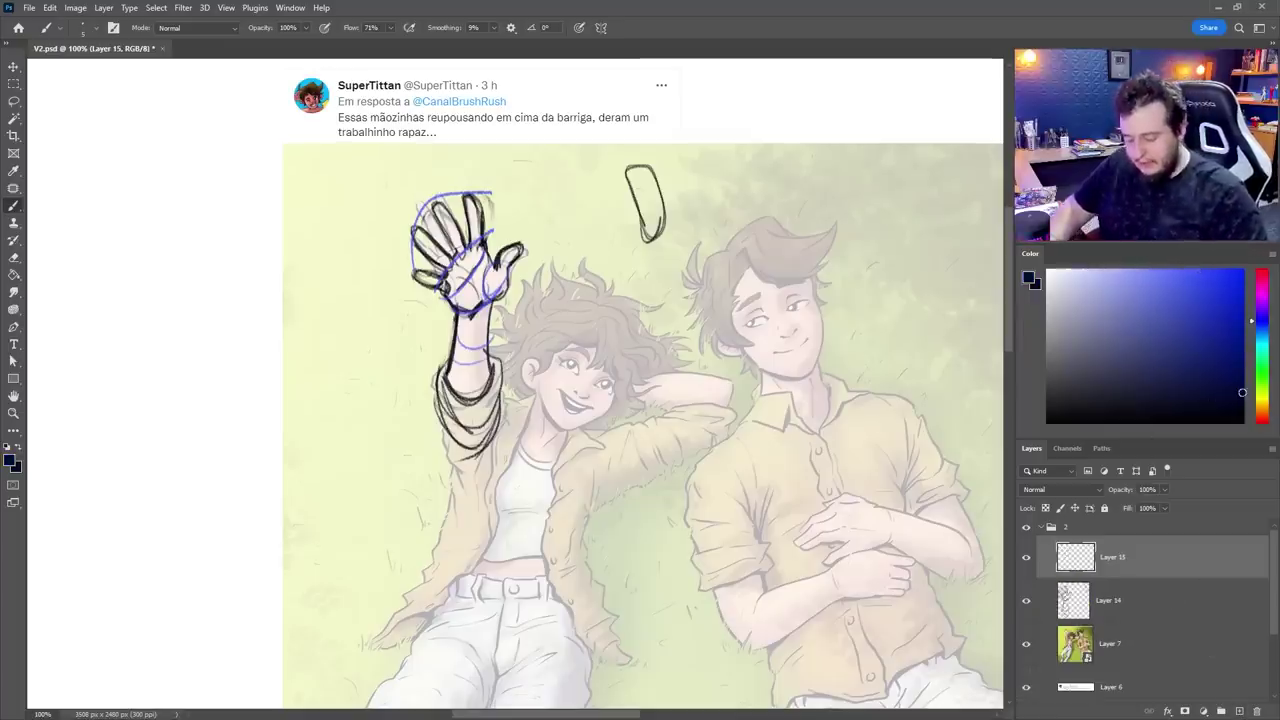
Step: Sketch two small foreshortened finger shapes with an arrow beside the girl's forearm as a demonstration
ctrl+click(421, 313)
mouse_move(451, 359)
mouse_down()
mouse_move(542, 416)
mouse_move(449, 374)
mouse_move(458, 390)
mouse_up()
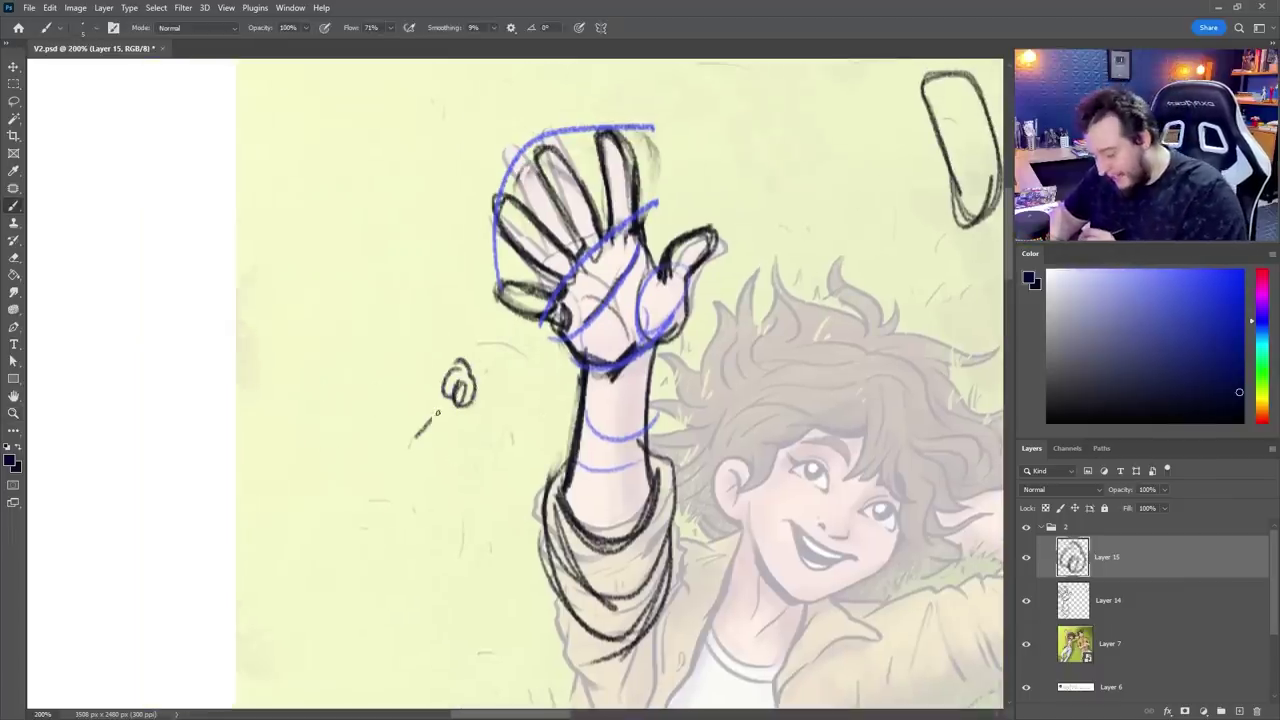
drag(435, 414, 438, 409)
drag(425, 419, 441, 428)
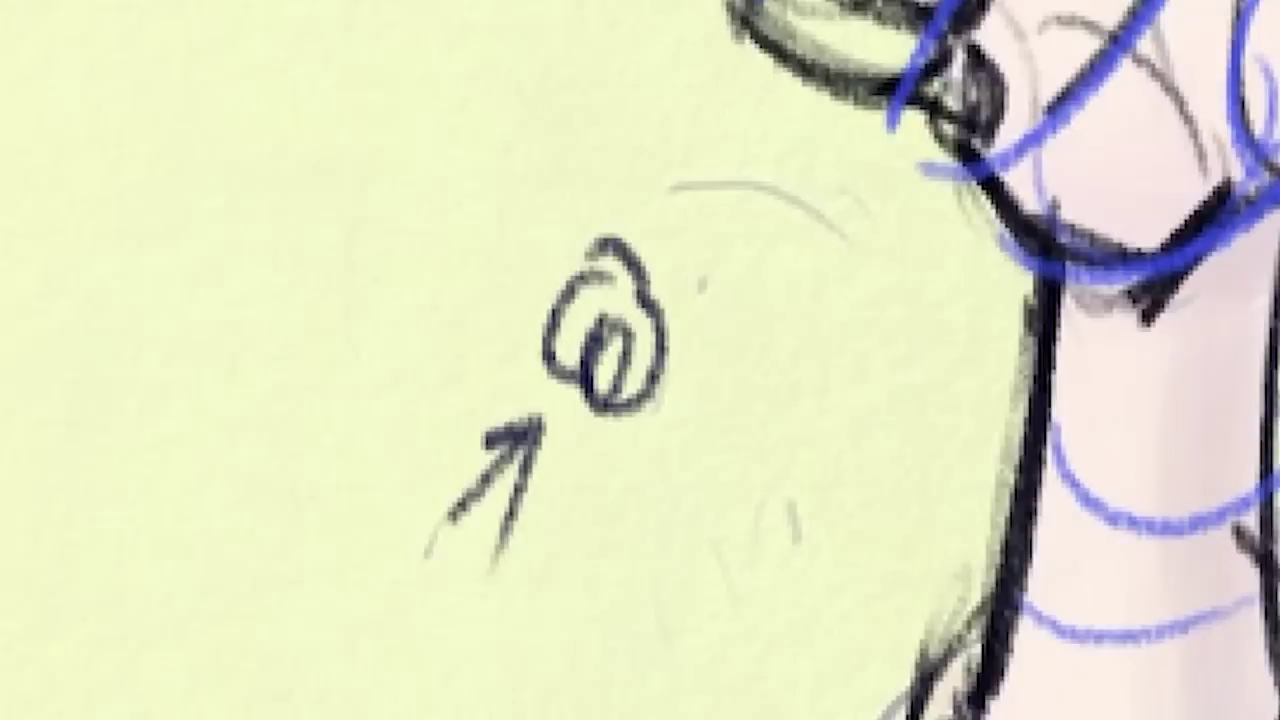
drag(463, 484, 472, 458)
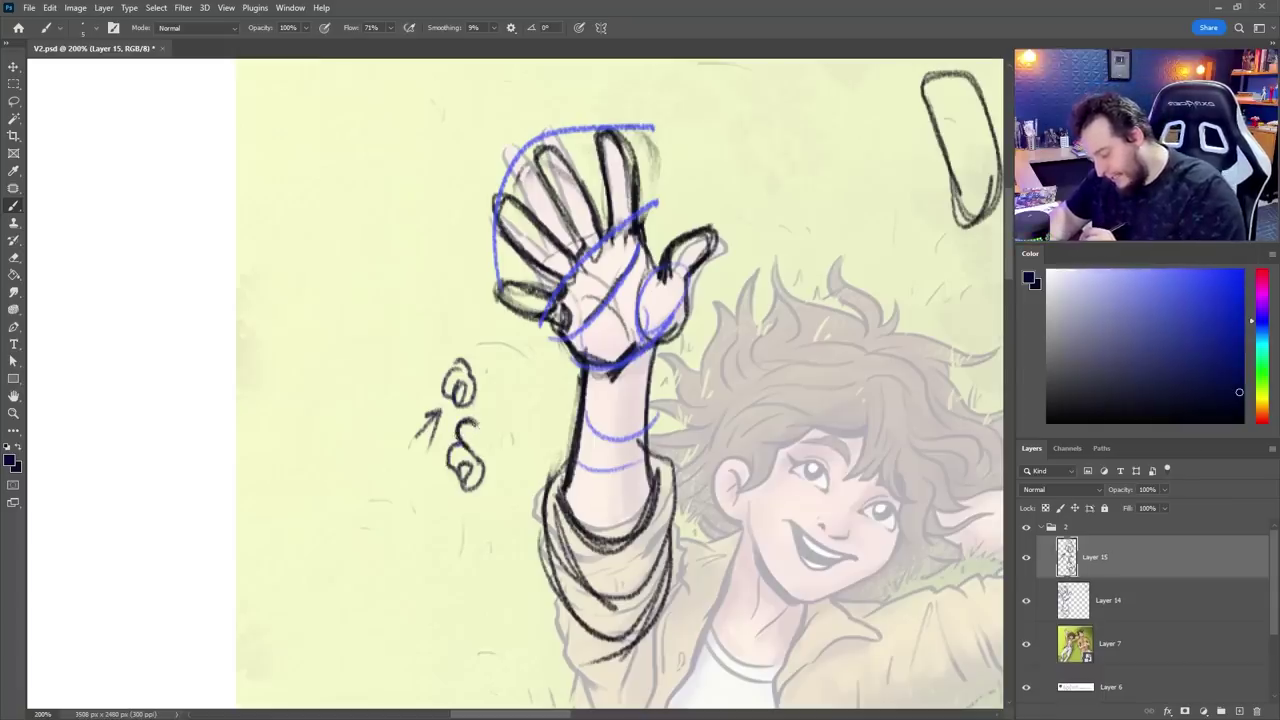
drag(471, 432, 474, 446)
Step: Rework the small finger demonstration with a second circle and an arrow, and erase all of it
mouse_move(466, 392)
mouse_down()
mouse_move(508, 380)
mouse_move(527, 398)
mouse_move(526, 376)
mouse_move(520, 390)
mouse_up()
key(e)
key(b)
mouse_move(504, 388)
mouse_down()
mouse_move(525, 370)
mouse_move(490, 514)
mouse_move(432, 428)
mouse_up()
key(e)
key(b)
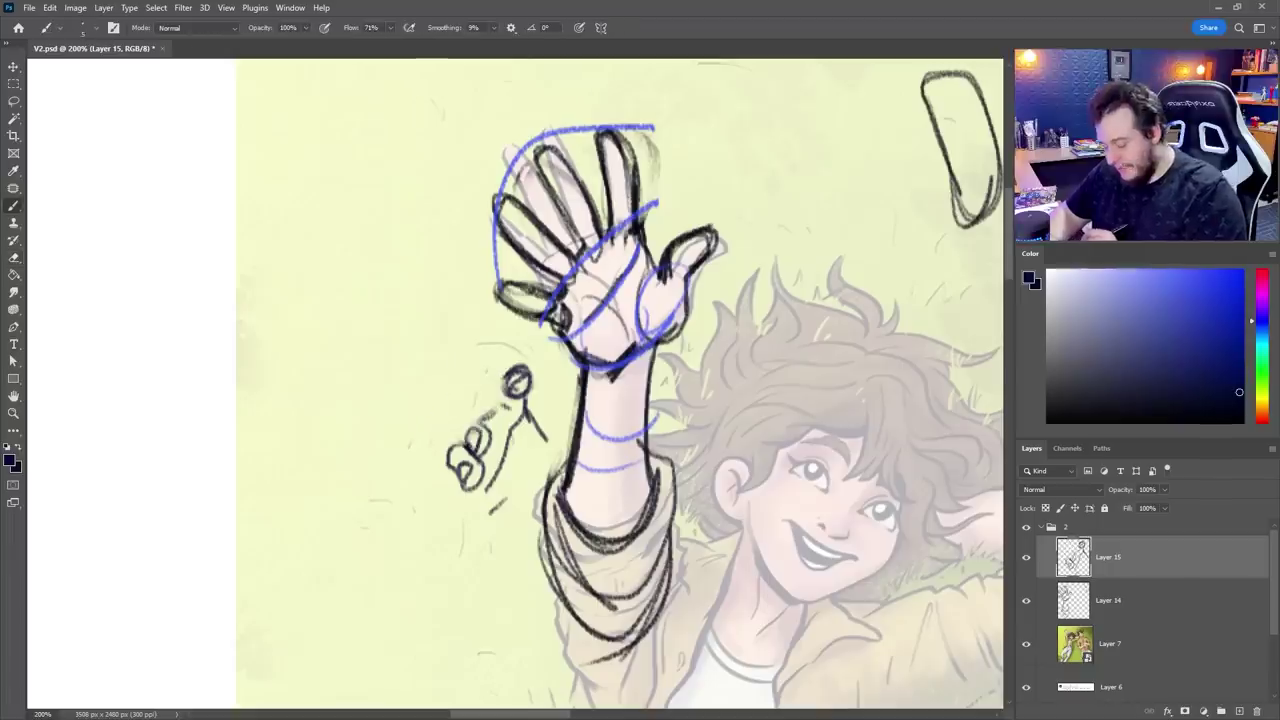
mouse_move(474, 384)
mouse_down()
mouse_move(462, 523)
mouse_move(502, 388)
mouse_move(492, 372)
mouse_move(463, 381)
mouse_move(508, 490)
mouse_up()
key(e)
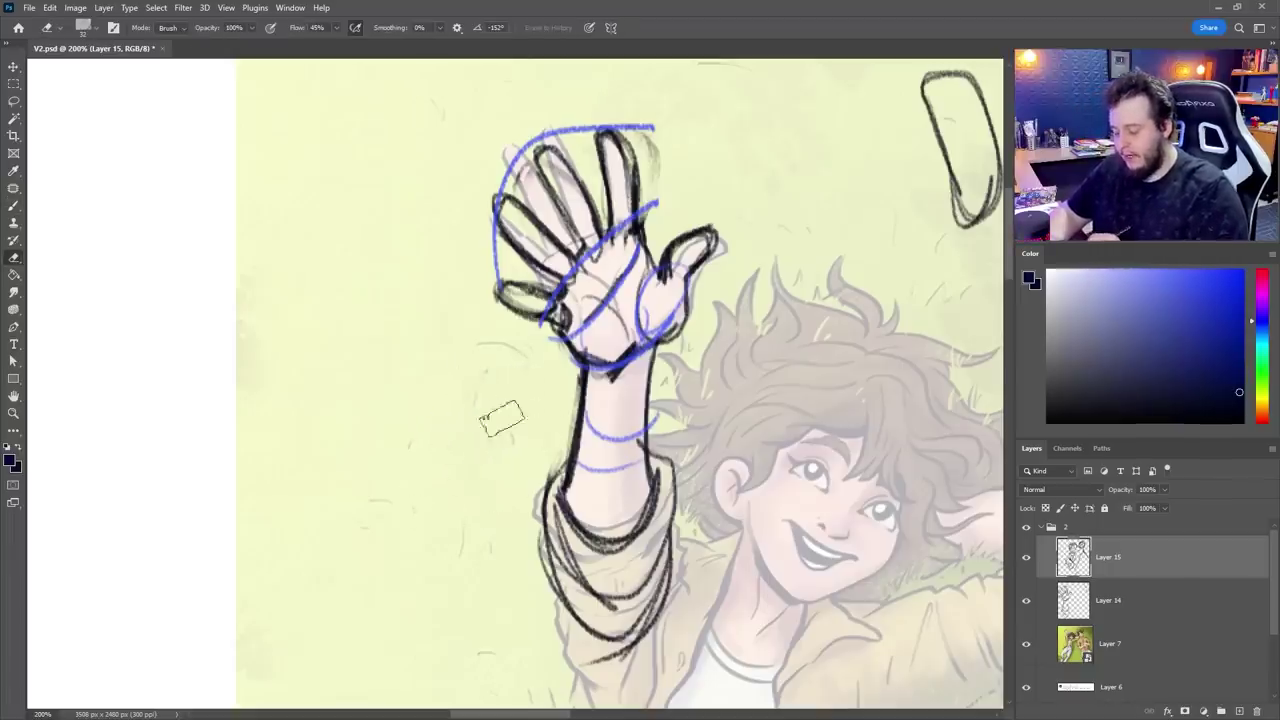
Step: Clean up the little finger on the raised-hand sketch layer and compare the correction with the illustration by toggling it
key(z)
mouse_move(703, 500)
mouse_down()
mouse_move(574, 430)
mouse_move(512, 423)
mouse_up()
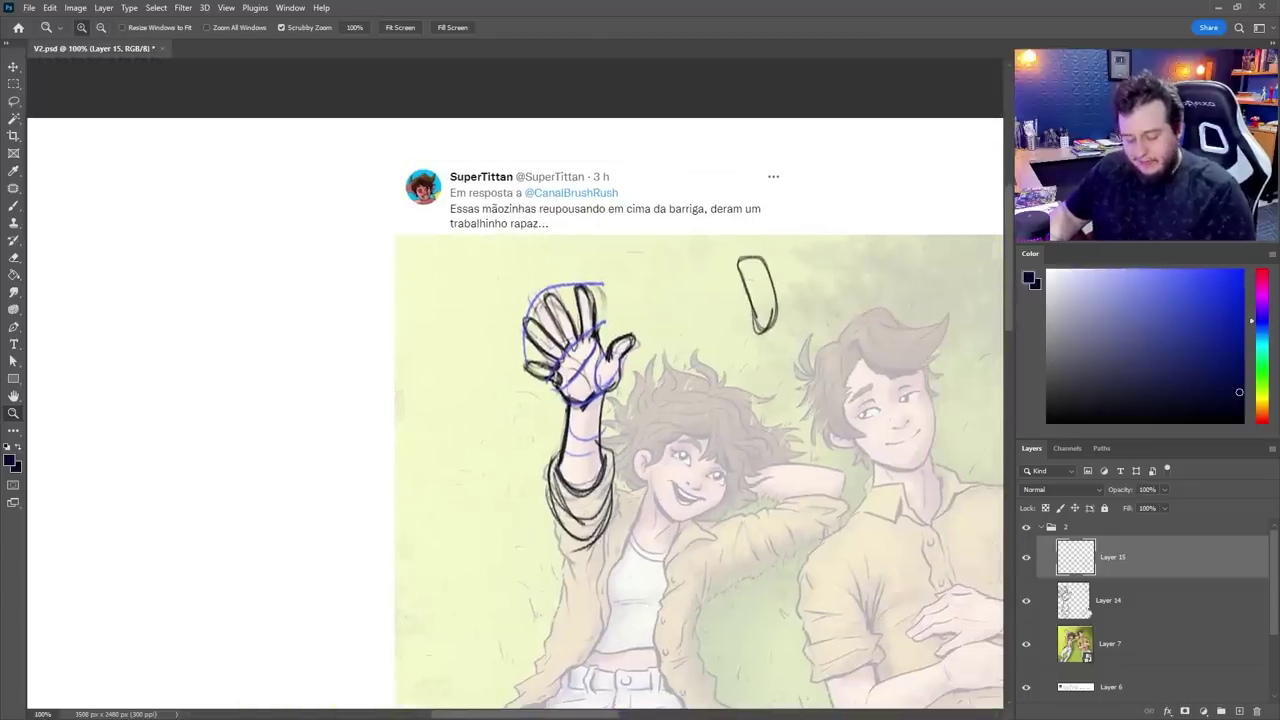
click(1088, 611)
key(e)
mouse_move(522, 368)
mouse_down()
mouse_move(556, 376)
mouse_move(551, 358)
mouse_move(555, 371)
mouse_up()
key(b)
alt+click(606, 396)
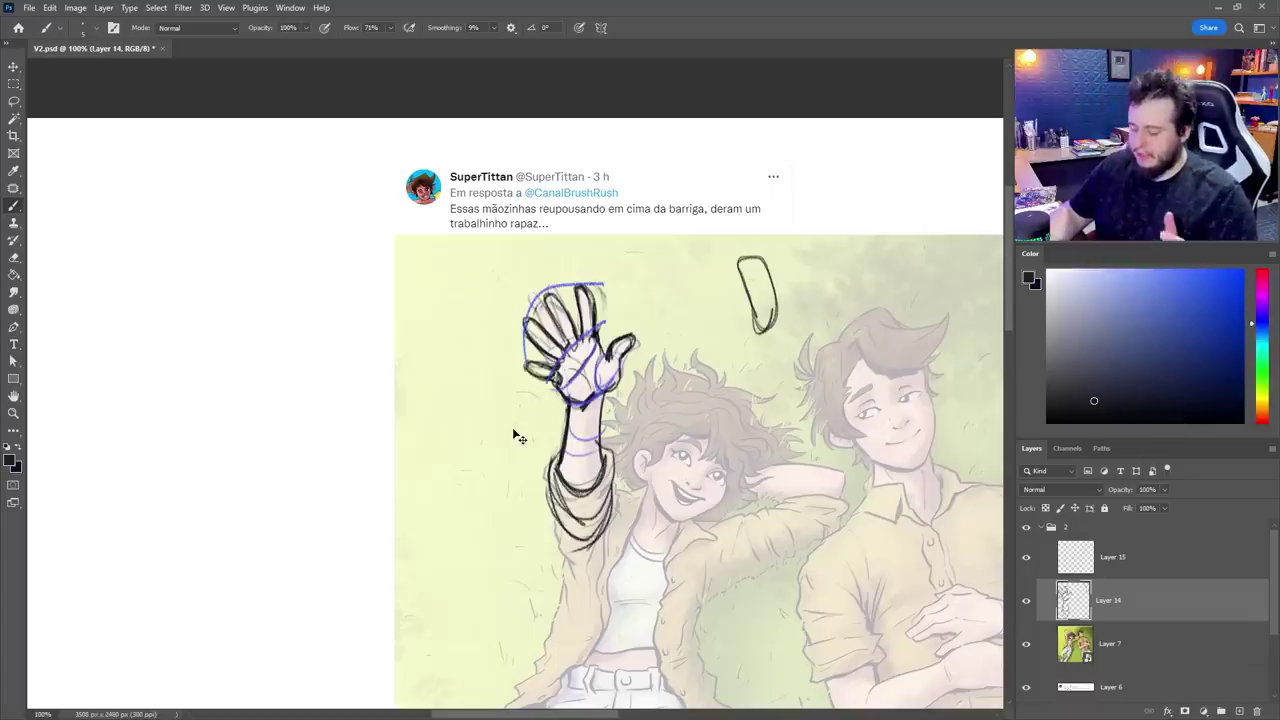
drag(512, 428, 370, 305)
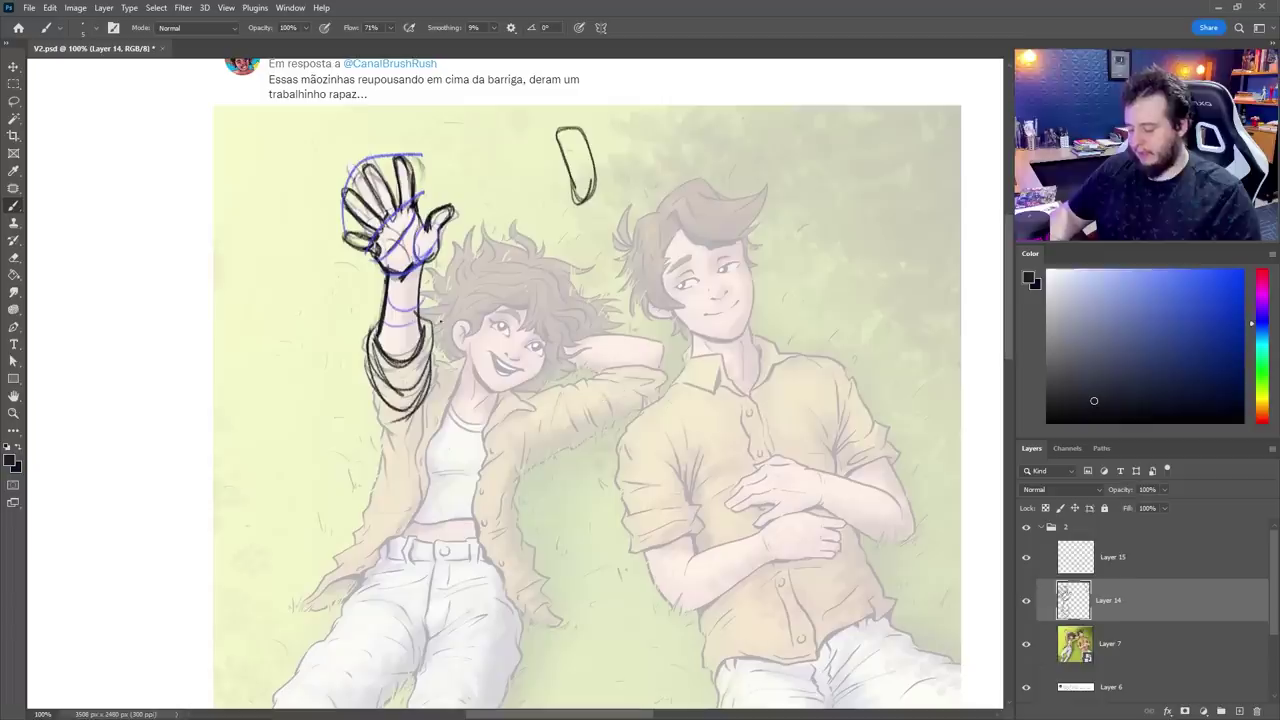
click(1027, 603)
click(1027, 603)
click(1028, 603)
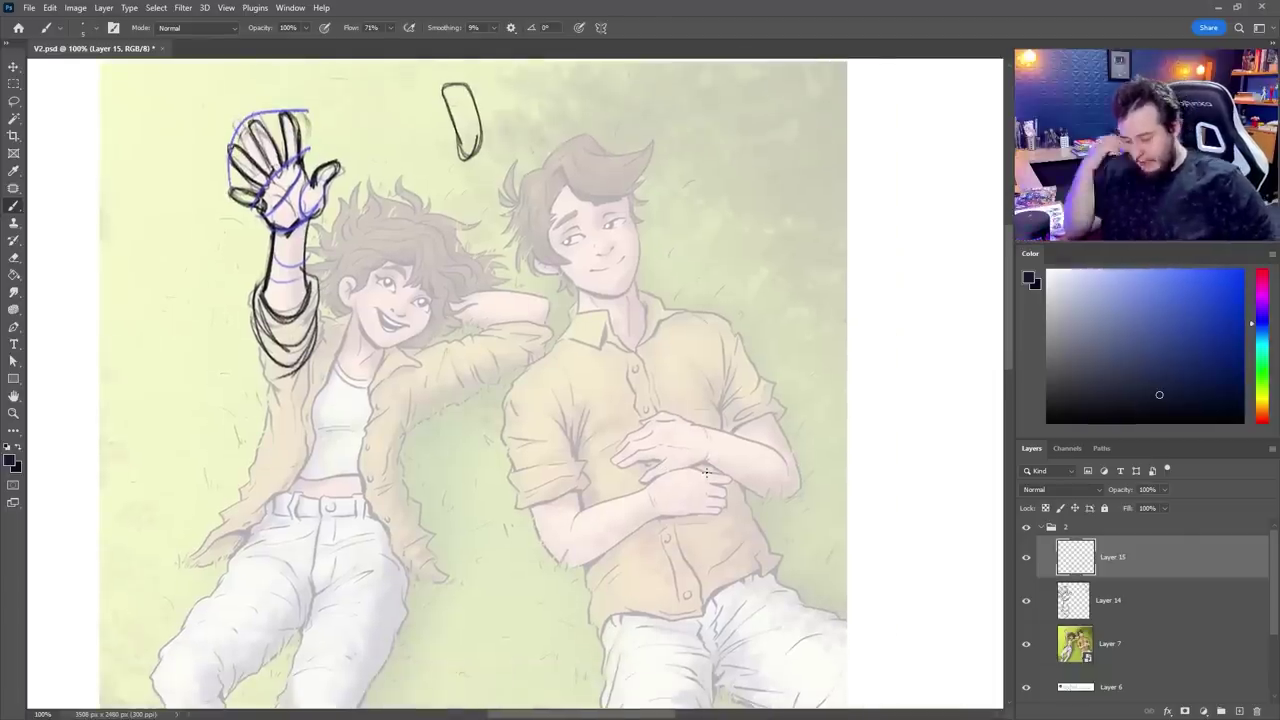
Step: Sketch contour curves across the man's chest and stomach and down his sides, and erase those crossing his hands
drag(682, 450, 737, 471)
key(ctrl+z)
drag(586, 499, 733, 474)
drag(559, 422, 620, 450)
drag(631, 347, 661, 399)
mouse_move(576, 455)
mouse_down()
mouse_move(607, 412)
mouse_move(696, 385)
mouse_up()
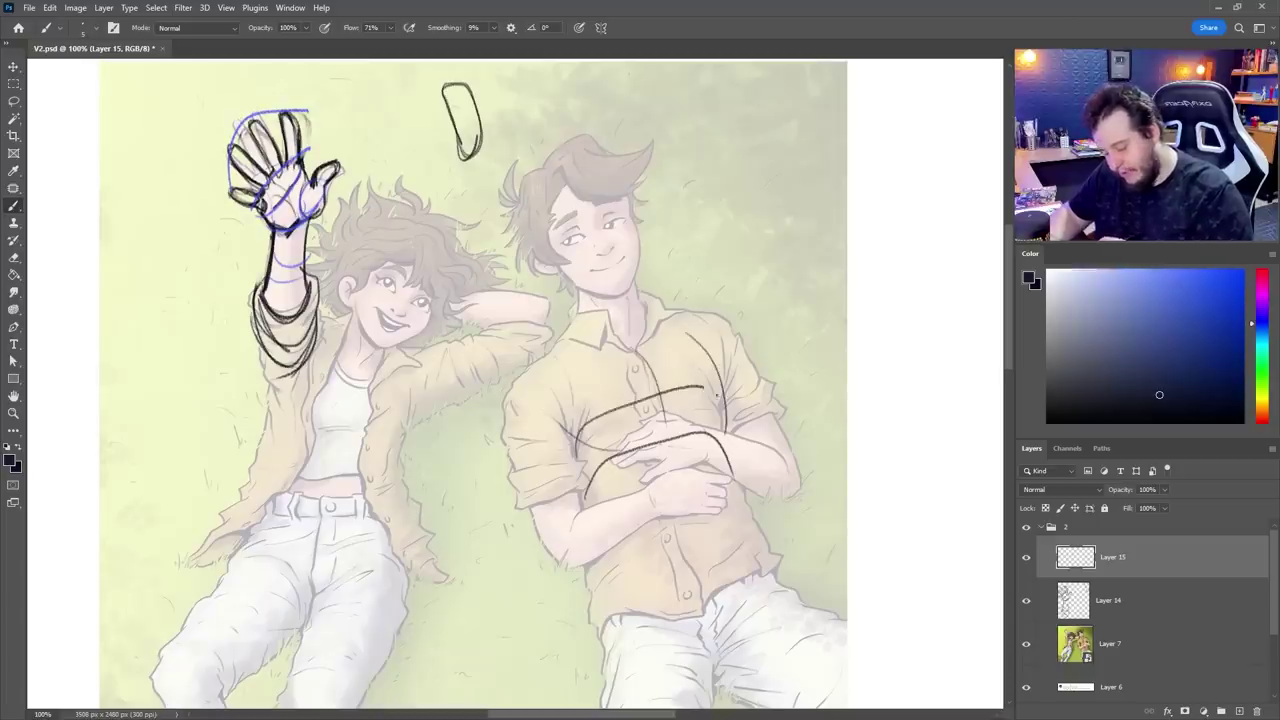
drag(546, 372, 607, 520)
drag(684, 338, 766, 580)
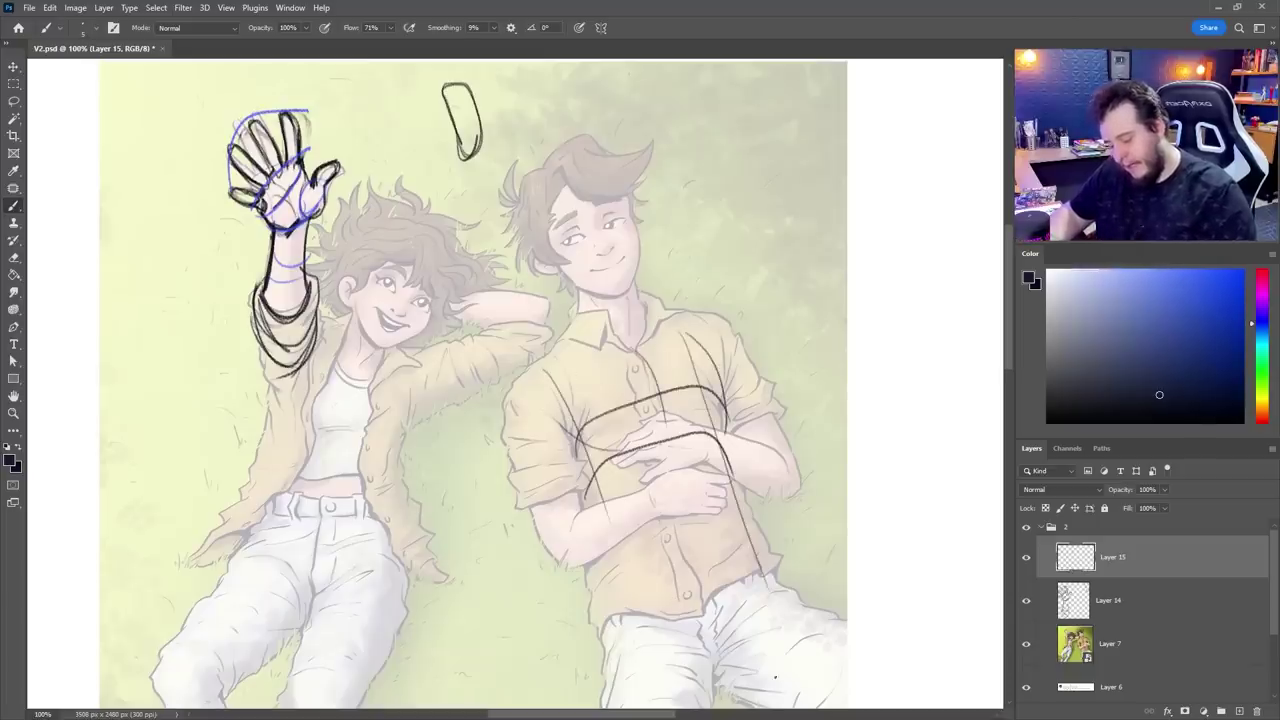
key(e)
right_click(775, 678)
mouse_move(610, 455)
mouse_down()
mouse_move(637, 483)
mouse_move(560, 522)
mouse_up()
Step: Outline the man's upper hand resting on his belly, from the wrist curve to the fingertips
click(715, 470)
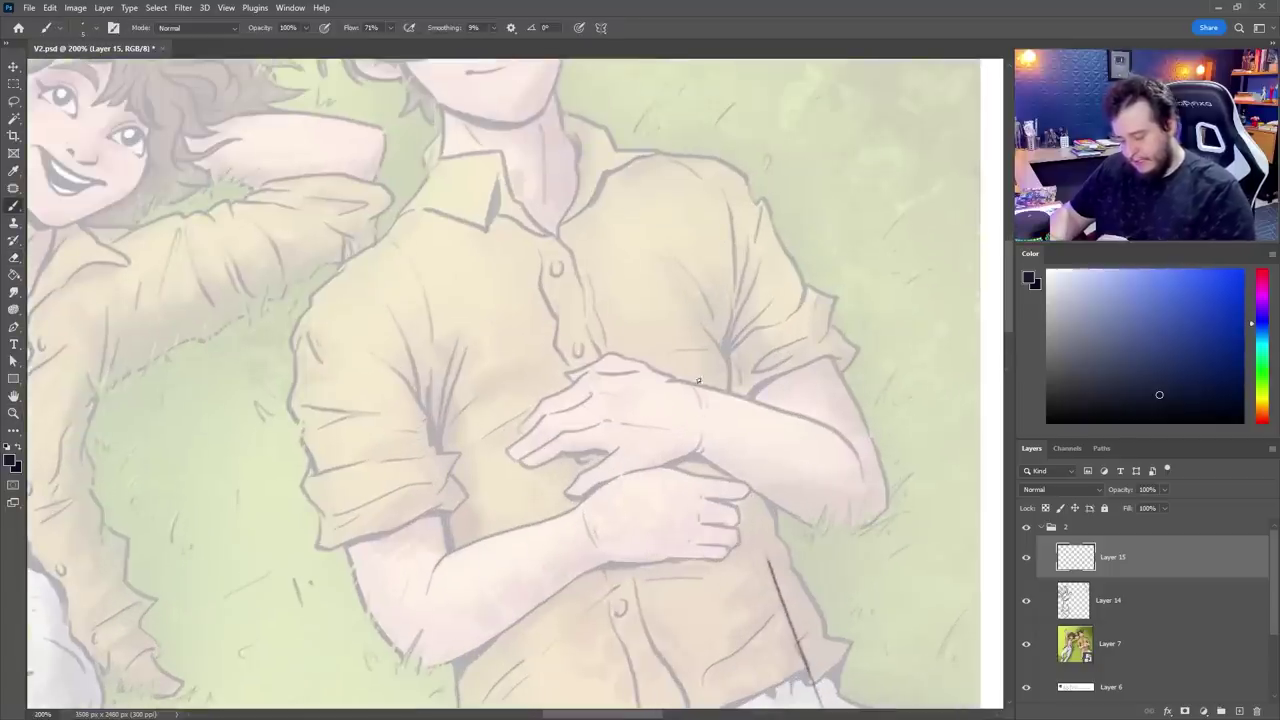
mouse_move(692, 379)
mouse_down()
mouse_move(711, 482)
mouse_move(781, 480)
mouse_move(784, 434)
mouse_move(706, 435)
mouse_move(706, 452)
mouse_move(691, 426)
mouse_up()
alt+click(698, 461)
key(b)
key(ctrl+z)
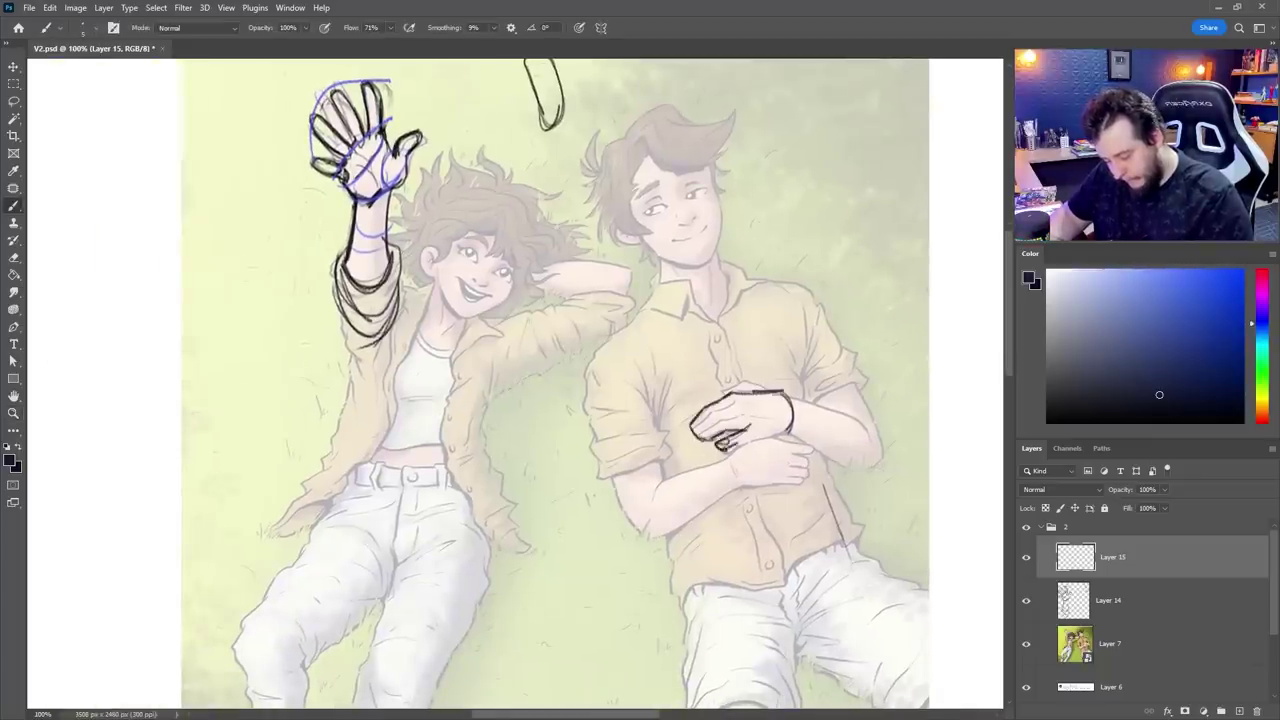
Step: Draw the finger divisions and fingernails on the man's upper hand, with a small rounded fingertip along its upper edge
scroll(722, 440, up, 1)
drag(710, 445, 797, 428)
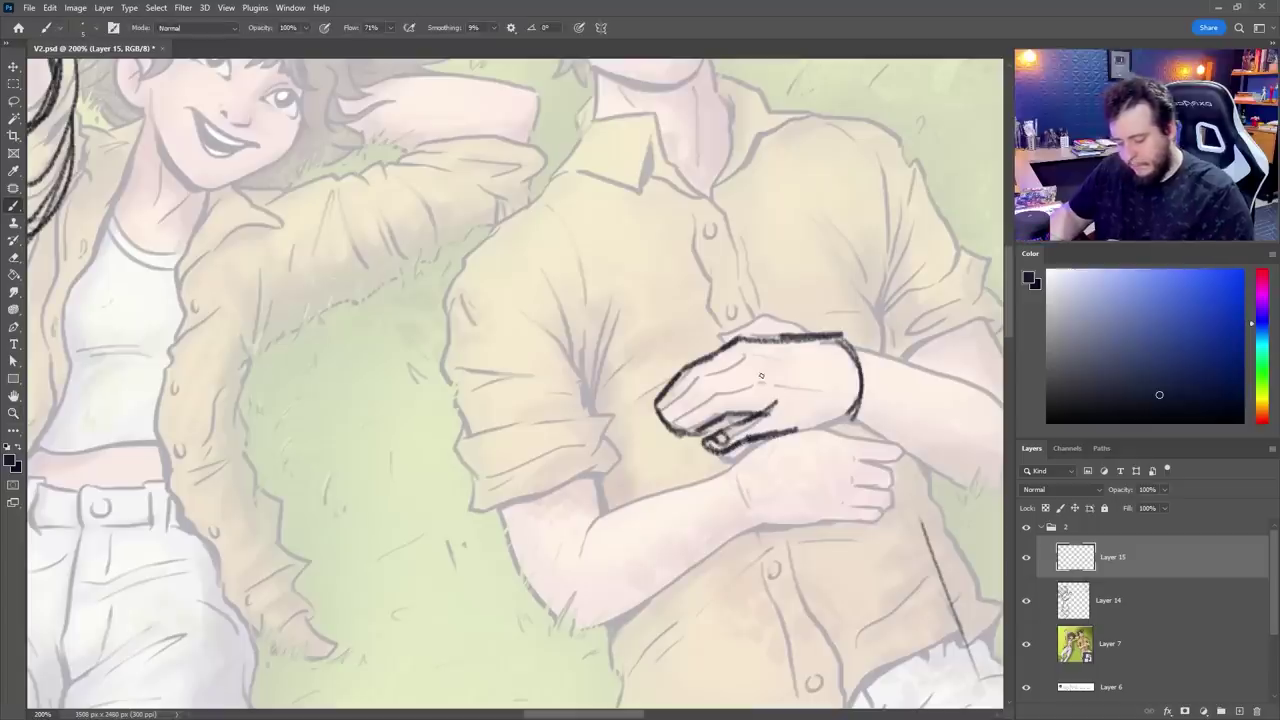
mouse_move(746, 360)
mouse_down()
mouse_move(666, 428)
mouse_move(692, 383)
mouse_up()
mouse_move(703, 376)
mouse_down()
mouse_move(662, 404)
mouse_move(816, 338)
mouse_move(854, 418)
mouse_up()
drag(712, 345, 688, 366)
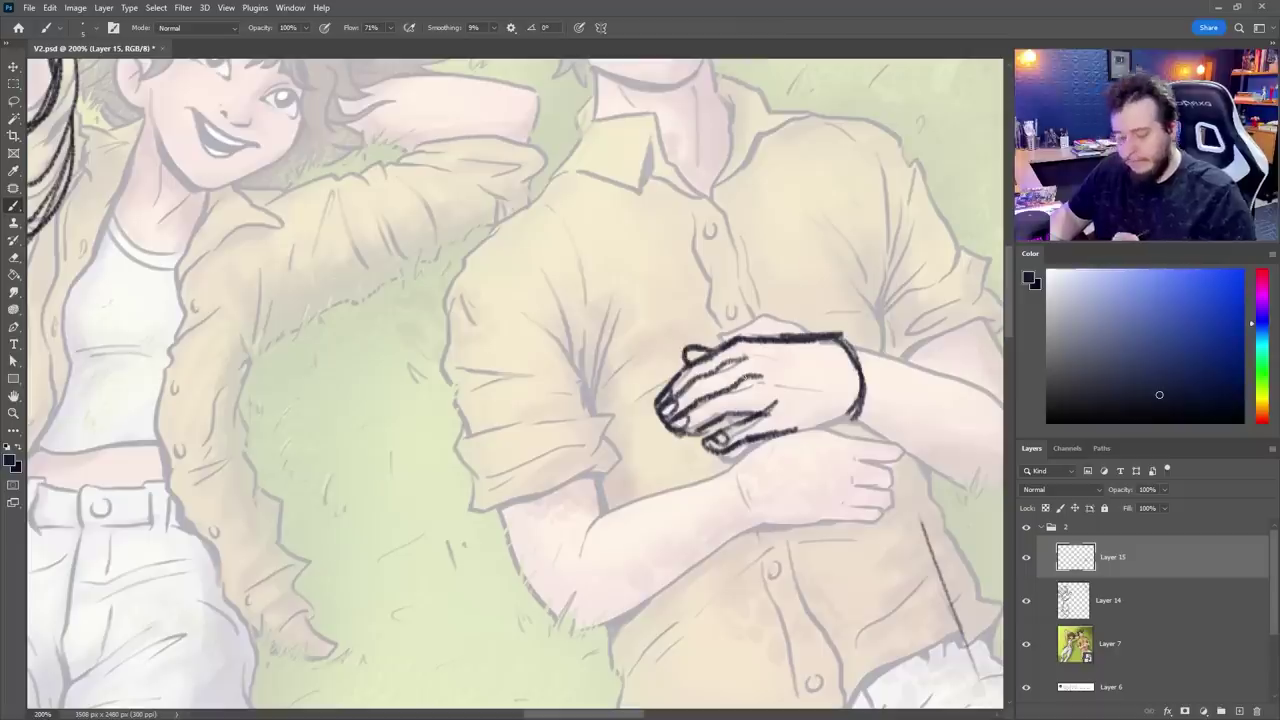
drag(776, 286, 778, 320)
drag(769, 306, 790, 312)
key(ctrl+z)
key(ctrl+z)
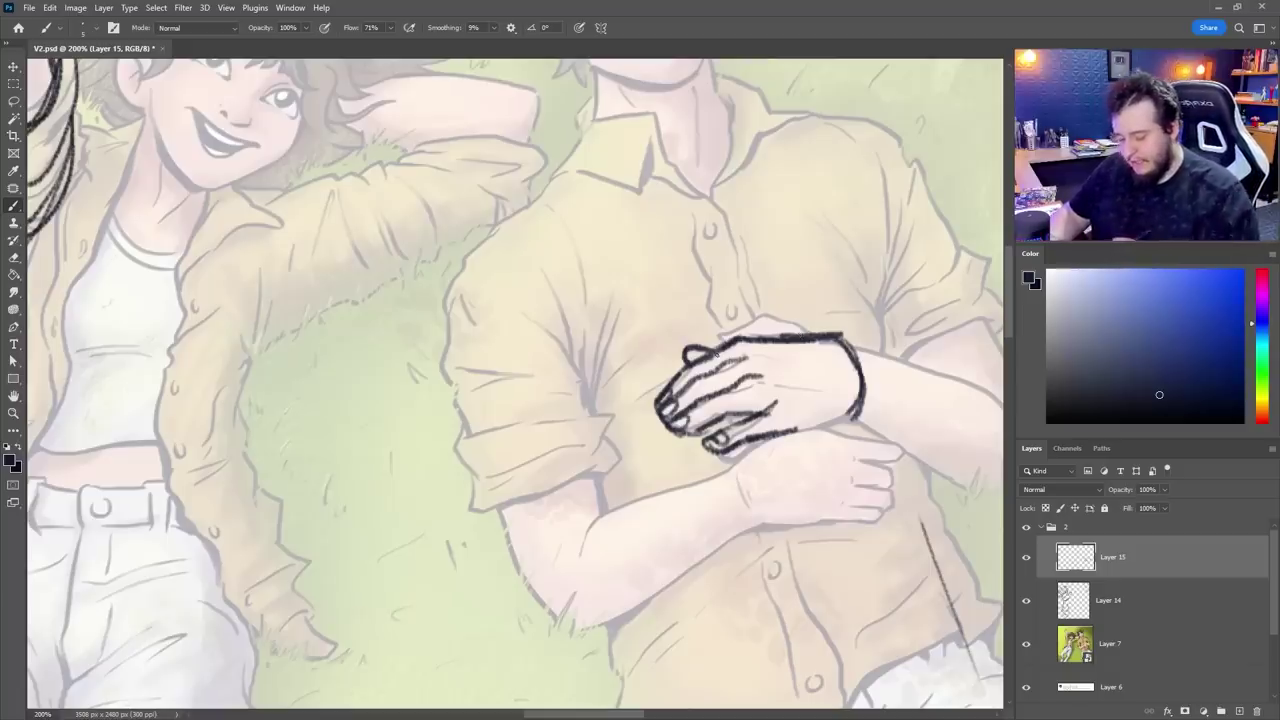
Step: Clean up above the man's resting hand and draw his forearm's upper and lower contours from wrist to elbow
drag(804, 560, 706, 532)
key(e)
drag(672, 310, 760, 318)
key(b)
mouse_move(654, 310)
mouse_down()
mouse_move(725, 315)
mouse_move(764, 368)
mouse_move(847, 342)
mouse_move(956, 416)
mouse_up()
drag(882, 297, 972, 431)
mouse_move(787, 398)
mouse_down()
mouse_move(893, 466)
mouse_move(867, 445)
mouse_up()
drag(758, 388, 700, 403)
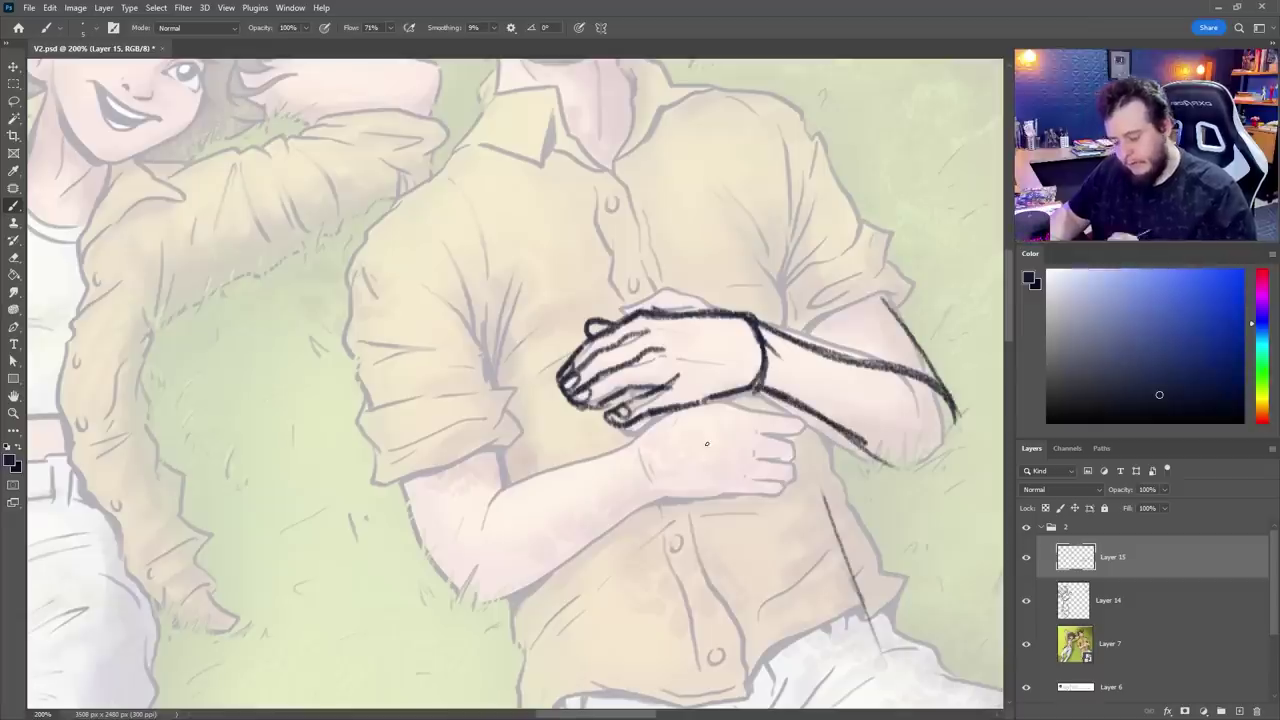
Step: Compare the redrawn resting hand with the original by toggling the illustration and correction layers
click(1025, 645)
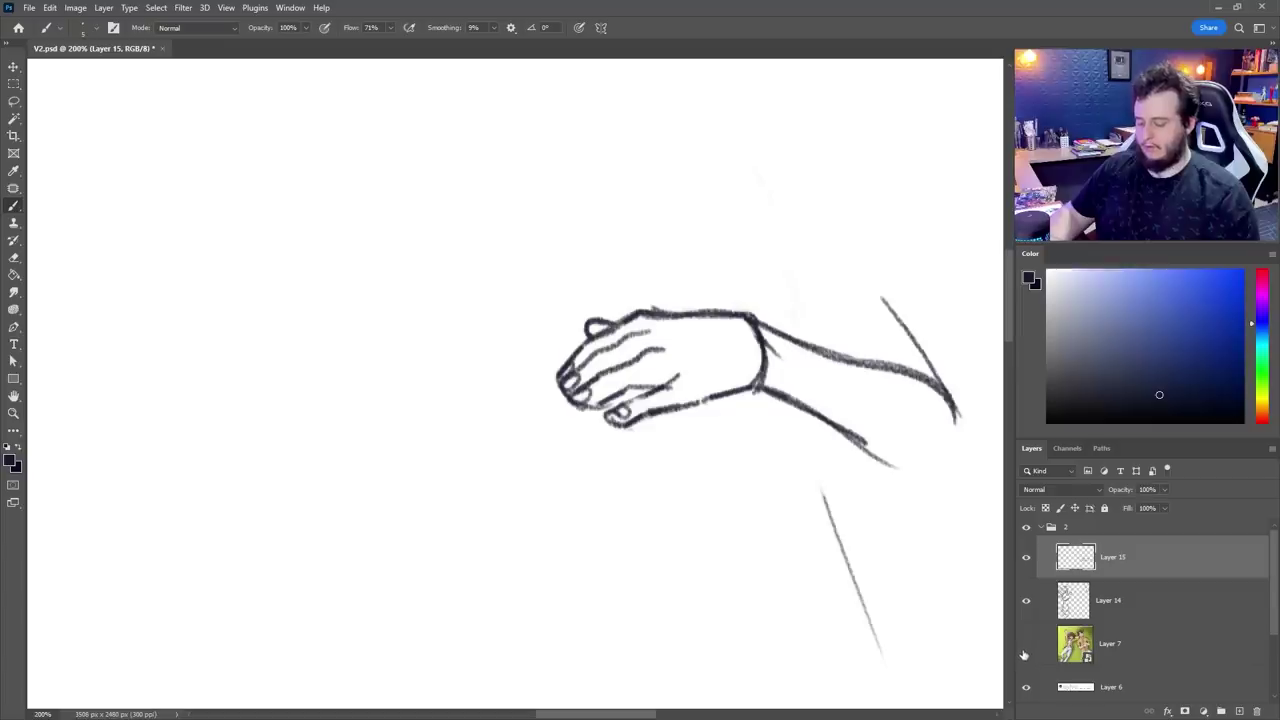
click(1025, 643)
click(1026, 557)
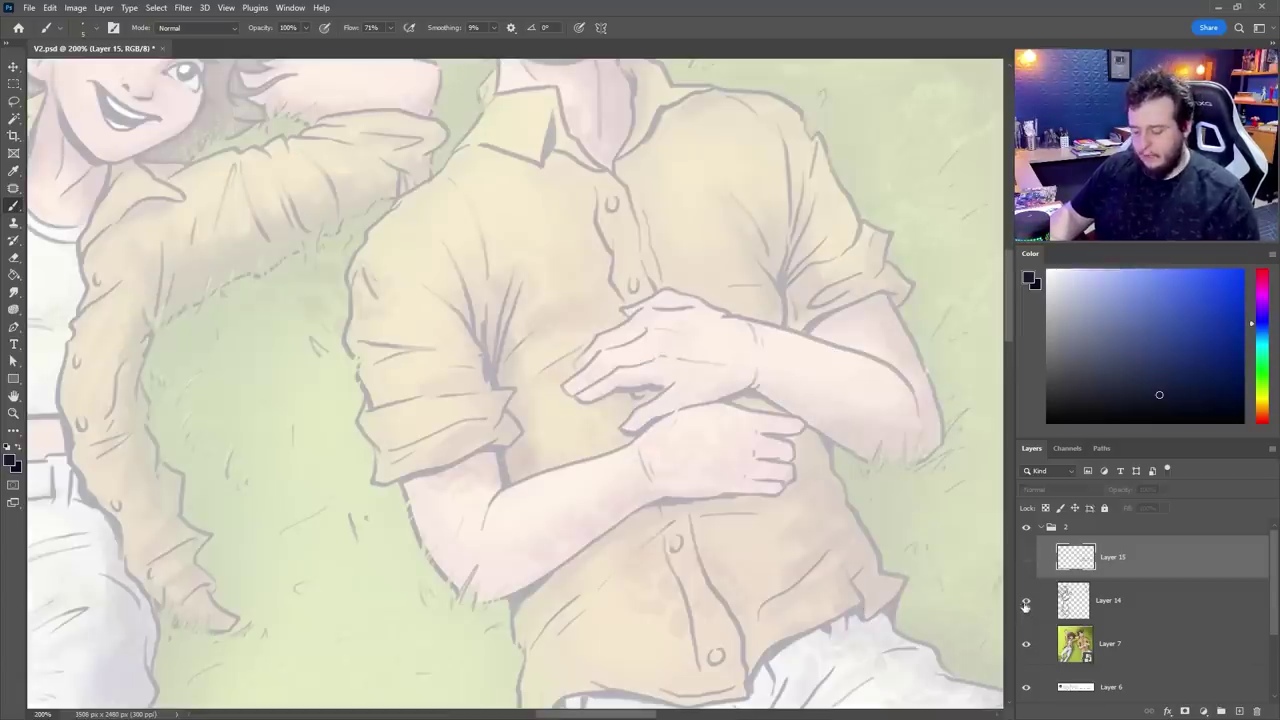
click(1025, 560)
click(1025, 560)
click(1025, 560)
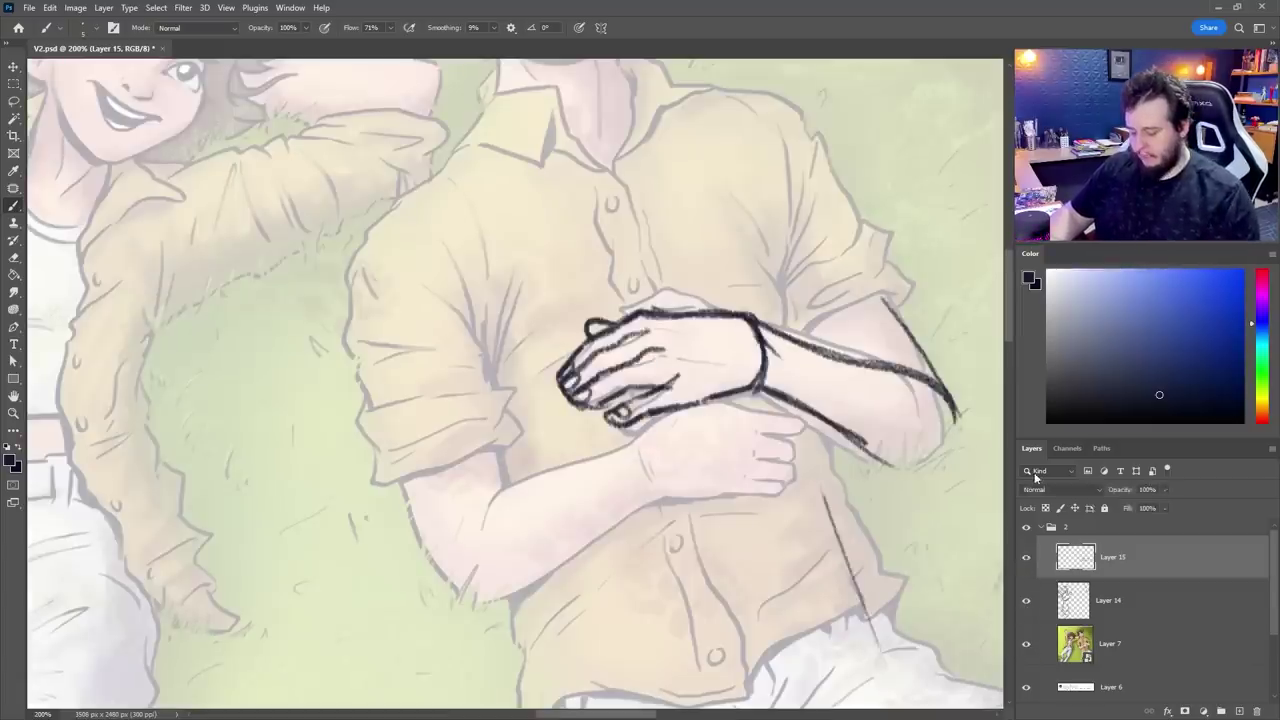
click(1024, 562)
click(1024, 562)
click(1026, 558)
click(1026, 558)
Step: Examine the resting-hand correction against the whole couple illustration by toggling it at a wider view
key(z)
alt+click(806, 518)
drag(782, 589, 766, 628)
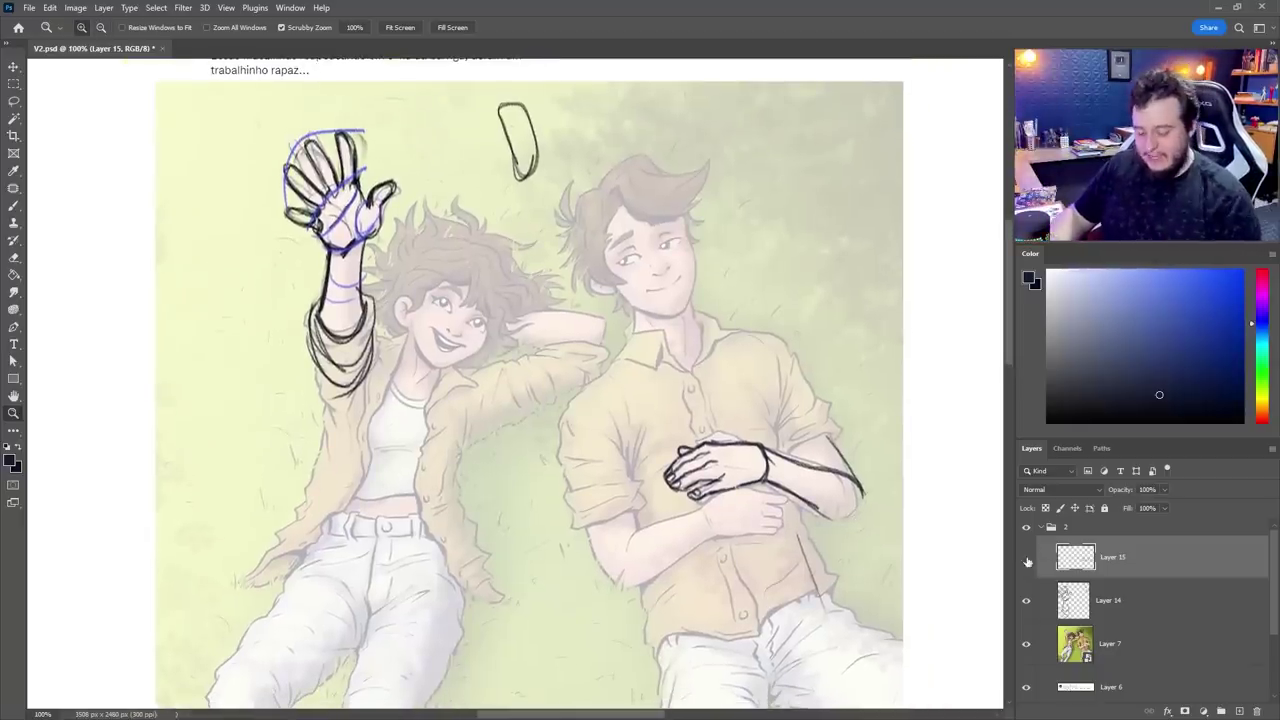
click(1026, 560)
click(1026, 560)
click(735, 455)
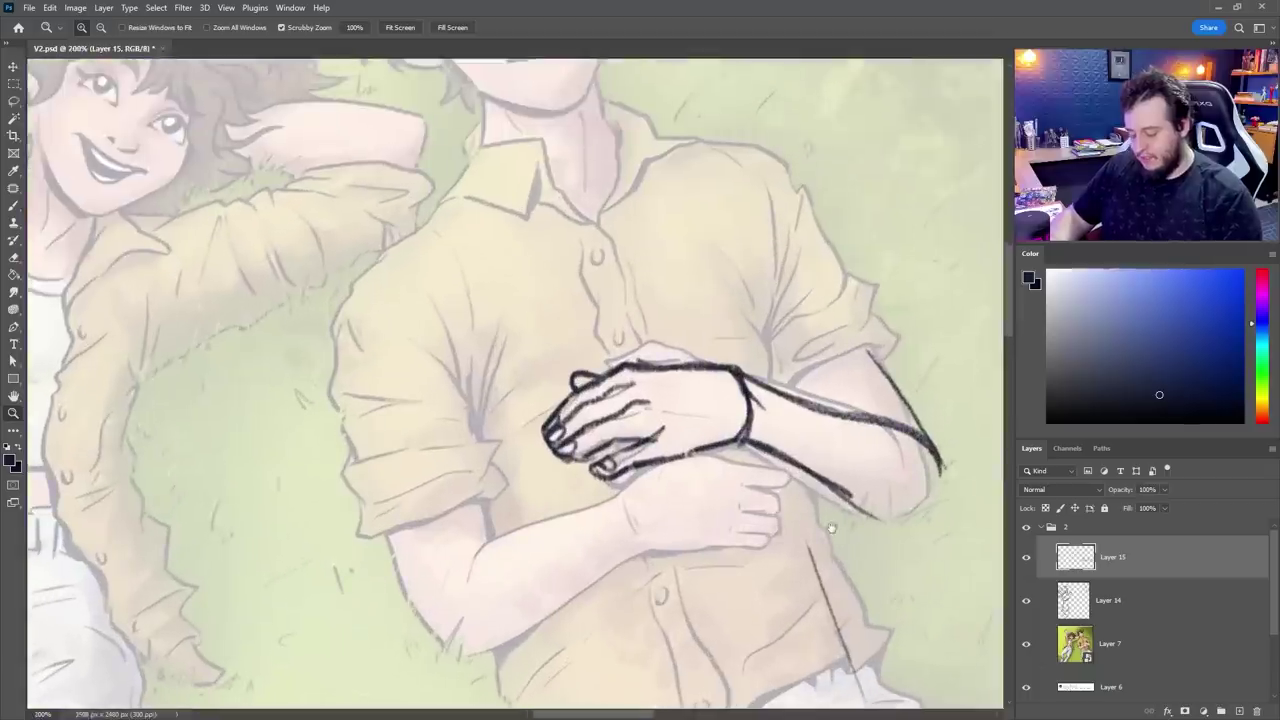
Step: Draw the man's lower hand with its upper and lower contours, a curved wrist line and the separate fingers
key(b)
mouse_move(712, 441)
mouse_down()
mouse_move(801, 420)
mouse_move(781, 420)
mouse_move(835, 458)
mouse_move(828, 441)
mouse_move(856, 462)
mouse_up()
drag(666, 478, 696, 524)
mouse_move(679, 470)
mouse_down()
mouse_move(699, 508)
mouse_move(840, 541)
mouse_up()
key(e)
key(b)
drag(744, 525, 845, 548)
drag(800, 487, 854, 507)
Step: Clean up the lower hand's fingers with the eraser and redraw their blunt fingertips
key(e)
right_click(848, 479)
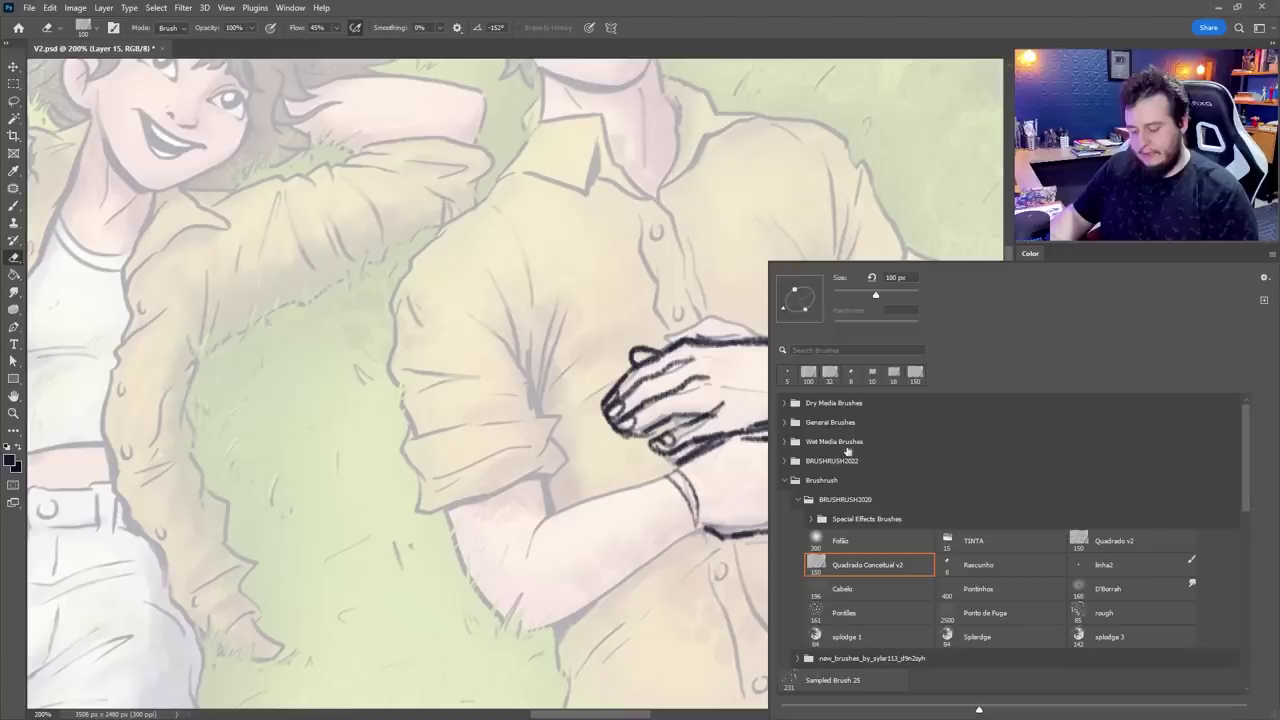
drag(846, 295, 848, 295)
click(861, 217)
drag(804, 514, 856, 520)
key(b)
mouse_move(856, 520)
mouse_down()
mouse_move(803, 511)
mouse_move(844, 536)
mouse_up()
drag(852, 486, 830, 552)
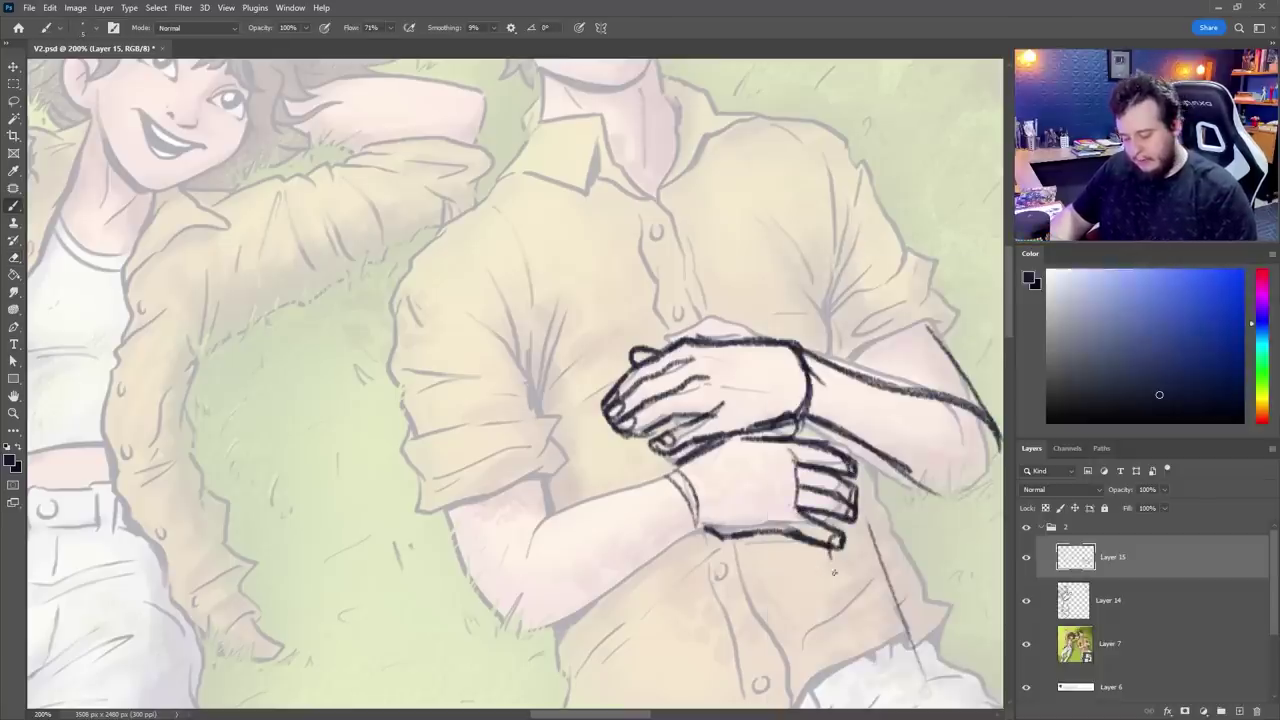
Step: Refine the lower hand's upper contour and the lines where its fingers meet the knuckles
drag(780, 447, 795, 461)
mouse_move(750, 440)
mouse_down()
mouse_move(797, 434)
mouse_move(699, 463)
mouse_up()
key(e)
key(b)
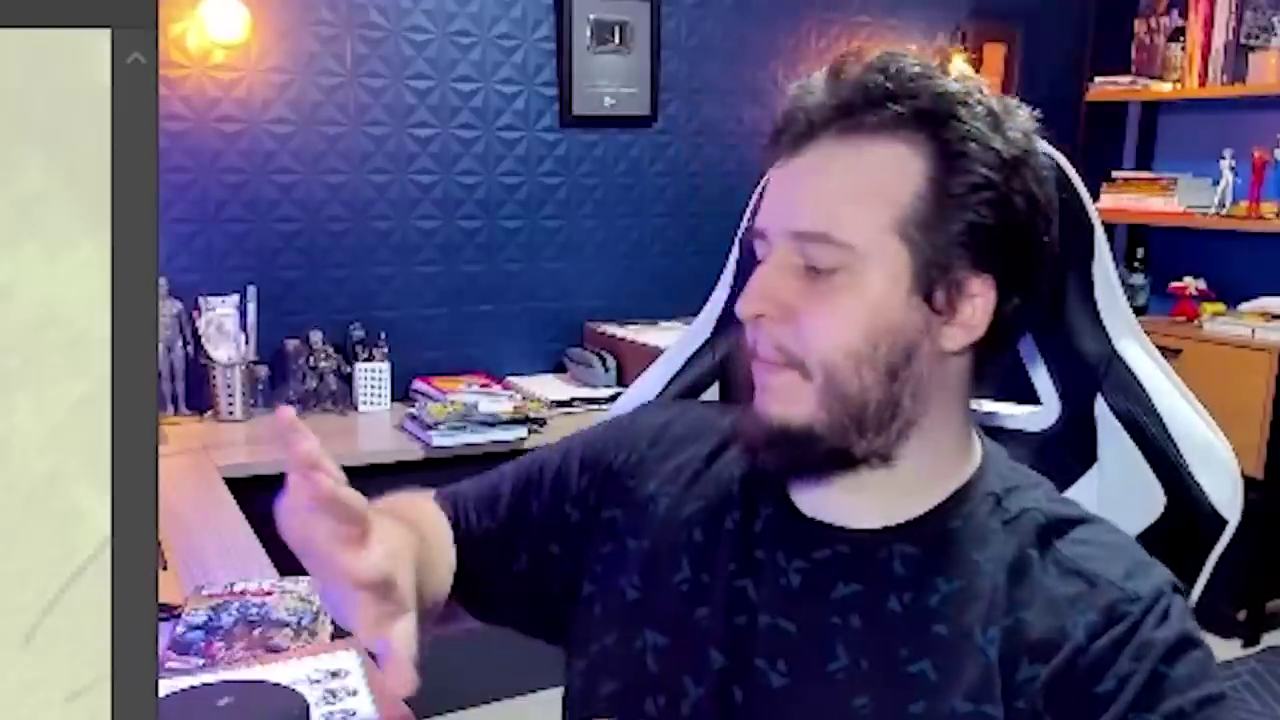
key(ctrl+z)
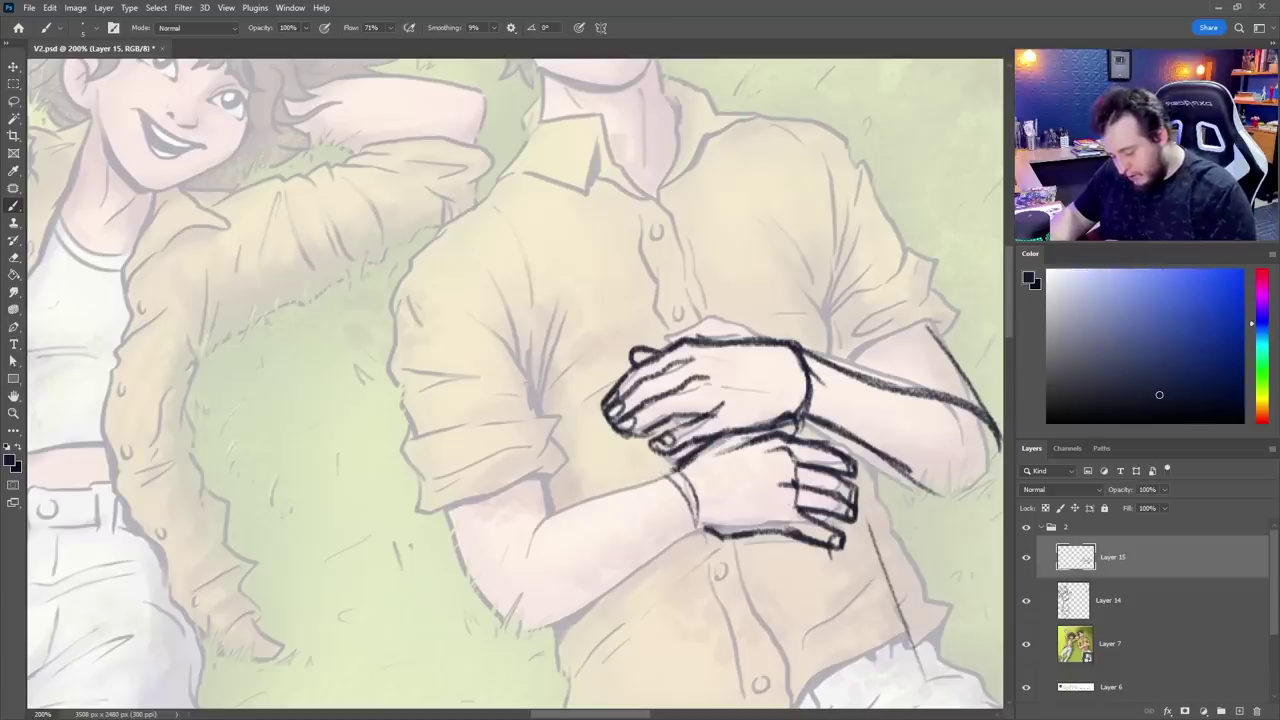
Step: Draw the upper and lower contours of the lower hand's forearm from the wrist to the elbow
drag(676, 468, 566, 534)
key(ctrl+z)
mouse_move(636, 494)
mouse_down()
mouse_move(525, 557)
mouse_move(515, 580)
mouse_up()
drag(621, 503, 512, 564)
drag(702, 530, 603, 597)
drag(693, 537, 527, 651)
key(ctrl+z)
drag(706, 530, 542, 642)
drag(607, 598, 526, 638)
Step: Draw the outer and inner upper-arm contours between that forearm's elbow and the rolled sleeve
drag(454, 507, 524, 643)
mouse_move(443, 513)
mouse_down()
mouse_move(478, 596)
mouse_move(520, 639)
mouse_up()
drag(541, 468, 551, 510)
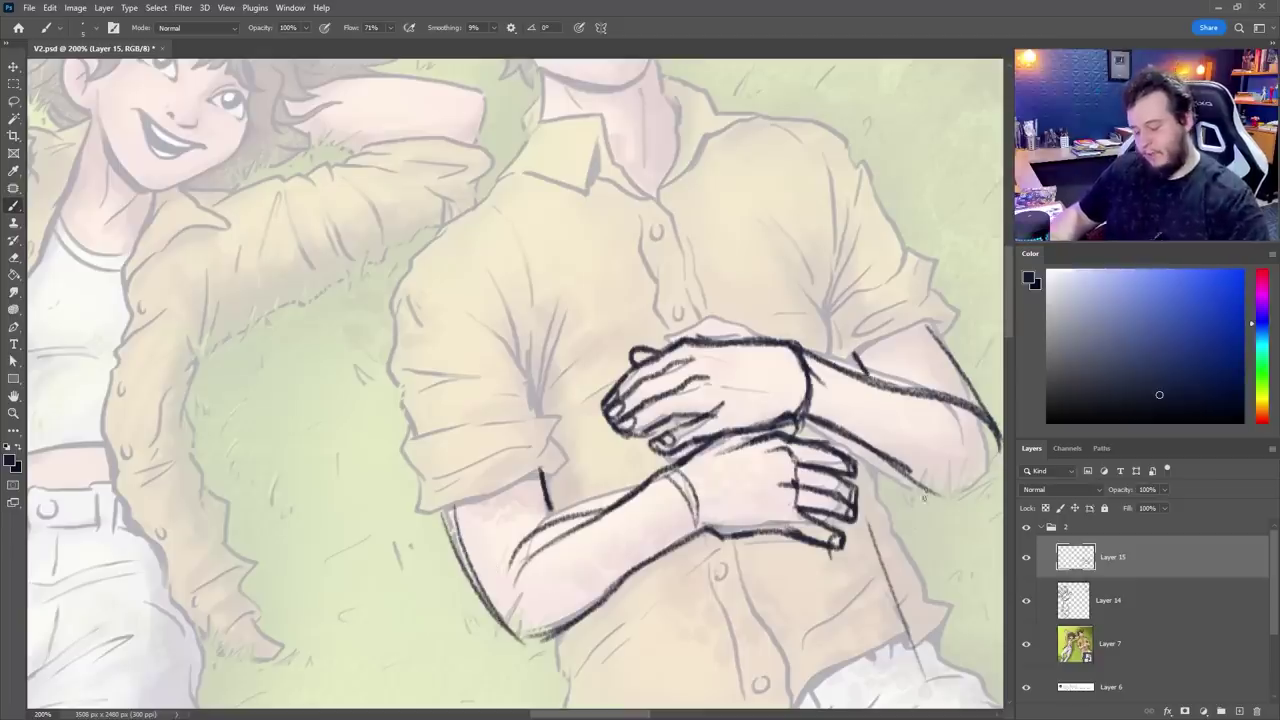
Step: Close the elbow of the man's other arm and draw the hem of its rolled sleeve
drag(930, 504, 816, 512)
drag(782, 472, 880, 422)
drag(868, 497, 889, 434)
drag(817, 339, 889, 478)
drag(742, 358, 830, 318)
drag(755, 345, 830, 327)
Step: Draw the rolled cuff and the sides of the shirt sleeve above the lower hand's forearm
drag(331, 521, 426, 486)
drag(398, 338, 424, 474)
drag(410, 388, 437, 518)
Step: Redo the upper hand's sleeve with a new inner seam, cuff folds and an outer edge
drag(690, 138, 706, 350)
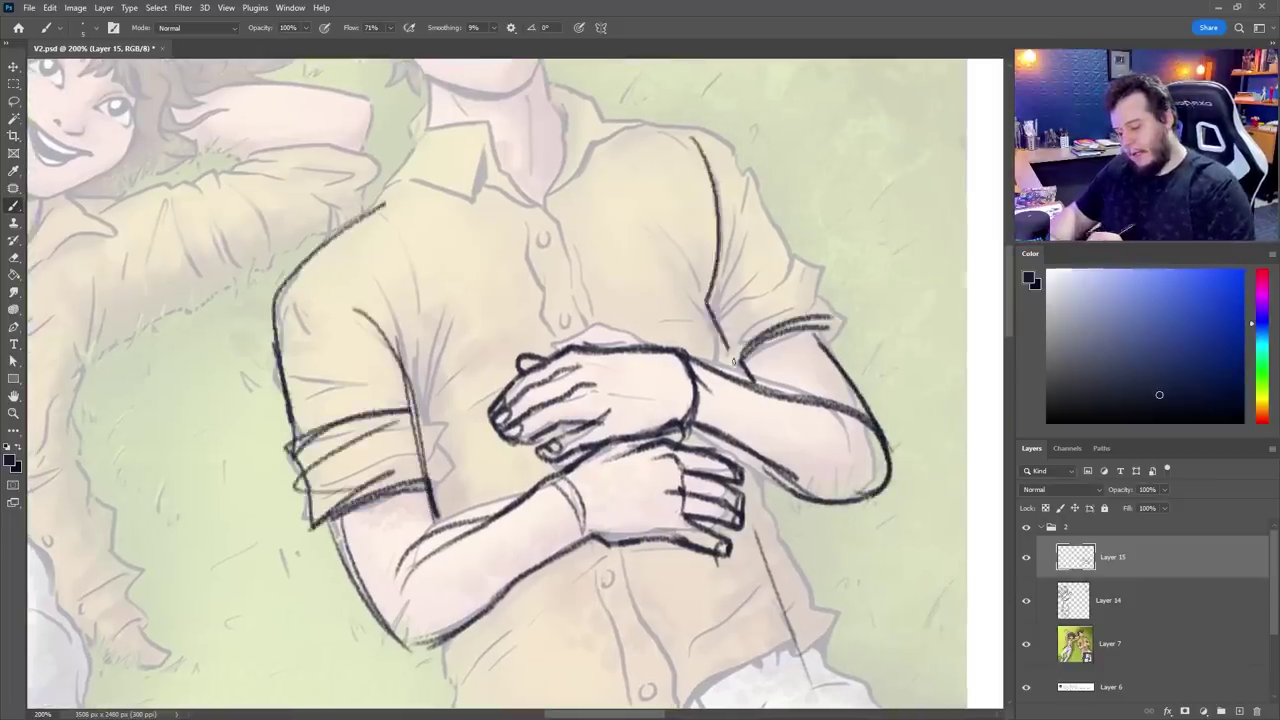
key(ctrl+z)
key(ctrl+z)
mouse_move(737, 284)
mouse_down()
mouse_move(705, 367)
mouse_move(728, 138)
mouse_move(808, 255)
mouse_up()
drag(730, 322, 820, 275)
drag(742, 345, 835, 318)
drag(800, 250, 845, 335)
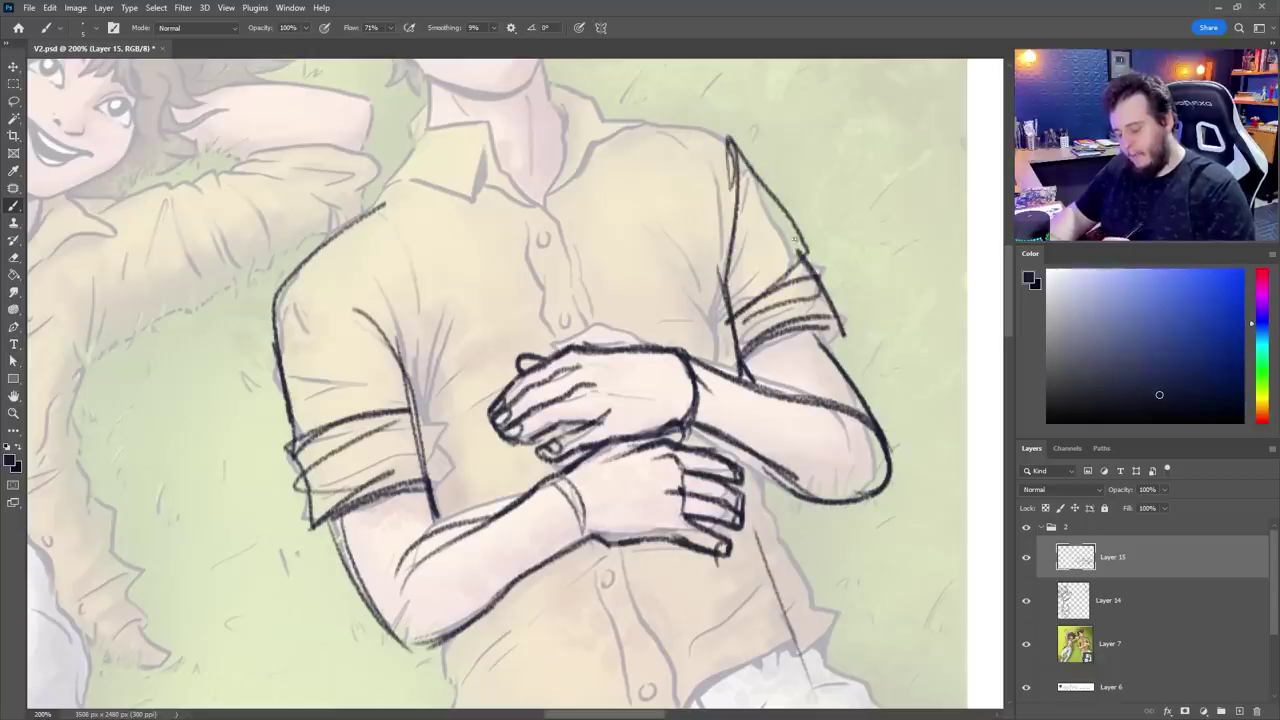
Step: Draw the man's shoulder lines, neck and both sides of the open shirt collar
drag(418, 289, 651, 483)
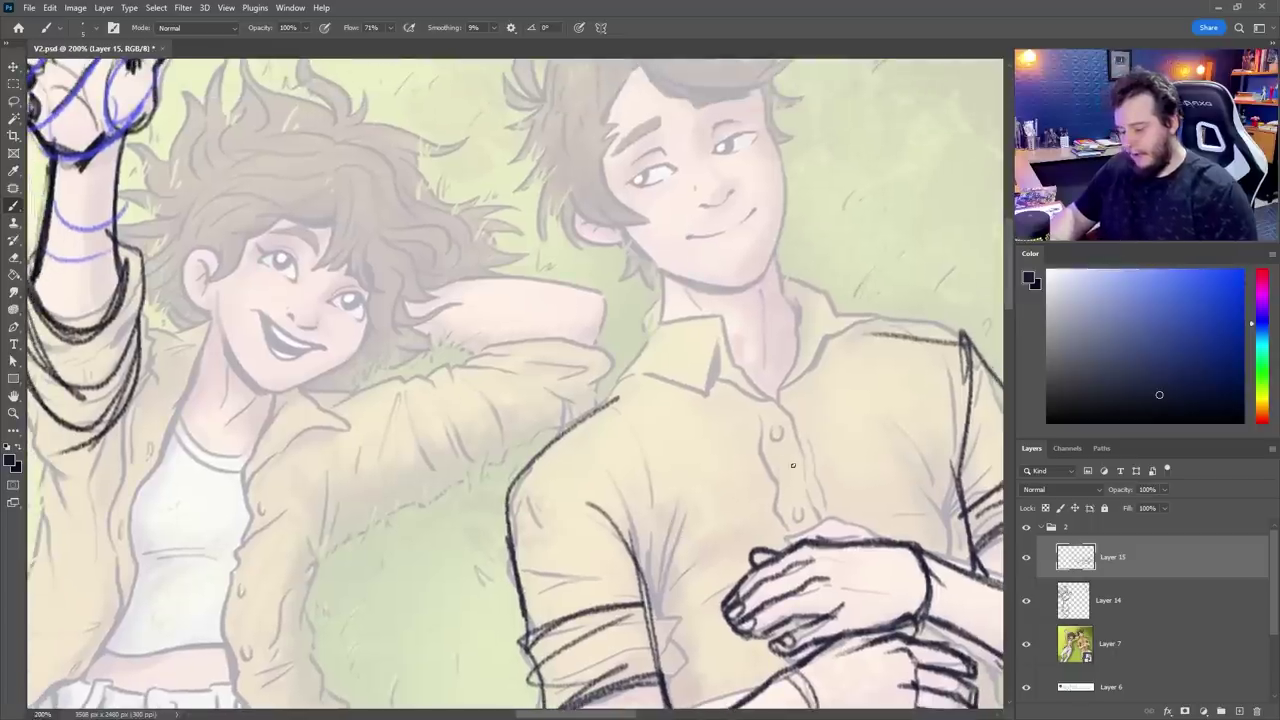
drag(577, 423, 630, 390)
drag(862, 322, 966, 324)
mouse_move(770, 390)
mouse_down()
mouse_move(712, 336)
mouse_move(657, 340)
mouse_move(661, 272)
mouse_move(609, 397)
mouse_move(692, 404)
mouse_up()
drag(804, 322, 780, 392)
mouse_move(776, 252)
mouse_down()
mouse_move(804, 322)
mouse_move(847, 311)
mouse_move(866, 324)
mouse_up()
mouse_move(818, 324)
mouse_down()
mouse_move(799, 386)
mouse_move(867, 343)
mouse_up()
drag(867, 343, 868, 322)
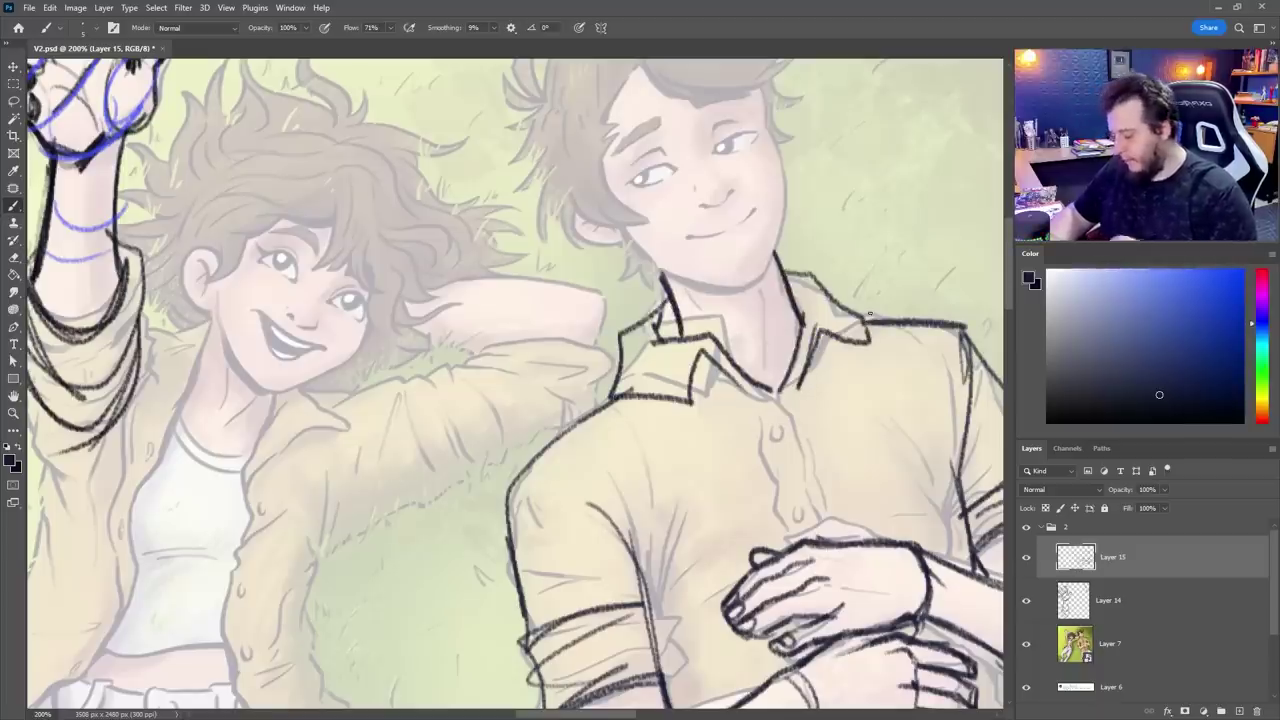
Step: Sketch the man's nose, smiling mouth and eyes over the faded face, undoing the last unwanted strokes
drag(790, 462, 770, 534)
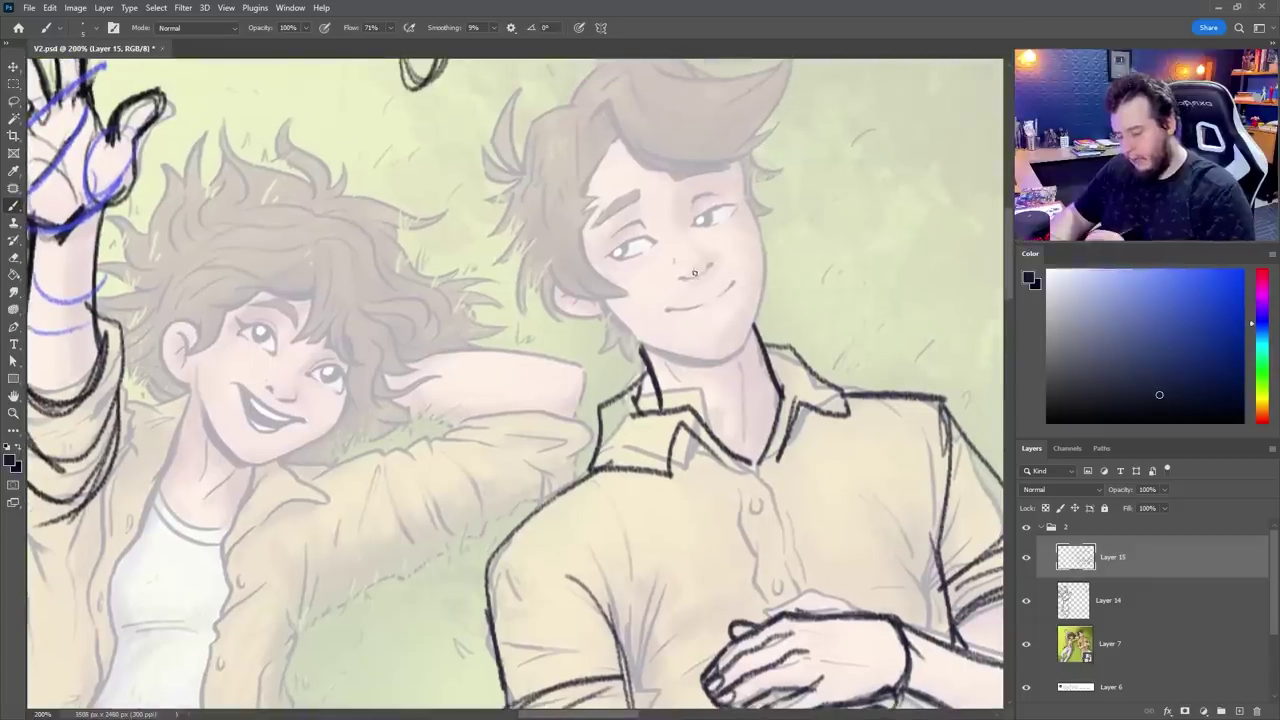
drag(684, 279, 696, 276)
drag(706, 262, 712, 276)
drag(668, 308, 734, 290)
drag(626, 244, 656, 240)
mouse_move(606, 254)
mouse_down()
mouse_move(640, 244)
mouse_move(628, 252)
mouse_up()
mouse_move(694, 222)
mouse_down()
mouse_move(736, 208)
mouse_move(712, 214)
mouse_up()
key(ctrl+z)
key(ctrl+z)
Step: Examine the redrawn man within the whole couple illustration at a wider view and return to his torso
key(z)
alt+click(780, 503)
mouse_move(618, 605)
mouse_down()
mouse_move(656, 577)
mouse_move(729, 556)
mouse_move(708, 514)
mouse_move(558, 434)
mouse_up()
alt+click(630, 480)
drag(700, 548, 752, 514)
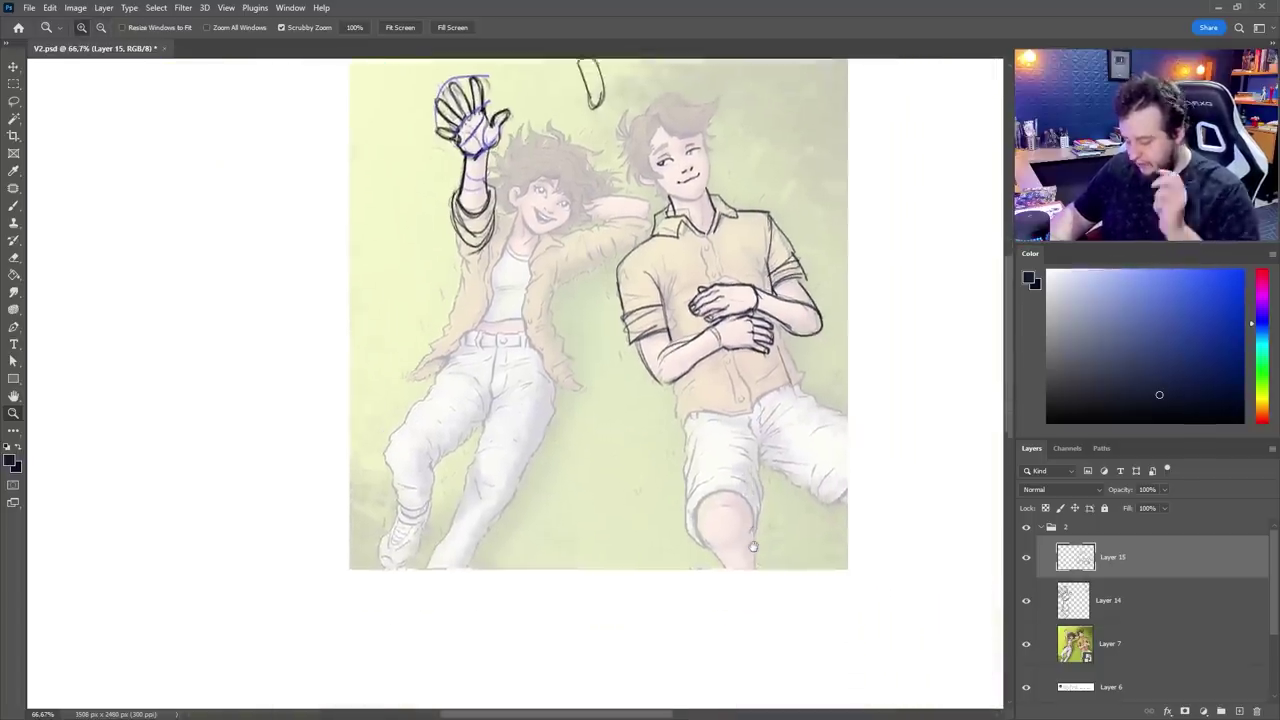
click(706, 401)
drag(728, 398, 724, 544)
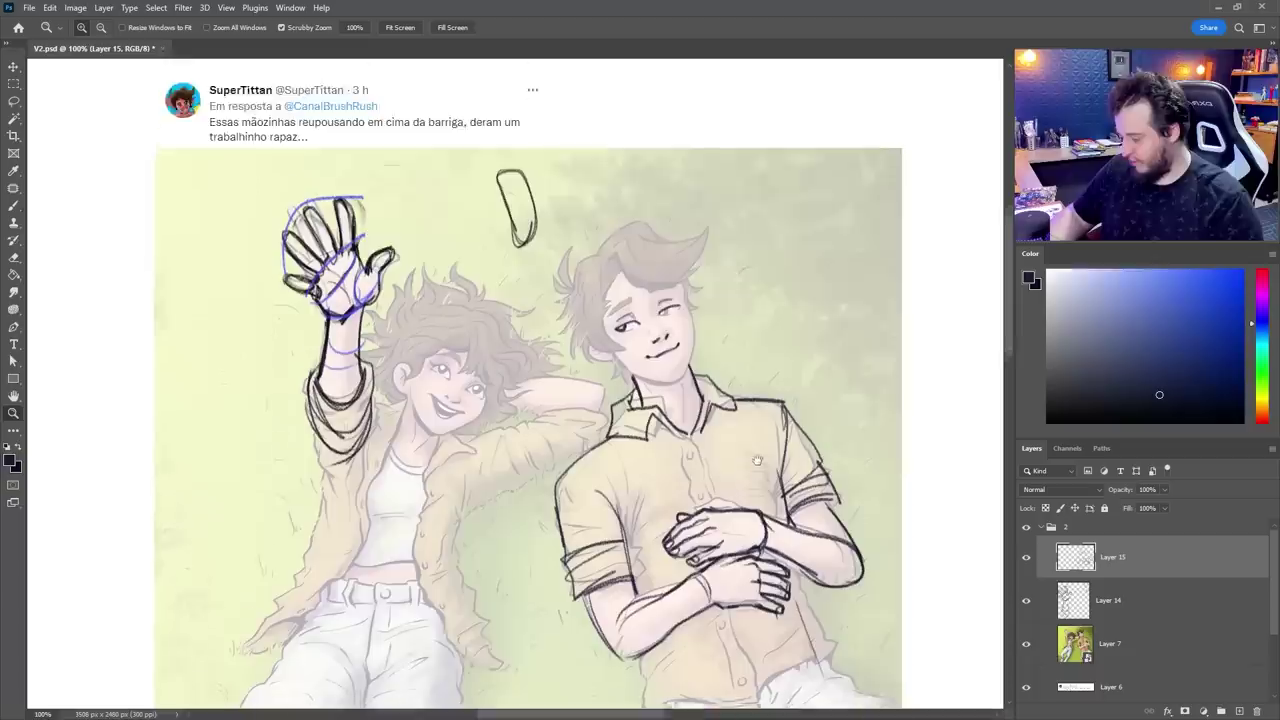
key(b)
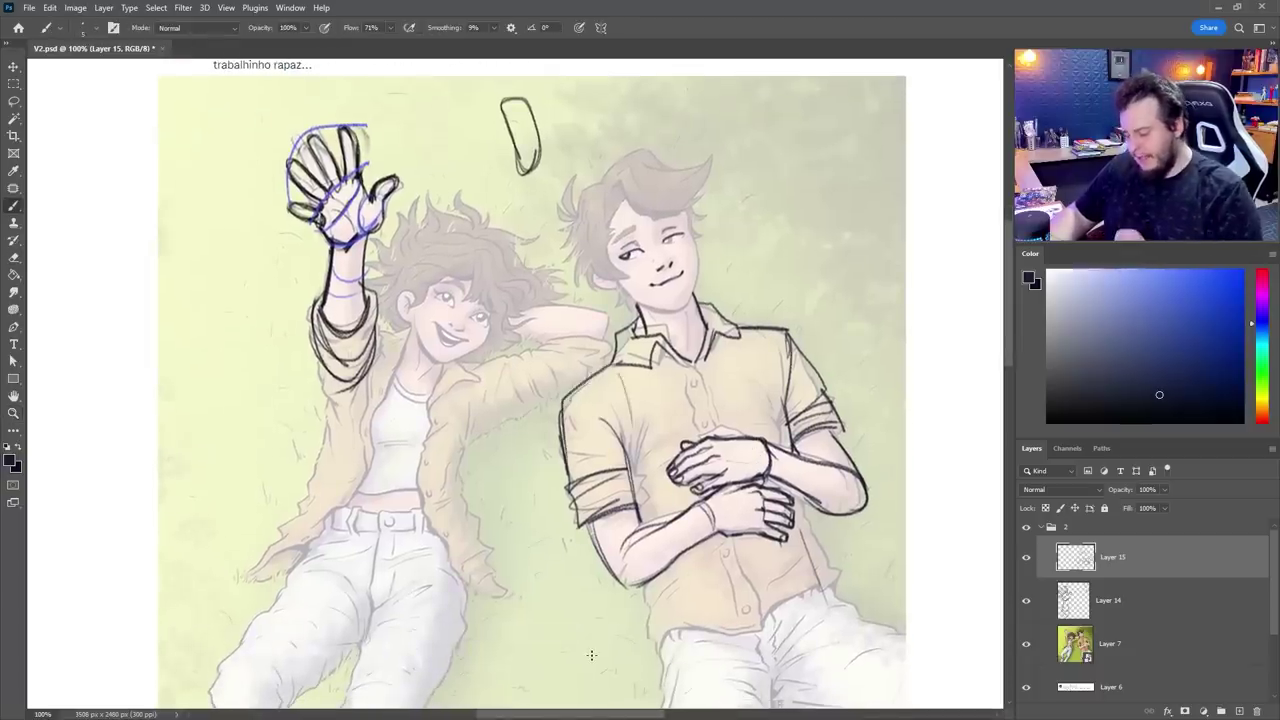
ctrl+click(704, 383)
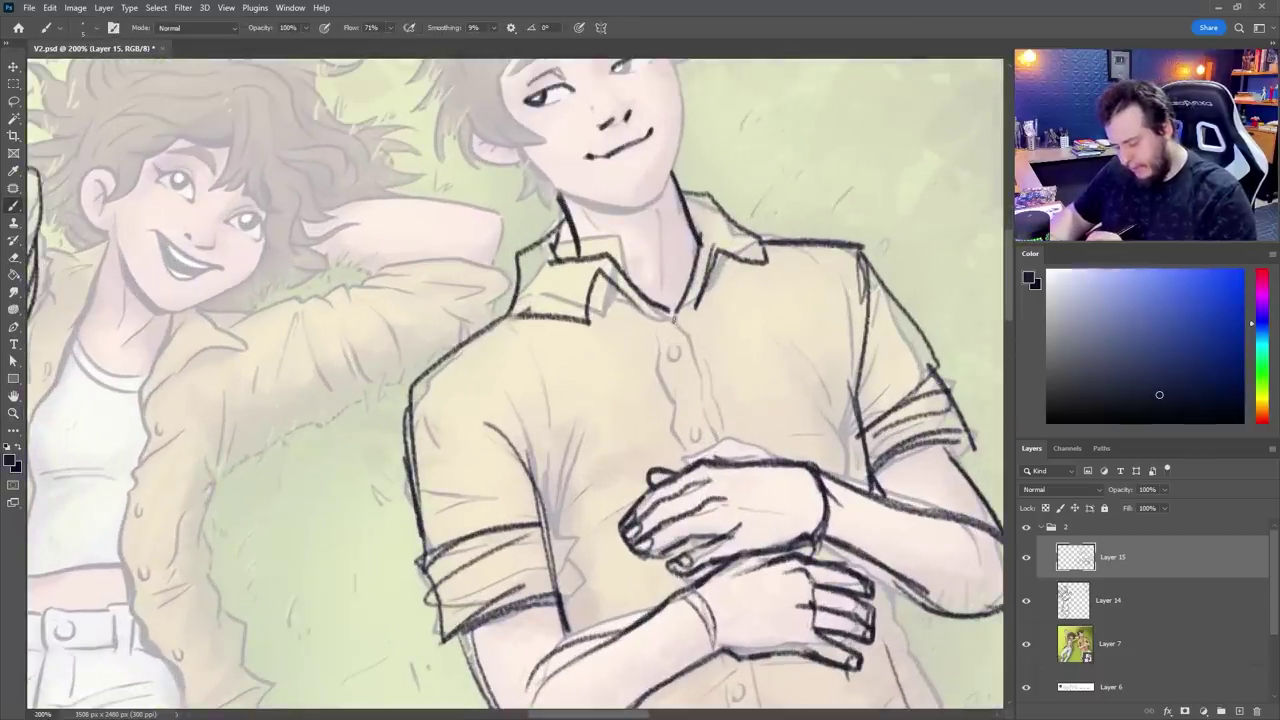
drag(672, 312, 716, 444)
drag(658, 367, 689, 454)
drag(708, 356, 725, 438)
key(ctrl+z)
key(ctrl+z)
key(ctrl+z)
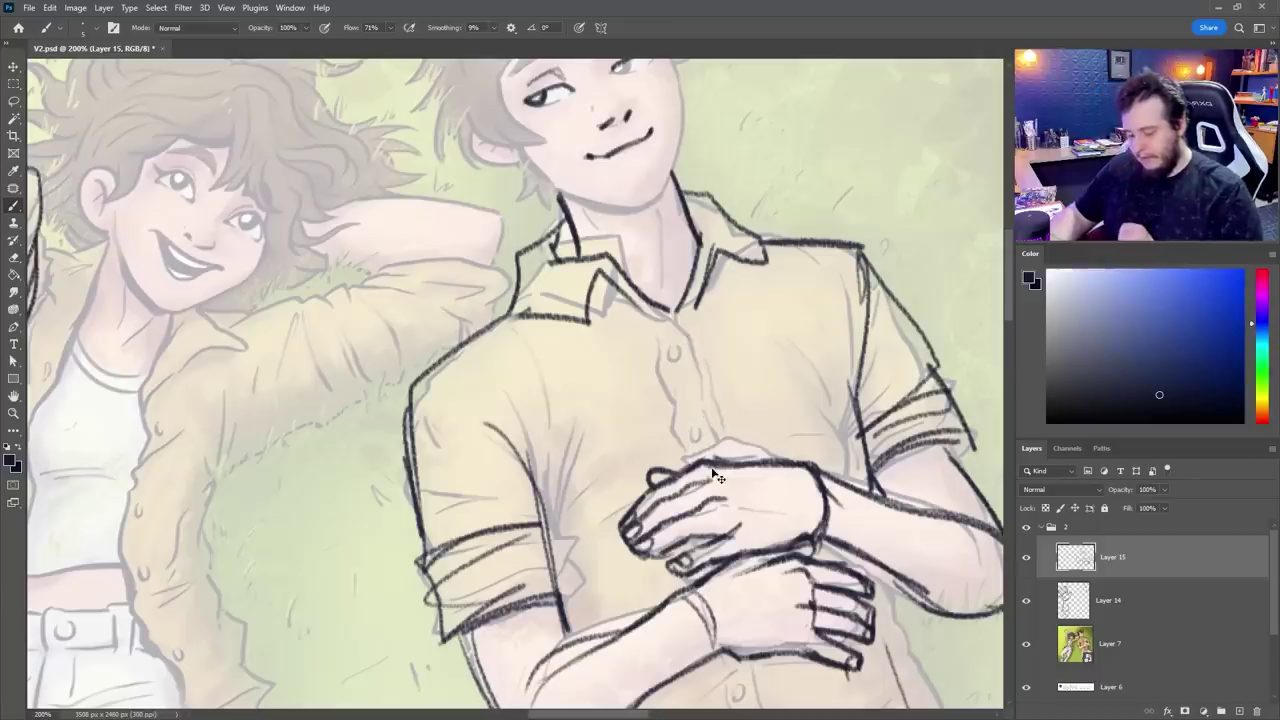
Step: Draw the shirt's button placket from the collar to the hands, the torso side and the shirt's lower hem
drag(673, 315, 716, 447)
drag(706, 390, 717, 452)
drag(677, 358, 689, 459)
alt+click(832, 522)
mouse_move(822, 648)
mouse_down()
mouse_move(790, 406)
mouse_move(790, 446)
mouse_move(680, 456)
mouse_up()
drag(672, 400, 682, 458)
drag(826, 312, 859, 398)
drag(790, 431, 859, 399)
Step: Compare the correction with the original by toggling Layer 15 at a wider view, and hide the illustration on Layer 7
key(z)
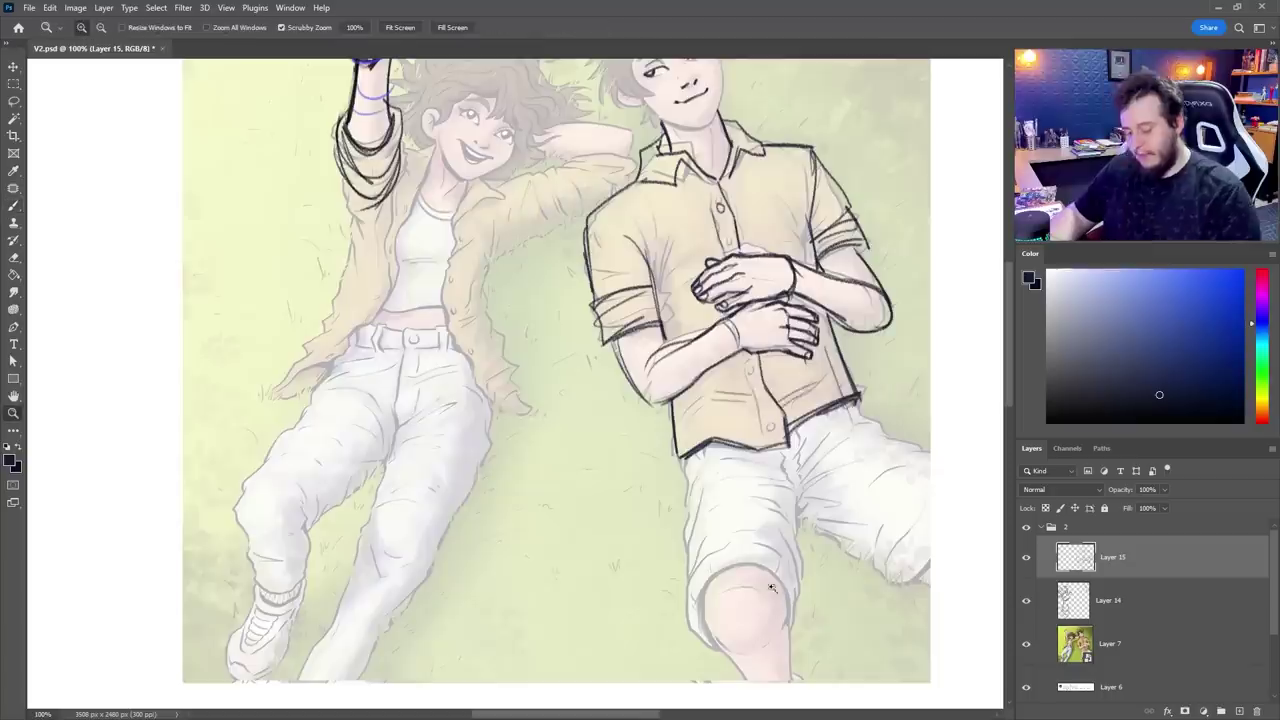
alt+click(753, 597)
drag(719, 553, 698, 591)
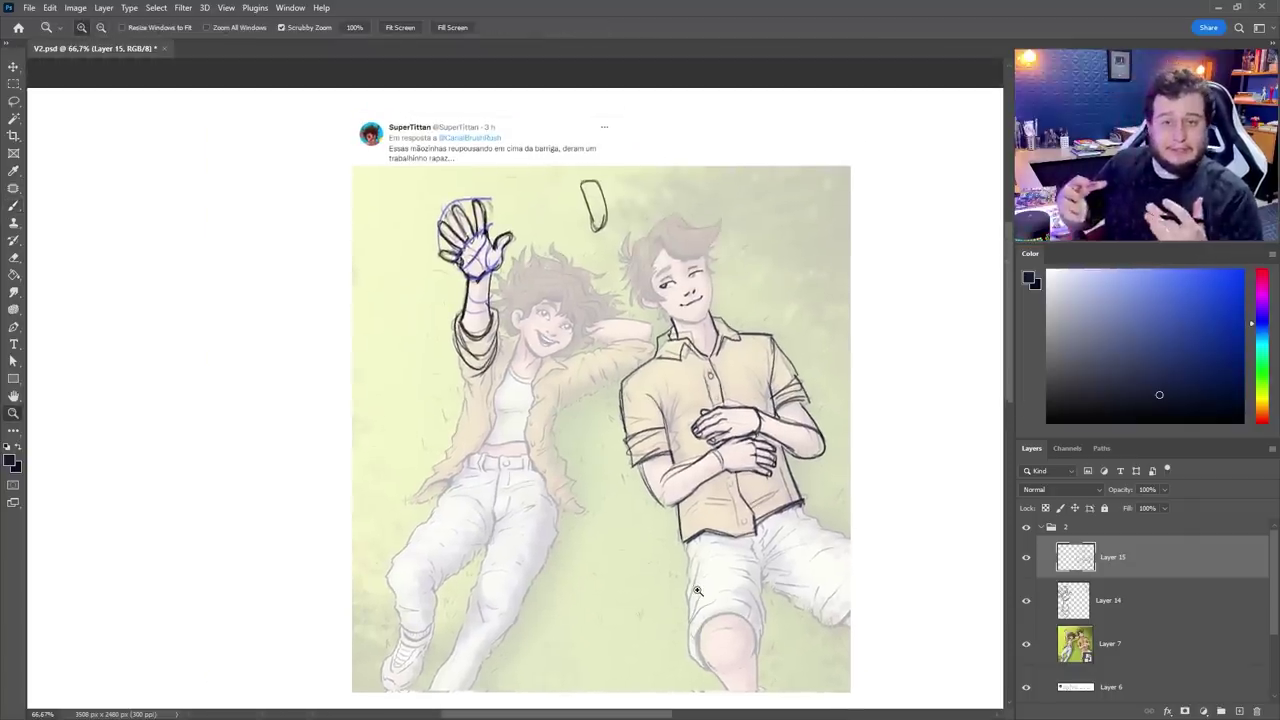
click(1026, 557)
click(1026, 557)
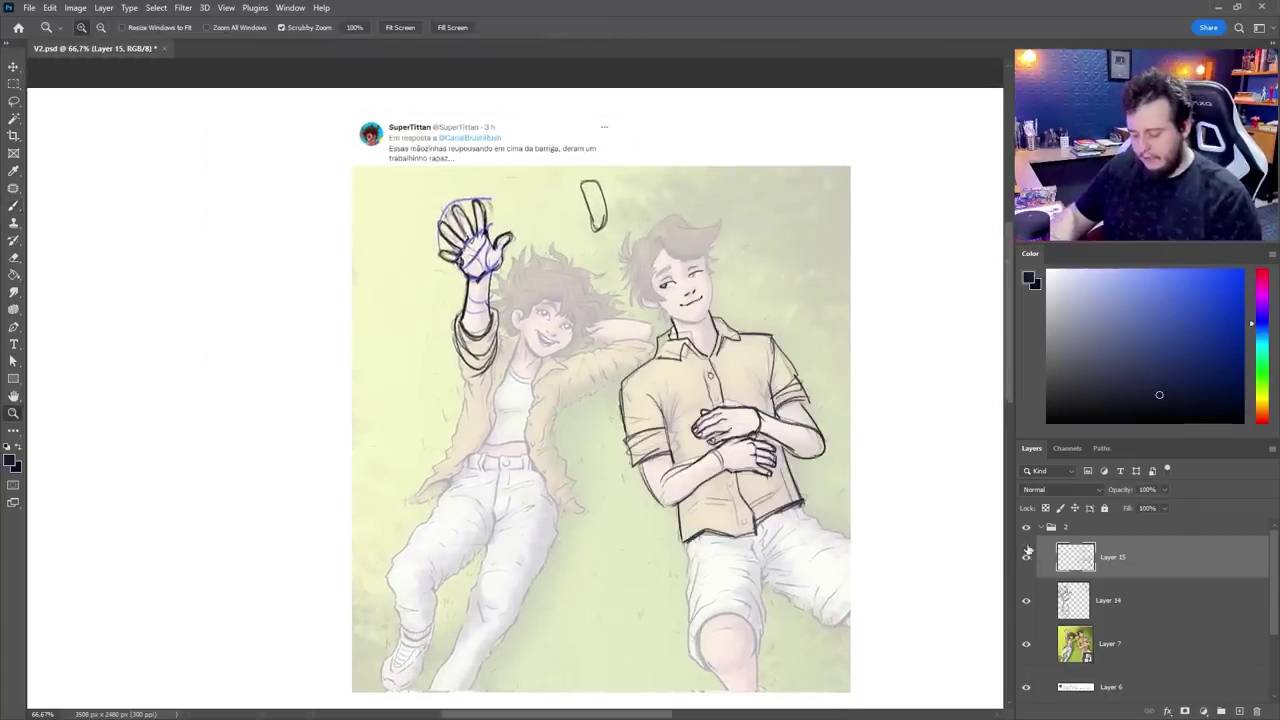
click(1025, 644)
Step: Add light shirt fold lines around the man's resting hands and forearm, undoing the stray stroke
key(b)
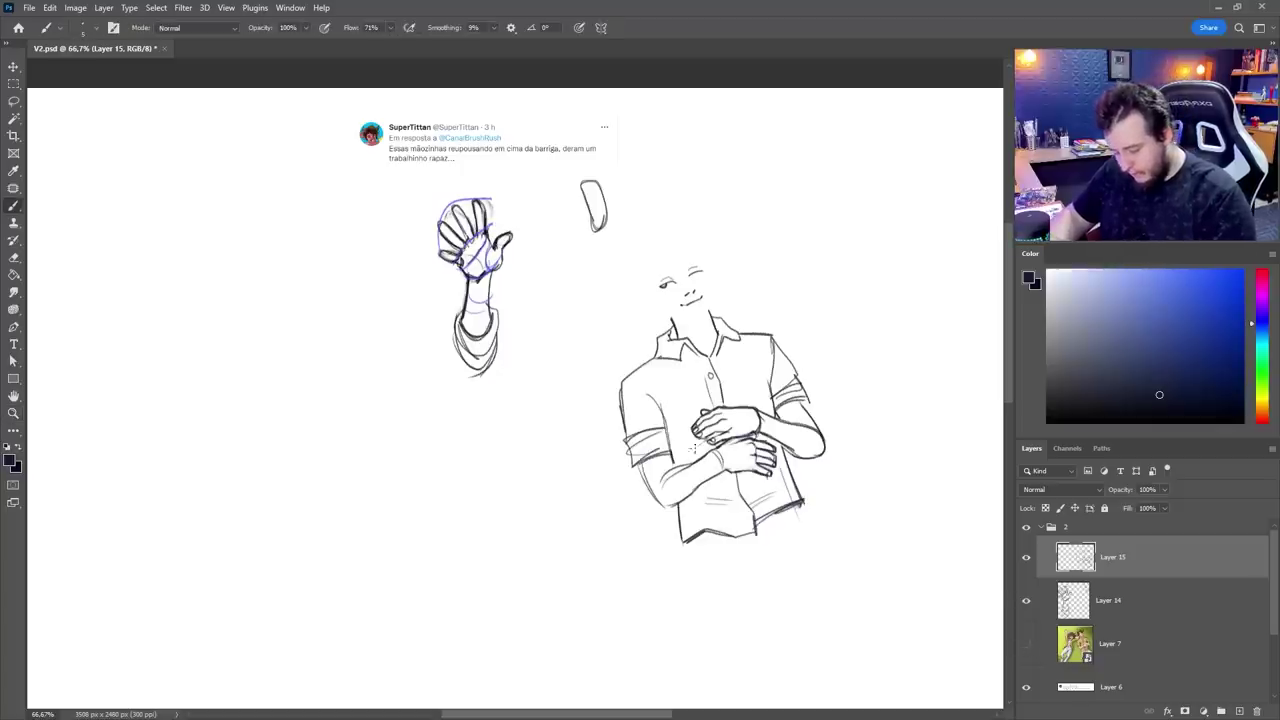
drag(790, 468, 713, 485)
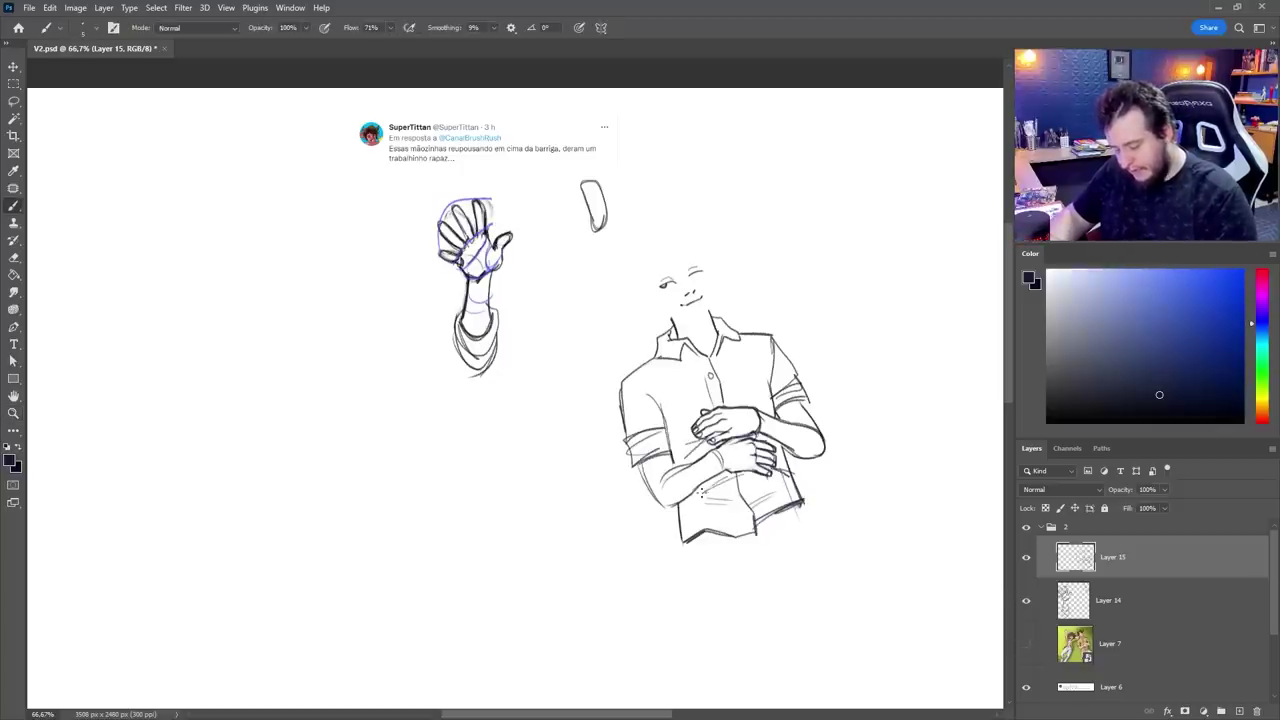
drag(691, 431, 673, 453)
key(ctrl+z)
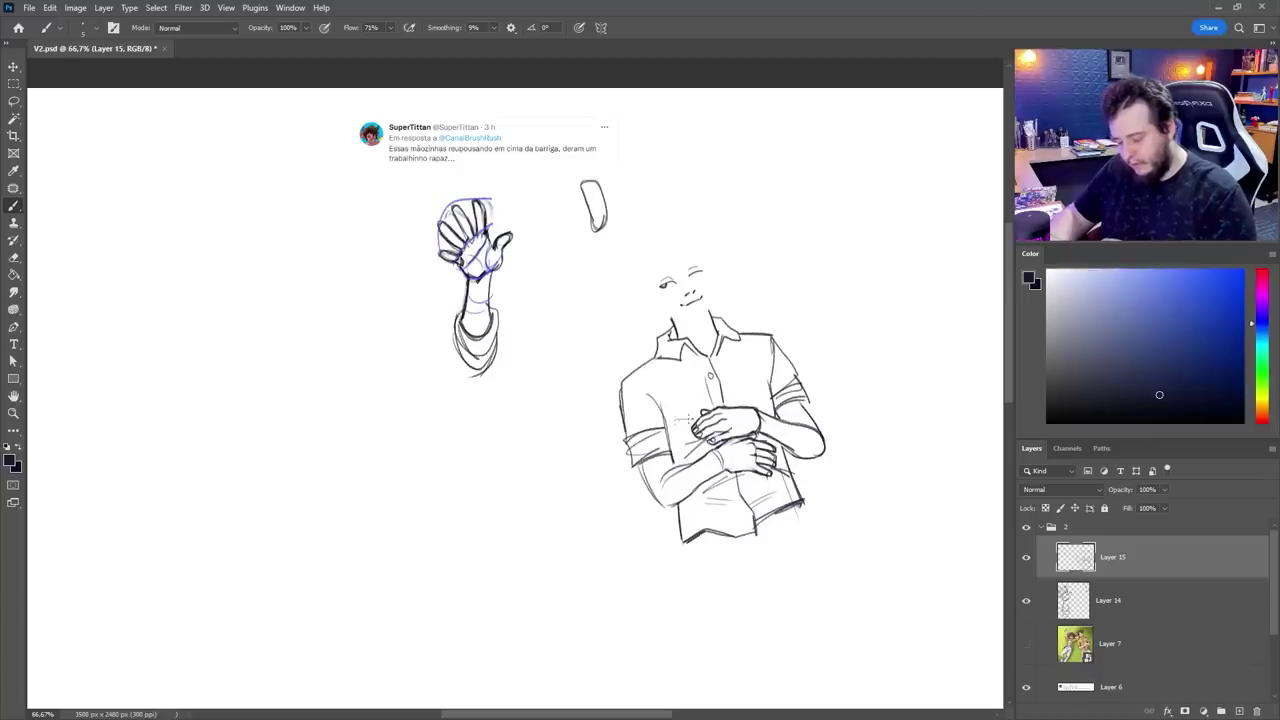